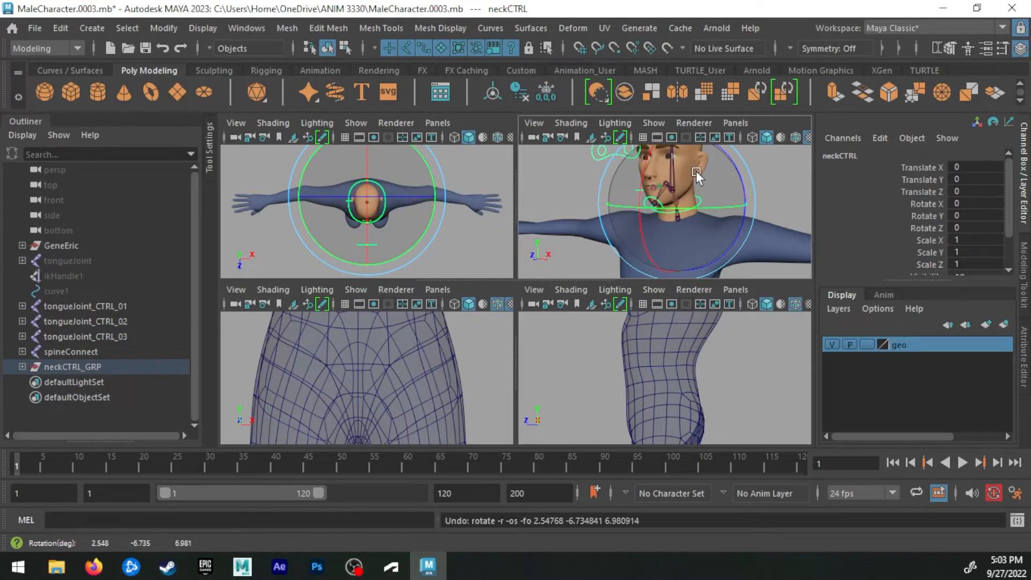
# Activate the Joint Tool from the rigging tools and review its joint and orientation settings
pyautogui.press('q')
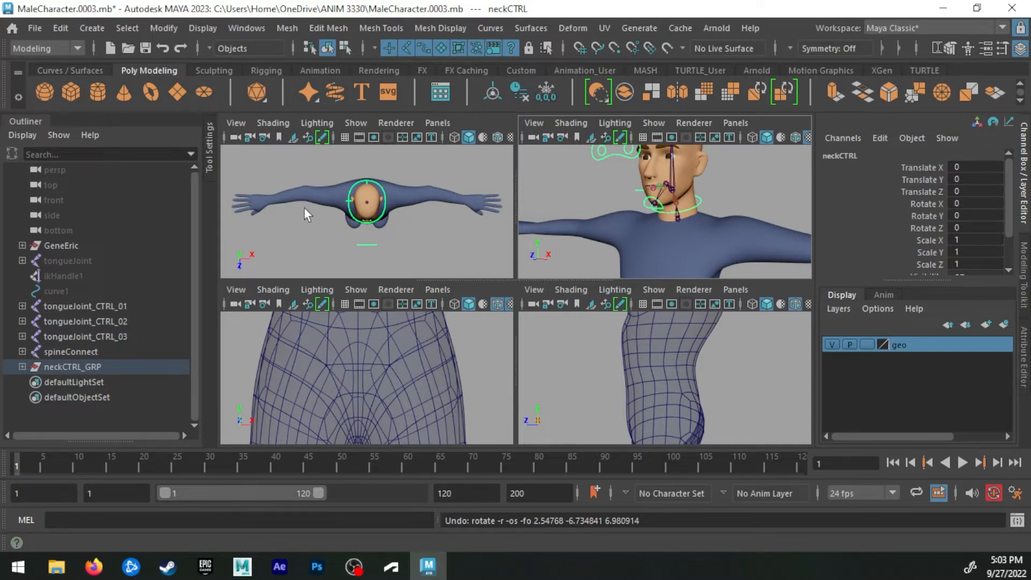
pyautogui.click(69, 69)
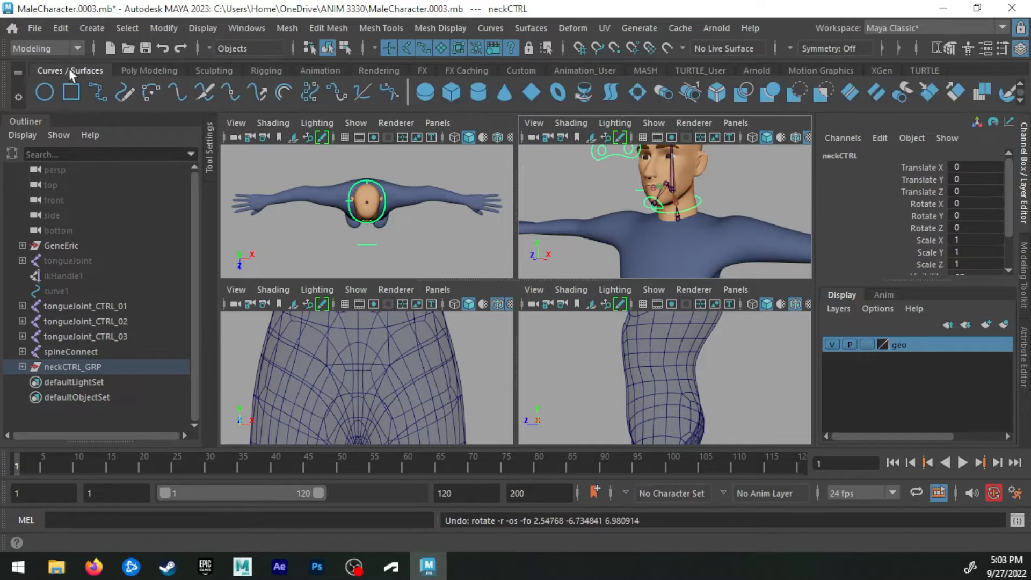
pyautogui.click(266, 70)
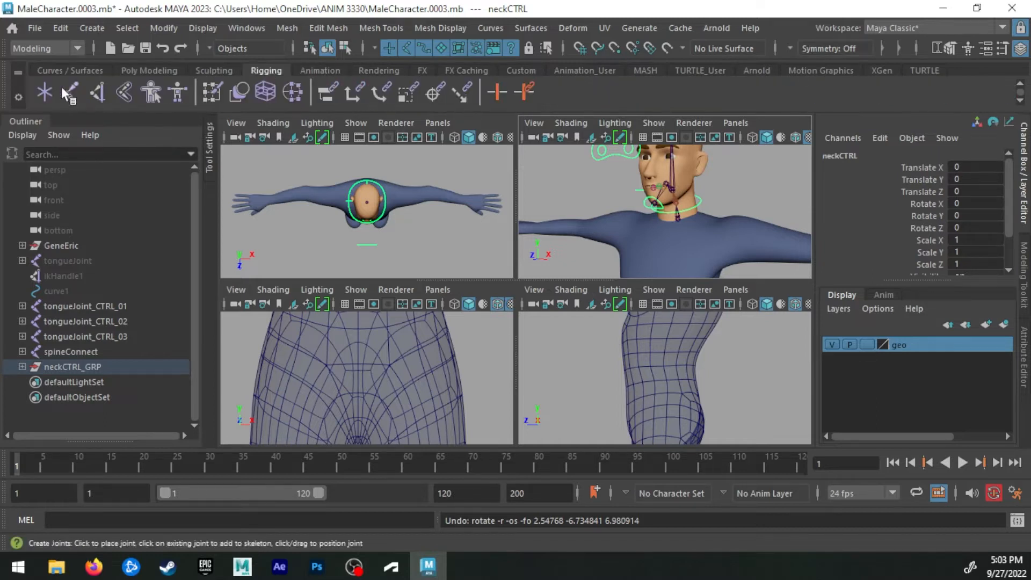
pyautogui.doubleClick(63, 85)
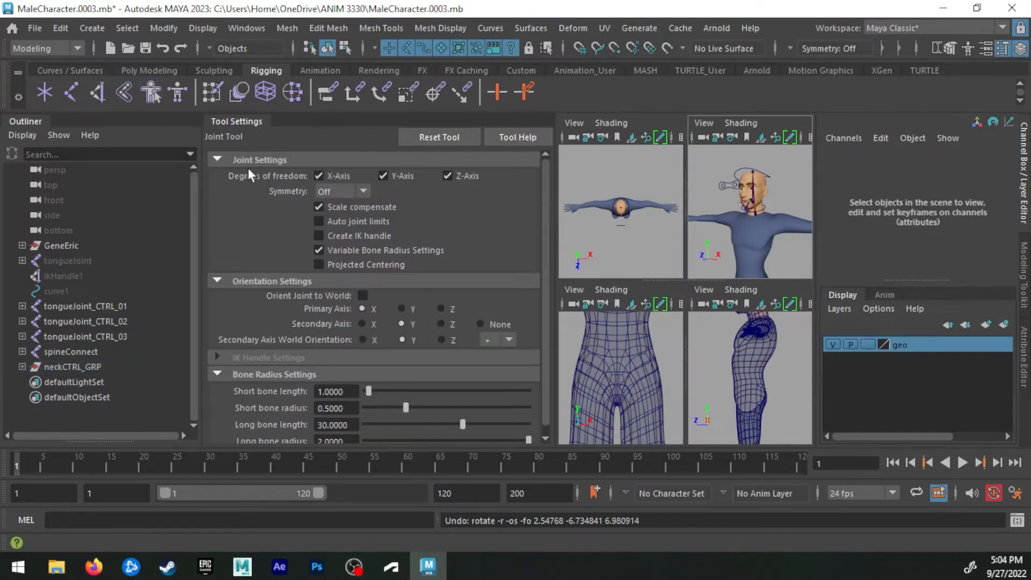
pyautogui.click(240, 122)
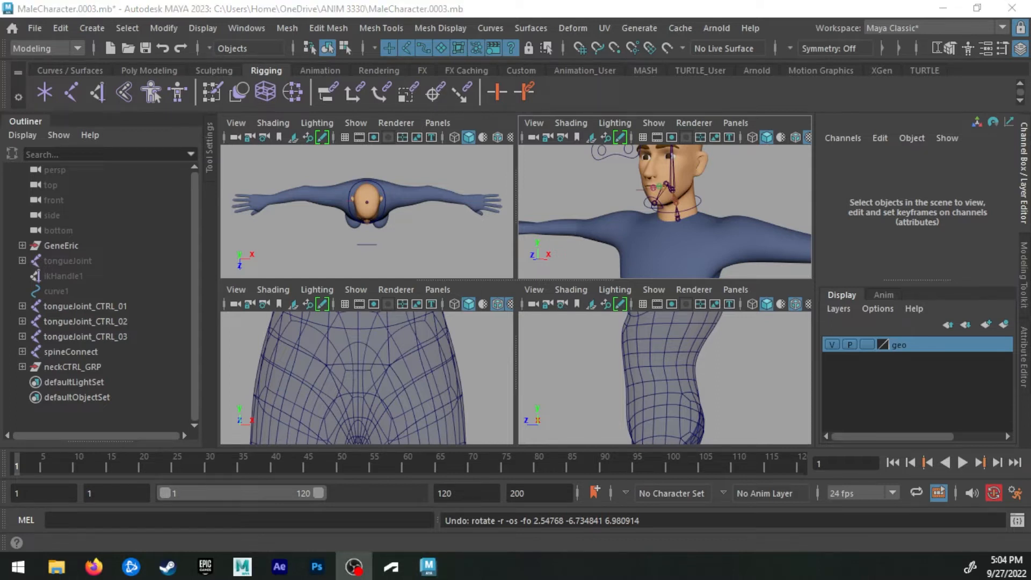
pyautogui.click(492, 5)
# Examine the character's pelvis, back and neck base in the side view to plan the spine joints
pyautogui.keyDown('alt'); pyautogui.moveTo(364, 392); pyautogui.dragTo(374, 361, button='middle'); pyautogui.keyUp('alt')
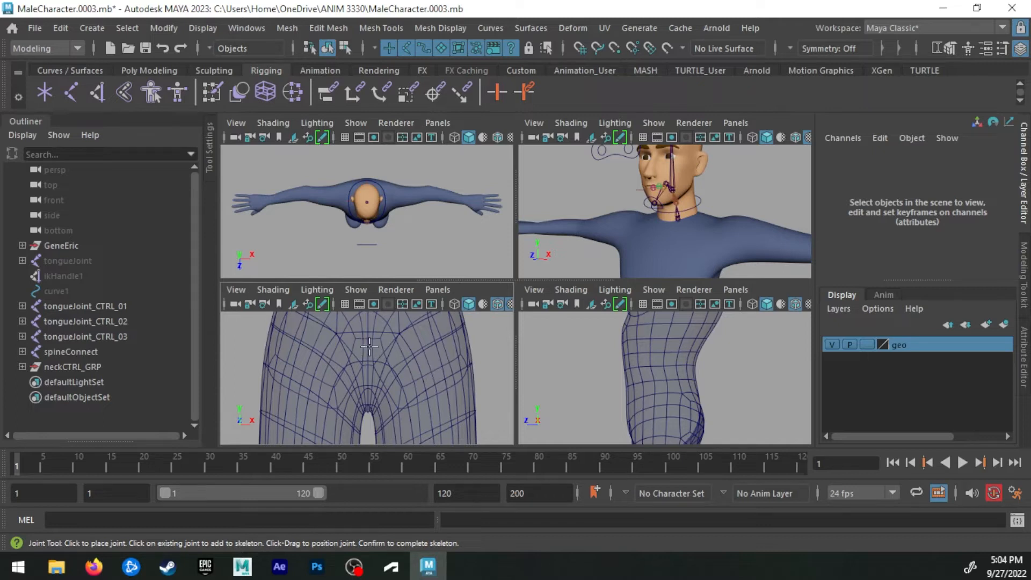
pyautogui.keyDown('alt'); pyautogui.moveTo(371, 335); pyautogui.dragTo(369, 348, button='middle'); pyautogui.keyUp('alt')
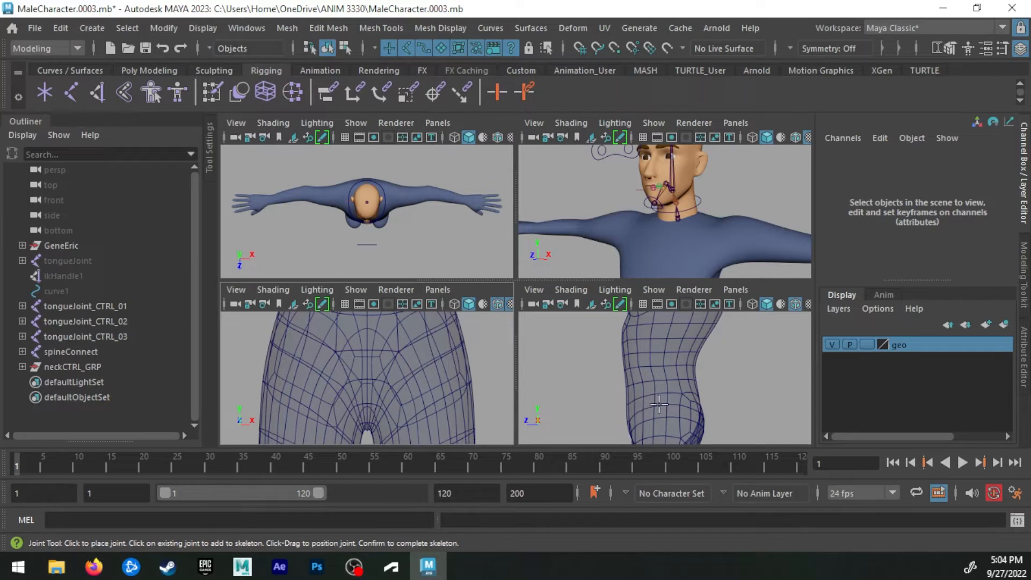
pyautogui.press('space')
pyautogui.keyDown('alt'); pyautogui.moveTo(531, 310); pyautogui.dragTo(511, 287, button='middle'); pyautogui.keyUp('alt')
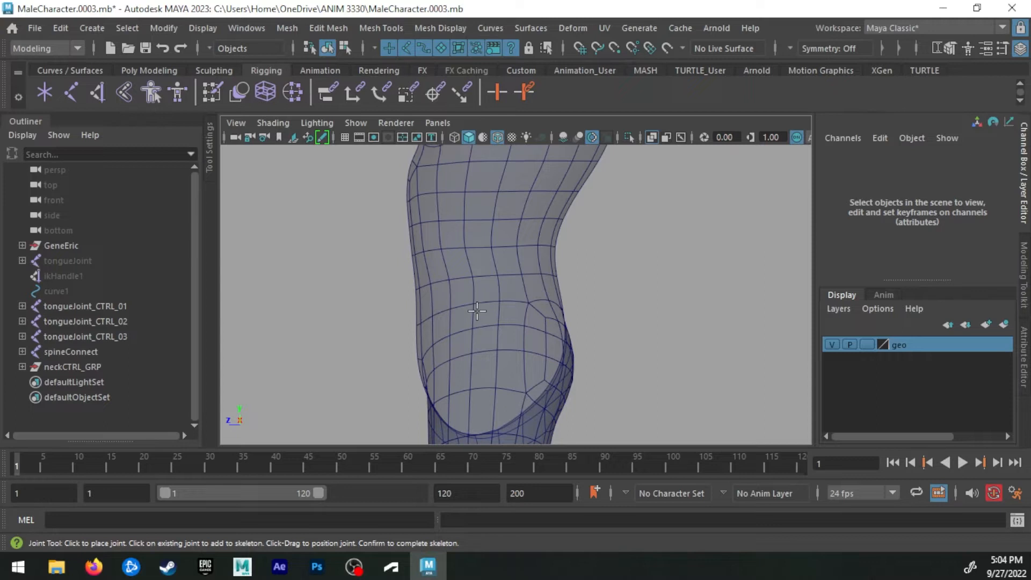
pyautogui.keyDown('alt'); pyautogui.moveTo(496, 280); pyautogui.dragTo(477, 472, button='middle'); pyautogui.keyUp('alt')
pyautogui.keyDown('alt'); pyautogui.moveTo(497, 190); pyautogui.dragTo(481, 243, button='middle'); pyautogui.keyUp('alt')
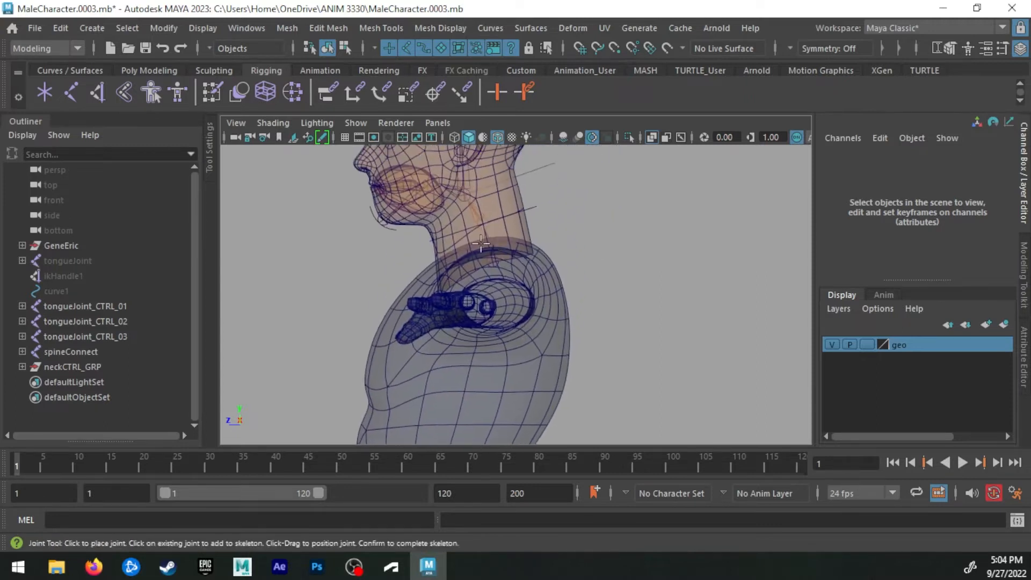
pyautogui.scroll(5, 481, 243)
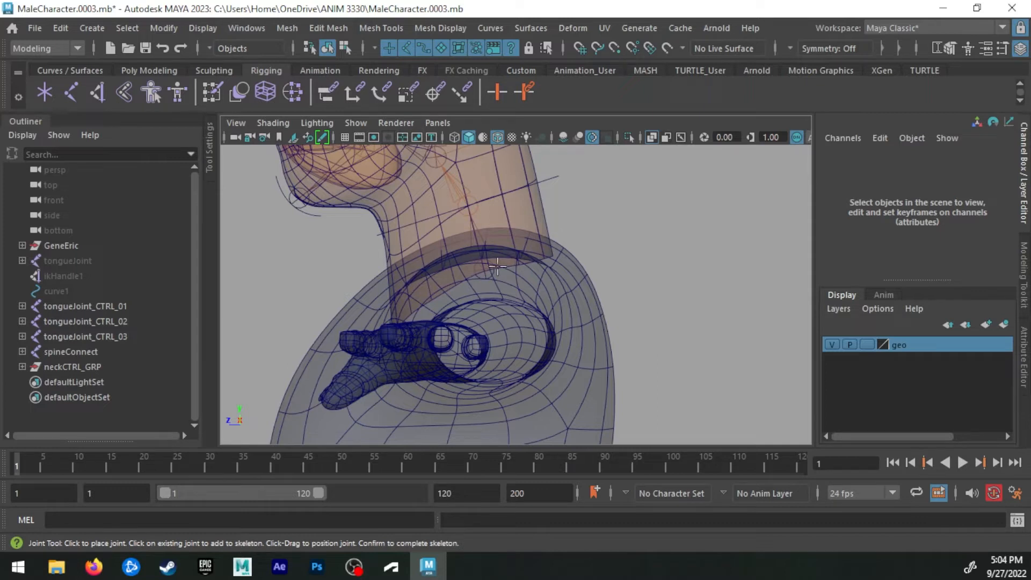
pyautogui.scroll(-5, 492, 292)
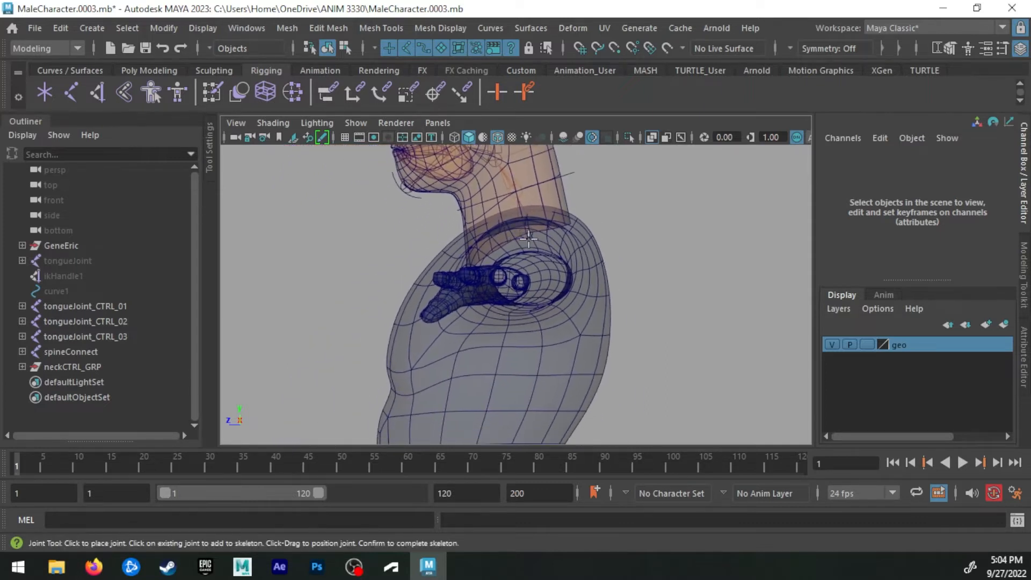
pyautogui.keyDown('alt'); pyautogui.moveTo(534, 236); pyautogui.dragTo(541, 284, button='middle'); pyautogui.keyUp('alt')
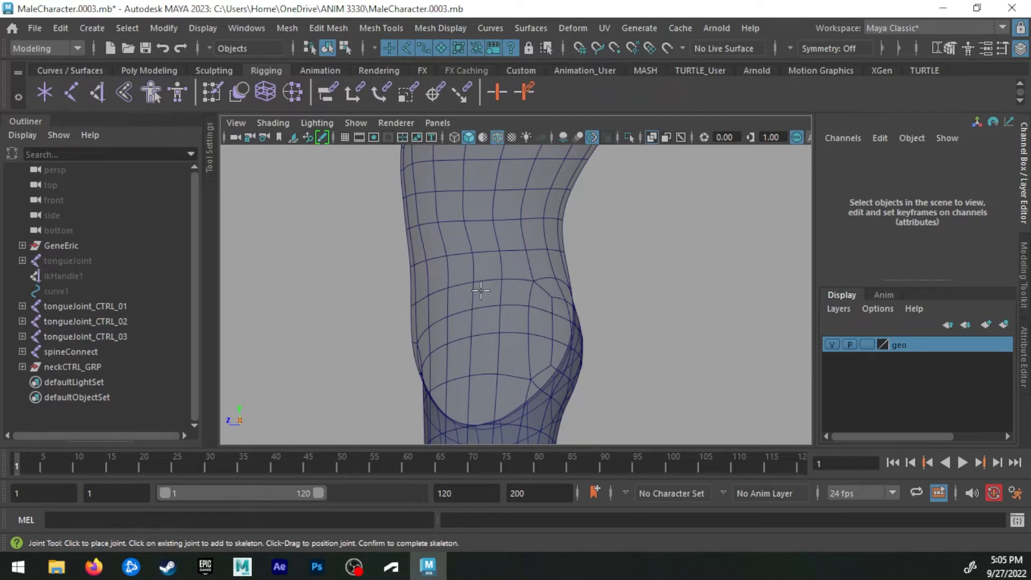
pyautogui.keyDown('alt'); pyautogui.moveTo(514, 315); pyautogui.dragTo(516, 339, button='middle'); pyautogui.keyUp('alt')
# Place the root joint in the pelvis at about Y 7.35, Z -0.149, and a second joint just above it
pyautogui.keyDown('alt'); pyautogui.moveTo(495, 347); pyautogui.dragTo(494, 370); pyautogui.keyUp('alt')
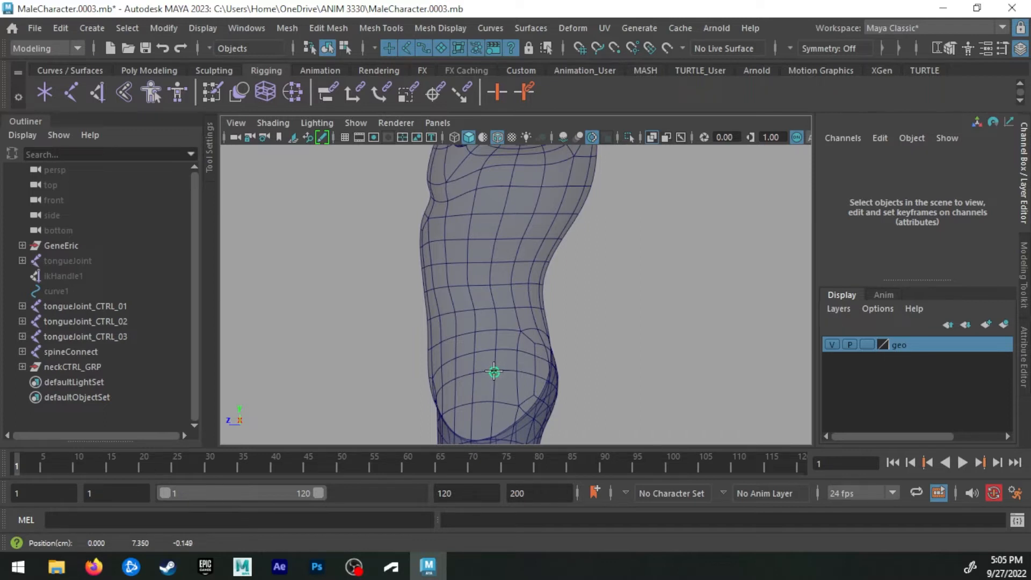
pyautogui.moveTo(494, 370); pyautogui.dragTo(494, 372)
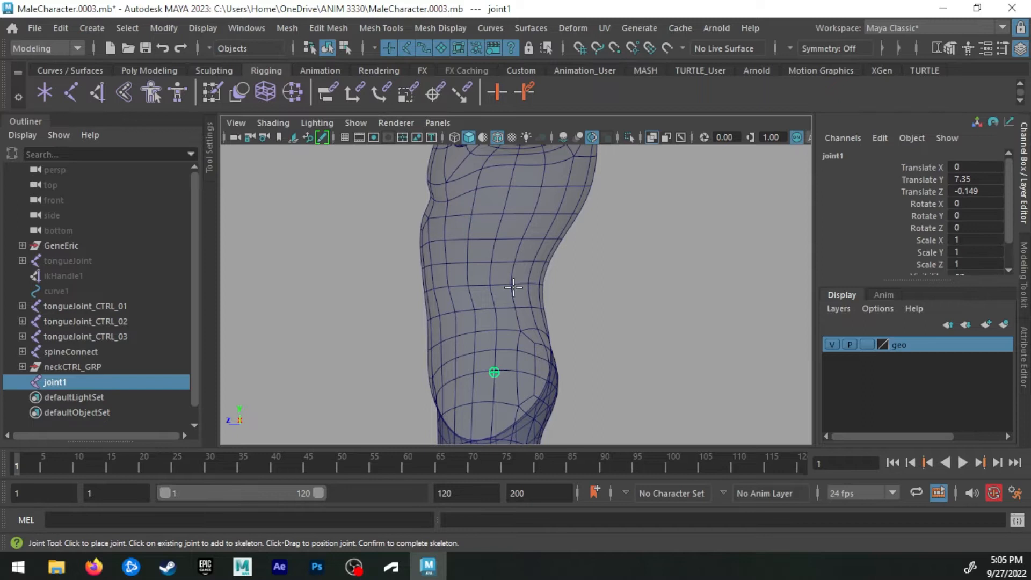
pyautogui.moveTo(496, 338); pyautogui.dragTo(495, 325)
# Try extending the chain with four more joints along the curve of the back to shoulder height, ending near Y 10.504, Z -1.026
pyautogui.moveTo(511, 291); pyautogui.dragTo(517, 276)
pyautogui.keyDown('alt'); pyautogui.moveTo(518, 276); pyautogui.dragTo(486, 346, button='middle'); pyautogui.keyUp('alt')
pyautogui.moveTo(513, 298); pyautogui.dragTo(510, 292)
pyautogui.keyDown('alt'); pyautogui.moveTo(534, 234); pyautogui.dragTo(503, 292, button='middle'); pyautogui.keyUp('alt')
pyautogui.moveTo(516, 263); pyautogui.dragTo(515, 270)
pyautogui.moveTo(511, 215); pyautogui.dragTo(517, 219)
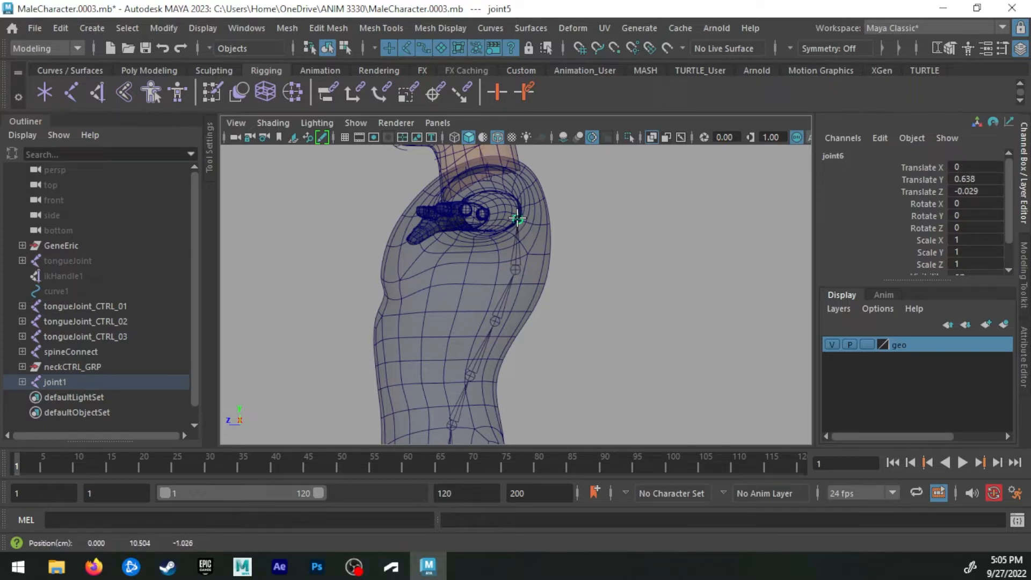
pyautogui.moveTo(517, 219); pyautogui.dragTo(518, 219)
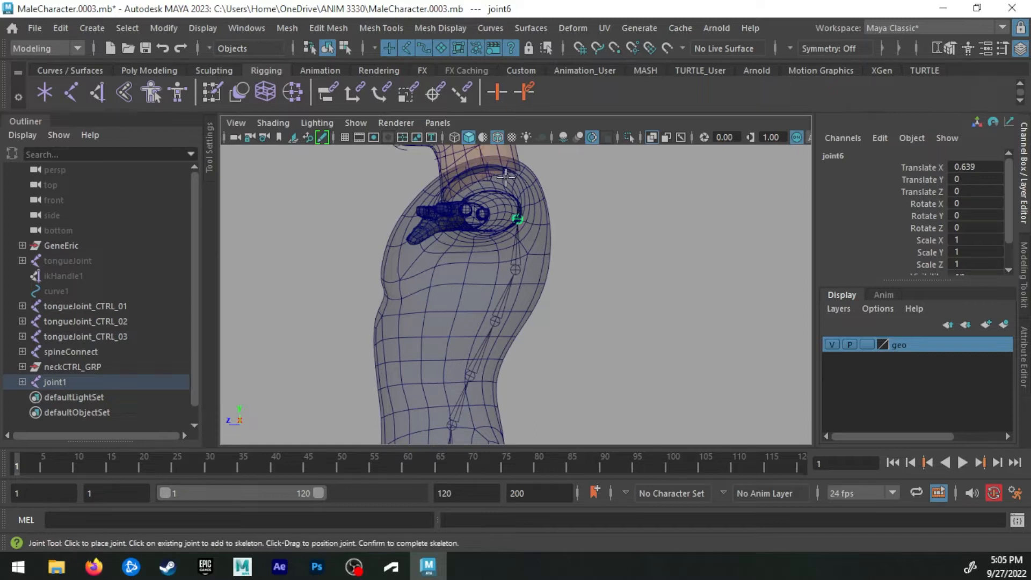
# Try ending the chain with a joint at the neck base, about Y 11.047, Z -0.664, and complete the skeleton
pyautogui.moveTo(486, 176); pyautogui.dragTo(488, 175)
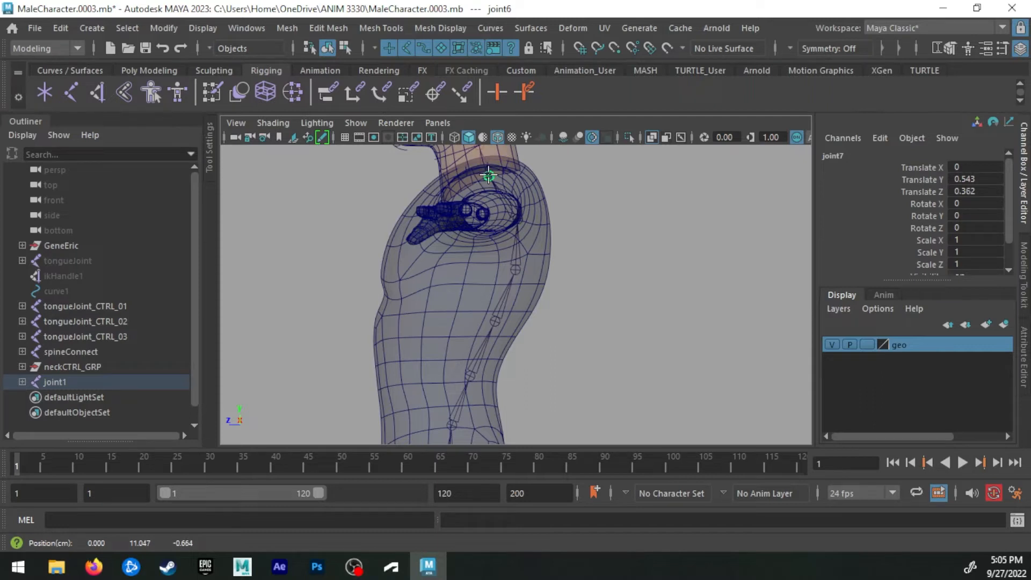
pyautogui.moveTo(488, 175); pyautogui.dragTo(488, 175)
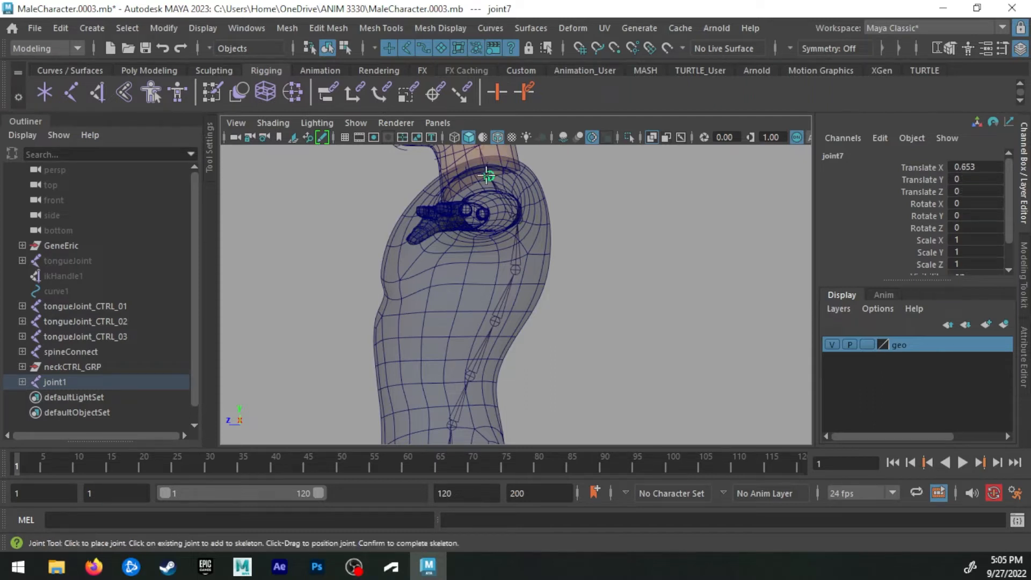
pyautogui.keyDown('alt'); pyautogui.moveTo(498, 193); pyautogui.dragTo(542, 180, button='middle'); pyautogui.keyUp('alt')
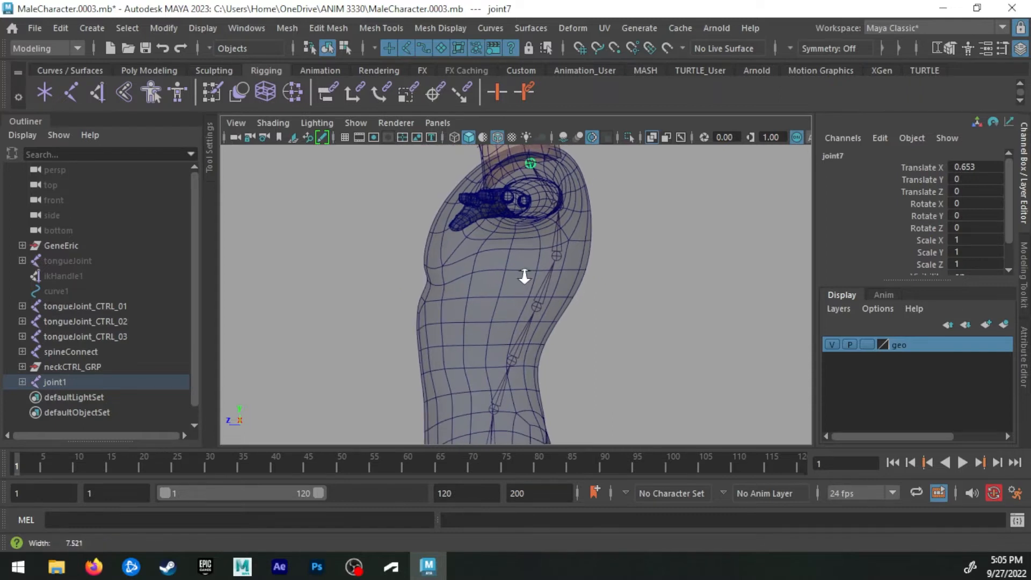
pyautogui.press('Return')
pyautogui.scroll(-2, 517, 277)
pyautogui.keyDown('alt'); pyautogui.moveTo(478, 330); pyautogui.dragTo(501, 364, button='middle'); pyautogui.keyUp('alt')
pyautogui.keyDown('alt'); pyautogui.moveTo(501, 364); pyautogui.dragTo(602, 281, button='right'); pyautogui.keyUp('alt')
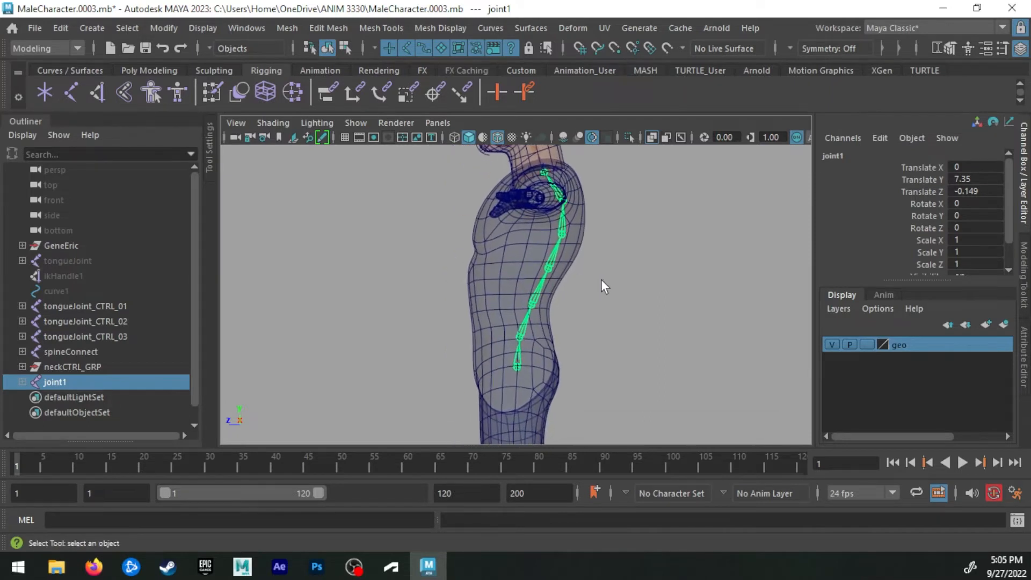
# Undo the completed skeleton and the upper spine joints down to the lower back
pyautogui.hotkey('ctrl', 'z')
pyautogui.hotkey('ctrl', 'z')
pyautogui.hotkey('ctrl', 'z')
pyautogui.hotkey('ctrl', 'z')
pyautogui.hotkey('ctrl', 'z')
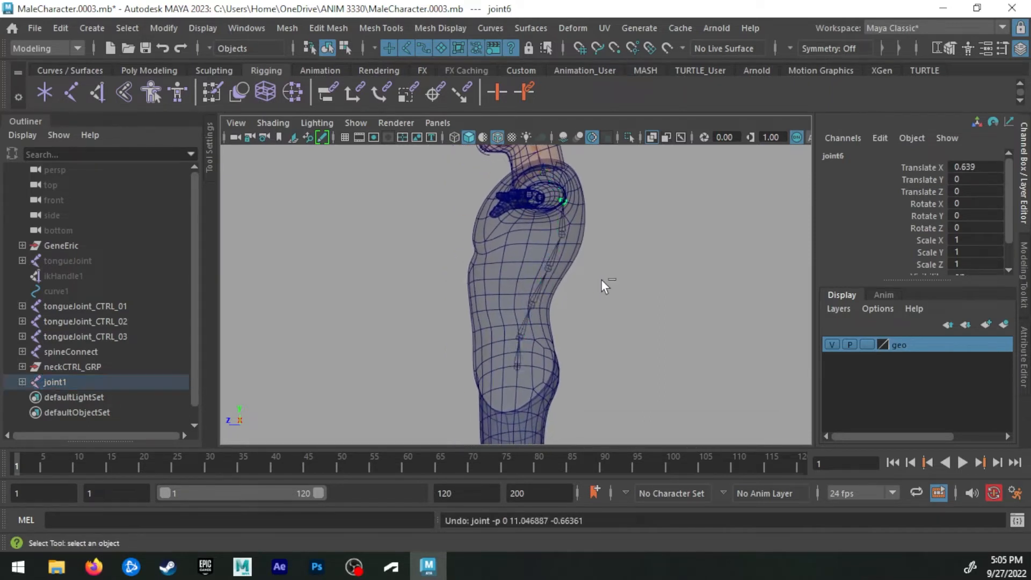
# Try continuing the chain from the third joint with the Joint Tool, and undo the new placement
pyautogui.click(73, 91)
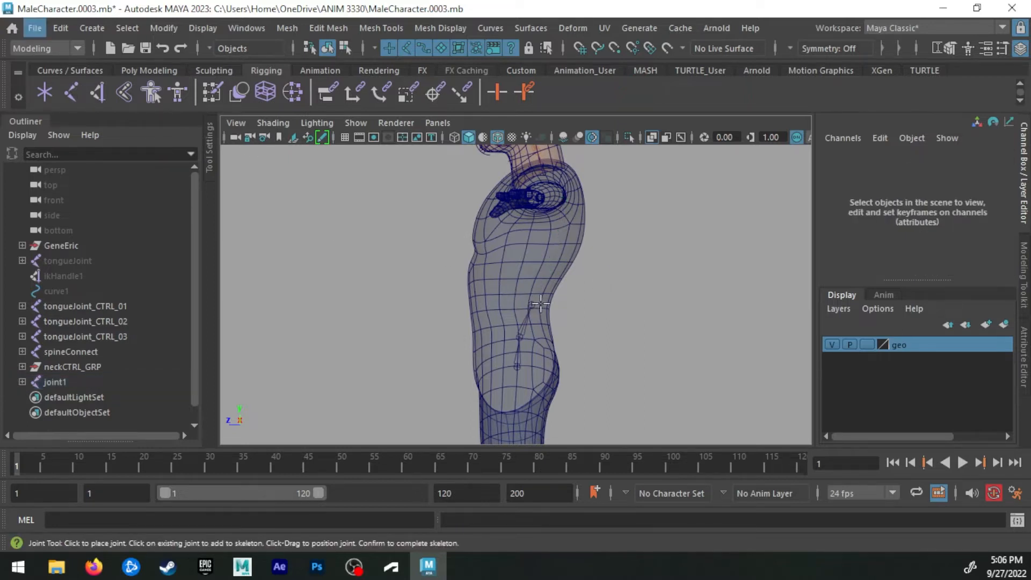
pyautogui.scroll(4, 537, 305)
pyautogui.keyDown('alt'); pyautogui.moveTo(535, 305); pyautogui.dragTo(490, 318, button='middle'); pyautogui.keyUp('alt')
pyautogui.click(483, 280)
pyautogui.click(506, 256)
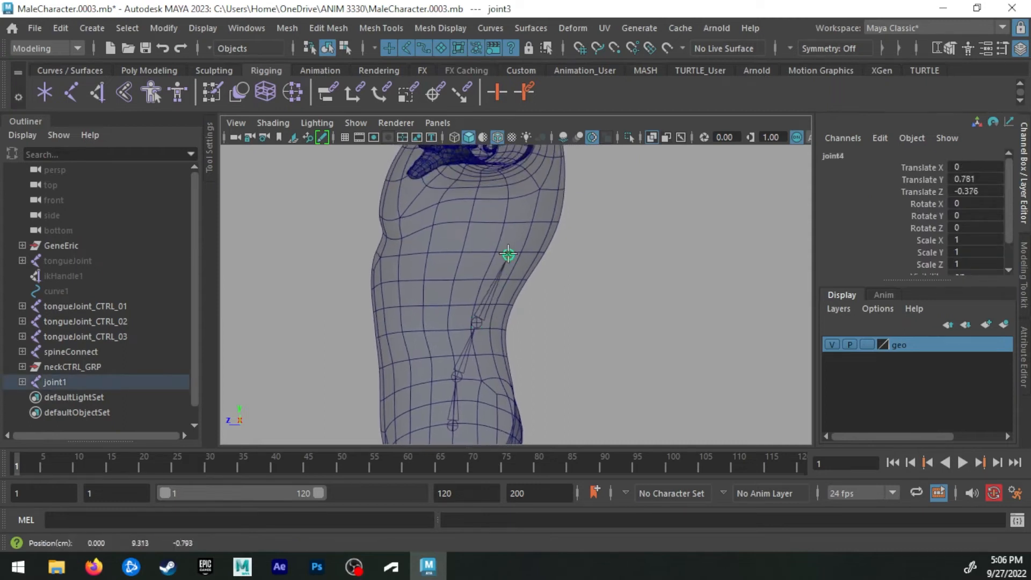
pyautogui.hotkey('ctrl', 'z')
pyautogui.hotkey('ctrl', 'z')
pyautogui.hotkey('ctrl', 'z')
pyautogui.hotkey('ctrl', 'z')
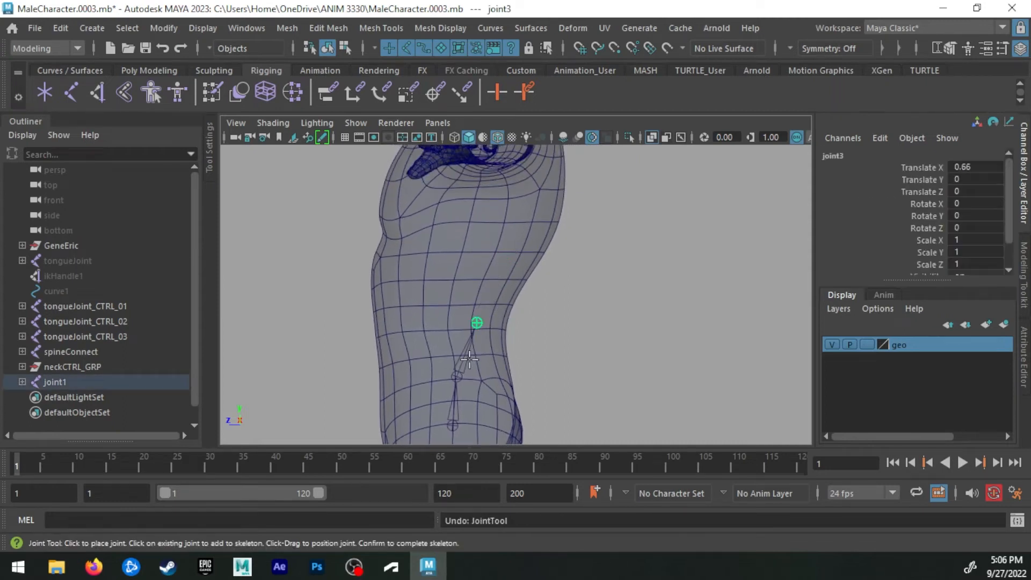
# Try resuming the chain at the second joint, expand joint1's hierarchy, and undo the extra joint there
pyautogui.click(453, 378)
pyautogui.moveTo(454, 378); pyautogui.dragTo(456, 377)
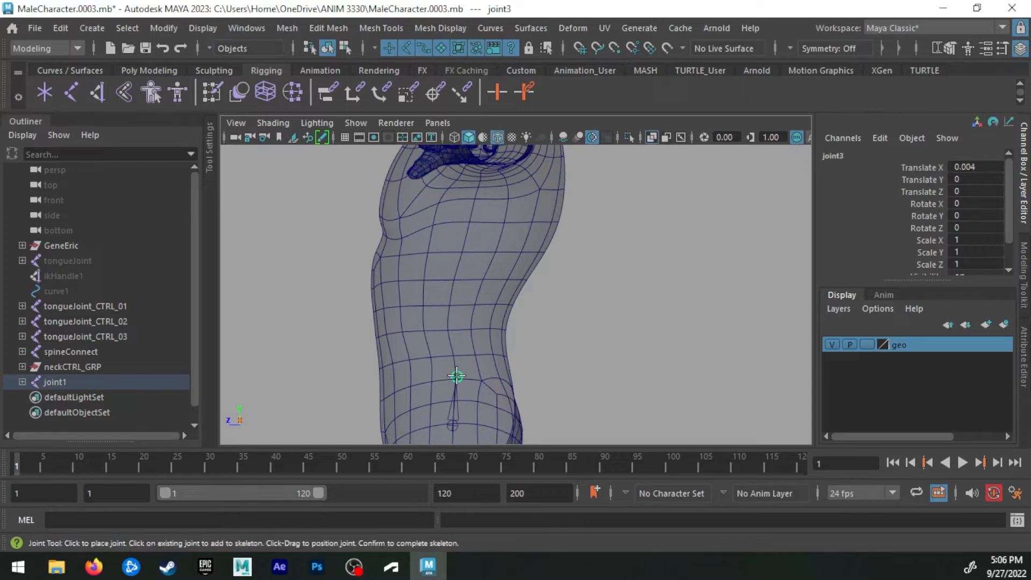
pyautogui.click(23, 381)
pyautogui.hotkey('ctrl', 'z')
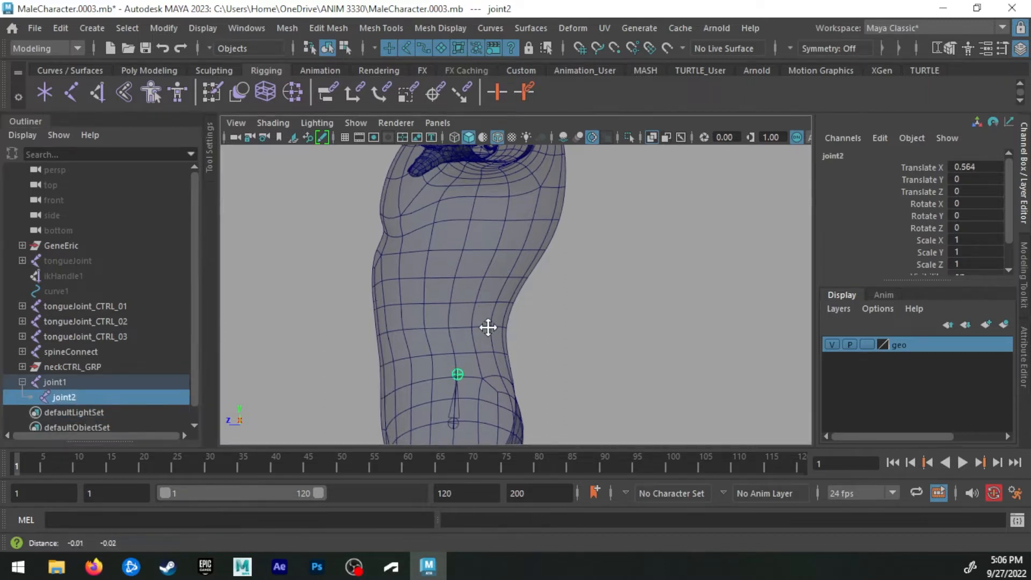
# Place three joints from the second joint up the curve of the back, the last at about Y 9.940, Z -0.976
pyautogui.keyDown('alt'); pyautogui.moveTo(485, 338); pyautogui.dragTo(500, 295, button='middle'); pyautogui.keyUp('alt')
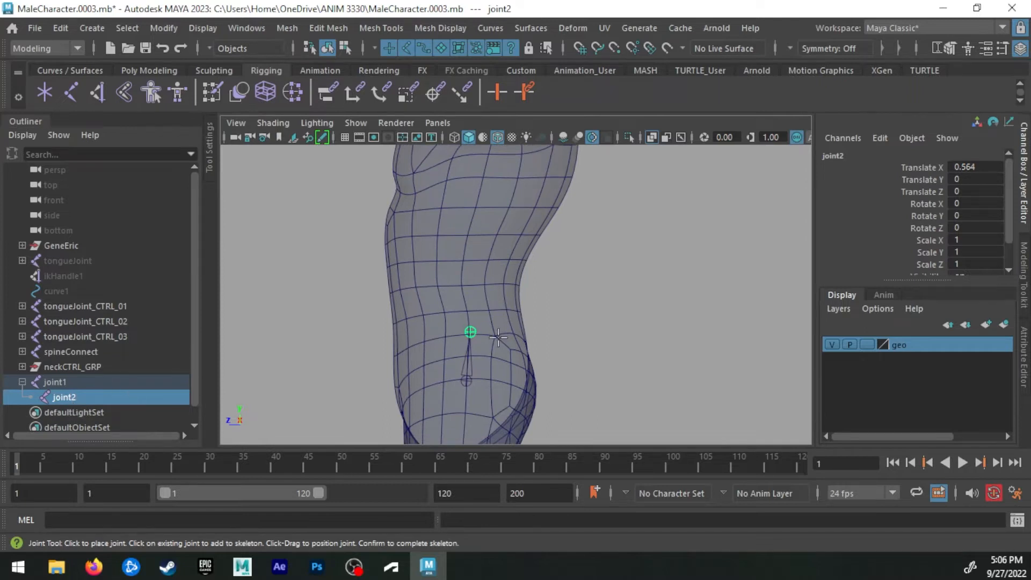
pyautogui.moveTo(483, 284); pyautogui.dragTo(480, 281)
pyautogui.keyDown('alt'); pyautogui.moveTo(499, 259); pyautogui.dragTo(467, 322, button='middle'); pyautogui.keyUp('alt')
pyautogui.moveTo(475, 279); pyautogui.dragTo(481, 280)
pyautogui.press('Return')
pyautogui.keyDown('alt'); pyautogui.moveTo(482, 280); pyautogui.dragTo(458, 334, button='middle'); pyautogui.keyUp('alt')
pyautogui.moveTo(481, 270); pyautogui.dragTo(485, 267)
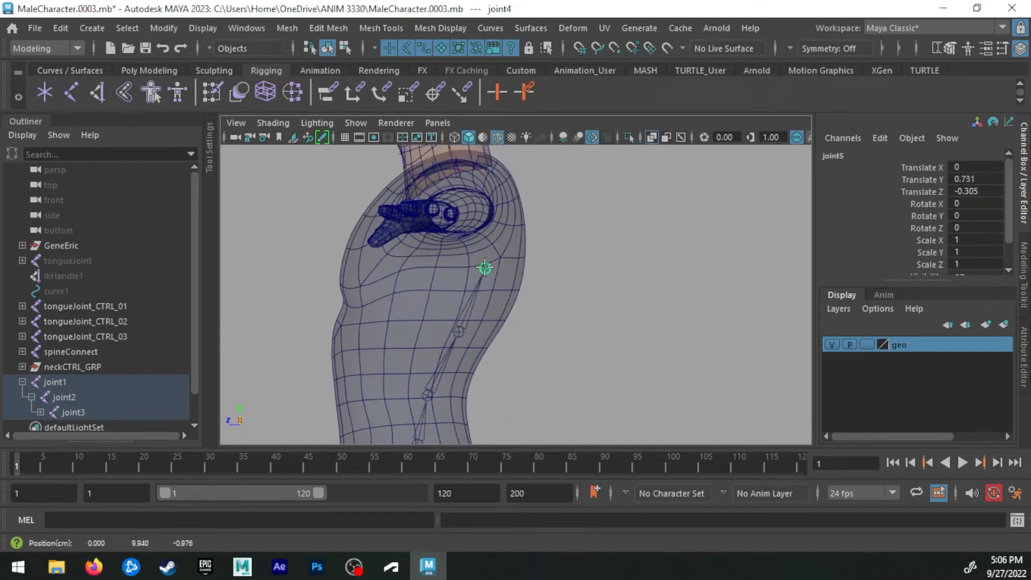
# Add a joint at shoulder height, about Y 10.567, and one at the neck base, about Y 11.054, and complete the skeleton
pyautogui.keyDown('alt'); pyautogui.moveTo(489, 251); pyautogui.dragTo(487, 294, button='middle'); pyautogui.keyUp('alt')
pyautogui.click(479, 254)
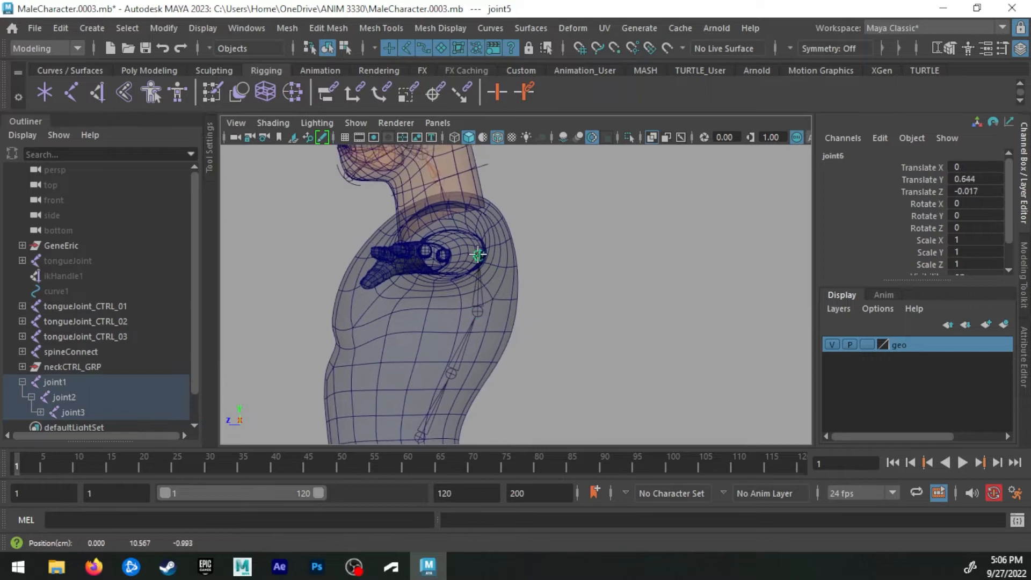
pyautogui.moveTo(447, 210); pyautogui.dragTo(448, 213)
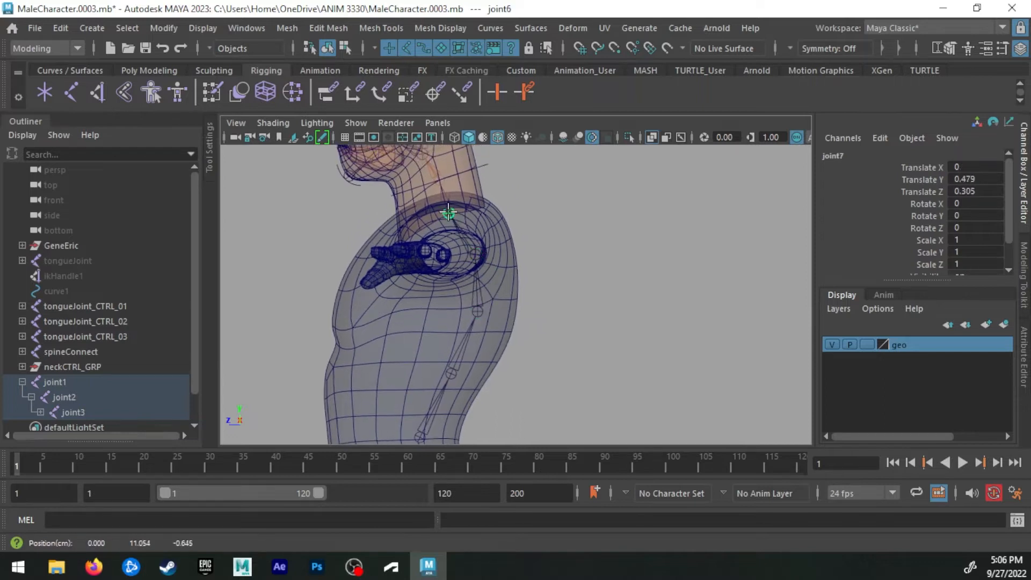
pyautogui.press('Return')
pyautogui.keyDown('alt'); pyautogui.moveTo(472, 288); pyautogui.dragTo(497, 252, button='middle'); pyautogui.keyUp('alt')
pyautogui.keyDown('alt'); pyautogui.moveTo(497, 253); pyautogui.dragTo(532, 298, button='right'); pyautogui.keyUp('alt')
pyautogui.click(532, 298)
# Select joint1 and expand its whole hierarchy down to joint7 in the Outliner
pyautogui.click(64, 382)
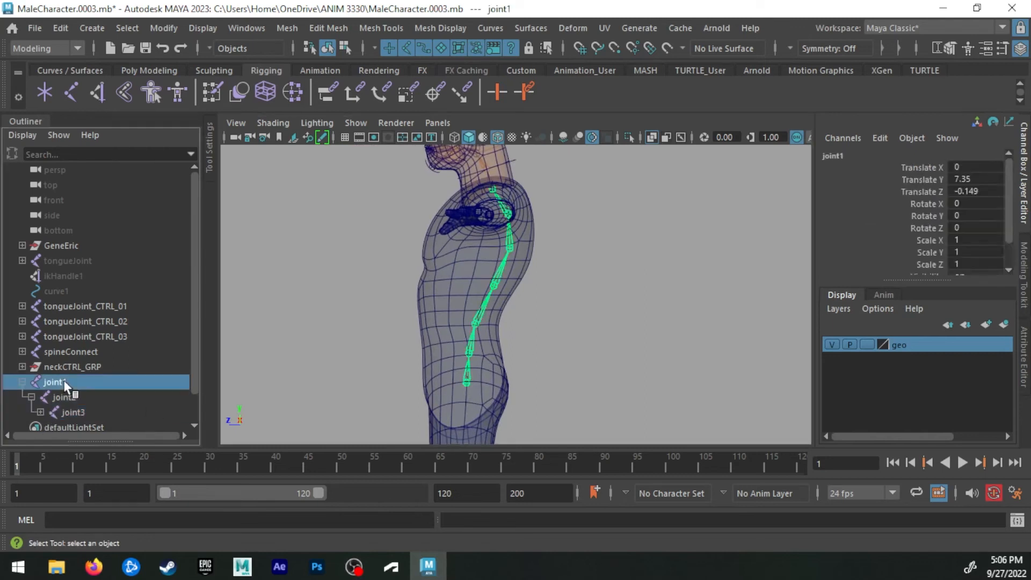
pyautogui.click(24, 380)
pyautogui.keyDown('shift'); pyautogui.click(24, 380); pyautogui.keyUp('shift')
pyautogui.scroll(-2, 70, 394)
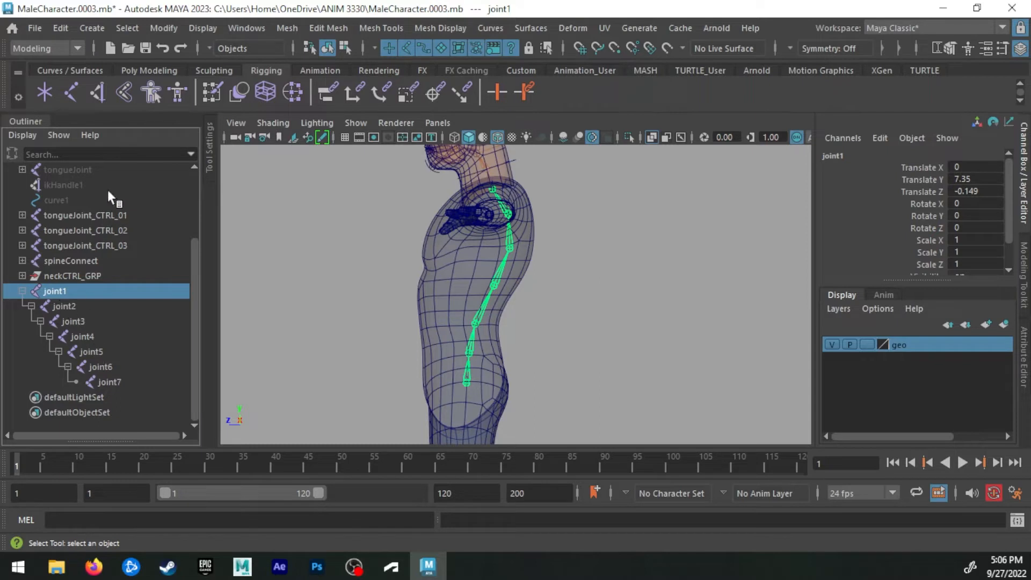
pyautogui.scroll(2, 80, 232)
pyautogui.scroll(-2, 74, 284)
# Select the whole chain from joint1 through joint7 in the Outliner and open the Search and Replace Names options
pyautogui.doubleClick(63, 291)
pyautogui.click(84, 321)
pyautogui.click(82, 295)
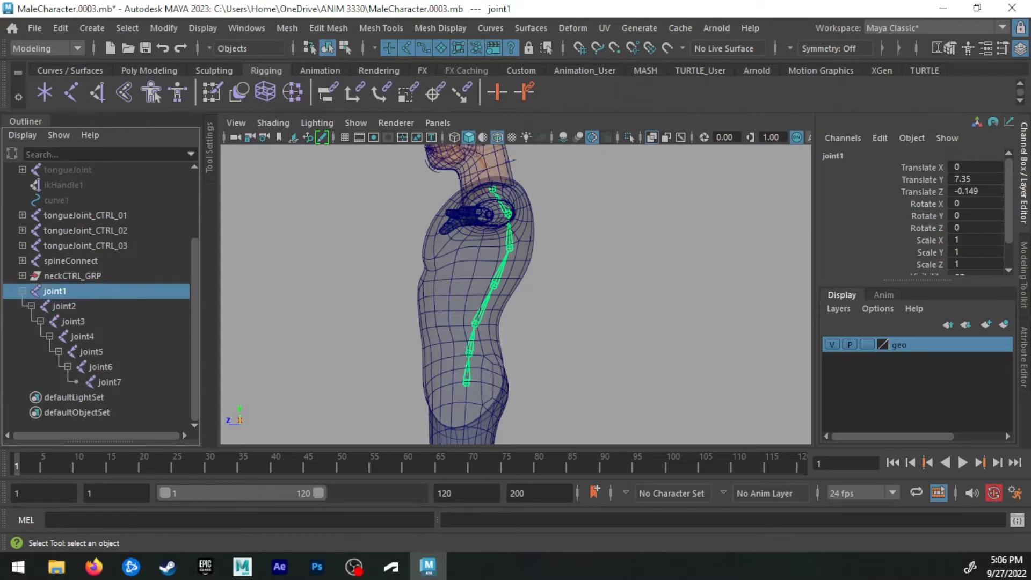
pyautogui.keyDown('shift'); pyautogui.click(104, 377); pyautogui.keyUp('shift')
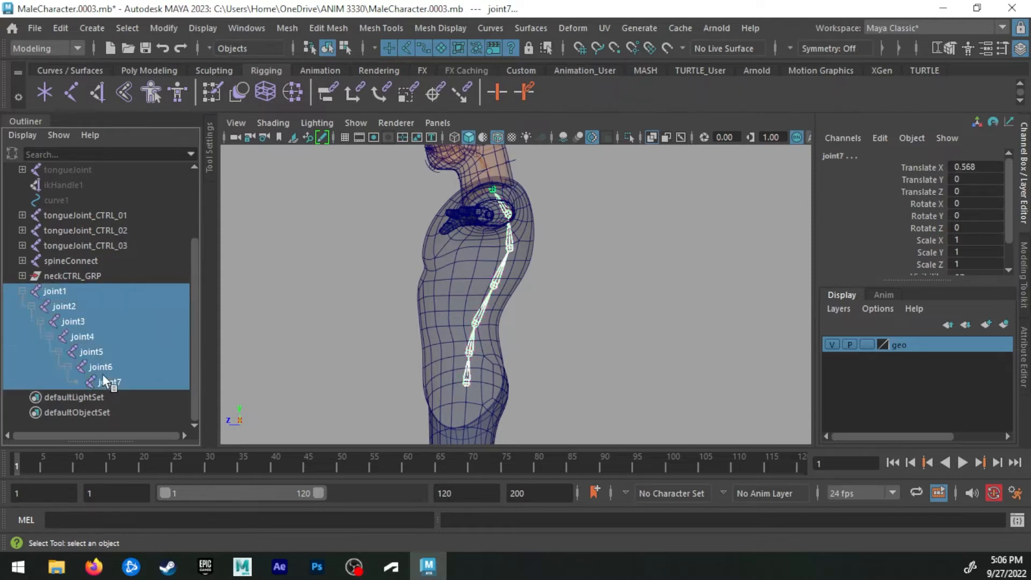
pyautogui.click(165, 30)
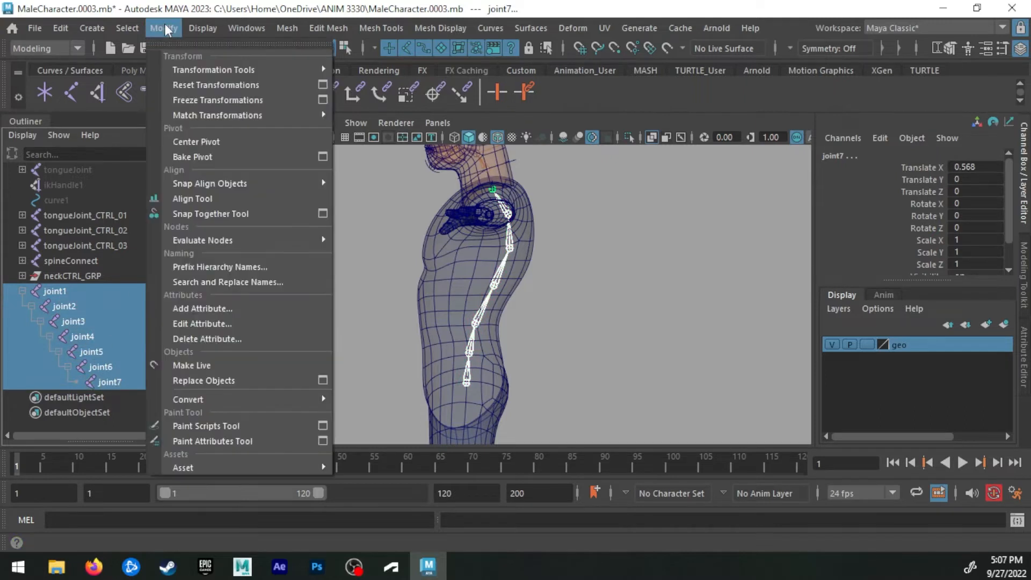
pyautogui.click(206, 283)
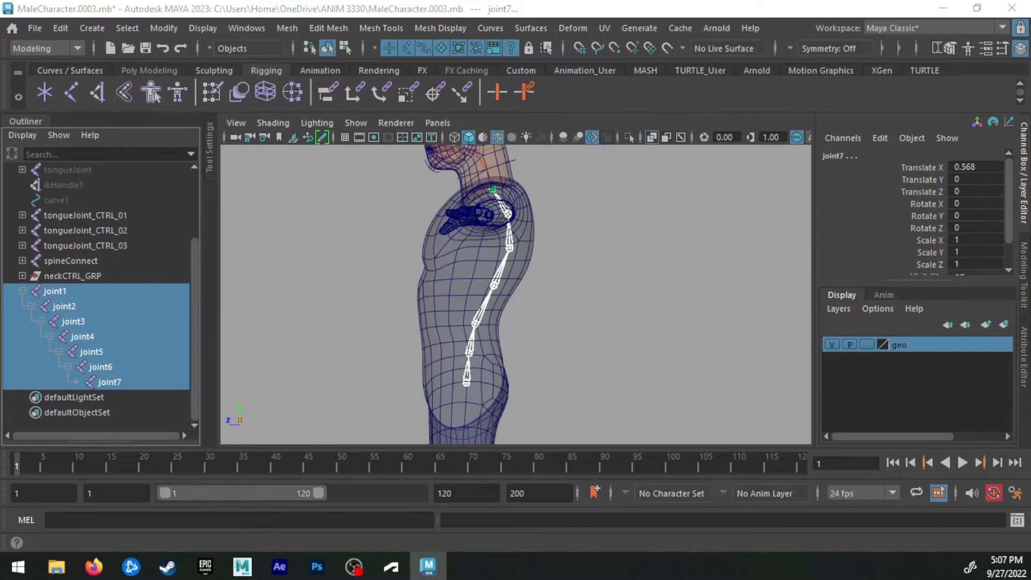
pyautogui.moveTo(0, 383); pyautogui.dragTo(0, 311)
pyautogui.moveTo(0, 312); pyautogui.dragTo(569, 152)
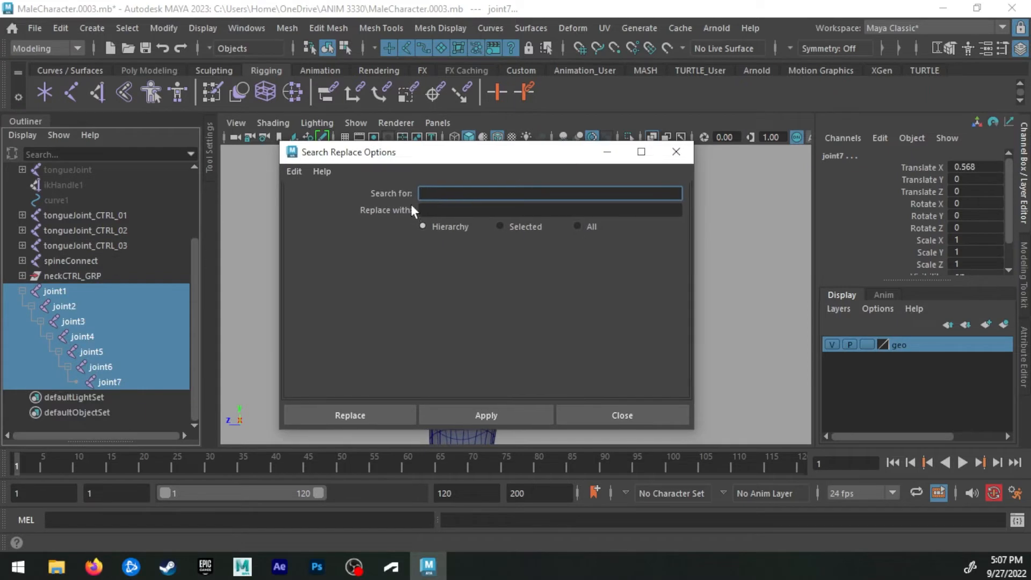
pyautogui.click(202, 28)
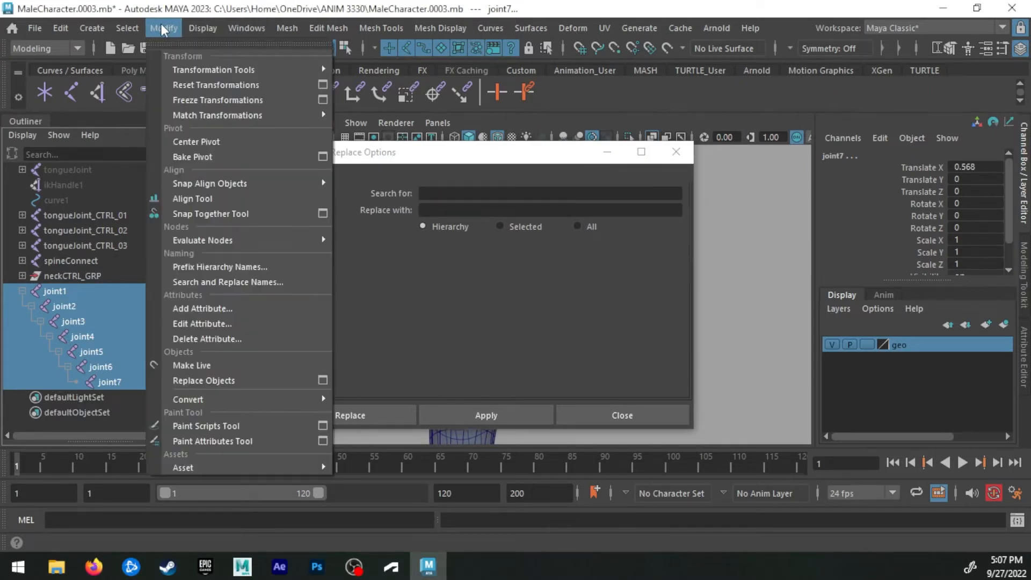
pyautogui.click(453, 189)
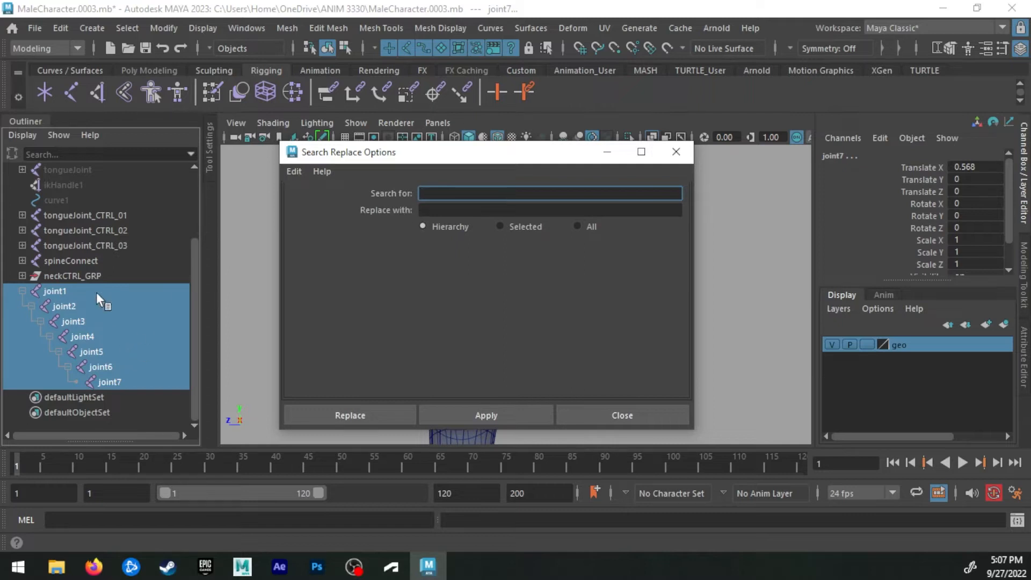
# Replace "joint" with "spine" in the names of the selected objects only
pyautogui.write('joint')
pyautogui.click(453, 210)
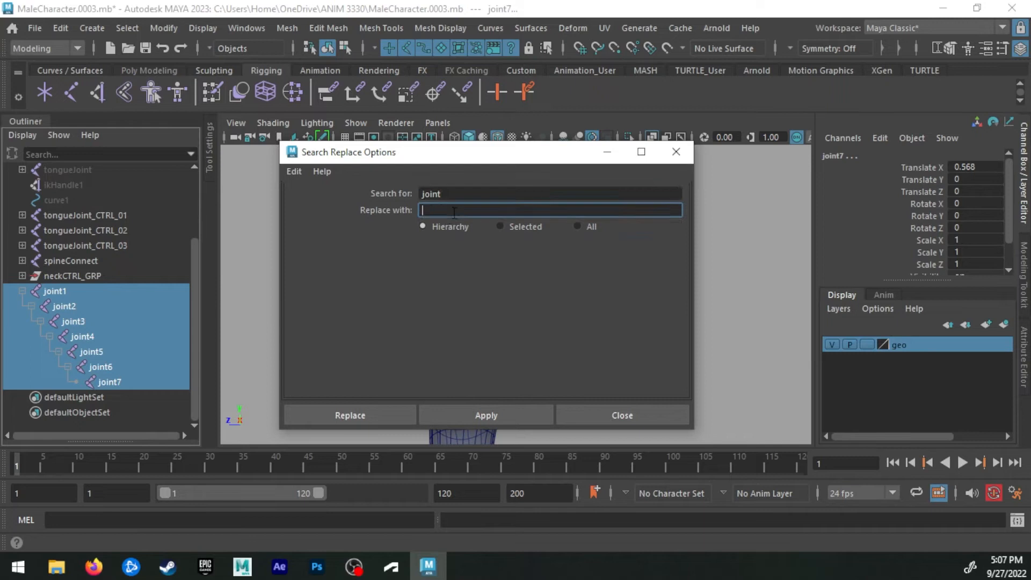
pyautogui.write('spine')
pyautogui.click(523, 227)
pyautogui.click(481, 417)
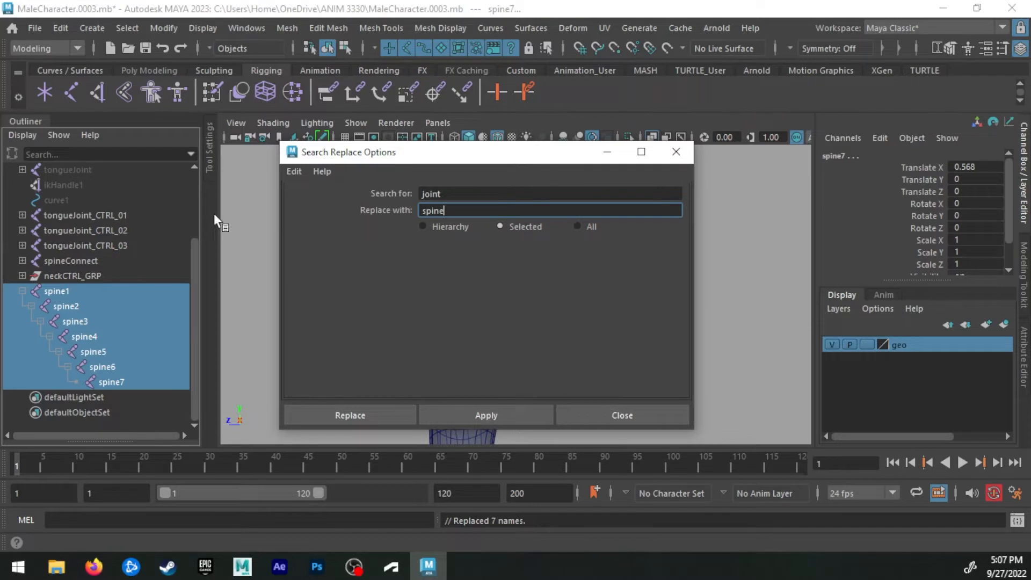
# Undo the renaming, replace "joint" with "spine_" in the selected joints' names instead, and close the options
pyautogui.hotkey('ctrl', 'z')
pyautogui.click(474, 193)
pyautogui.click(456, 207)
pyautogui.write('_')
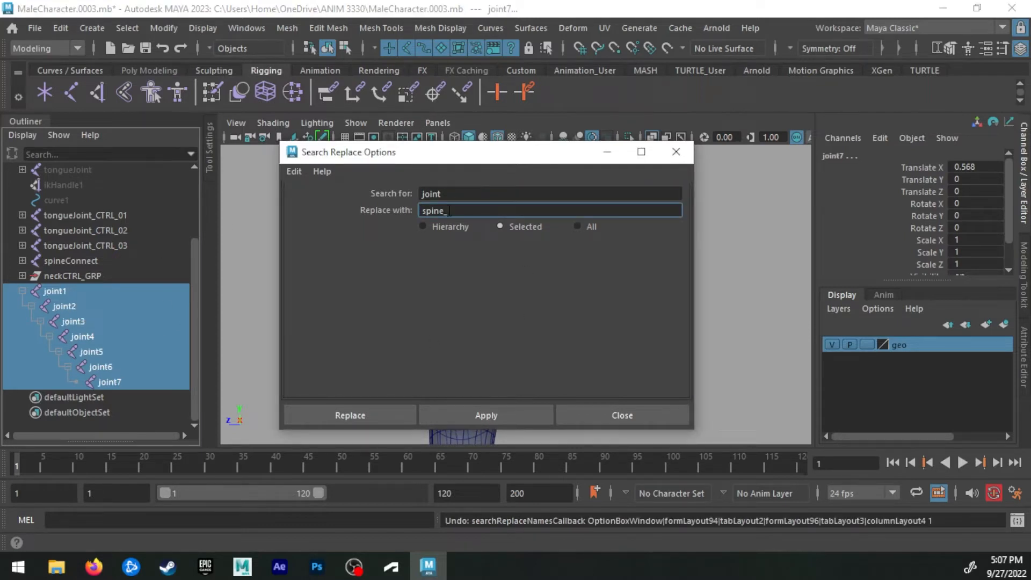
pyautogui.click(464, 408)
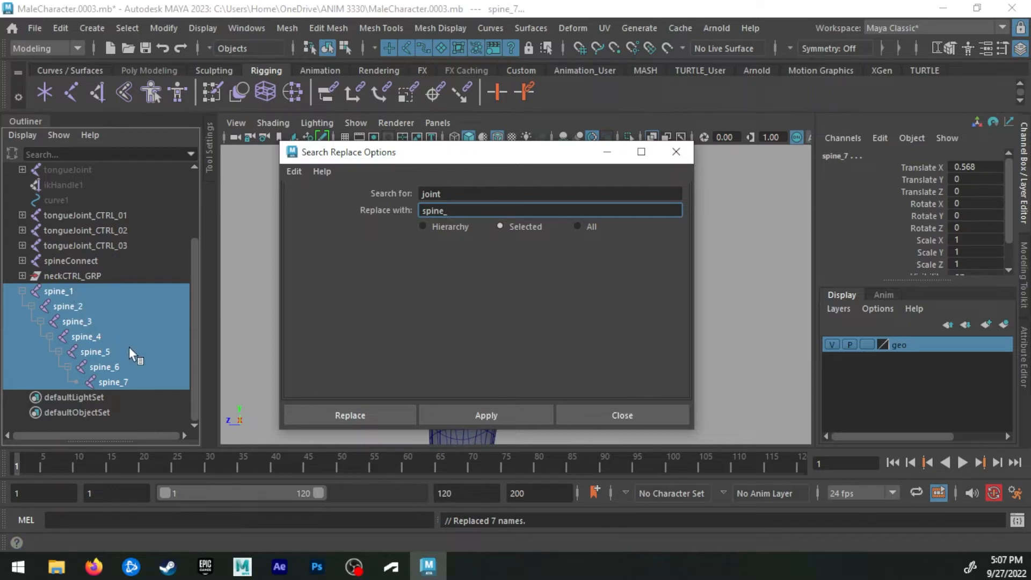
pyautogui.click(641, 417)
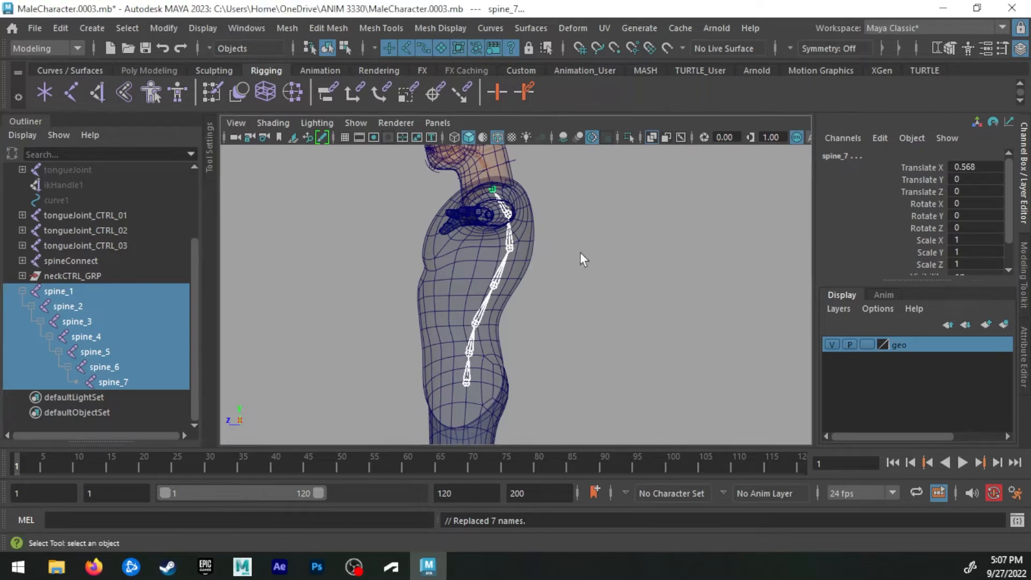
# Clear the joint selection and frame the head, chest and arms in the front view
pyautogui.press('space')
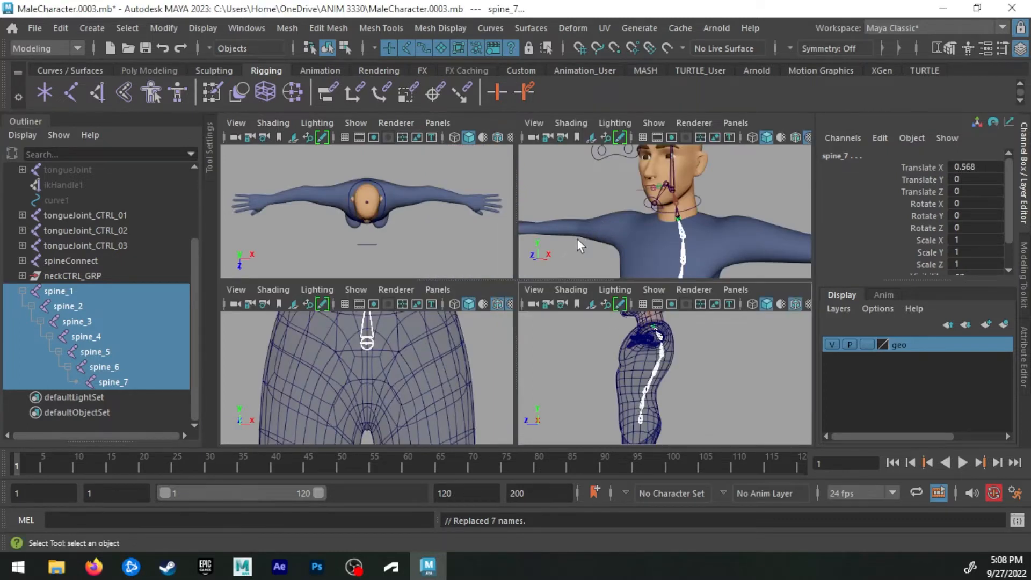
pyautogui.press('space')
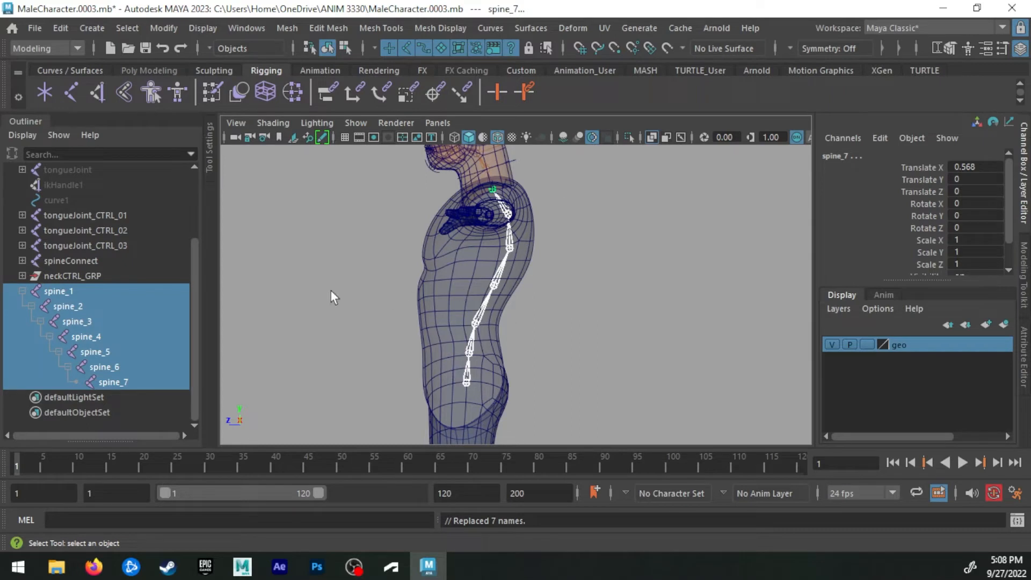
pyautogui.click(632, 256)
pyautogui.press('space')
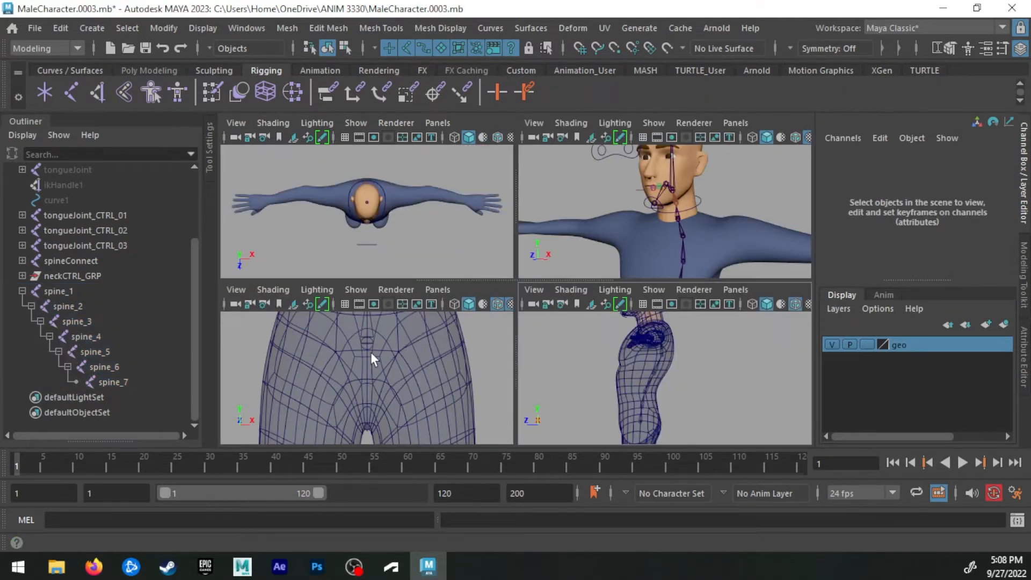
pyautogui.press('space')
pyautogui.keyDown('alt'); pyautogui.moveTo(473, 316); pyautogui.dragTo(390, 436, button='middle'); pyautogui.keyUp('alt')
pyautogui.keyDown('alt'); pyautogui.moveTo(426, 163); pyautogui.dragTo(434, 373, button='middle'); pyautogui.keyUp('alt')
pyautogui.keyDown('alt'); pyautogui.moveTo(478, 300); pyautogui.dragTo(397, 257, button='right'); pyautogui.keyUp('alt')
pyautogui.keyDown('alt'); pyautogui.moveTo(498, 250); pyautogui.dragTo(472, 306, button='middle'); pyautogui.keyUp('alt')
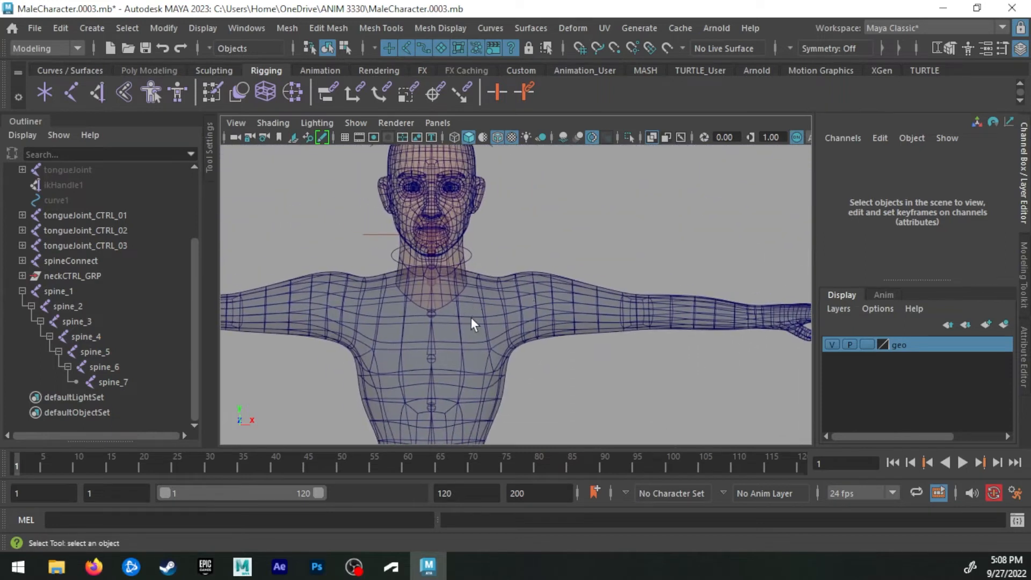
# Turn on X-Ray and Wireframe on Shaded in the top view
pyautogui.press('space')
pyautogui.keyDown('alt'); pyautogui.moveTo(368, 199); pyautogui.dragTo(449, 220, button='right'); pyautogui.keyUp('alt')
pyautogui.keyDown('alt'); pyautogui.moveTo(421, 218); pyautogui.dragTo(364, 246, button='middle'); pyautogui.keyUp('alt')
pyautogui.keyDown('alt'); pyautogui.moveTo(294, 237); pyautogui.dragTo(347, 225, button='right'); pyautogui.keyUp('alt')
pyautogui.keyDown('alt'); pyautogui.moveTo(346, 225); pyautogui.dragTo(364, 182, button='middle'); pyautogui.keyUp('alt')
pyautogui.keyDown('alt'); pyautogui.moveTo(363, 182); pyautogui.dragTo(421, 178, button='right'); pyautogui.keyUp('alt')
pyautogui.keyDown('alt'); pyautogui.moveTo(331, 182); pyautogui.dragTo(338, 222, button='middle'); pyautogui.keyUp('alt')
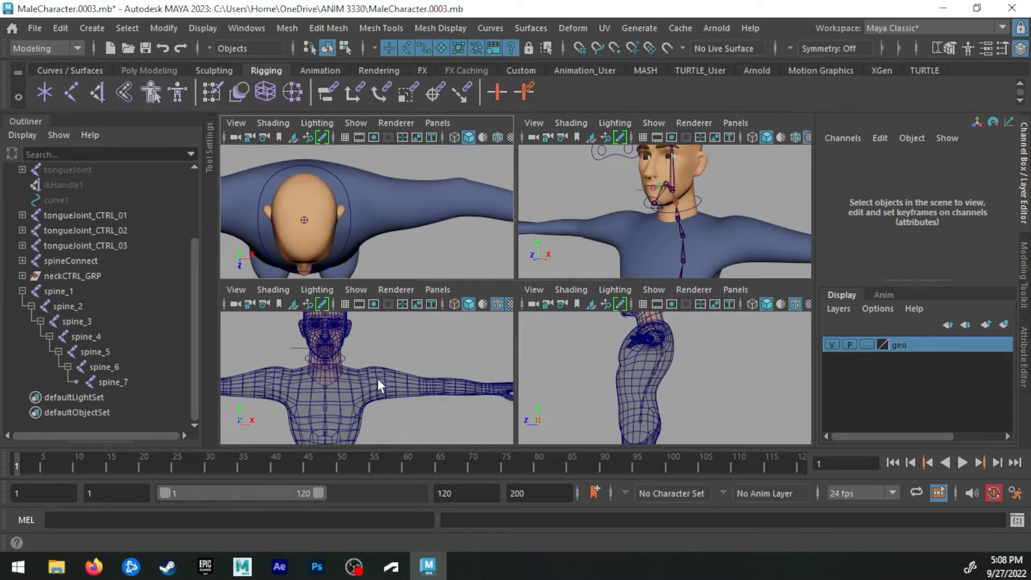
pyautogui.click(272, 122)
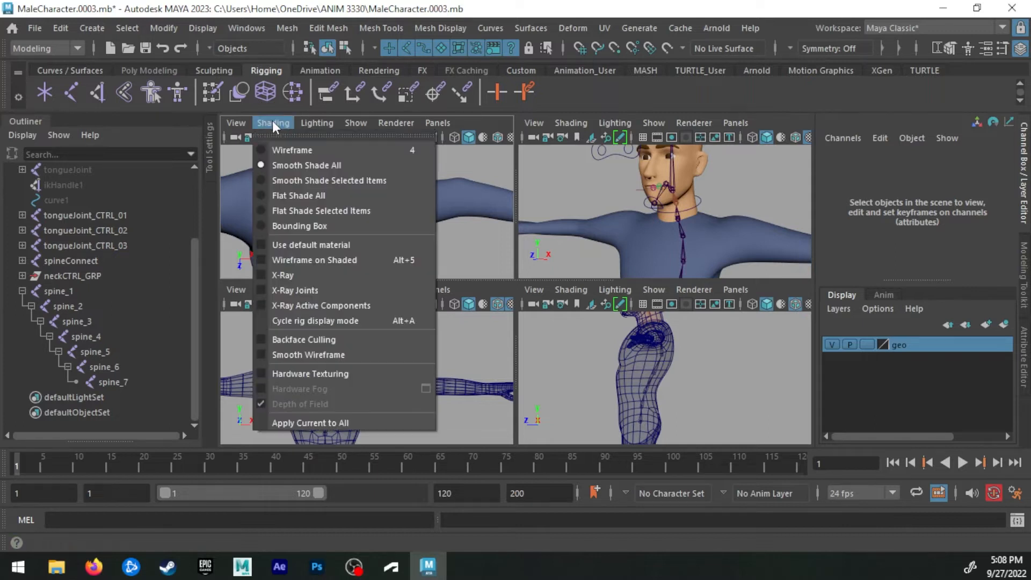
pyautogui.click(291, 273)
pyautogui.click(271, 123)
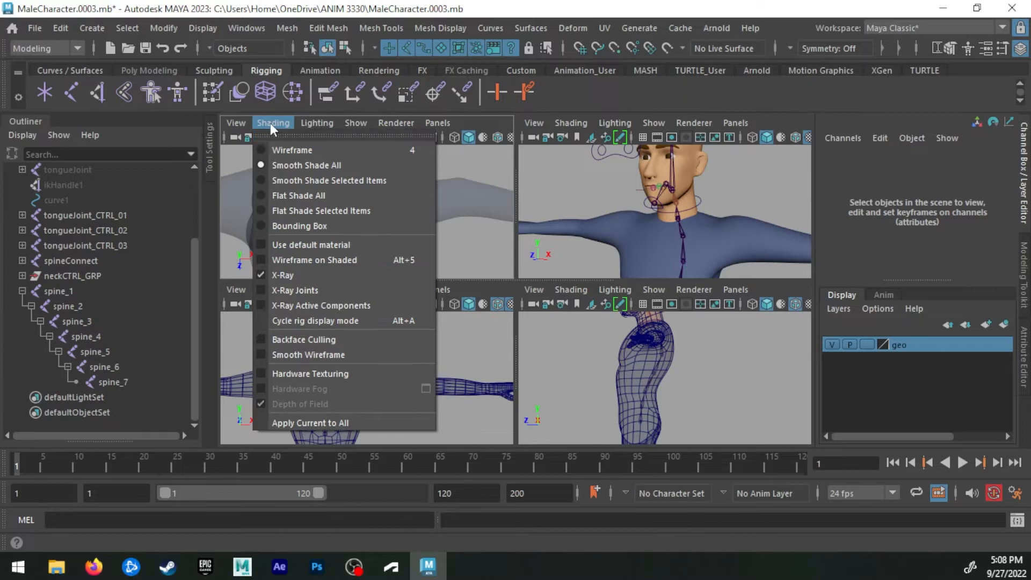
pyautogui.click(313, 260)
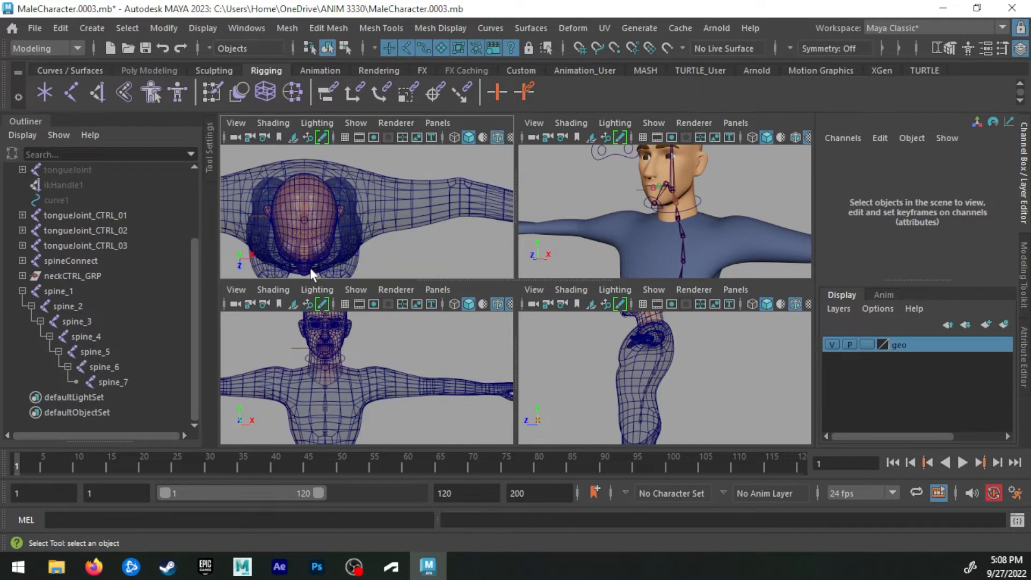
# Examine how the spine chain sits in the top and front views with spine_1 selected, and clear the selection
pyautogui.keyDown('alt'); pyautogui.moveTo(377, 201); pyautogui.dragTo(395, 197, button='middle'); pyautogui.keyUp('alt')
pyautogui.keyDown('alt'); pyautogui.moveTo(366, 205); pyautogui.dragTo(389, 204, button='right'); pyautogui.keyUp('alt')
pyautogui.keyDown('alt'); pyautogui.moveTo(372, 368); pyautogui.dragTo(329, 341, button='middle'); pyautogui.keyUp('alt')
pyautogui.keyDown('alt'); pyautogui.moveTo(330, 349); pyautogui.dragTo(318, 360, button='right'); pyautogui.keyUp('alt')
pyautogui.keyDown('alt'); pyautogui.moveTo(322, 365); pyautogui.dragTo(353, 338, button='middle'); pyautogui.keyUp('alt')
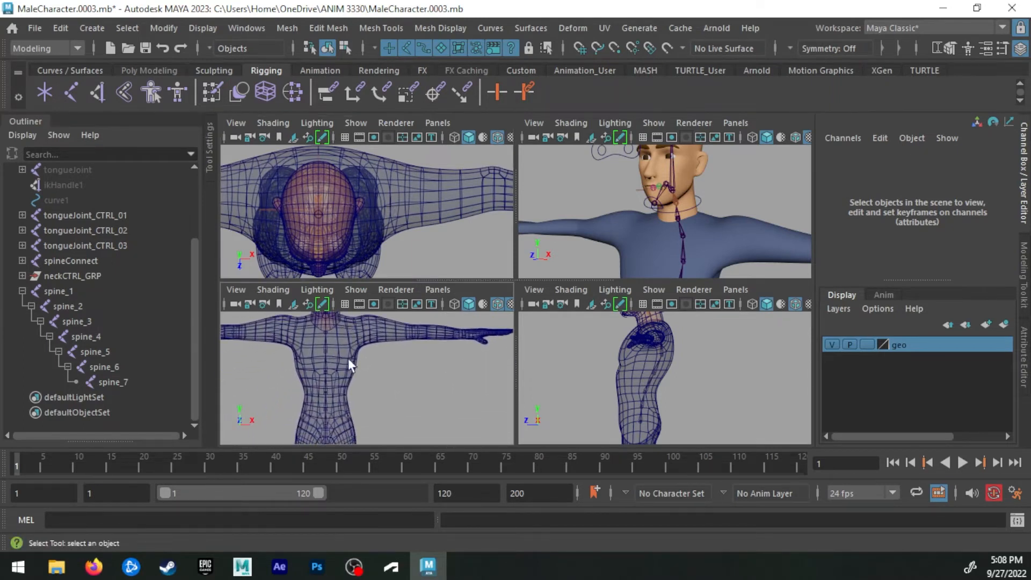
pyautogui.click(325, 427)
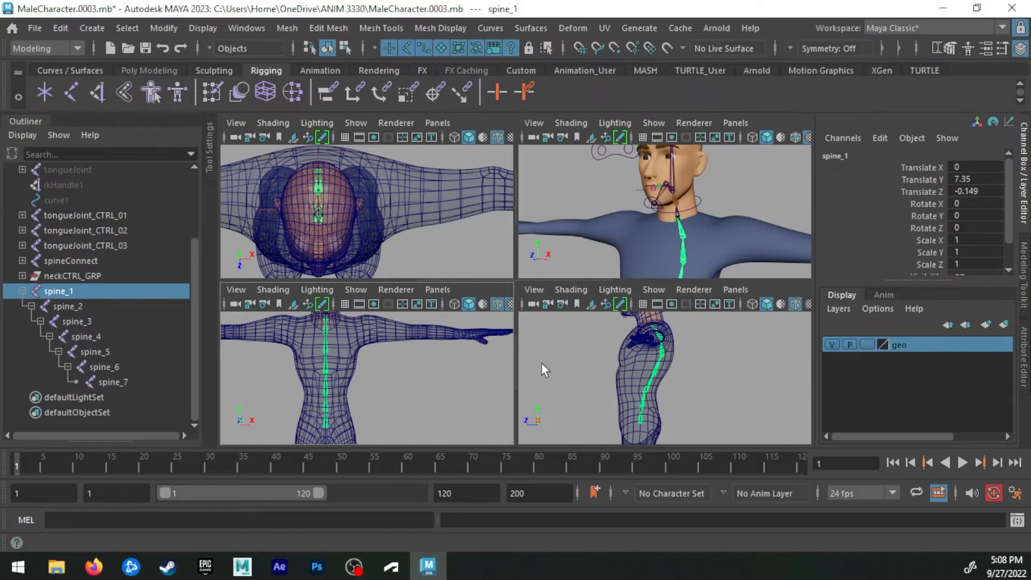
pyautogui.keyDown('alt'); pyautogui.moveTo(346, 192); pyautogui.dragTo(278, 221); pyautogui.keyUp('alt')
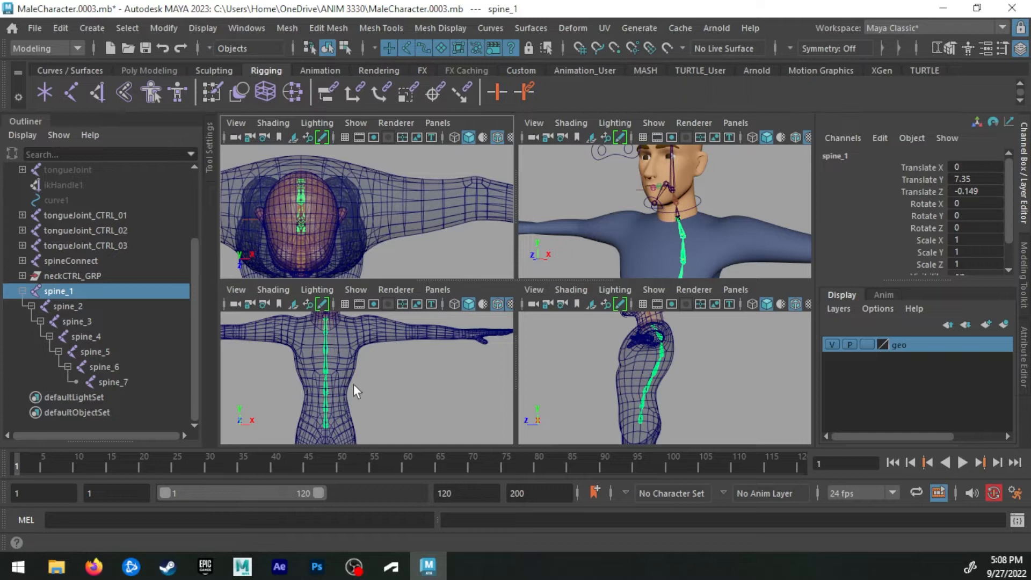
pyautogui.keyDown('alt'); pyautogui.moveTo(357, 370); pyautogui.dragTo(411, 372, button='middle'); pyautogui.keyUp('alt')
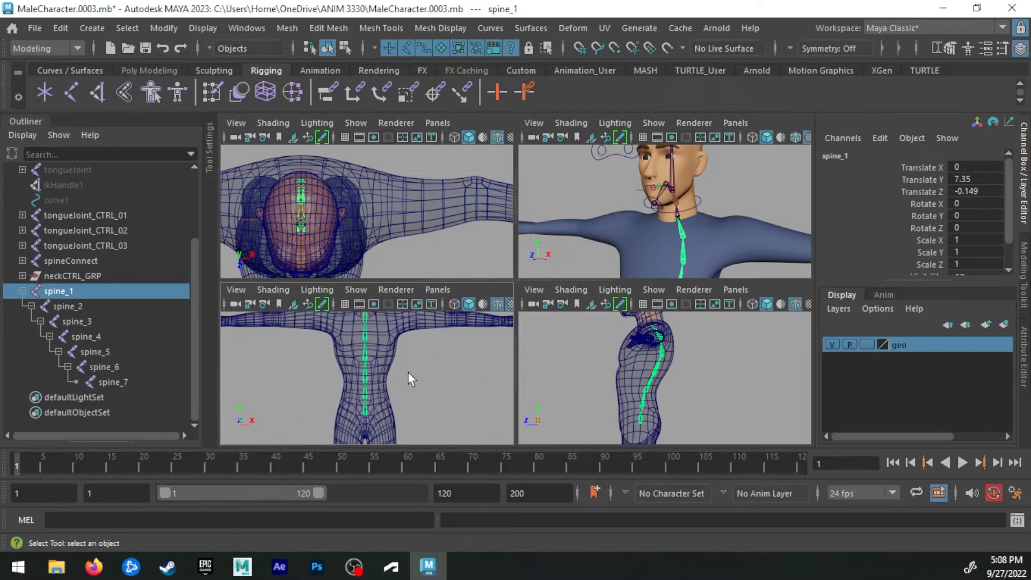
pyautogui.keyDown('alt'); pyautogui.moveTo(486, 356); pyautogui.dragTo(391, 420, button='middle'); pyautogui.keyUp('alt')
pyautogui.keyDown('alt'); pyautogui.moveTo(354, 360); pyautogui.dragTo(426, 363, button='right'); pyautogui.keyUp('alt')
pyautogui.moveTo(378, 358)
pyautogui.keyDown('alt'); pyautogui.mouseDown(button='middle')
pyautogui.moveTo(361, 385)
pyautogui.moveTo(368, 376)
pyautogui.mouseUp(button='middle'); pyautogui.keyUp('alt')
pyautogui.keyDown('alt'); pyautogui.moveTo(381, 183); pyautogui.dragTo(408, 165, button='middle'); pyautogui.keyUp('alt')
pyautogui.click(417, 153)
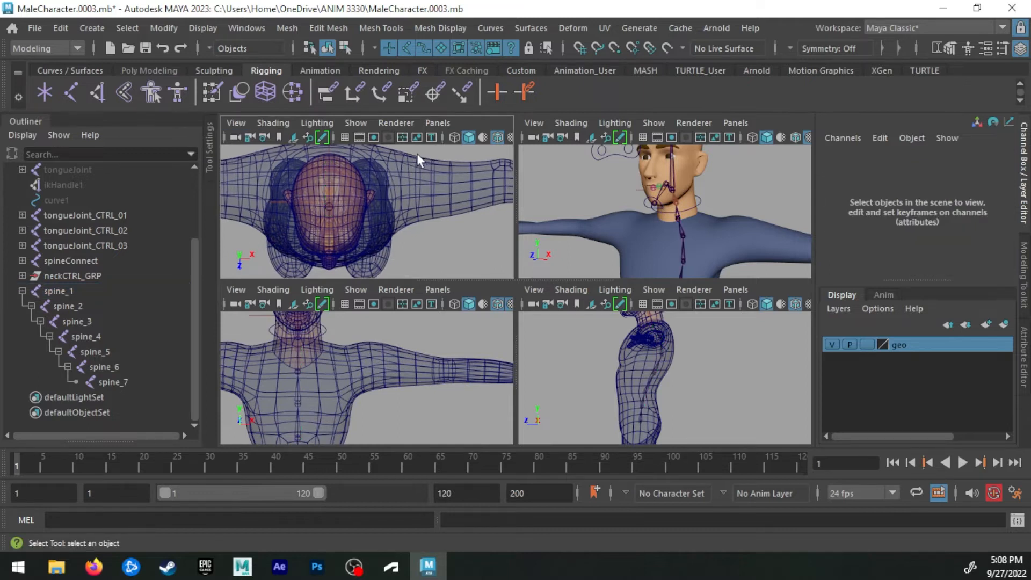
# Try placing a clavicle joint on the upper chest in the front view, about X 0.484, Y 10.478, and undo it
pyautogui.click(75, 94)
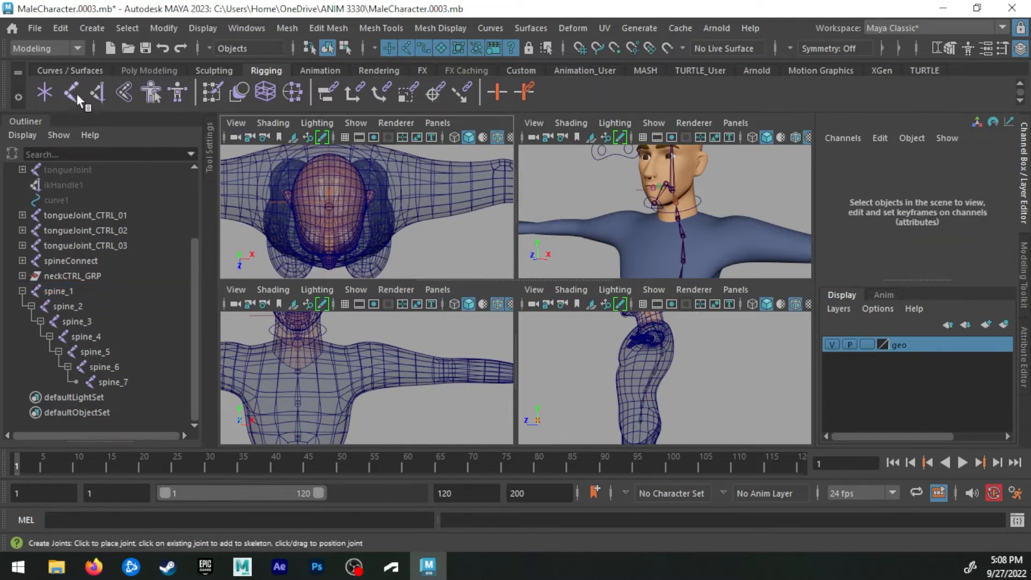
pyautogui.click(75, 92)
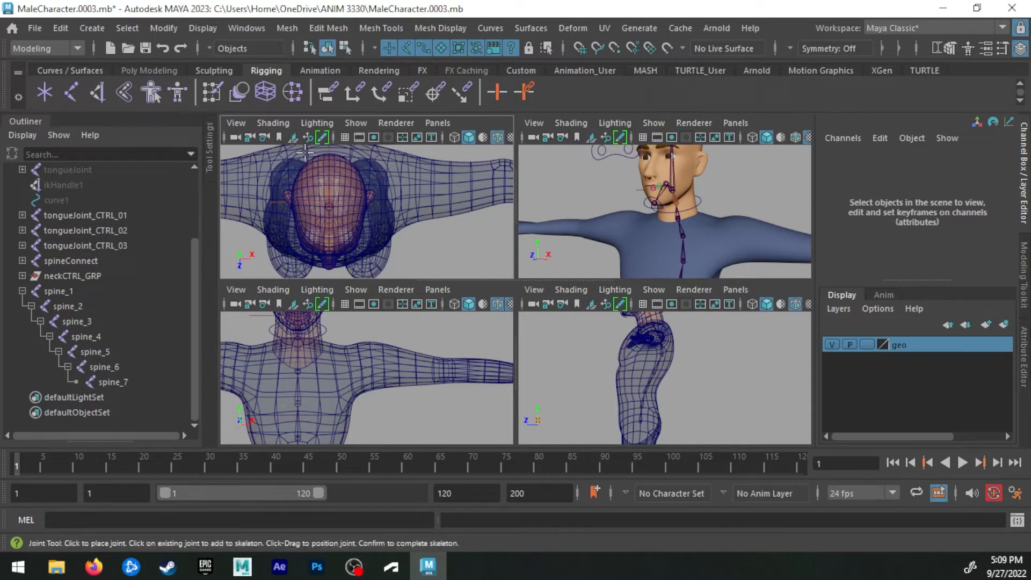
pyautogui.click(321, 375)
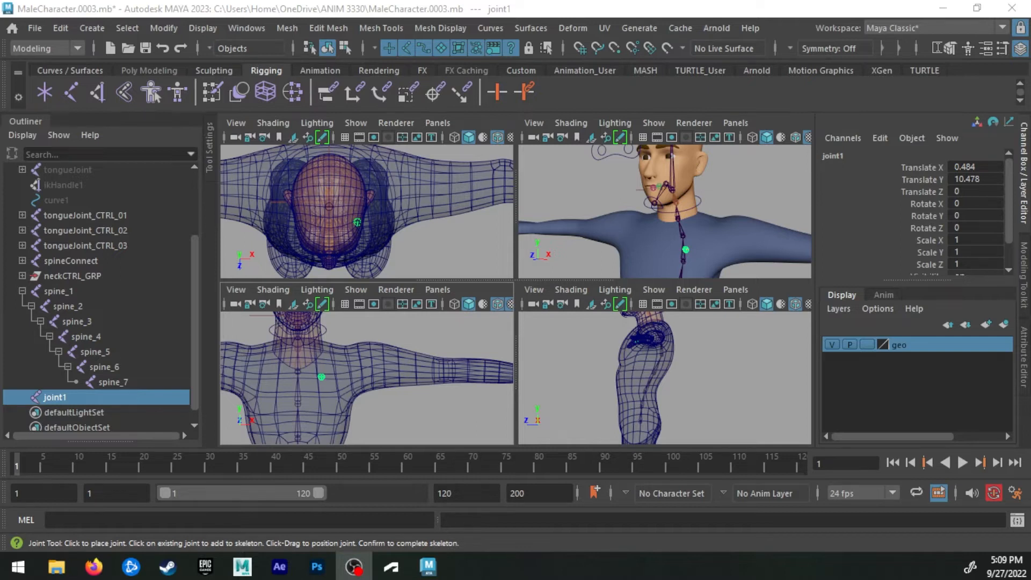
pyautogui.click(330, 6)
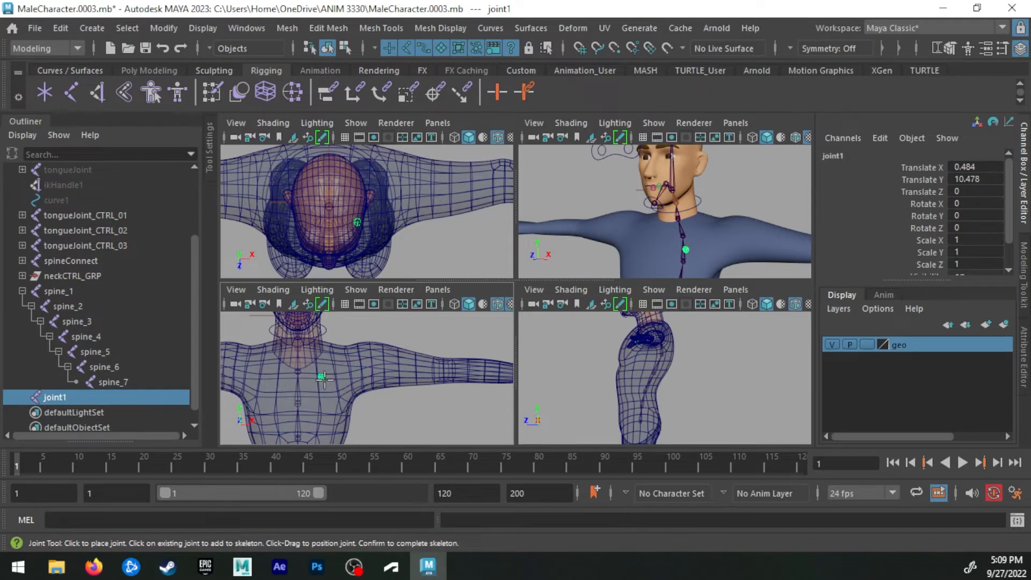
pyautogui.hotkey('ctrl', 'z')
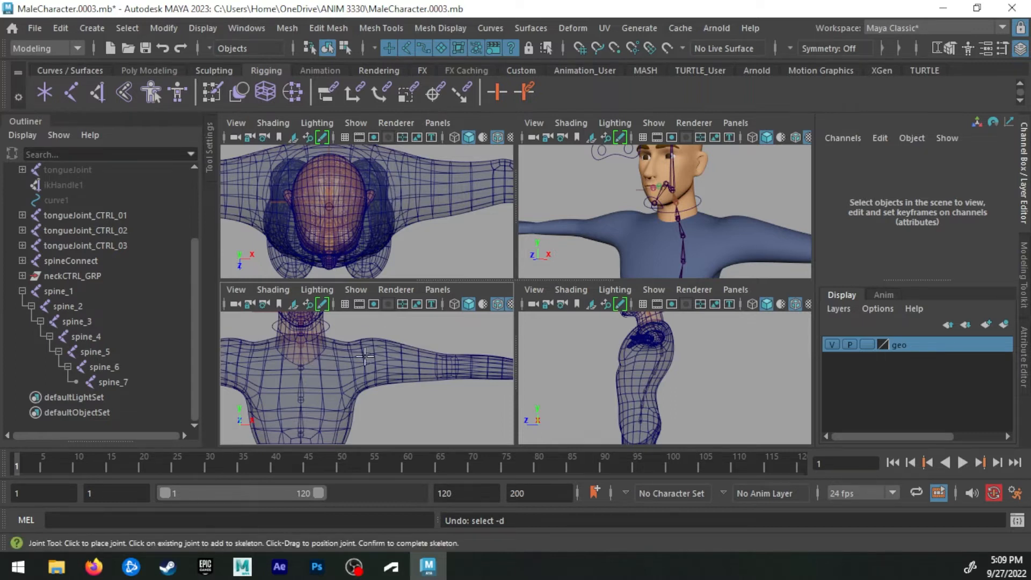
# Place a clavicle joint at about X 0.618, Y 10.478, Z -0.067 and a shoulder joint at about X 1.418, Z -0.660
pyautogui.keyDown('alt'); pyautogui.moveTo(421, 189); pyautogui.dragTo(455, 196, button='middle'); pyautogui.keyUp('alt')
pyautogui.keyDown('alt'); pyautogui.moveTo(356, 222); pyautogui.dragTo(385, 206, button='middle'); pyautogui.keyUp('alt')
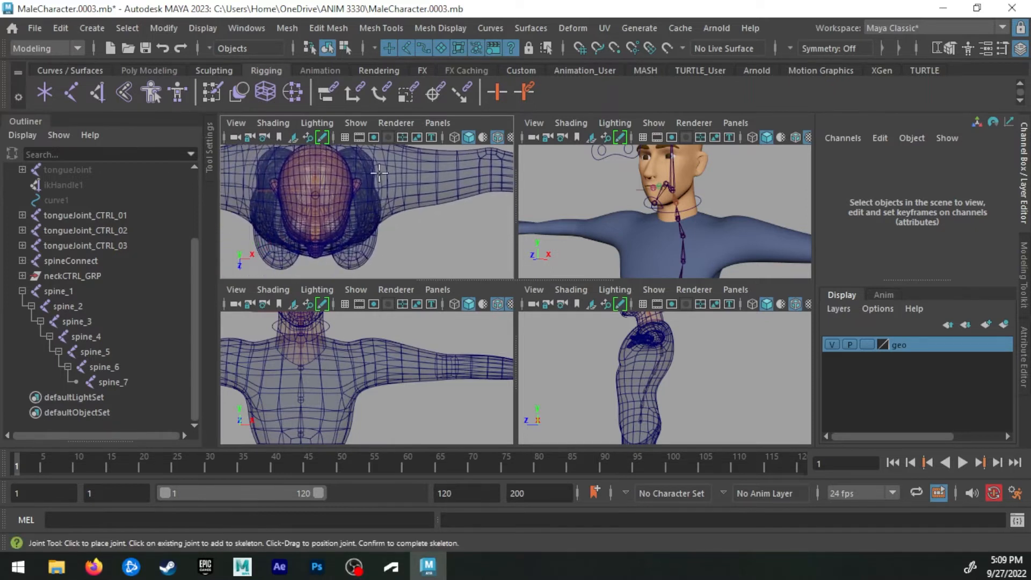
pyautogui.moveTo(353, 206)
pyautogui.mouseDown()
pyautogui.moveTo(349, 198)
pyautogui.moveTo(354, 209)
pyautogui.mouseUp()
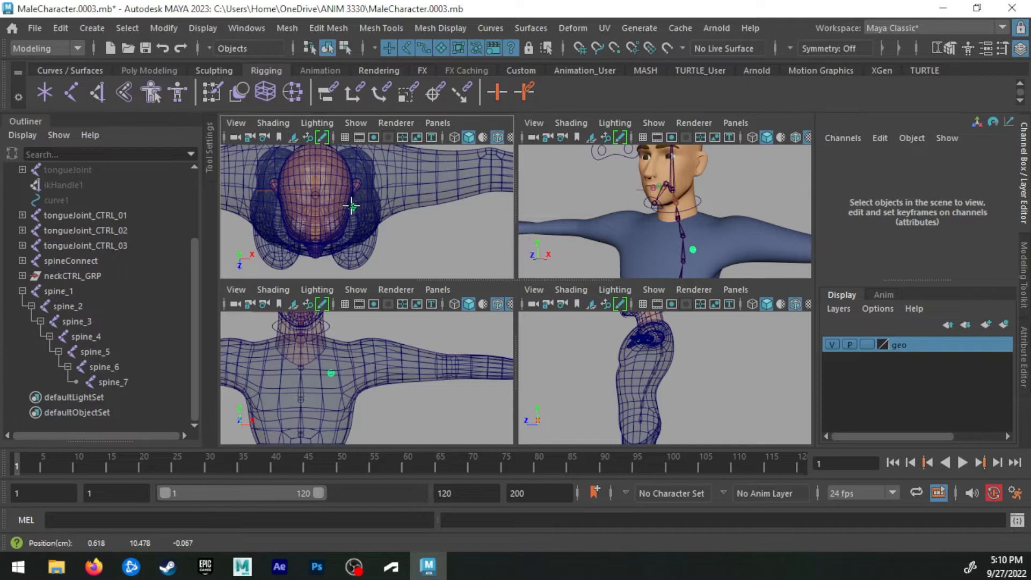
pyautogui.click(352, 202)
pyautogui.moveTo(395, 176); pyautogui.dragTo(399, 172)
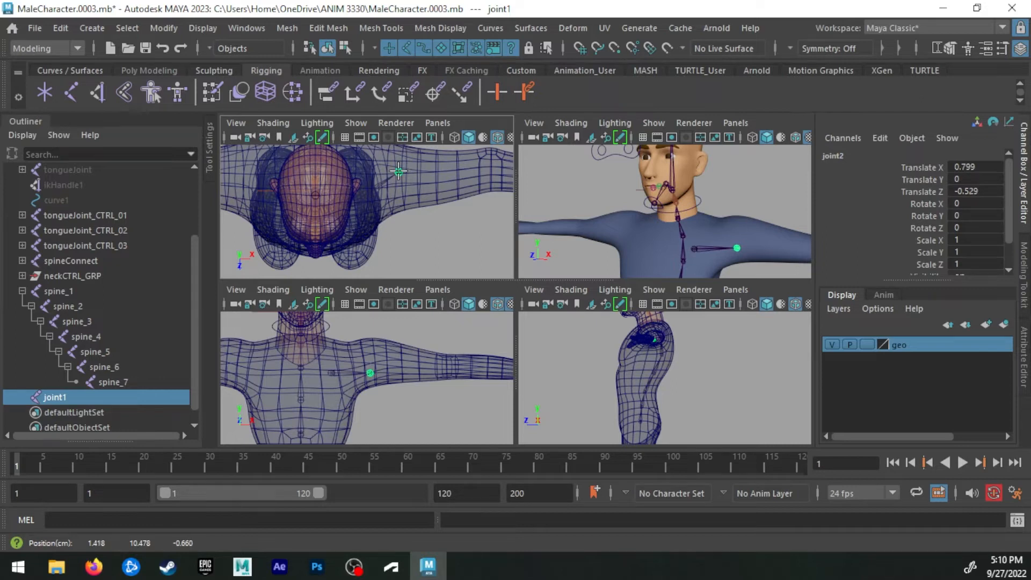
pyautogui.press('Return')
# Try adding an elbow joint in the top view, about 1.555 units from the shoulder joint
pyautogui.keyDown('alt'); pyautogui.moveTo(385, 374); pyautogui.dragTo(345, 397, button='middle'); pyautogui.keyUp('alt')
pyautogui.keyDown('alt'); pyautogui.moveTo(437, 194); pyautogui.dragTo(359, 215, button='middle'); pyautogui.keyUp('alt')
pyautogui.moveTo(400, 190); pyautogui.dragTo(407, 188)
pyautogui.keyDown('alt'); pyautogui.moveTo(326, 196); pyautogui.dragTo(356, 184, button='middle'); pyautogui.keyUp('alt')
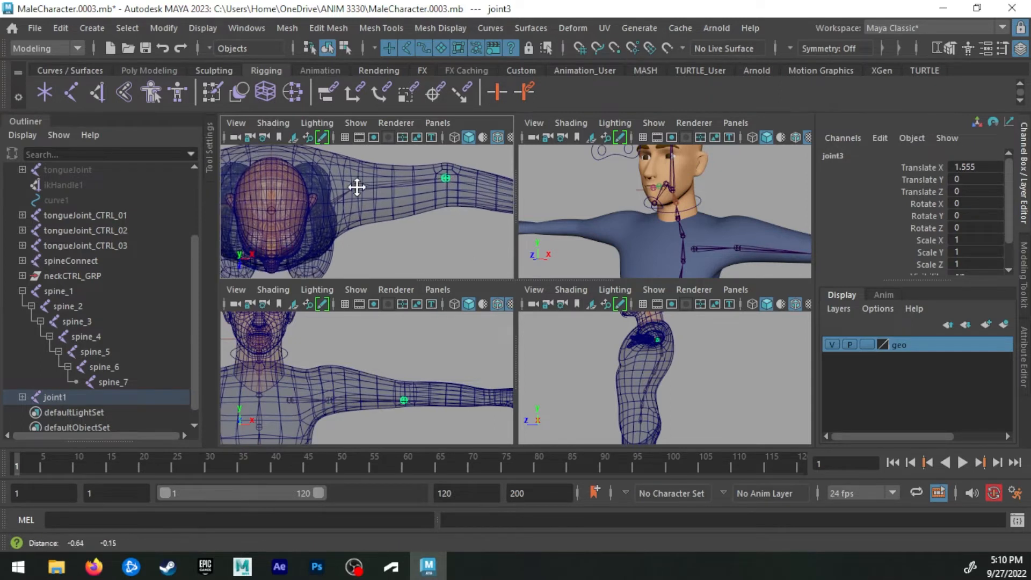
# Undo the elbow and shoulder joints and place both again slightly farther forward in the arm, about 1.534 units apart
pyautogui.hotkey('ctrl', 'z')
pyautogui.hotkey('ctrl', 'z')
pyautogui.moveTo(360, 195); pyautogui.dragTo(357, 192)
pyautogui.moveTo(448, 182); pyautogui.dragTo(446, 182)
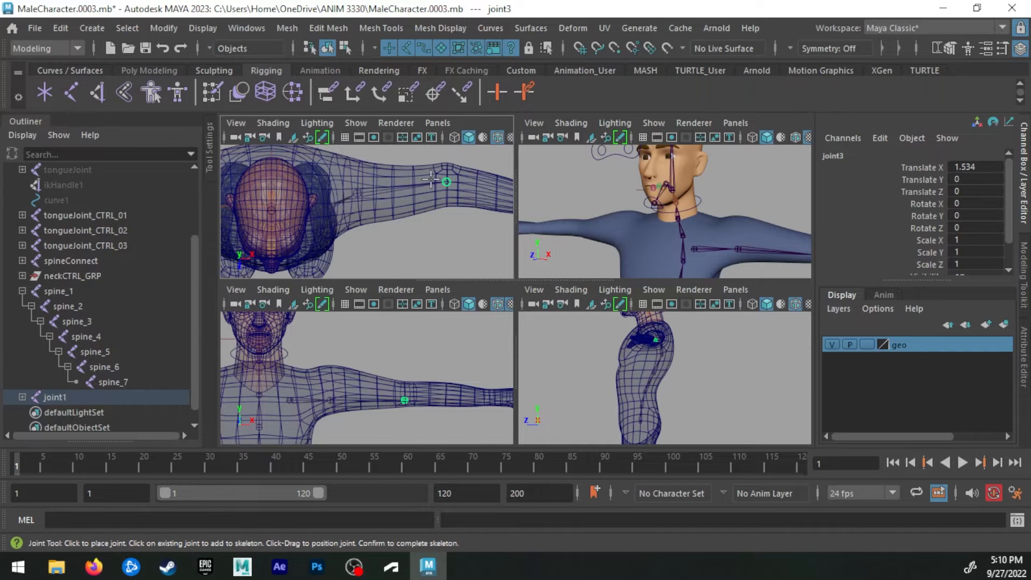
# Place a wrist joint in the top view, about 1.717 units from the elbow joint, and finish the arm chain
pyautogui.keyDown('alt'); pyautogui.moveTo(459, 186); pyautogui.dragTo(333, 173, button='middle'); pyautogui.keyUp('alt')
pyautogui.moveTo(413, 190); pyautogui.dragTo(418, 188)
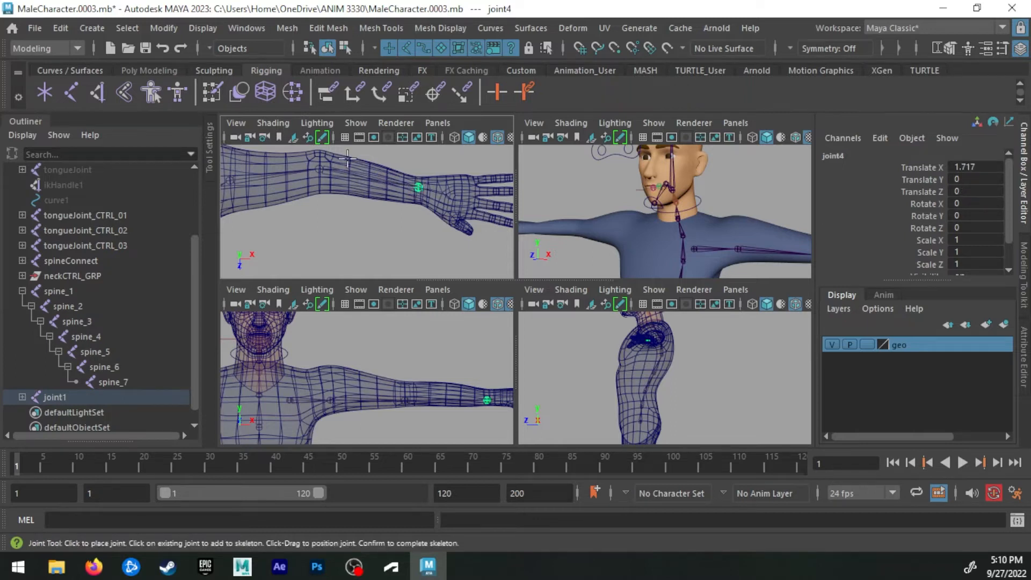
pyautogui.keyDown('alt'); pyautogui.moveTo(367, 368); pyautogui.dragTo(344, 323, button='middle'); pyautogui.keyUp('alt')
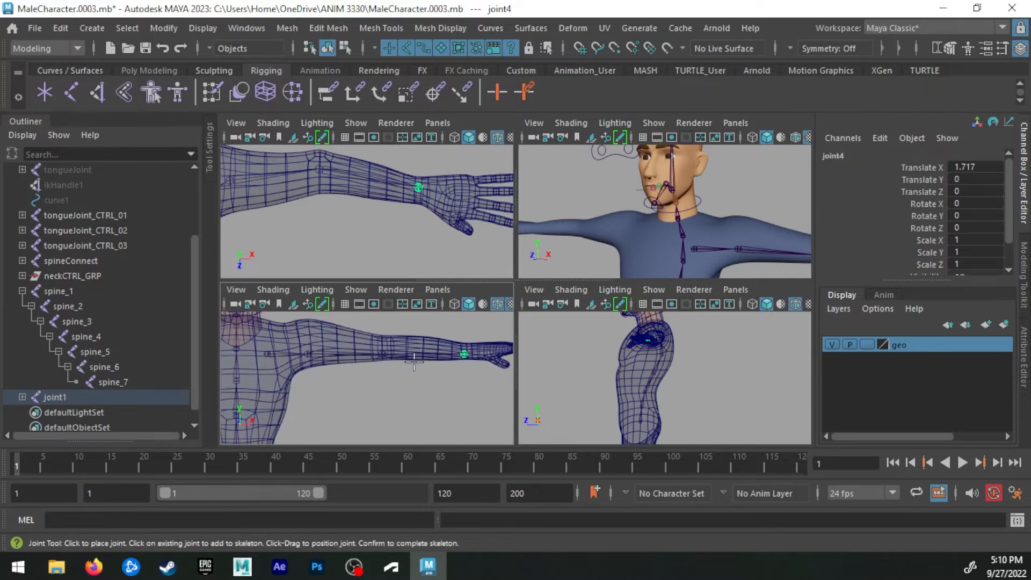
pyautogui.press('q')
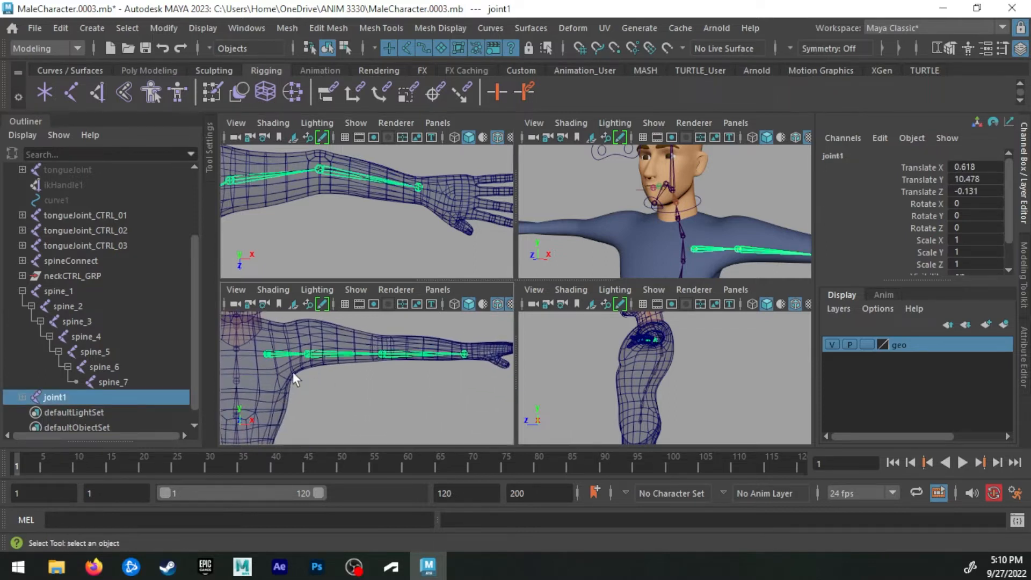
# Try raising the whole arm joint chain in the front view to about Y 10.711, and undo the move
pyautogui.keyDown('alt'); pyautogui.moveTo(319, 364); pyautogui.dragTo(341, 361, button='middle'); pyautogui.keyUp('alt')
pyautogui.press('w')
pyautogui.moveTo(288, 327); pyautogui.dragTo(291, 315)
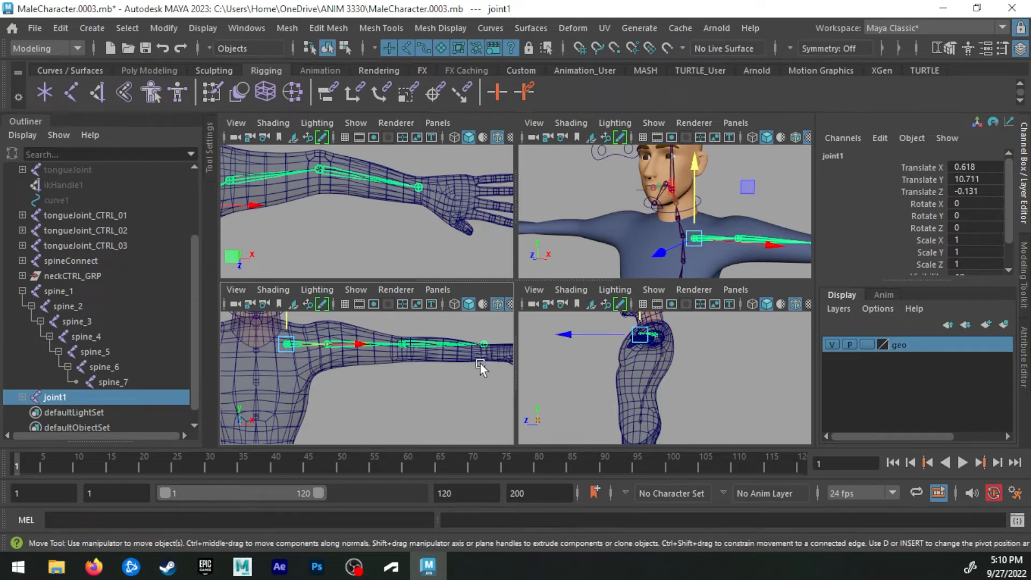
pyautogui.hotkey('ctrl', 'z')
pyautogui.press('q')
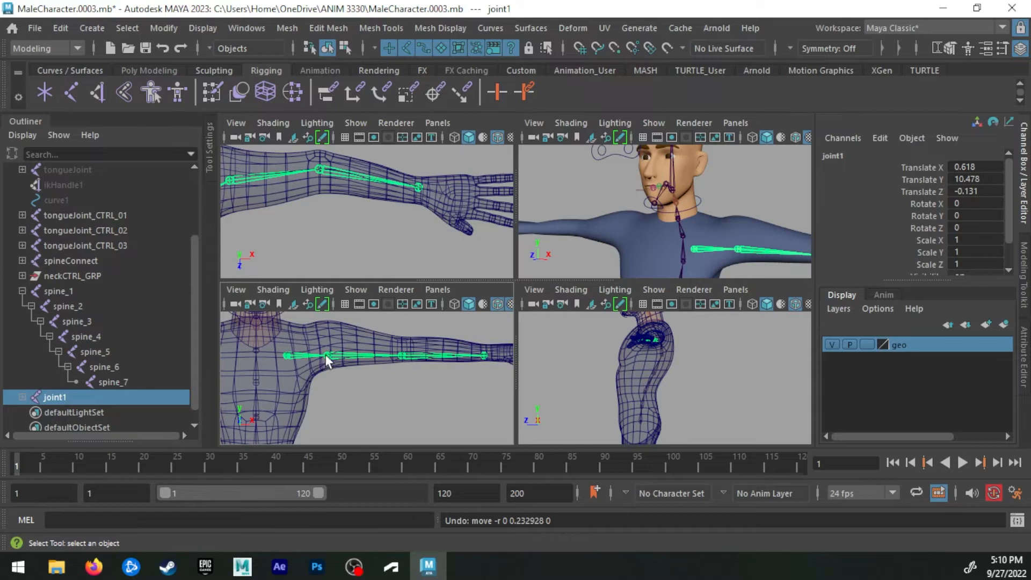
# Raise the shoulder joint in the front view to about Translate Y 0.14, undoing a first attempt at about 0.171
pyautogui.click(325, 355)
pyautogui.press('w')
pyautogui.moveTo(325, 322); pyautogui.dragTo(328, 314)
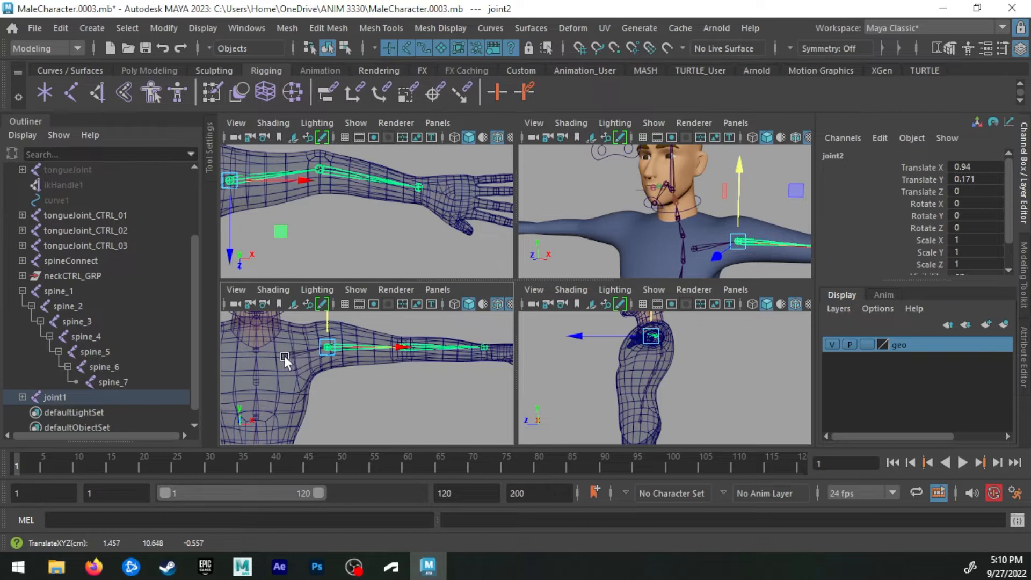
pyautogui.hotkey('ctrl', 'z')
pyautogui.moveTo(328, 318)
pyautogui.mouseDown()
pyautogui.moveTo(326, 349)
pyautogui.moveTo(329, 329)
pyautogui.mouseUp()
# Try lowering the elbow joint by about 0.14 units in the front view, and undo the move
pyautogui.keyDown('alt'); pyautogui.moveTo(451, 352); pyautogui.dragTo(404, 349, button='middle'); pyautogui.keyUp('alt')
pyautogui.keyDown('alt'); pyautogui.moveTo(344, 343); pyautogui.dragTo(385, 344, button='right'); pyautogui.keyUp('alt')
pyautogui.press('q')
pyautogui.click(353, 343)
pyautogui.press('w')
pyautogui.moveTo(353, 327)
pyautogui.mouseDown()
pyautogui.moveTo(362, 287)
pyautogui.moveTo(362, 327)
pyautogui.mouseUp()
pyautogui.hotkey('ctrl', 'z')
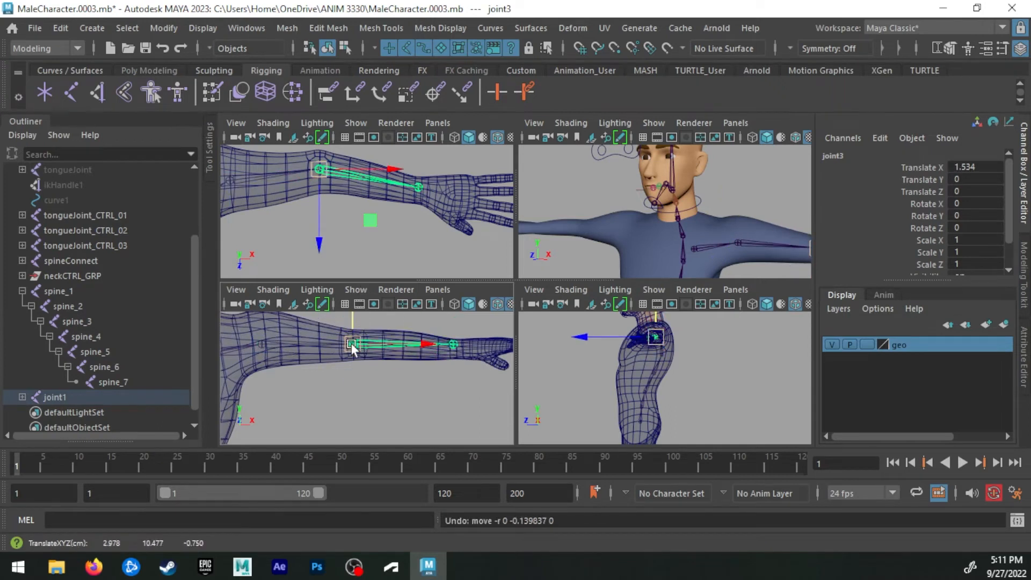
pyautogui.press('q')
# Switch the body mesh to face mode and select the faces of the hand with soft selection on
pyautogui.keyDown('alt'); pyautogui.moveTo(349, 357); pyautogui.dragTo(264, 373, button='middle'); pyautogui.keyUp('alt')
pyautogui.keyDown('alt'); pyautogui.moveTo(362, 368); pyautogui.dragTo(466, 369, button='right'); pyautogui.keyUp('alt')
pyautogui.moveTo(376, 350)
pyautogui.keyDown('alt'); pyautogui.mouseDown(button='middle')
pyautogui.moveTo(433, 347)
pyautogui.moveTo(381, 356)
pyautogui.moveTo(386, 349)
pyautogui.mouseUp(button='middle'); pyautogui.keyUp('alt')
pyautogui.click(417, 346)
pyautogui.moveTo(395, 348); pyautogui.dragTo(403, 168, button='right')
pyautogui.moveTo(514, 320); pyautogui.dragTo(507, 333)
pyautogui.moveTo(407, 410); pyautogui.dragTo(429, 388)
pyautogui.press('b')
pyautogui.keyDown('alt'); pyautogui.moveTo(388, 366); pyautogui.dragTo(401, 378, button='middle'); pyautogui.keyUp('alt')
pyautogui.keyDown('alt'); pyautogui.moveTo(400, 378); pyautogui.dragTo(379, 383, button='right'); pyautogui.keyUp('alt')
pyautogui.press('a')
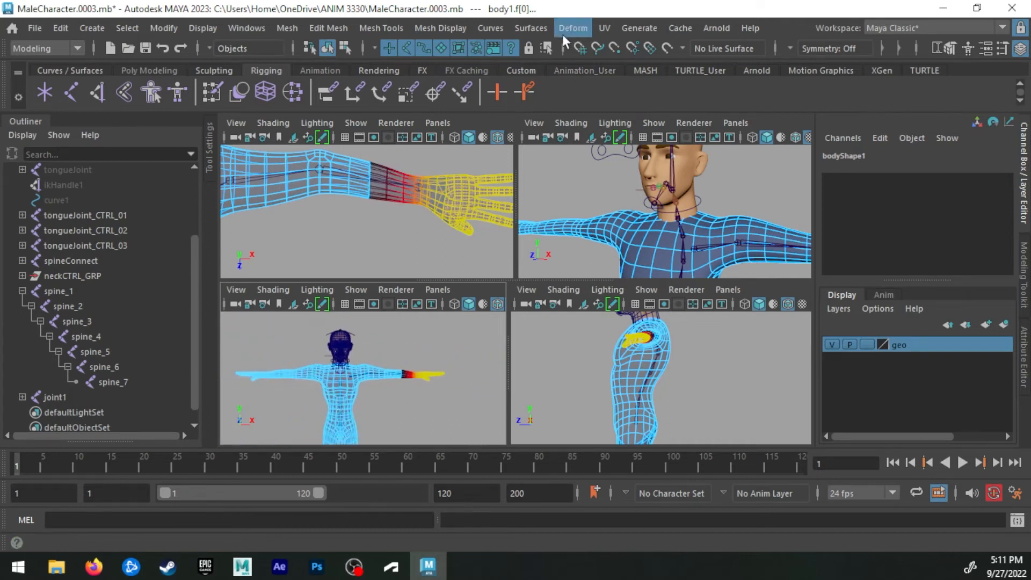
# Set symmetry to Object X and widen the soft selection's falloff radius to about 2.51
pyautogui.click(788, 47)
pyautogui.click(822, 72)
pyautogui.press('w')
pyautogui.scroll(5, 389, 394)
pyautogui.keyDown('alt'); pyautogui.moveTo(502, 373); pyautogui.dragTo(275, 379, button='middle'); pyautogui.keyUp('alt')
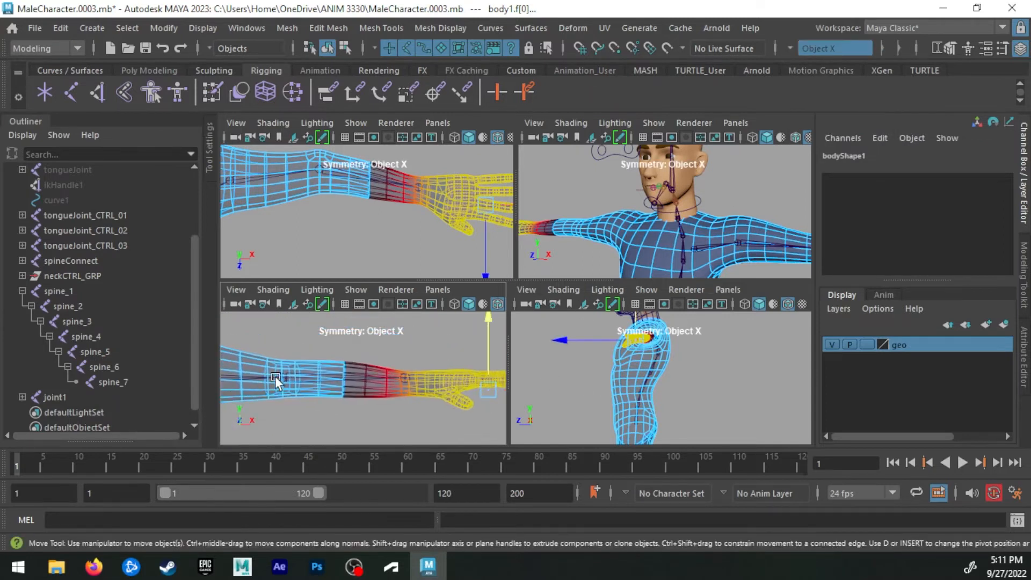
pyautogui.press('b')
pyautogui.moveTo(391, 372); pyautogui.dragTo(469, 372)
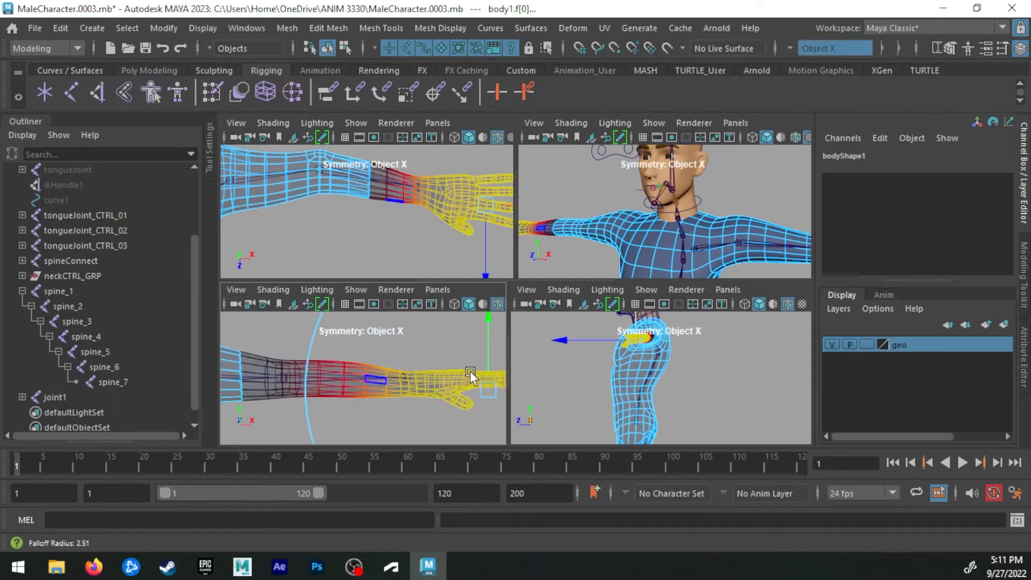
# Move the soft-selected hands slightly upward in the front view, return the body to object mode and deselect it
pyautogui.moveTo(489, 315)
pyautogui.mouseDown()
pyautogui.moveTo(494, 302)
pyautogui.moveTo(497, 312)
pyautogui.mouseUp()
pyautogui.keyDown('alt'); pyautogui.moveTo(355, 375); pyautogui.dragTo(295, 388, button='right'); pyautogui.keyUp('alt')
pyautogui.keyDown('alt'); pyautogui.moveTo(295, 387); pyautogui.dragTo(356, 379, button='middle'); pyautogui.keyUp('alt')
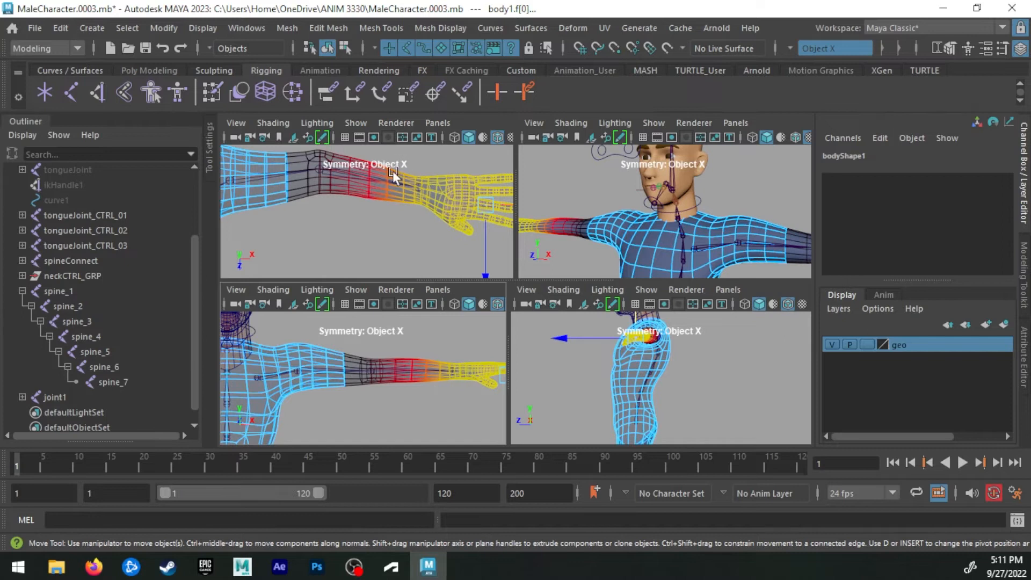
pyautogui.keyDown('alt'); pyautogui.moveTo(390, 188); pyautogui.dragTo(427, 234, button='middle'); pyautogui.keyUp('alt')
pyautogui.press('q')
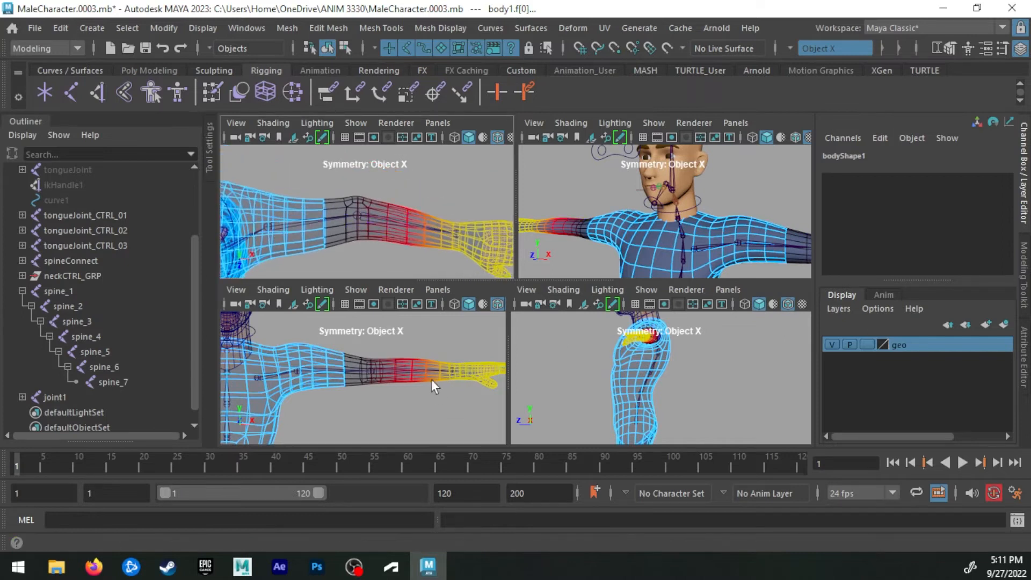
pyautogui.moveTo(416, 131); pyautogui.dragTo(486, 99, button='right')
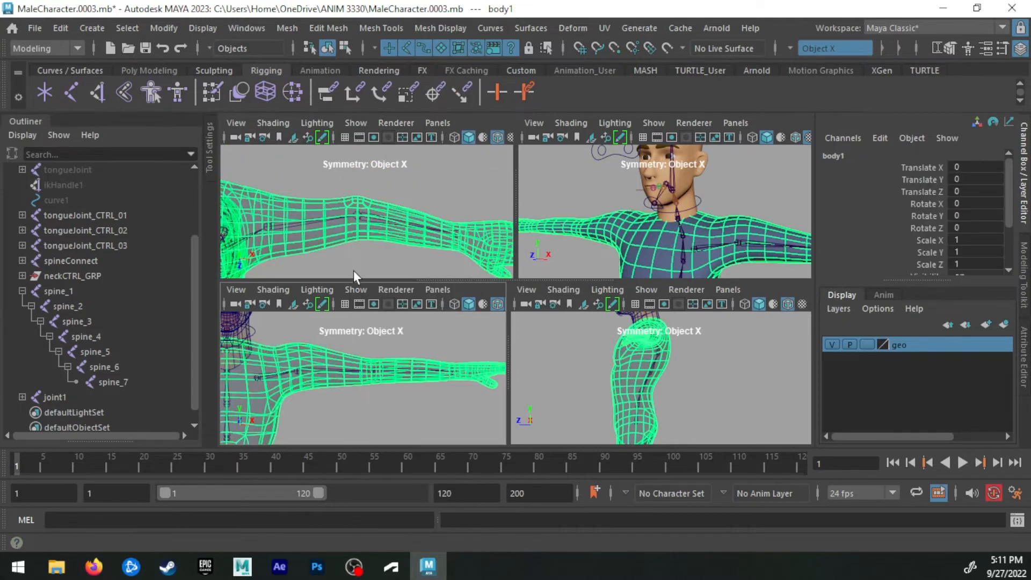
pyautogui.click(373, 193)
# Turn on X-Ray Joints in the top and front views
pyautogui.click(272, 122)
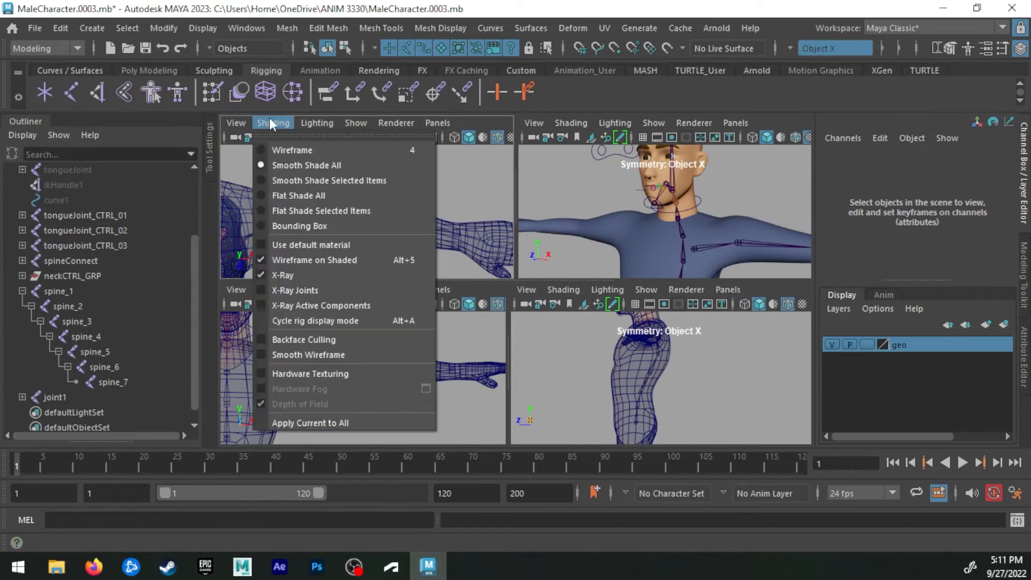
pyautogui.click(304, 293)
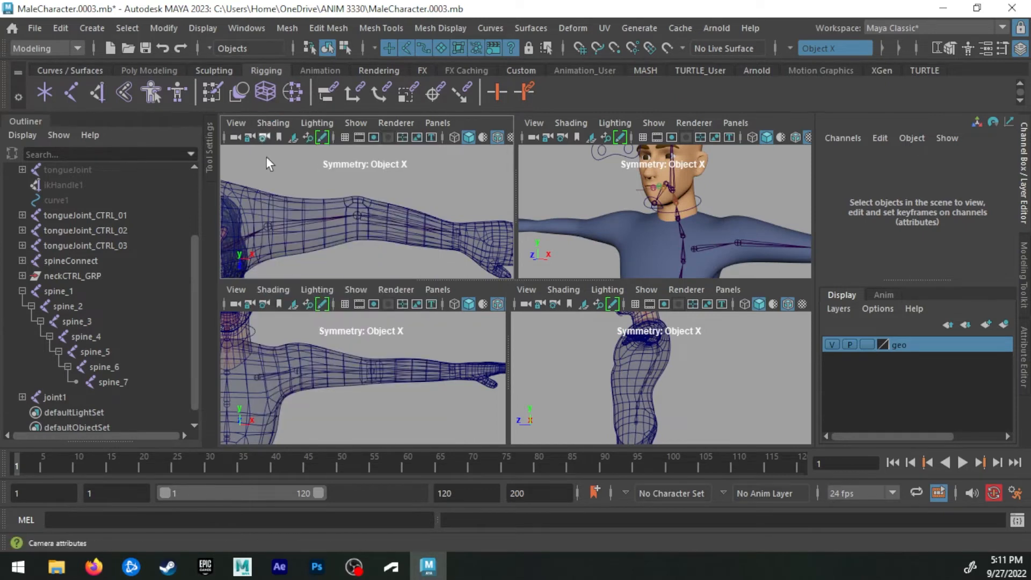
pyautogui.click(274, 289)
pyautogui.click(330, 436)
pyautogui.keyDown('alt'); pyautogui.moveTo(370, 388); pyautogui.dragTo(358, 364, button='middle'); pyautogui.keyUp('alt')
pyautogui.click(361, 345)
pyautogui.click(358, 394)
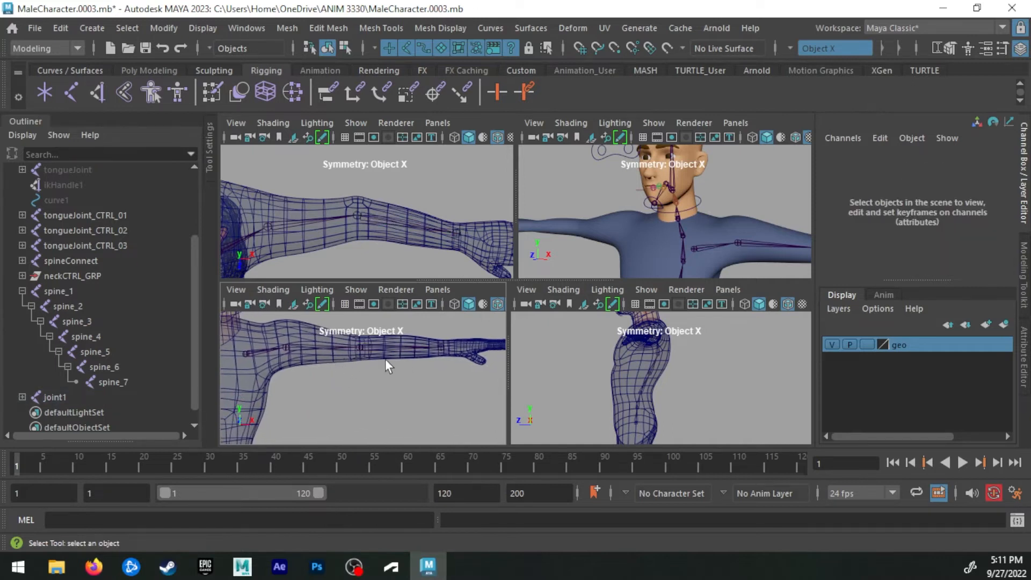
# Set the geo layer's display type to Template
pyautogui.click(867, 343)
pyautogui.click(868, 344)
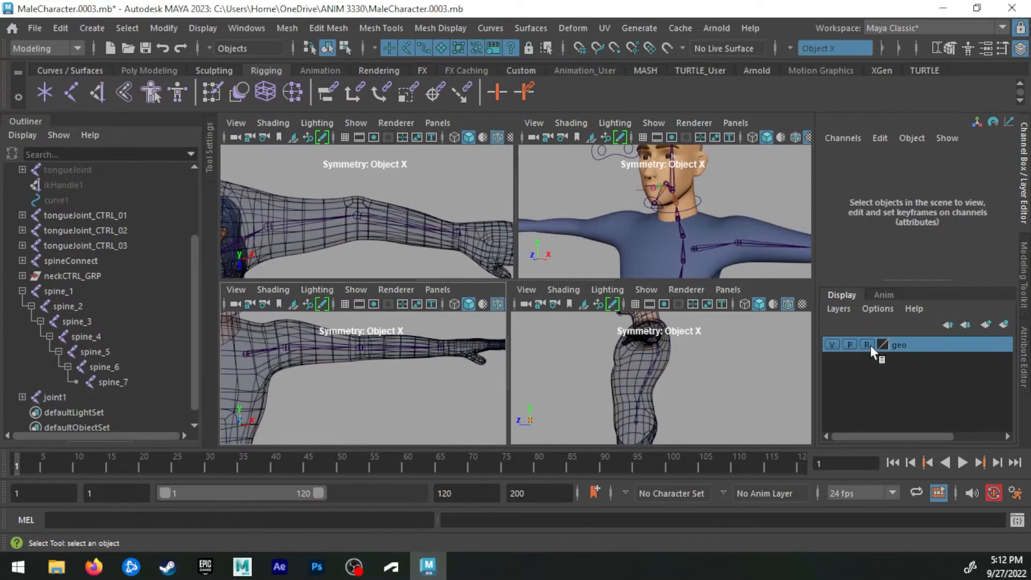
pyautogui.click(868, 344)
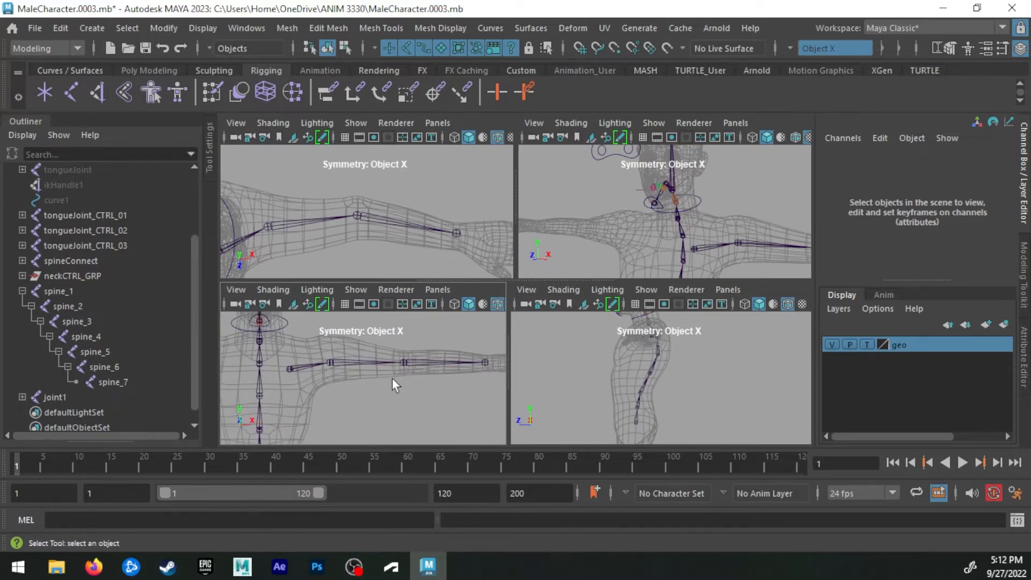
# Move the wrist joint in the top view to about Translate X 1.714, Translate Z 0.053
pyautogui.scroll(-3, 392, 378)
pyautogui.keyDown('alt'); pyautogui.moveTo(391, 349); pyautogui.dragTo(402, 329, button='middle'); pyautogui.keyUp('alt')
pyautogui.keyDown('alt'); pyautogui.moveTo(357, 360); pyautogui.dragTo(464, 365, button='right'); pyautogui.keyUp('alt')
pyautogui.keyDown('alt'); pyautogui.moveTo(407, 346); pyautogui.dragTo(358, 398, button='middle'); pyautogui.keyUp('alt')
pyautogui.moveTo(365, 163)
pyautogui.keyDown('alt'); pyautogui.mouseDown(button='middle')
pyautogui.moveTo(379, 178)
pyautogui.moveTo(357, 163)
pyautogui.mouseUp(button='middle'); pyautogui.keyUp('alt')
pyautogui.moveTo(398, 223)
pyautogui.keyDown('alt'); pyautogui.mouseDown(button='middle')
pyautogui.moveTo(352, 223)
pyautogui.moveTo(426, 207)
pyautogui.moveTo(376, 200)
pyautogui.moveTo(386, 213)
pyautogui.mouseUp(button='middle'); pyautogui.keyUp('alt')
pyautogui.click(400, 211)
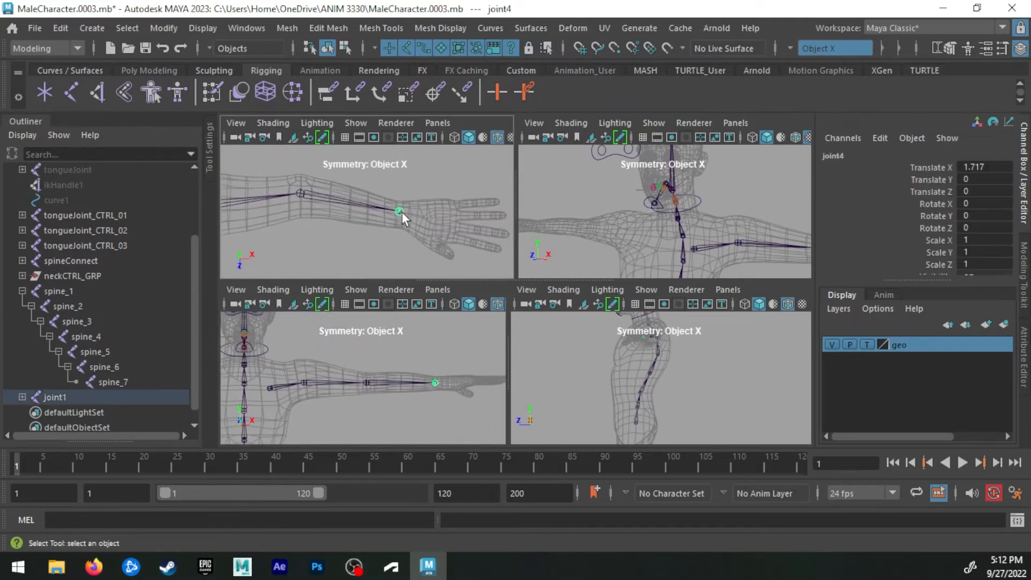
pyautogui.press('w')
pyautogui.moveTo(450, 270); pyautogui.dragTo(450, 269)
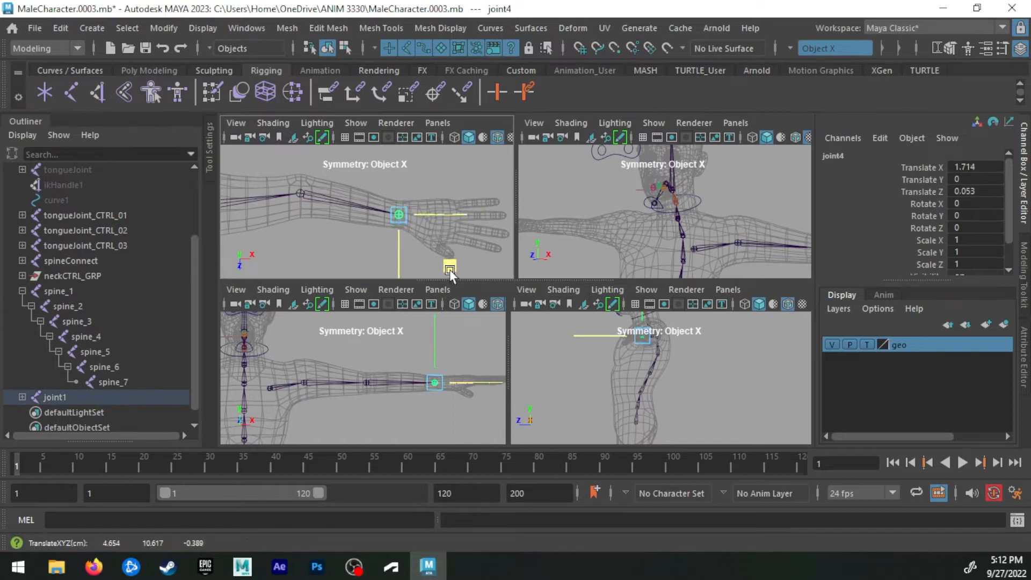
pyautogui.press('q')
# Freeze the transformations of the shoulder and elbow joints, check the wrist joint's translate values and clear the selection
pyautogui.keyDown('alt'); pyautogui.moveTo(362, 232); pyautogui.dragTo(447, 239, button='middle'); pyautogui.keyUp('alt')
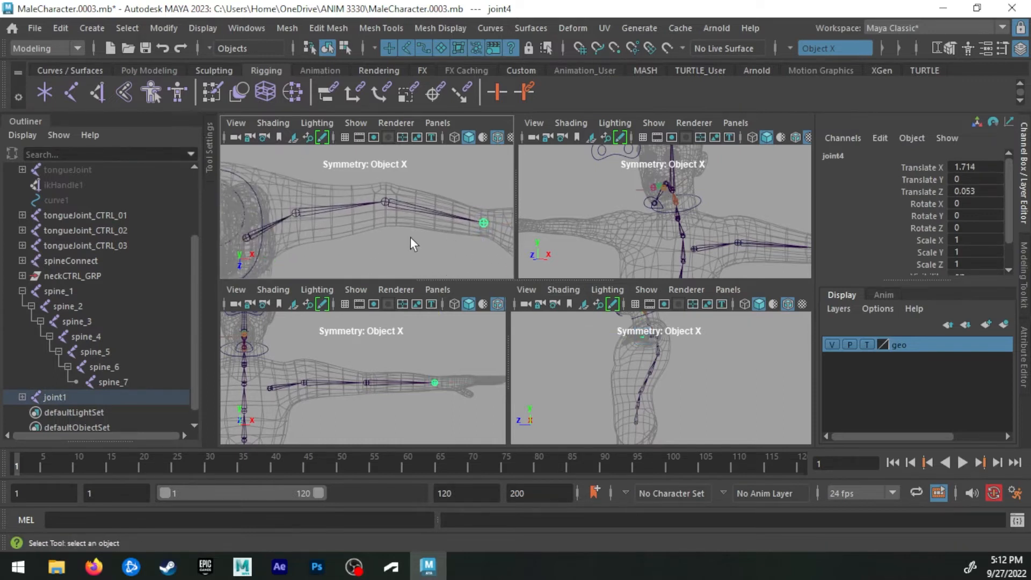
pyautogui.click(386, 201)
pyautogui.keyDown('shift'); pyautogui.click(296, 213); pyautogui.keyUp('shift')
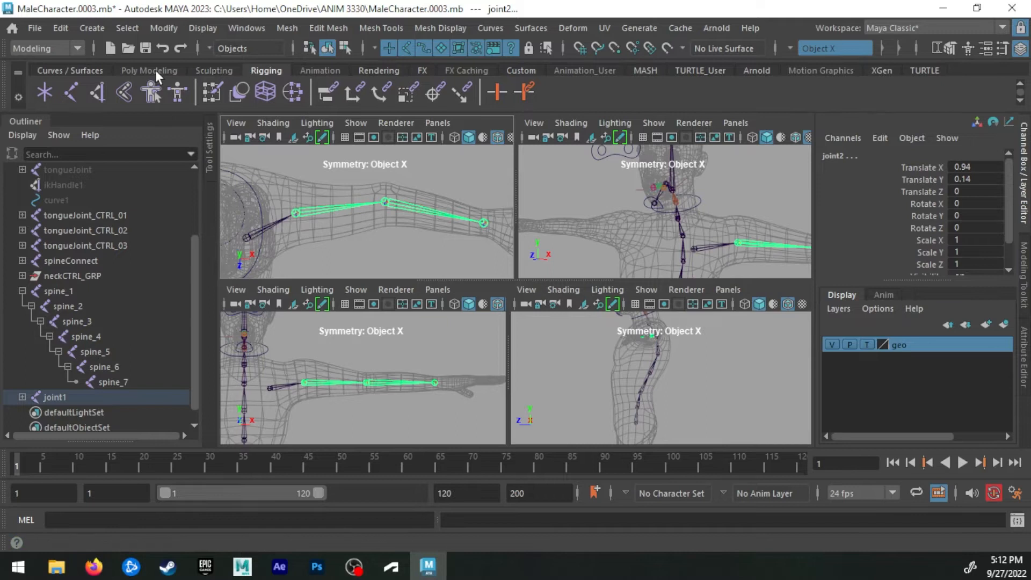
pyautogui.click(155, 71)
pyautogui.click(546, 92)
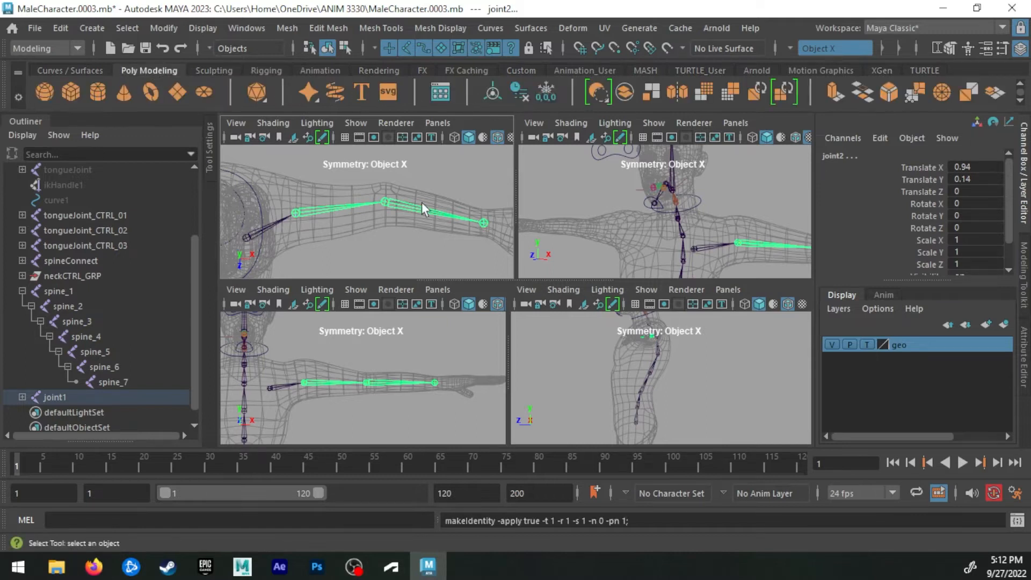
pyautogui.click(482, 222)
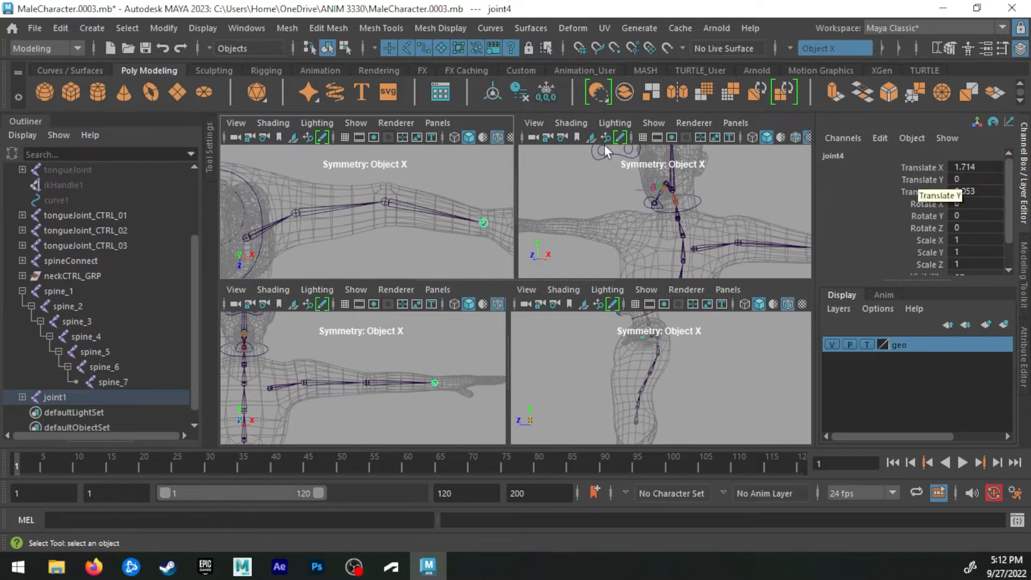
pyautogui.click(457, 174)
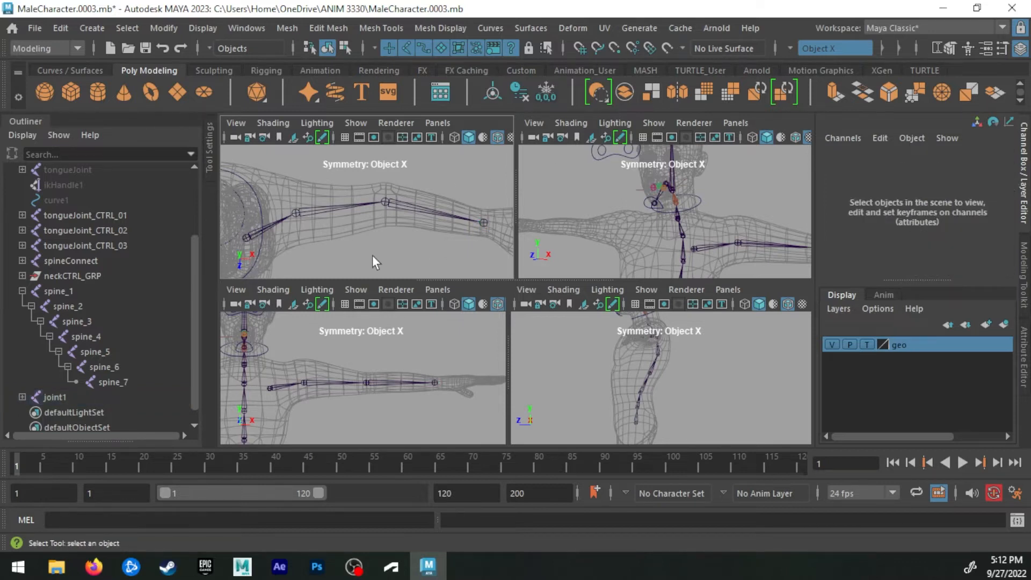
# Switch to the Rigging menu set and place a hip joint in the side view at about Y 6.966, Z -0.126
pyautogui.keyDown('alt'); pyautogui.moveTo(348, 394); pyautogui.dragTo(390, 392, button='middle'); pyautogui.keyUp('alt')
pyautogui.keyDown('alt'); pyautogui.moveTo(390, 393); pyautogui.dragTo(414, 395, button='right'); pyautogui.keyUp('alt')
pyautogui.keyDown('alt'); pyautogui.moveTo(414, 396); pyautogui.dragTo(440, 356, button='middle'); pyautogui.keyUp('alt')
pyautogui.keyDown('alt'); pyautogui.moveTo(440, 355); pyautogui.dragTo(389, 368, button='right'); pyautogui.keyUp('alt')
pyautogui.keyDown('alt'); pyautogui.moveTo(391, 363); pyautogui.dragTo(431, 403, button='middle'); pyautogui.keyUp('alt')
pyautogui.keyDown('alt'); pyautogui.moveTo(675, 386); pyautogui.dragTo(689, 327, button='middle'); pyautogui.keyUp('alt')
pyautogui.keyDown('alt'); pyautogui.moveTo(728, 366); pyautogui.dragTo(719, 388, button='middle'); pyautogui.keyUp('alt')
pyautogui.keyDown('alt'); pyautogui.moveTo(664, 364); pyautogui.dragTo(697, 371, button='right'); pyautogui.keyUp('alt')
pyautogui.keyDown('alt'); pyautogui.moveTo(698, 376); pyautogui.dragTo(667, 438, button='middle'); pyautogui.keyUp('alt')
pyautogui.keyDown('alt'); pyautogui.moveTo(627, 350); pyautogui.dragTo(631, 375, button='middle'); pyautogui.keyUp('alt')
pyautogui.keyDown('alt'); pyautogui.moveTo(685, 368); pyautogui.dragTo(795, 360, button='right'); pyautogui.keyUp('alt')
pyautogui.keyDown('alt'); pyautogui.moveTo(659, 356); pyautogui.dragTo(691, 353, button='middle'); pyautogui.keyUp('alt')
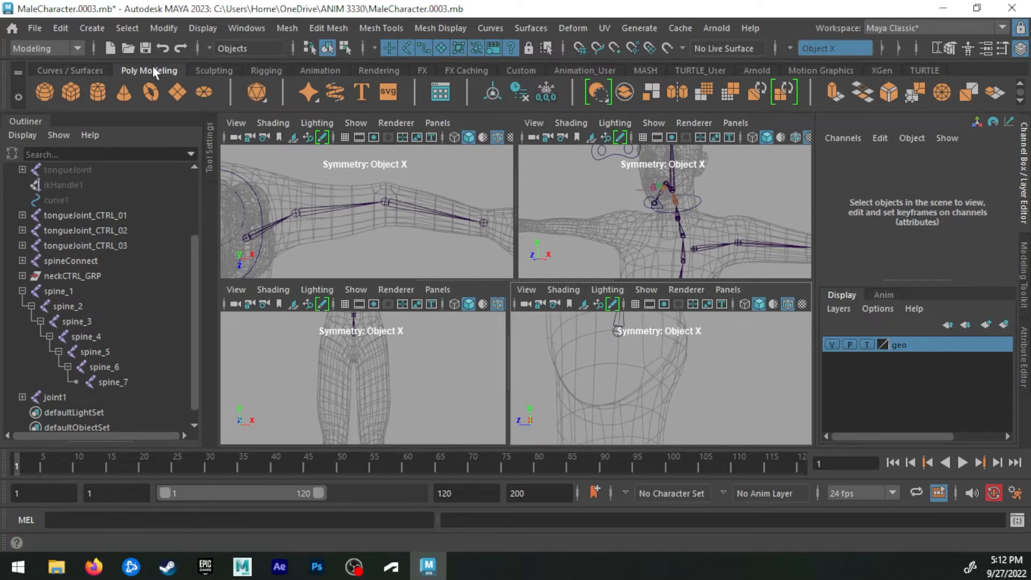
pyautogui.click(302, 70)
pyautogui.click(266, 70)
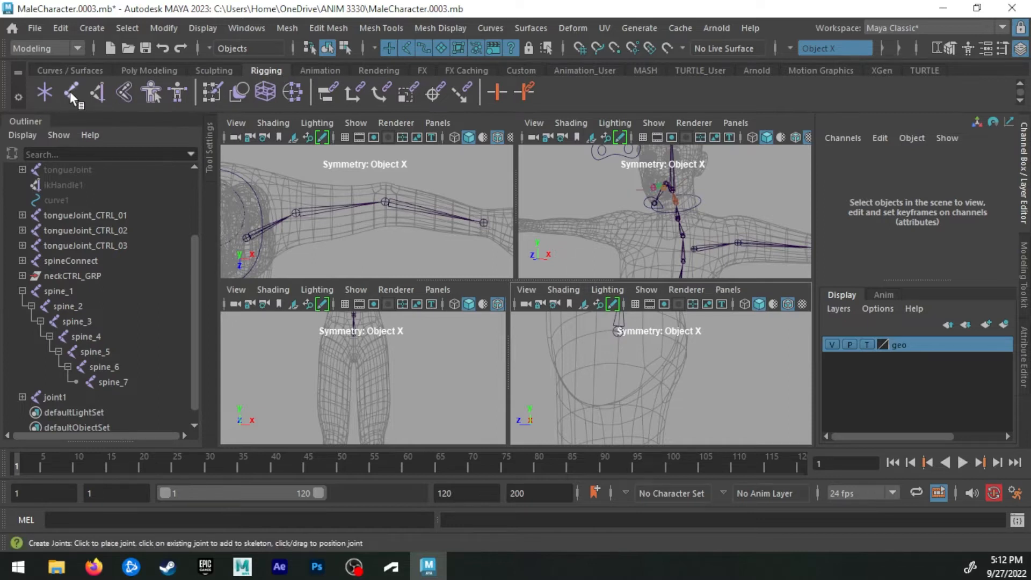
pyautogui.click(41, 49)
pyautogui.click(32, 81)
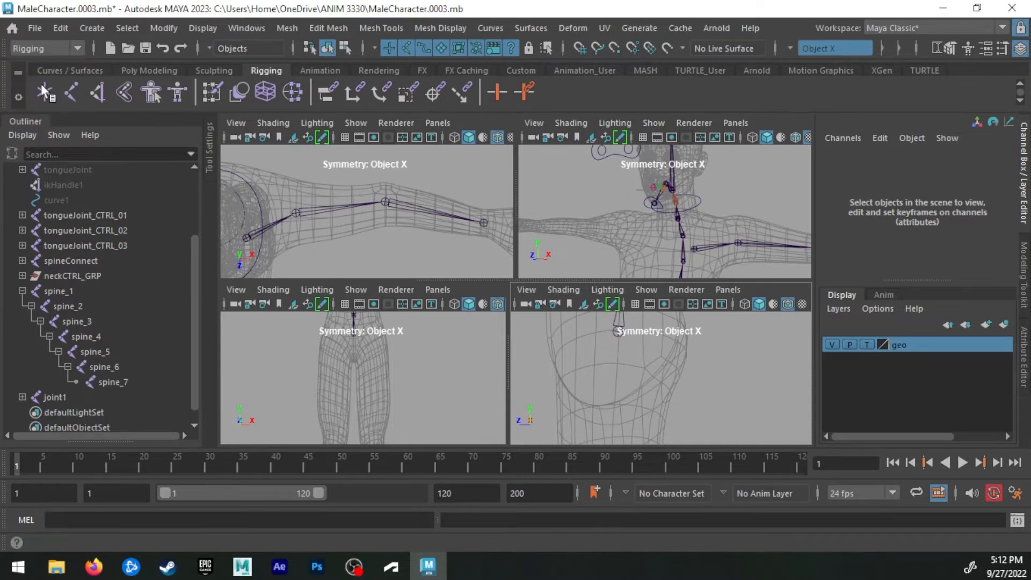
pyautogui.click(299, 30)
pyautogui.click(324, 69)
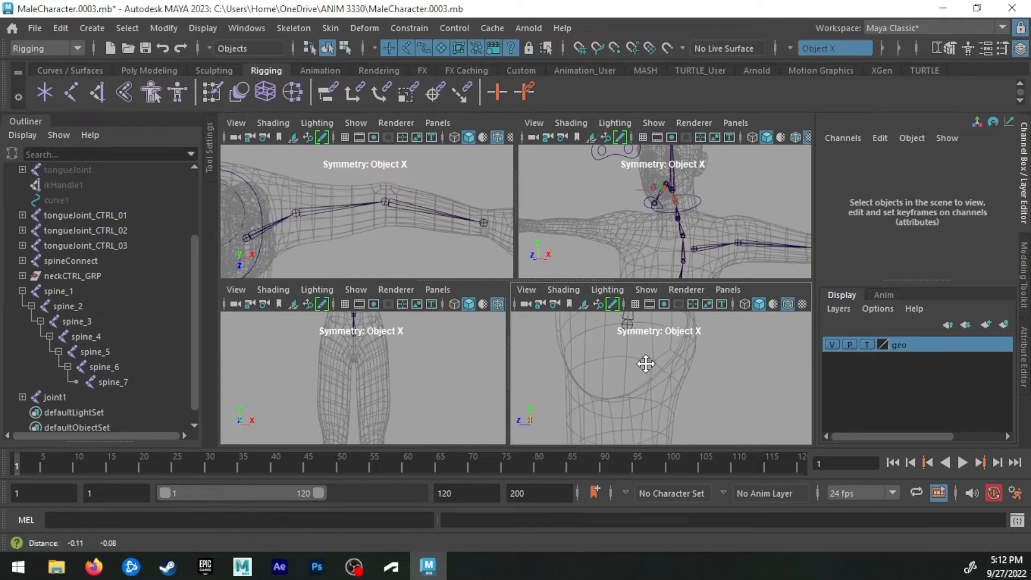
pyautogui.click(618, 352)
pyautogui.moveTo(618, 351); pyautogui.dragTo(625, 357)
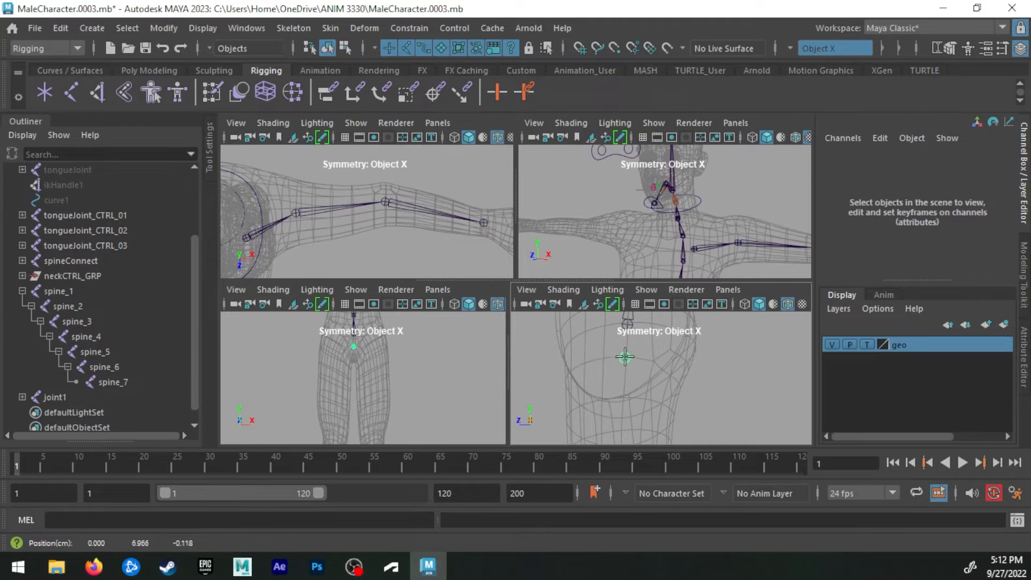
pyautogui.press('Return')
# Add a knee joint and an ankle joint in the side view, with the ankle about 3.372 units from the knee
pyautogui.scroll(5, 621, 355)
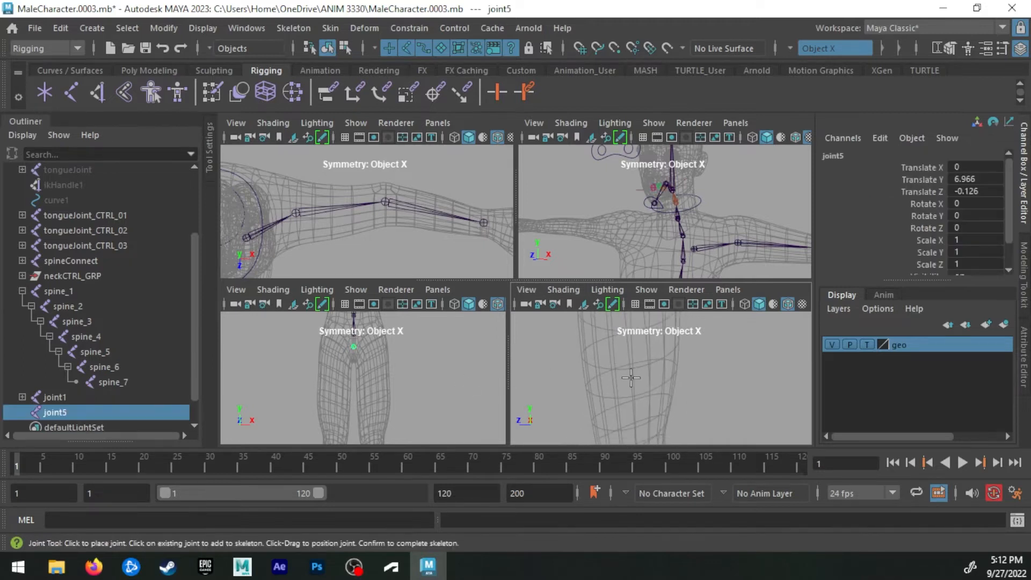
pyautogui.scroll(-2, 621, 355)
pyautogui.keyDown('alt'); pyautogui.moveTo(628, 385); pyautogui.dragTo(628, 371, button='middle'); pyautogui.keyUp('alt')
pyautogui.moveTo(638, 372); pyautogui.dragTo(633, 375)
pyautogui.moveTo(671, 427)
pyautogui.keyDown('alt'); pyautogui.mouseDown(button='middle')
pyautogui.moveTo(676, 320)
pyautogui.moveTo(664, 427)
pyautogui.mouseUp(button='middle'); pyautogui.keyUp('alt')
pyautogui.moveTo(655, 399); pyautogui.dragTo(648, 403)
# Add a ball joint in the front part of the foot and reposition it to about 1.212 units from the ankle joint
pyautogui.keyDown('alt'); pyautogui.moveTo(649, 414); pyautogui.dragTo(662, 377, button='middle'); pyautogui.keyUp('alt')
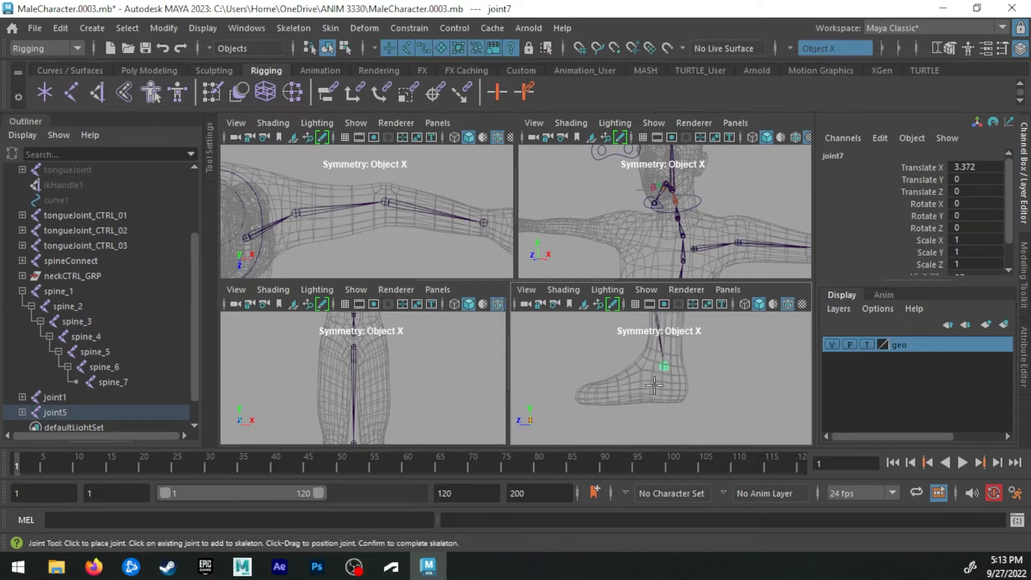
pyautogui.moveTo(604, 393)
pyautogui.mouseDown()
pyautogui.moveTo(588, 397)
pyautogui.moveTo(608, 394)
pyautogui.mouseUp()
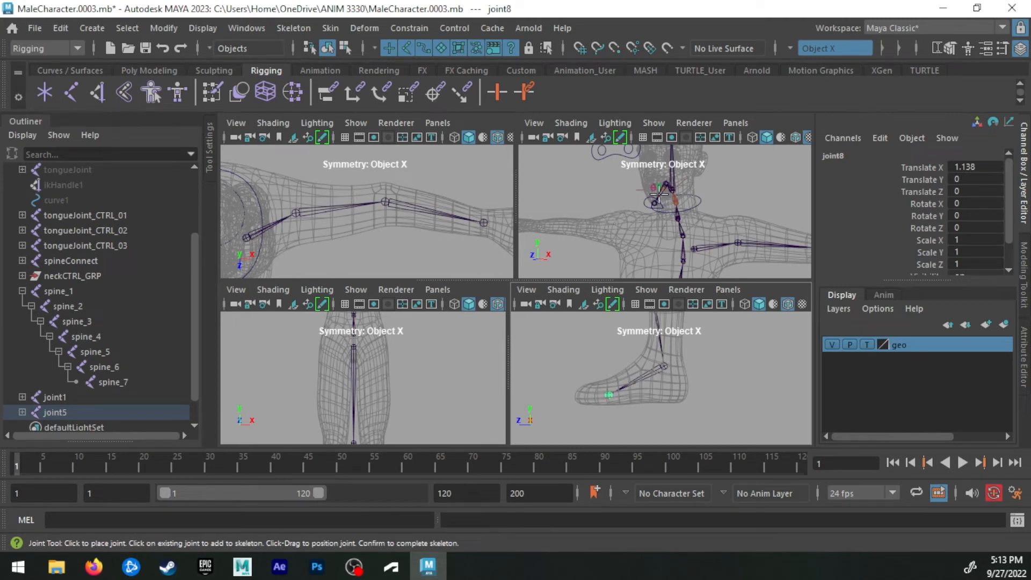
pyautogui.keyDown('alt'); pyautogui.moveTo(618, 393); pyautogui.dragTo(629, 393, button='middle'); pyautogui.keyUp('alt')
pyautogui.moveTo(622, 395); pyautogui.dragTo(616, 396)
pyautogui.moveTo(616, 397); pyautogui.dragTo(617, 396)
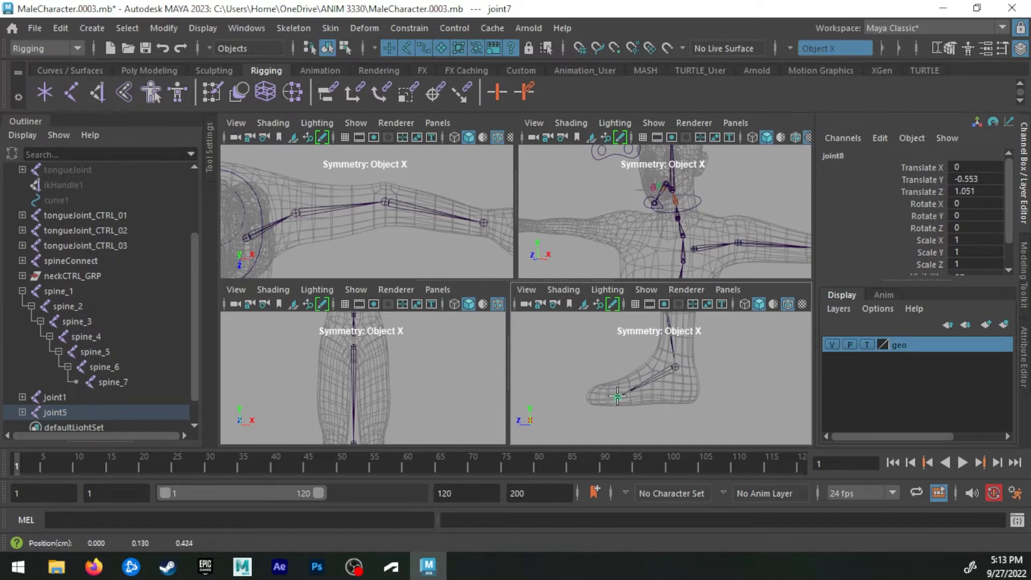
pyautogui.press('Return')
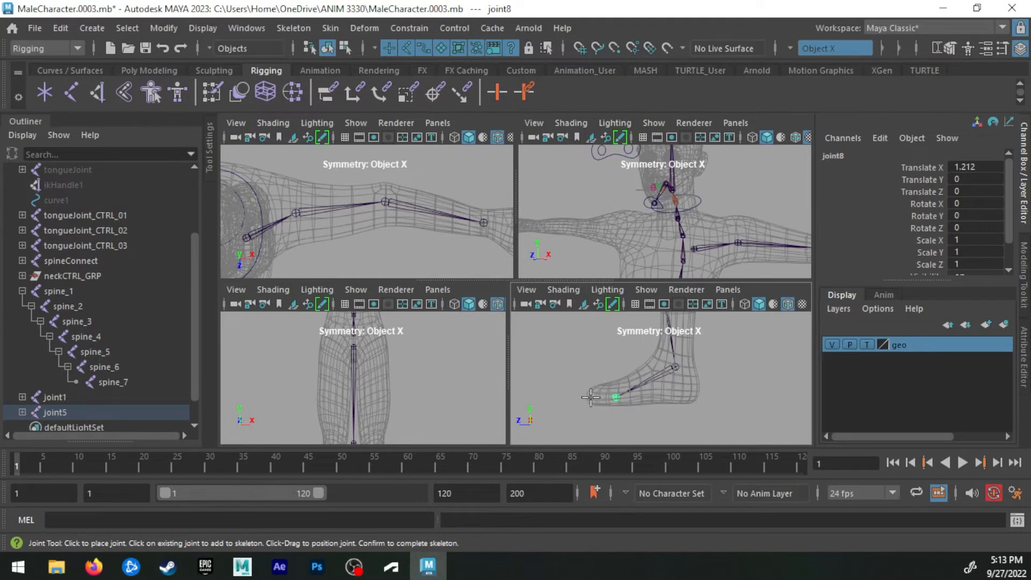
# Add a toe joint at the foot's tip, finish the chain, and move the hip joint in the front view to about X 0.583
pyautogui.moveTo(598, 394); pyautogui.dragTo(590, 427)
pyautogui.press('Return')
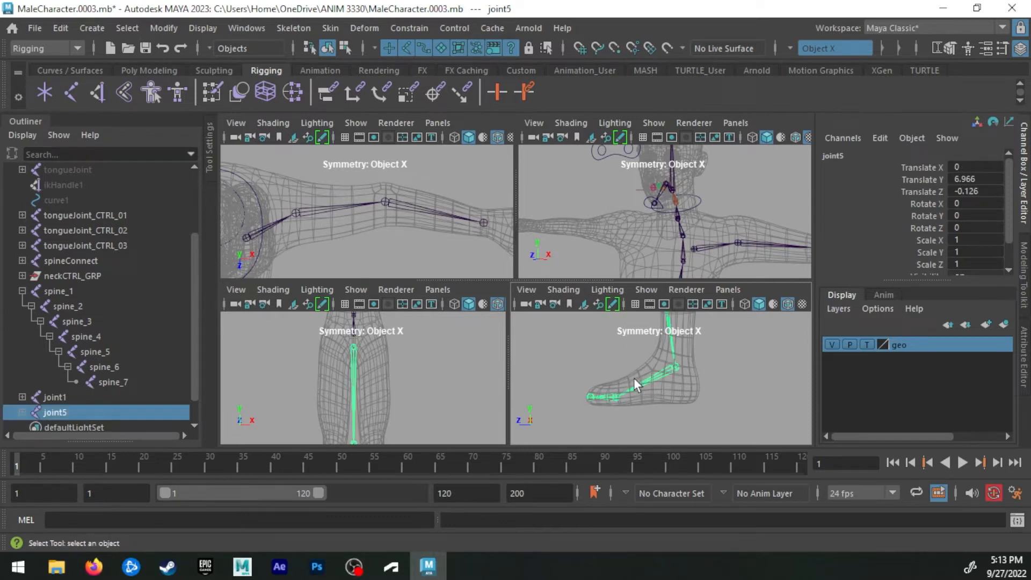
pyautogui.press('space')
pyautogui.scroll(-5, 584, 271)
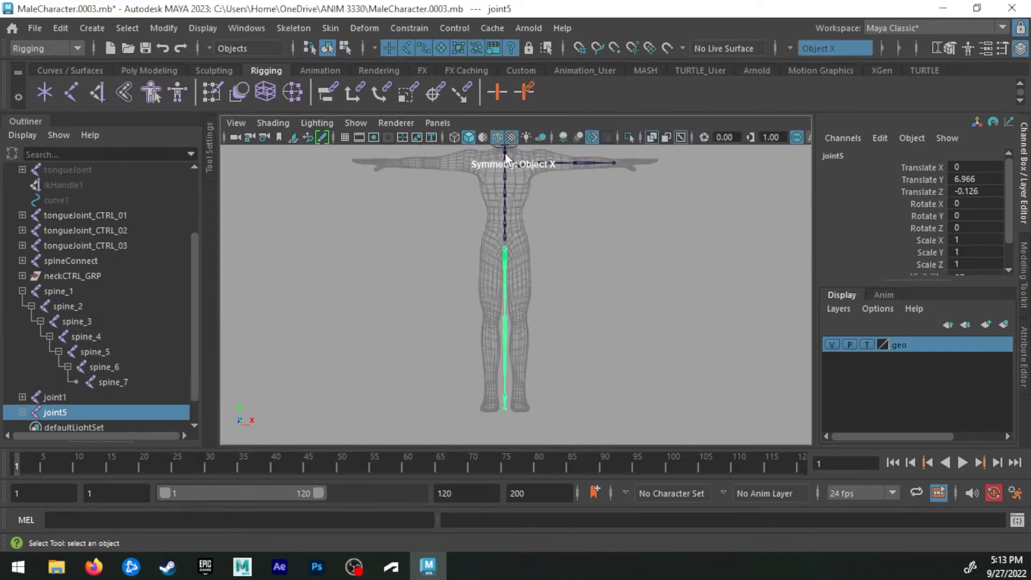
pyautogui.keyDown('alt'); pyautogui.moveTo(521, 281); pyautogui.dragTo(501, 283, button='middle'); pyautogui.keyUp('alt')
pyautogui.press('w')
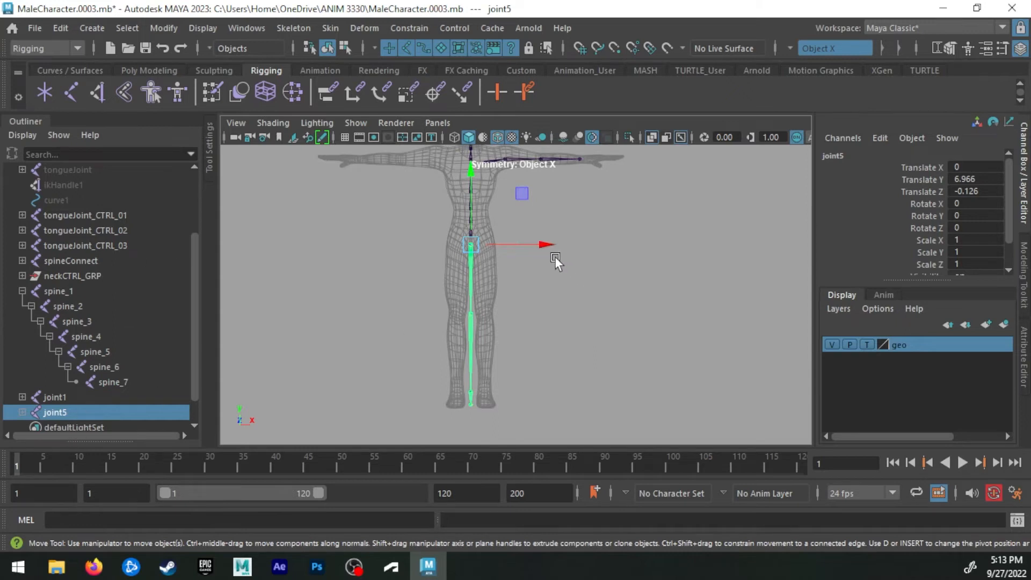
pyautogui.moveTo(549, 246); pyautogui.dragTo(562, 248)
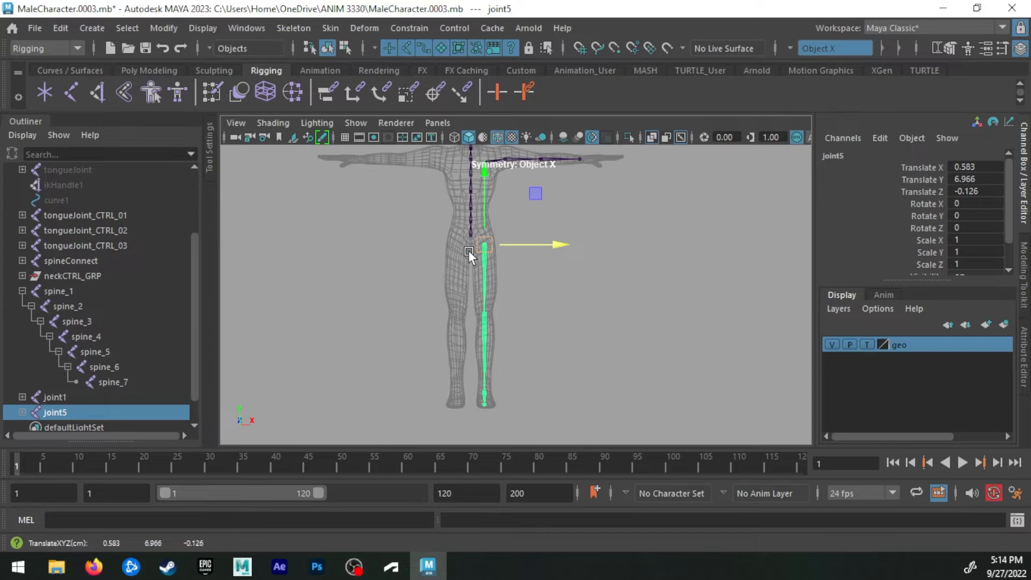
pyautogui.press('q')
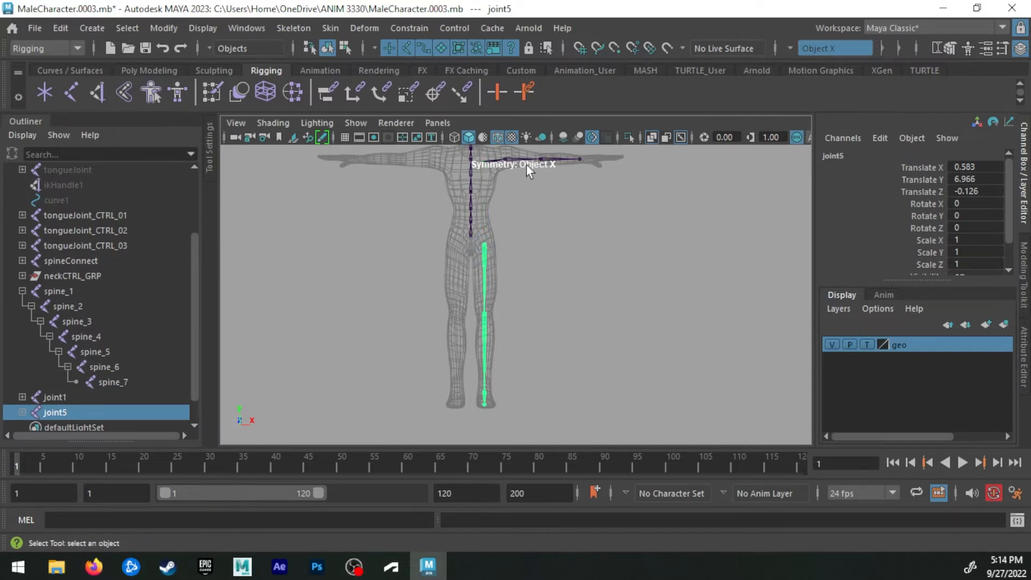
# Expand the full joint1 and joint5 hierarchies in the Outliner
pyautogui.keyDown('alt'); pyautogui.moveTo(558, 156); pyautogui.dragTo(534, 299, button='middle'); pyautogui.keyUp('alt')
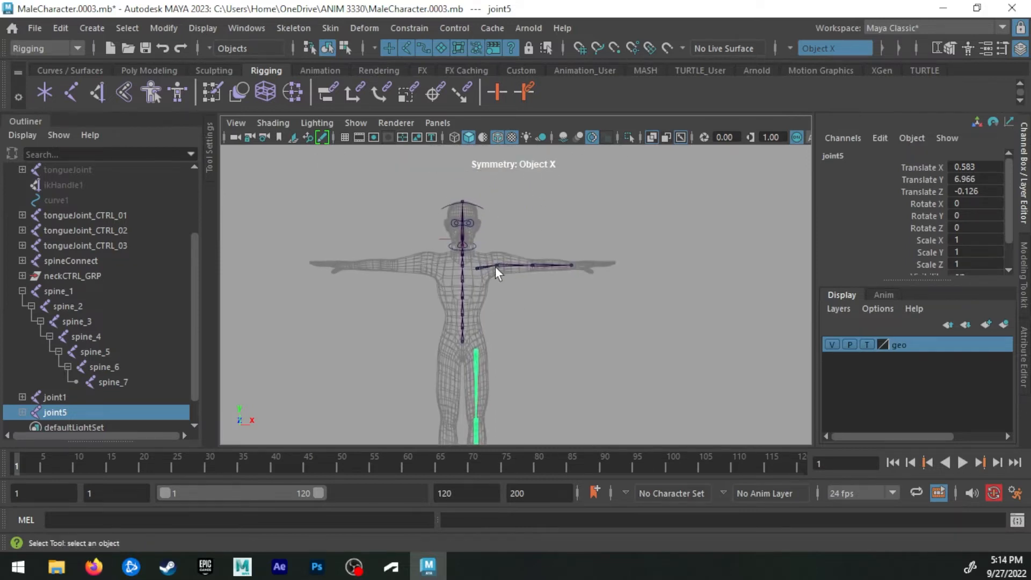
pyautogui.scroll(3, 494, 266)
pyautogui.scroll(3, 511, 253)
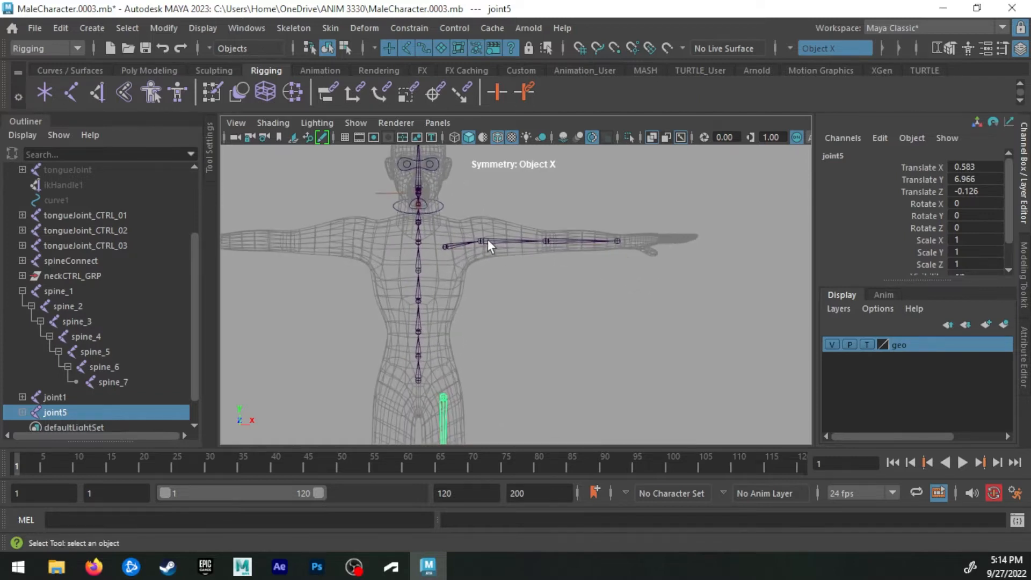
pyautogui.keyDown('alt'); pyautogui.moveTo(531, 306); pyautogui.dragTo(560, 289, button='middle'); pyautogui.keyUp('alt')
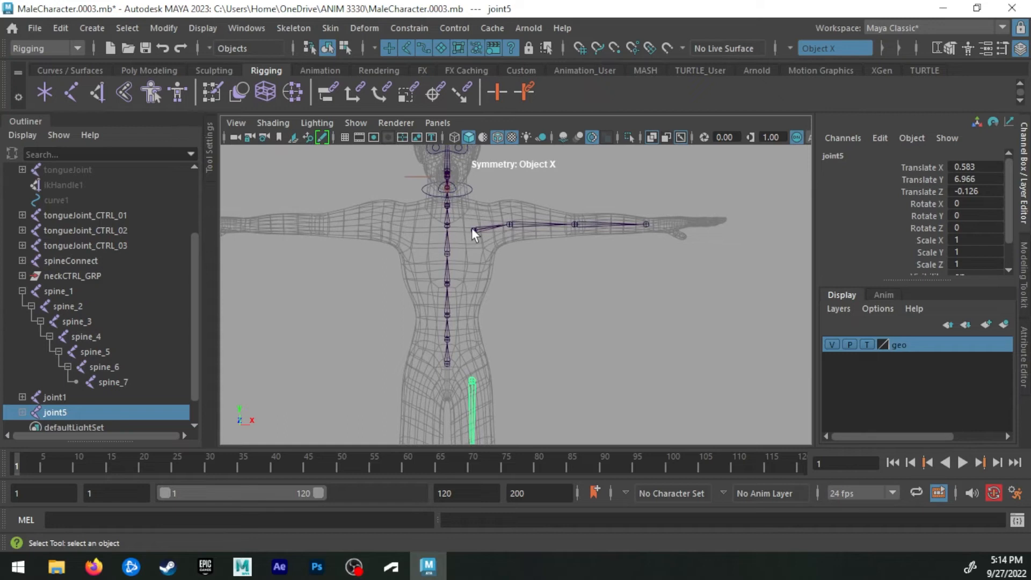
pyautogui.keyDown('alt'); pyautogui.moveTo(493, 328); pyautogui.dragTo(507, 214, button='middle'); pyautogui.keyUp('alt')
pyautogui.scroll(-3, 504, 206)
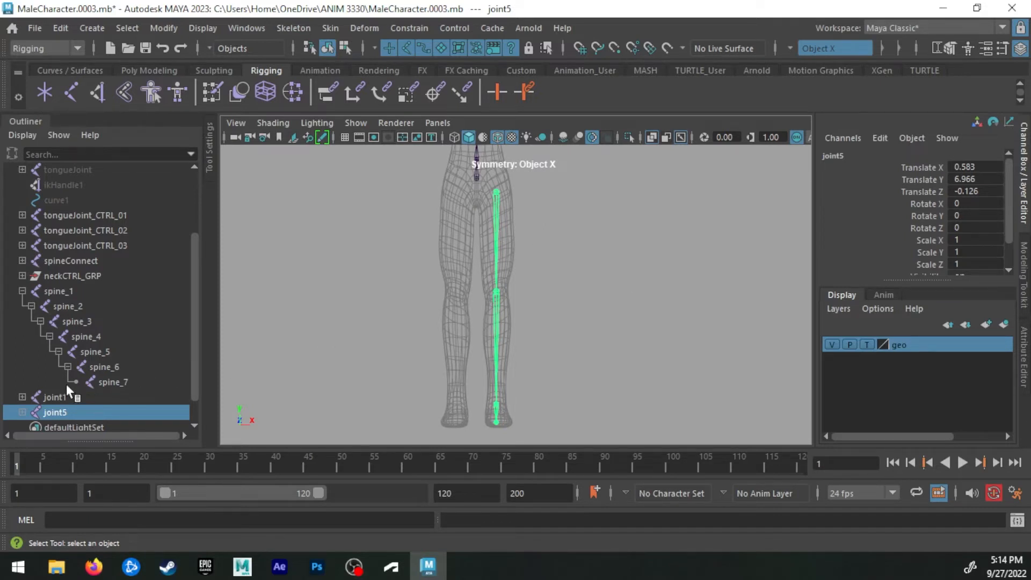
pyautogui.click(22, 397)
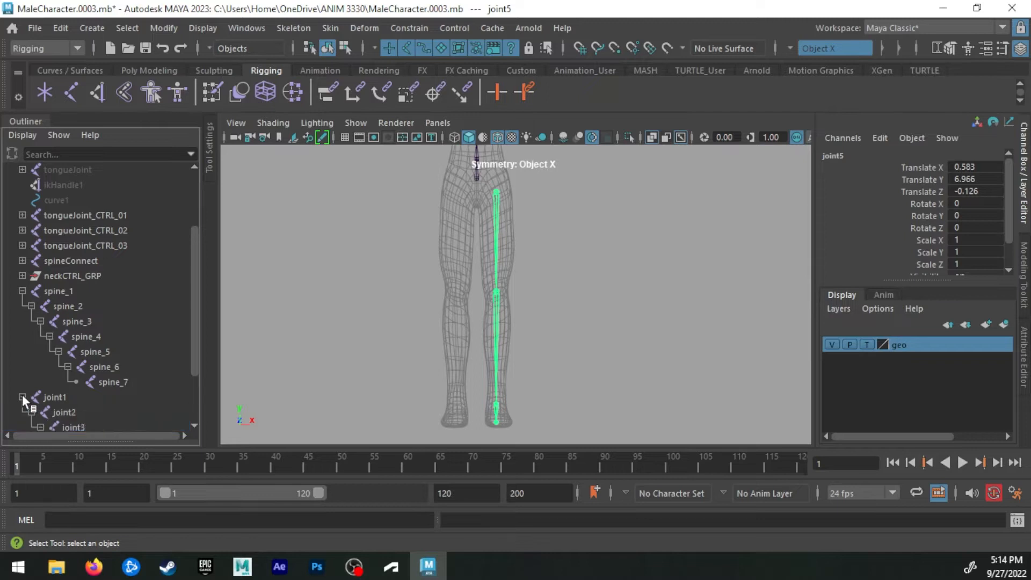
pyautogui.scroll(-2, 22, 394)
pyautogui.click(22, 381)
pyautogui.scroll(-2, 49, 381)
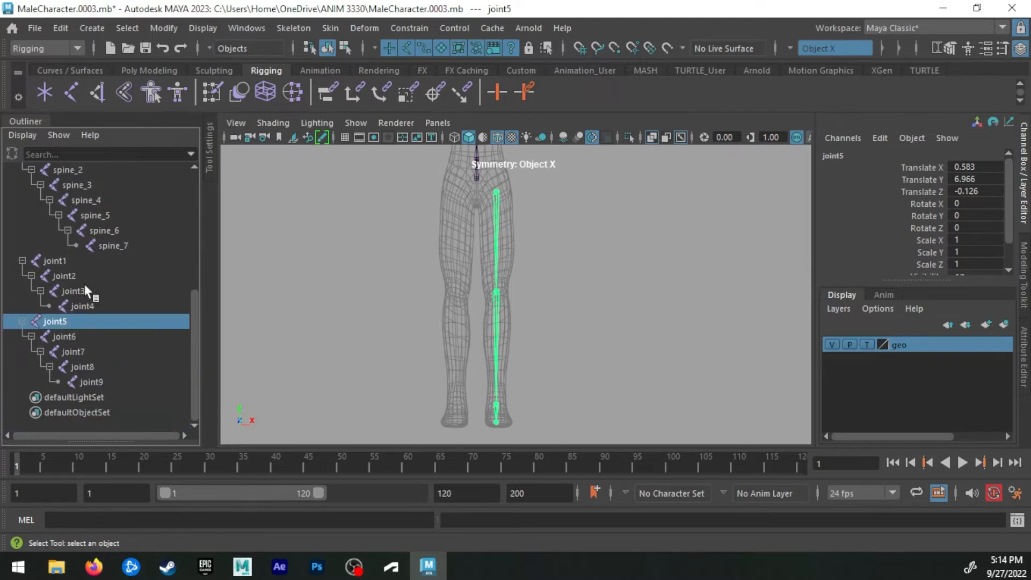
# Rename the arm chain's root joint1 to L_clavical and its child joint2 to L_shoulder
pyautogui.keyDown('alt'); pyautogui.moveTo(546, 263); pyautogui.dragTo(510, 424, button='middle'); pyautogui.keyUp('alt')
pyautogui.keyDown('alt'); pyautogui.moveTo(492, 302); pyautogui.dragTo(470, 272, button='right'); pyautogui.keyUp('alt')
pyautogui.click(461, 257)
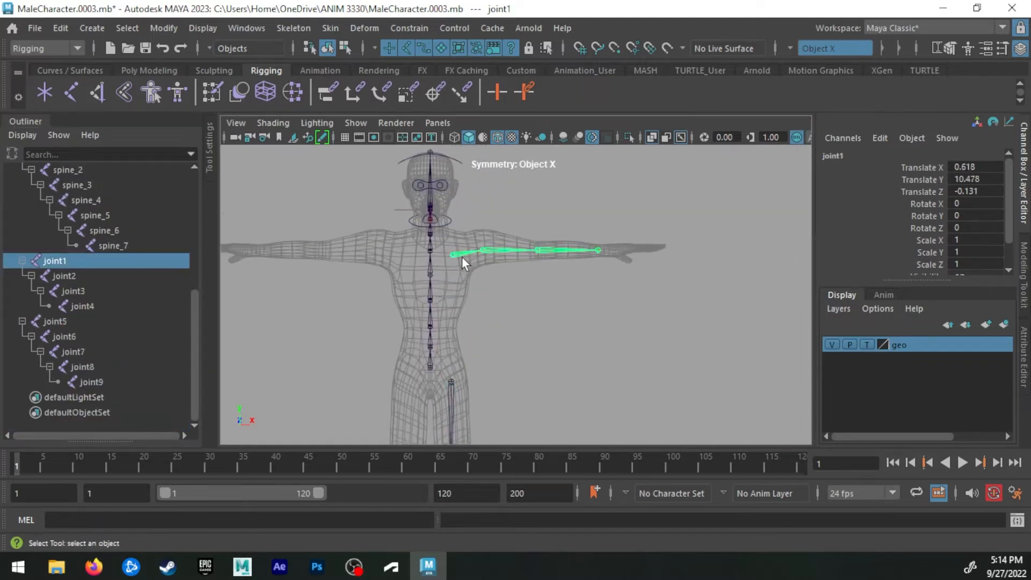
pyautogui.doubleClick(67, 259)
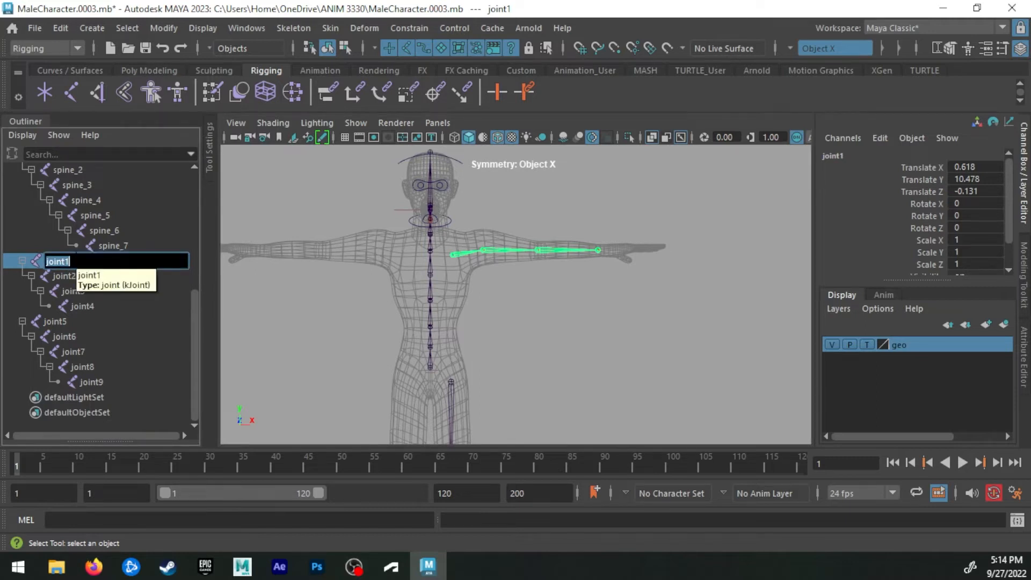
pyautogui.write('L_clavical')
pyautogui.press('Return')
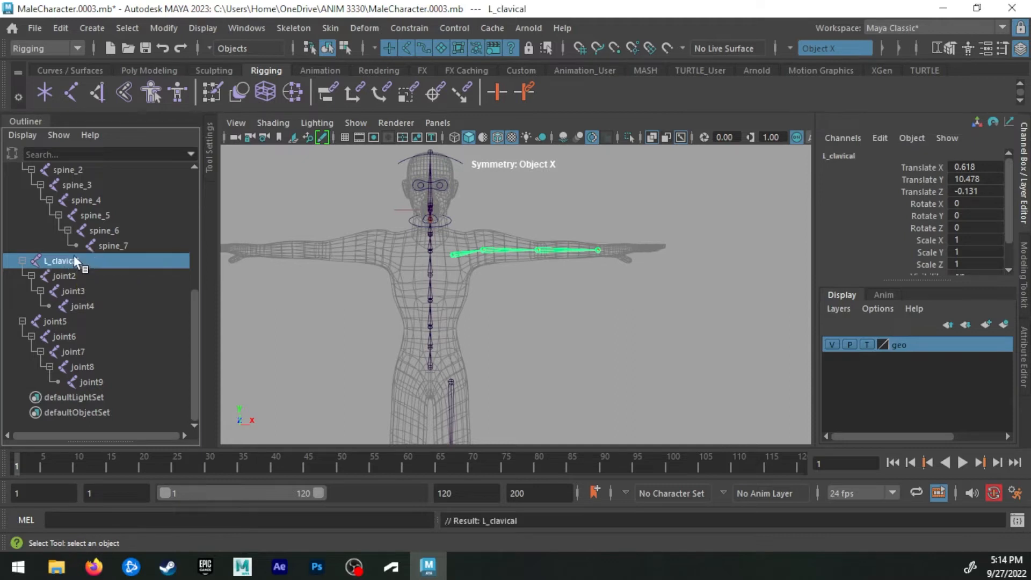
pyautogui.doubleClick(68, 271)
pyautogui.write('L_shoulder')
pyautogui.press('Return')
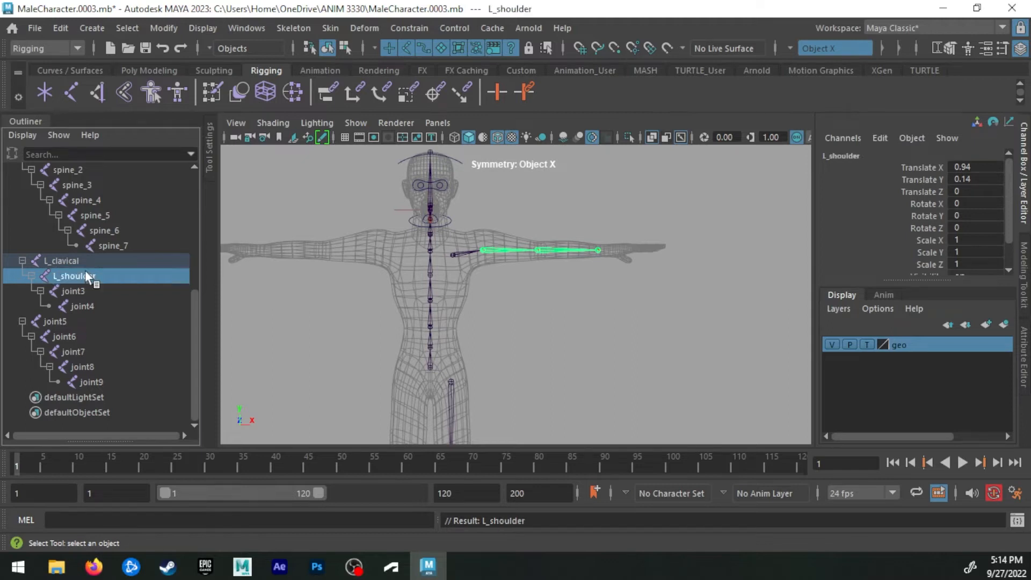
# Rename joint3 to L_elbow and joint4 to L_wrist
pyautogui.click(86, 291)
pyautogui.doubleClick(86, 291)
pyautogui.write('L')
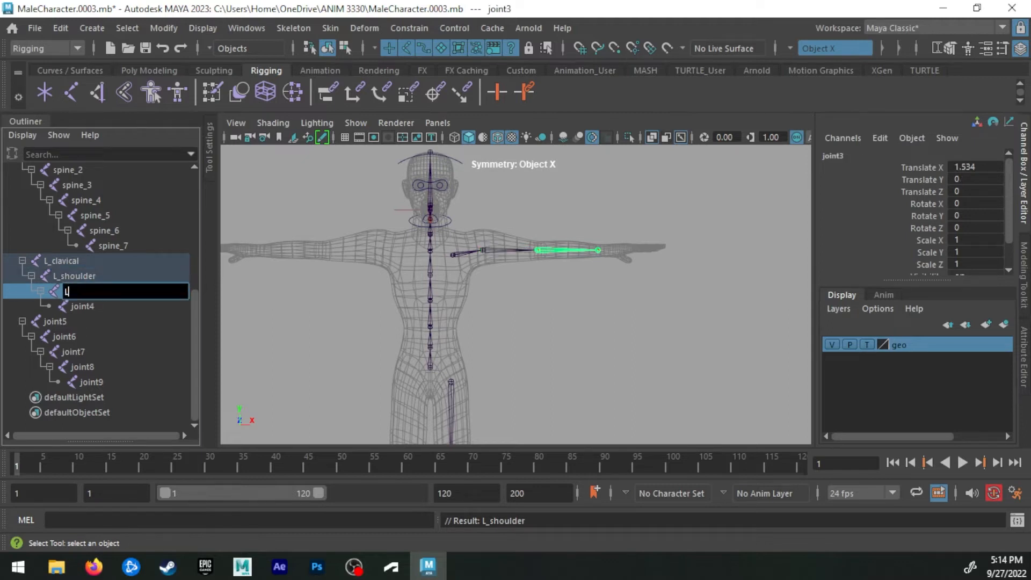
pyautogui.write('_elbow')
pyautogui.press('Return')
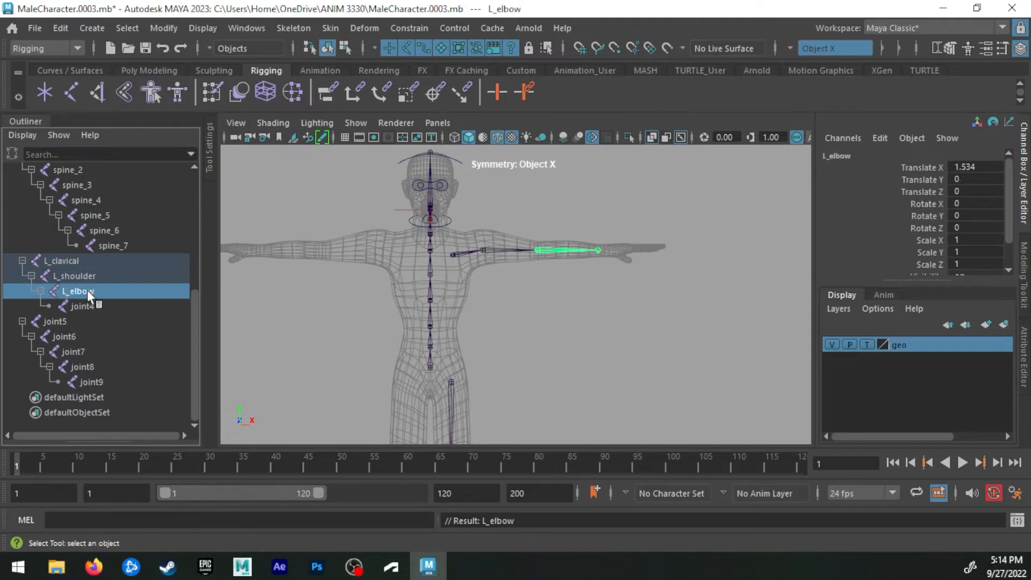
pyautogui.click(102, 306)
pyautogui.doubleClick(101, 304)
pyautogui.write('L')
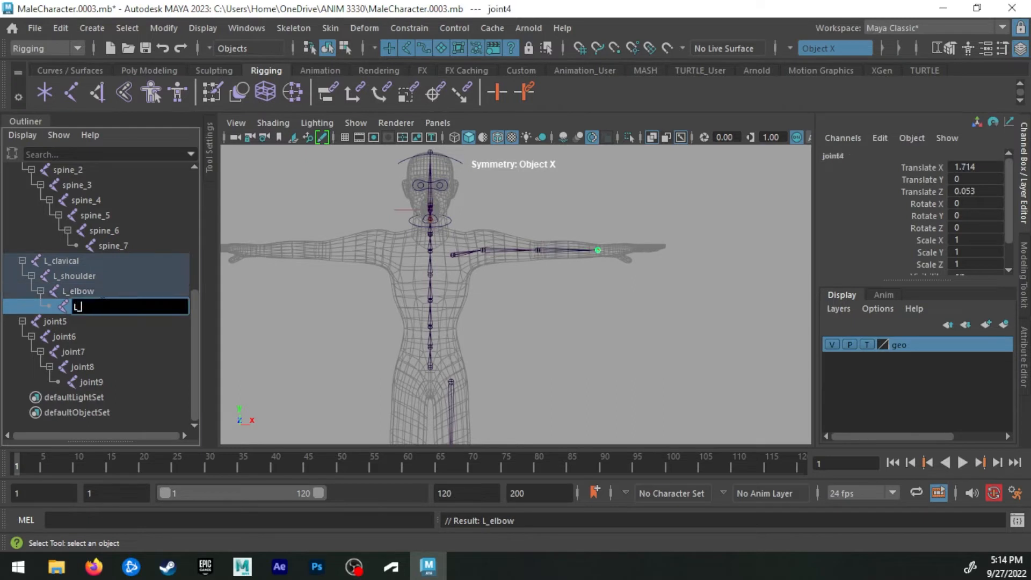
pyautogui.write('_wrist')
pyautogui.press('Return')
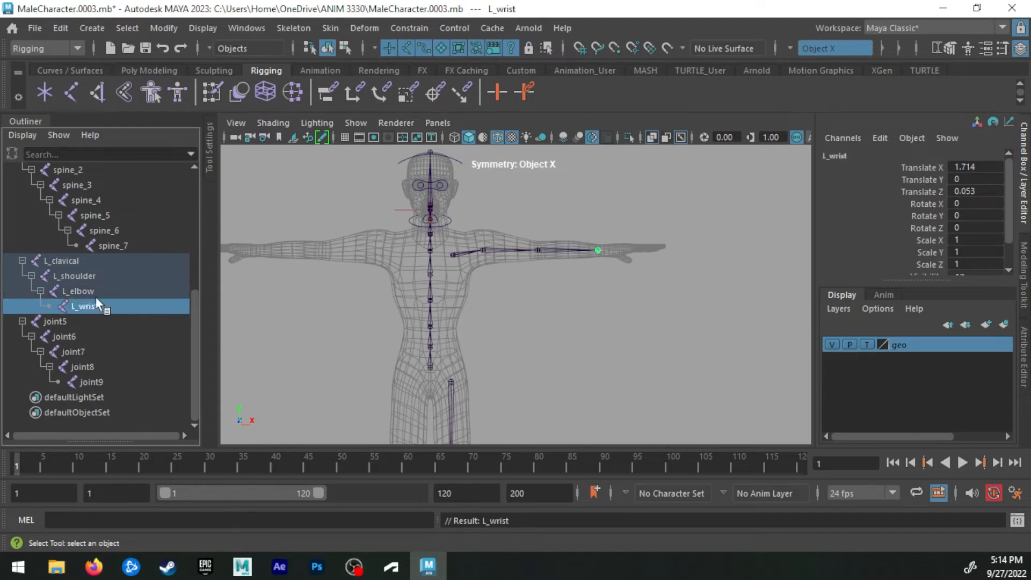
# Rename the leg chain's root joint5 to L_hip and its child joint6 to L_knee
pyautogui.click(66, 321)
pyautogui.press('f')
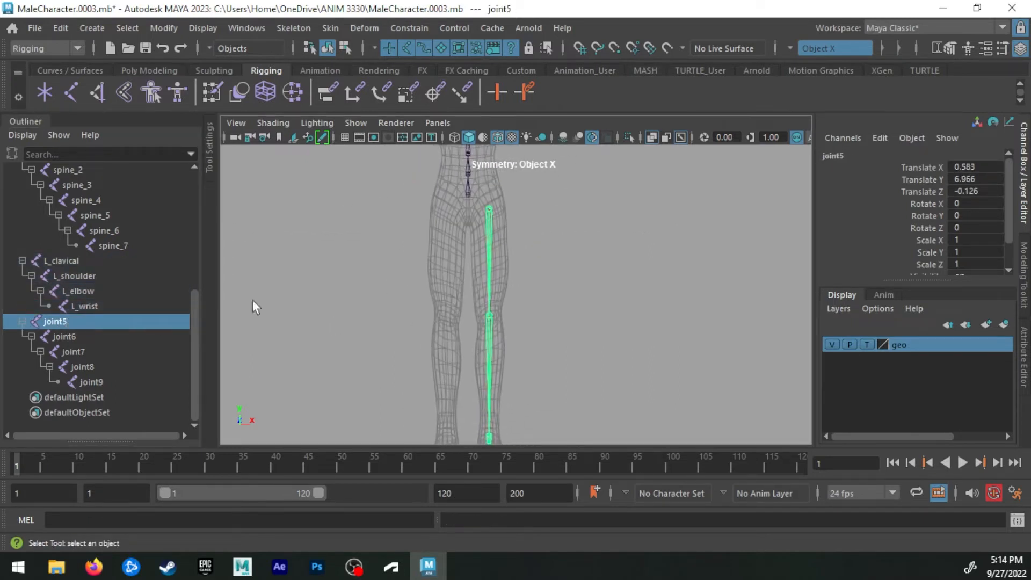
pyautogui.doubleClick(70, 321)
pyautogui.write('L_hip')
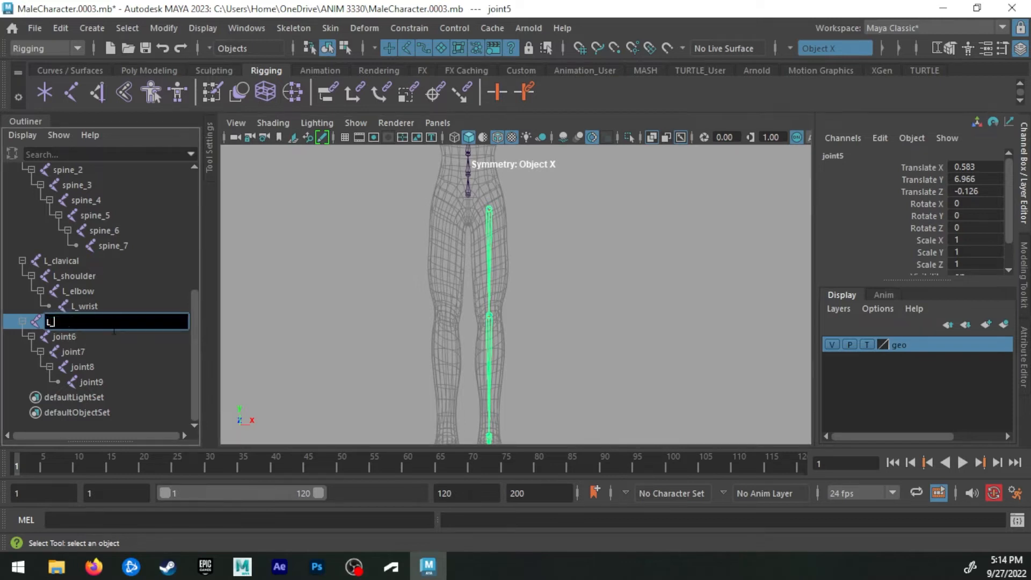
pyautogui.press('Return')
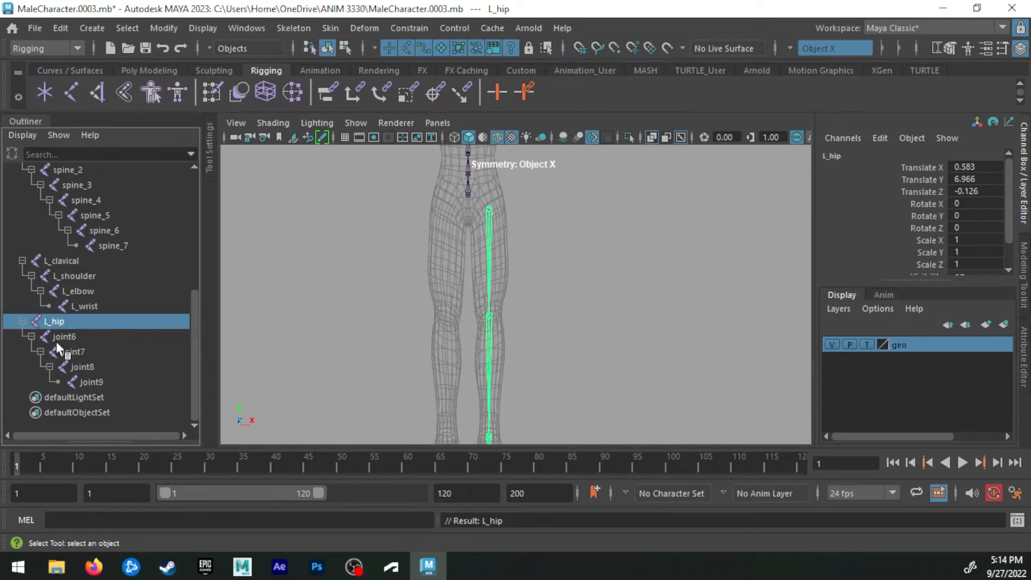
pyautogui.click(68, 332)
pyautogui.doubleClick(68, 333)
pyautogui.write('L_')
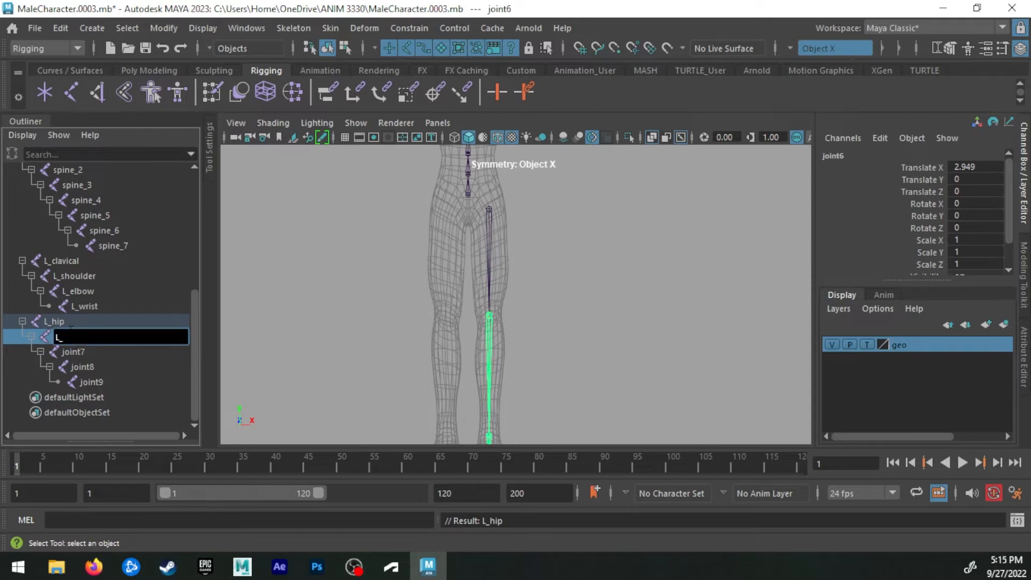
pyautogui.write('knee')
pyautogui.press('Return')
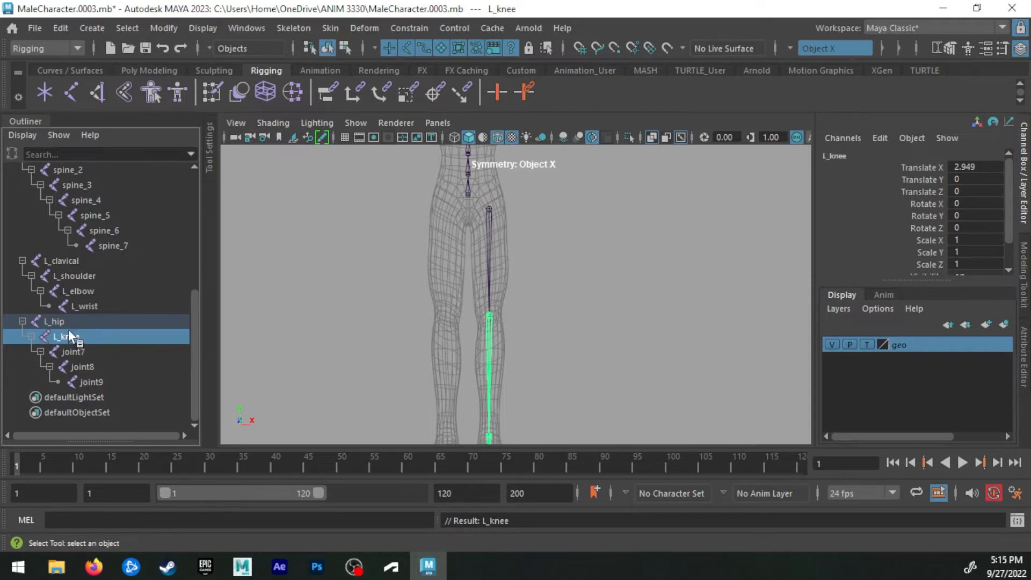
# Rename joint7 to L_ankle
pyautogui.doubleClick(76, 352)
pyautogui.write('L')
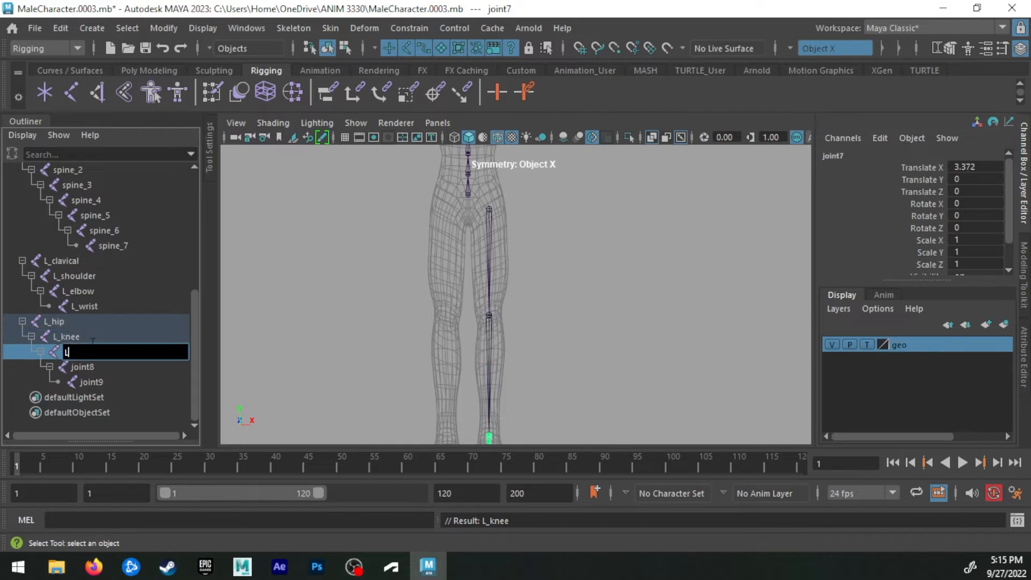
pyautogui.write('_ankle')
pyautogui.press('Return')
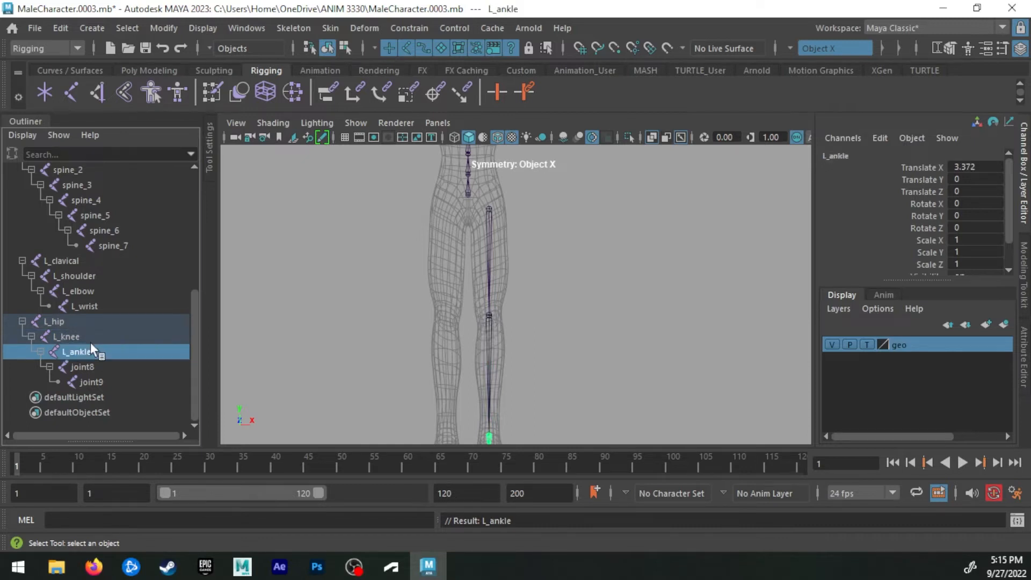
# Rename the foot joints joint8 to L_ball and joint9 to L_toeEND
pyautogui.keyDown('alt'); pyautogui.moveTo(519, 406); pyautogui.dragTo(550, 253, button='middle'); pyautogui.keyUp('alt')
pyautogui.doubleClick(90, 365)
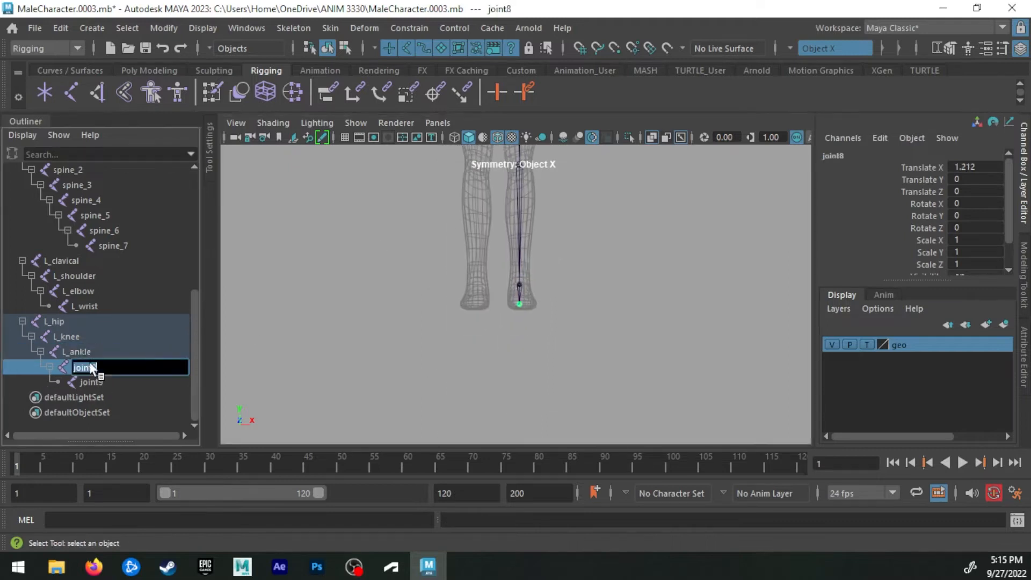
pyautogui.write('L_ball')
pyautogui.press('Return')
pyautogui.doubleClick(94, 382)
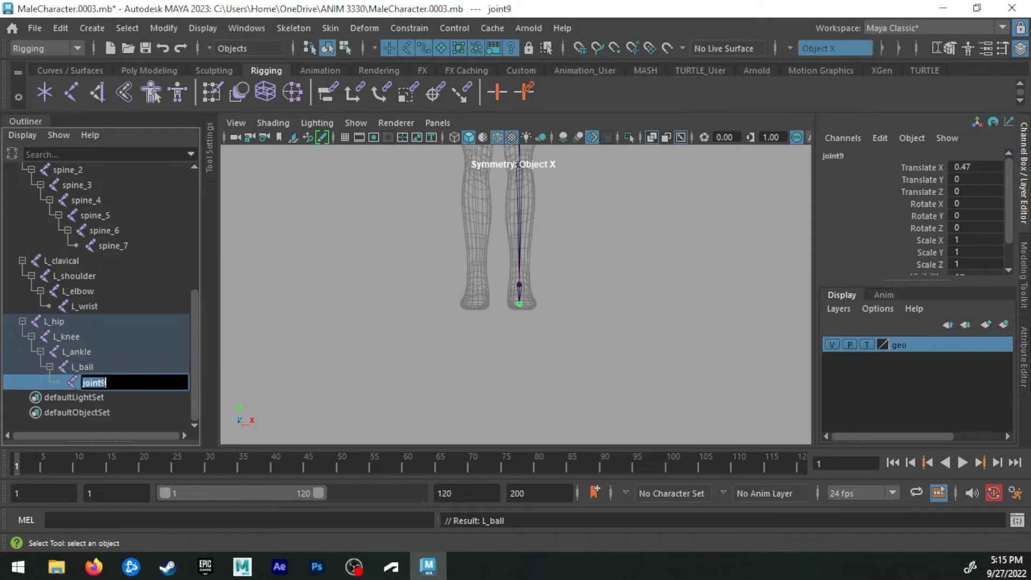
pyautogui.write('L_toeEND')
pyautogui.press('Return')
# Examine the whole skeleton in the perspective view, selecting the L_clavical arm chain and the spine_1 chain to see their extent
pyautogui.press('space')
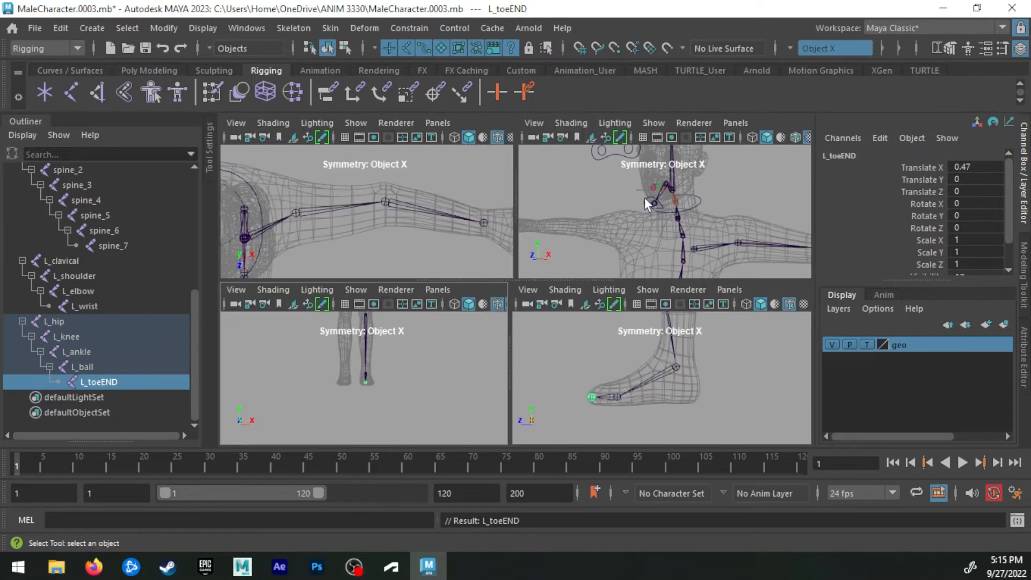
pyautogui.press('space')
pyautogui.keyDown('alt'); pyautogui.moveTo(588, 311); pyautogui.dragTo(598, 205, button='middle'); pyautogui.keyUp('alt')
pyautogui.keyDown('alt'); pyautogui.moveTo(598, 204); pyautogui.dragTo(562, 358, button='right'); pyautogui.keyUp('alt')
pyautogui.keyDown('alt'); pyautogui.moveTo(562, 358); pyautogui.dragTo(551, 177, button='middle'); pyautogui.keyUp('alt')
pyautogui.keyDown('alt'); pyautogui.moveTo(516, 279); pyautogui.dragTo(558, 242); pyautogui.keyUp('alt')
pyautogui.keyDown('alt'); pyautogui.moveTo(558, 241); pyautogui.dragTo(532, 335, button='middle'); pyautogui.keyUp('alt')
pyautogui.keyDown('alt'); pyautogui.moveTo(532, 335); pyautogui.dragTo(510, 287); pyautogui.keyUp('alt')
pyautogui.click(502, 231)
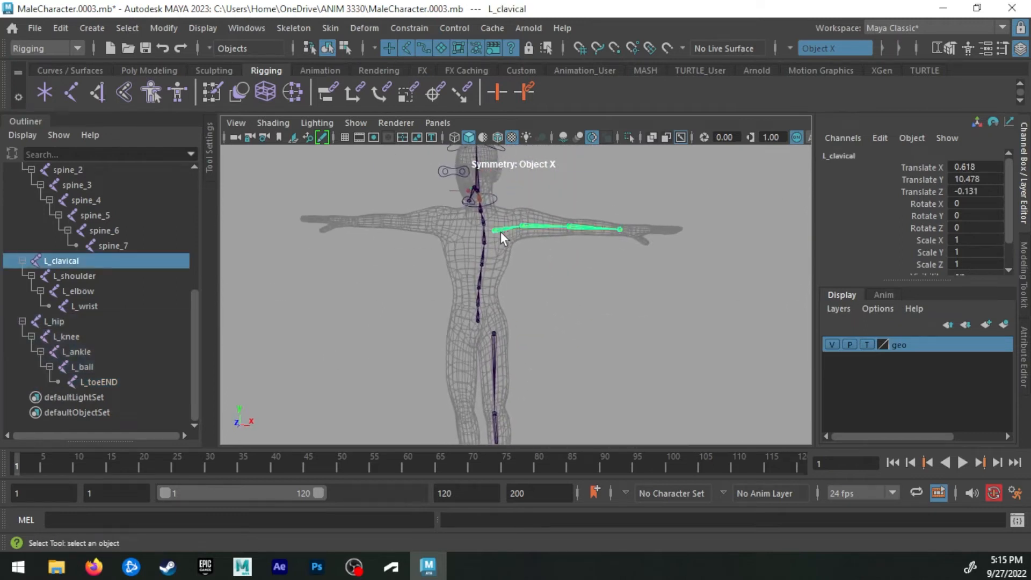
pyautogui.click(625, 303)
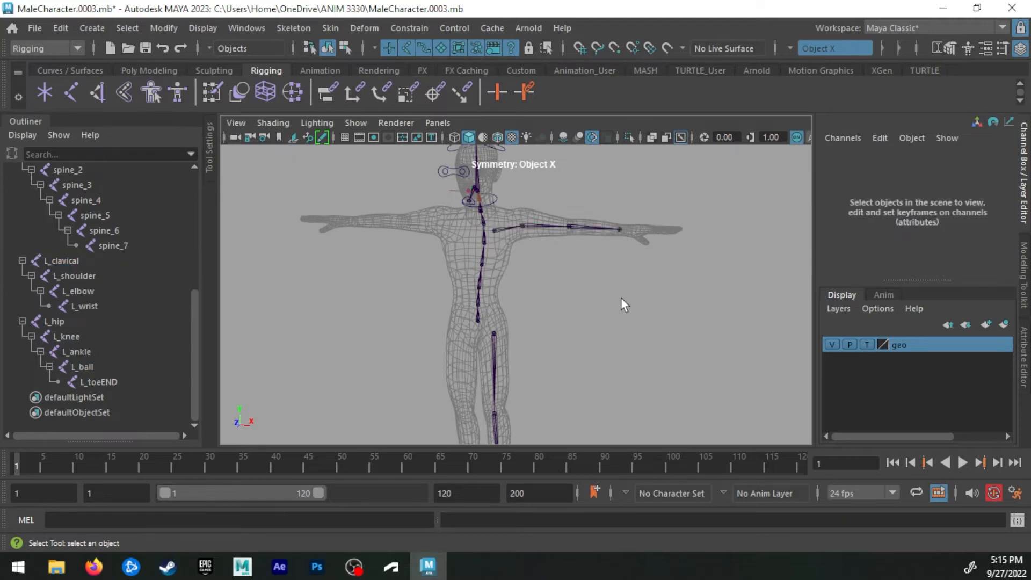
pyautogui.click(475, 315)
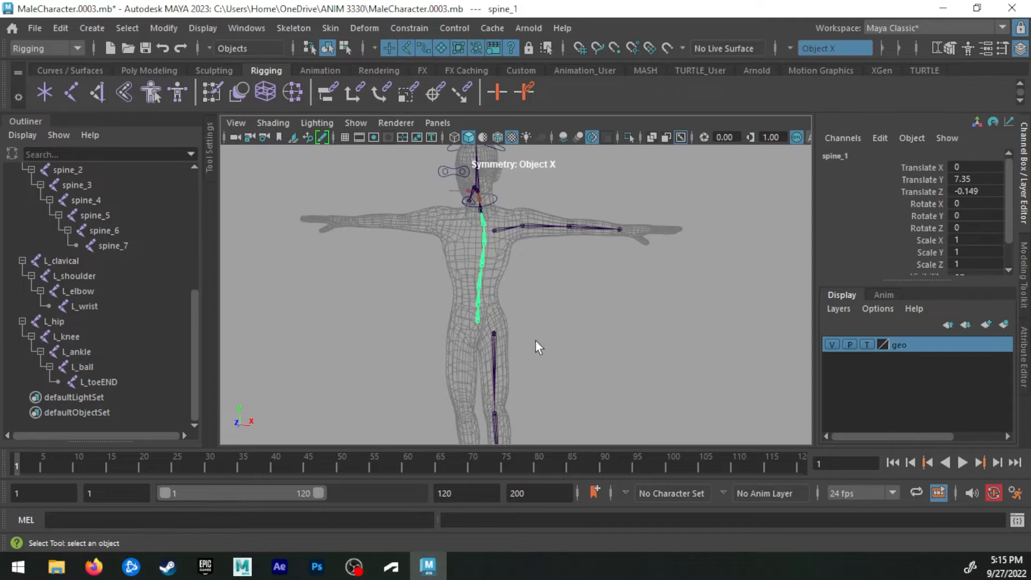
# Examine from several angles where the spineConnect head and jaw chain meets the top joint of the spine chain
pyautogui.scroll(5, 474, 295)
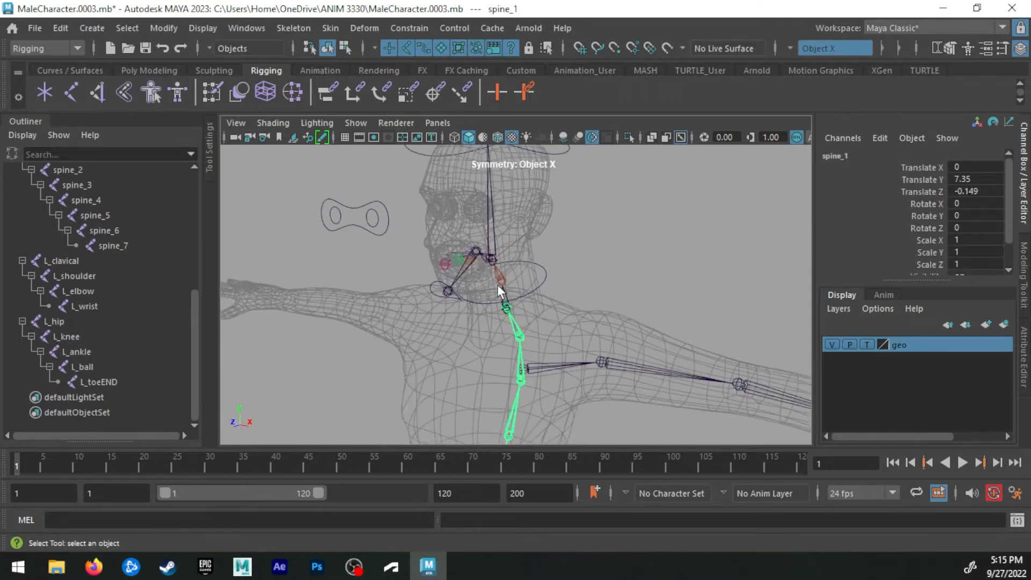
pyautogui.click(499, 281)
pyautogui.keyDown('alt'); pyautogui.moveTo(508, 281); pyautogui.dragTo(474, 287); pyautogui.keyUp('alt')
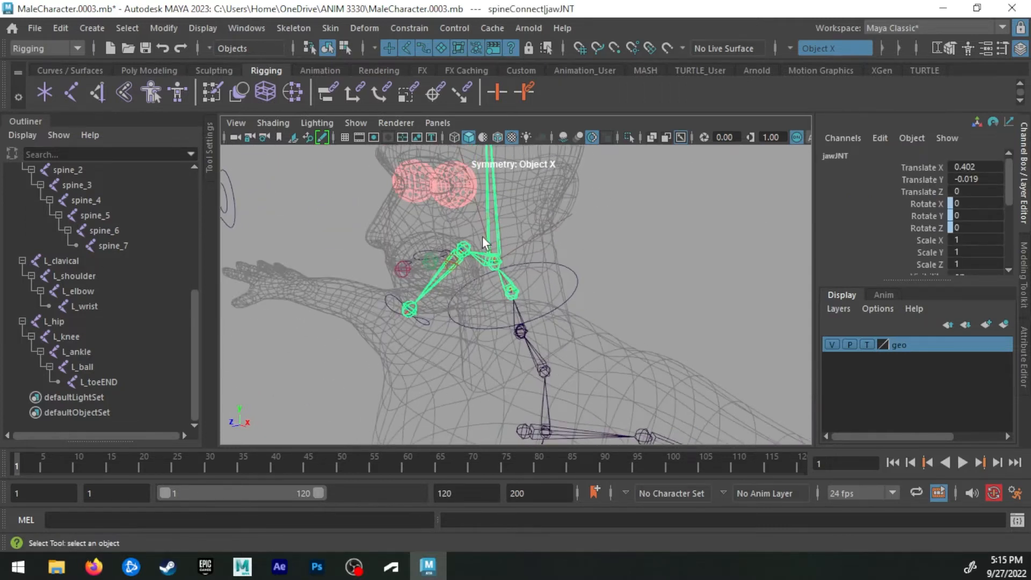
pyautogui.scroll(8, 501, 276)
pyautogui.scroll(3, 346, 267)
pyautogui.keyDown('alt'); pyautogui.moveTo(346, 266); pyautogui.dragTo(387, 302, button='middle'); pyautogui.keyUp('alt')
pyautogui.scroll(-2, 398, 269)
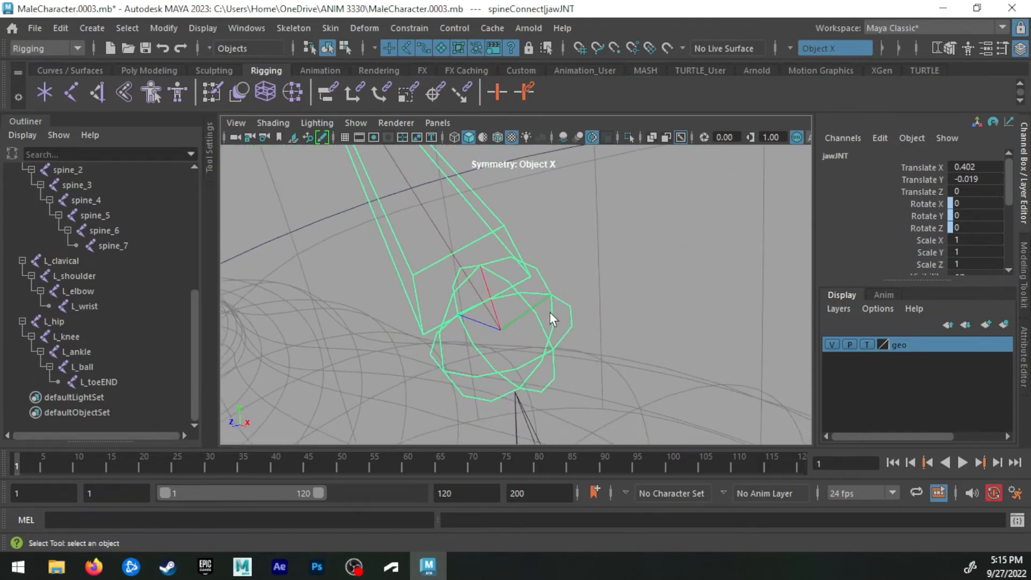
pyautogui.keyDown('alt'); pyautogui.moveTo(493, 316); pyautogui.dragTo(476, 250); pyautogui.keyUp('alt')
pyautogui.keyDown('alt'); pyautogui.moveTo(440, 346); pyautogui.dragTo(635, 284, button='middle'); pyautogui.keyUp('alt')
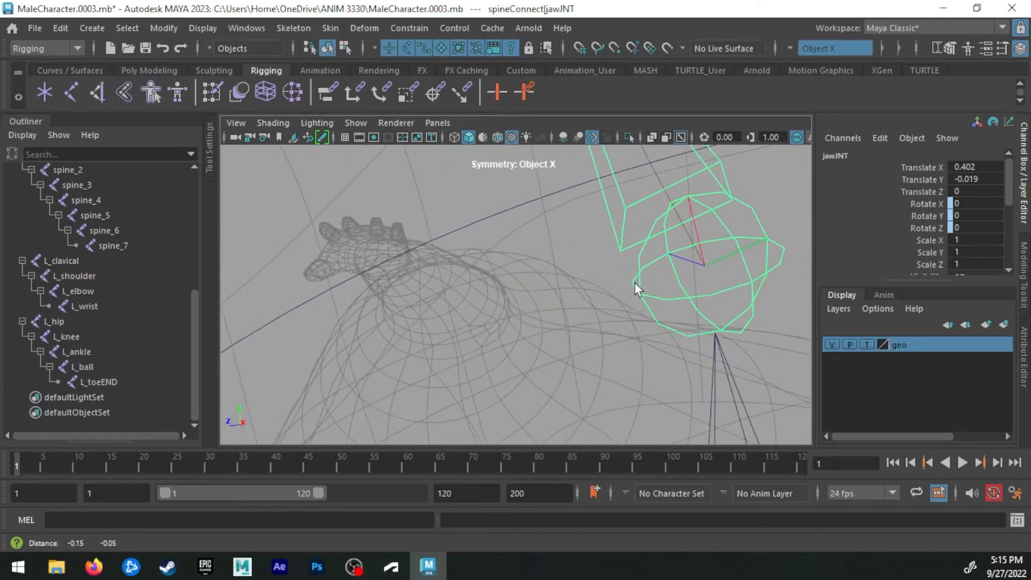
pyautogui.keyDown('alt'); pyautogui.moveTo(601, 287); pyautogui.dragTo(655, 290); pyautogui.keyUp('alt')
pyautogui.scroll(-4, 554, 263)
pyautogui.keyDown('alt'); pyautogui.moveTo(554, 264); pyautogui.dragTo(446, 282); pyautogui.keyUp('alt')
pyautogui.keyDown('alt'); pyautogui.moveTo(628, 300); pyautogui.dragTo(500, 311); pyautogui.keyUp('alt')
pyautogui.scroll(-5, 628, 317)
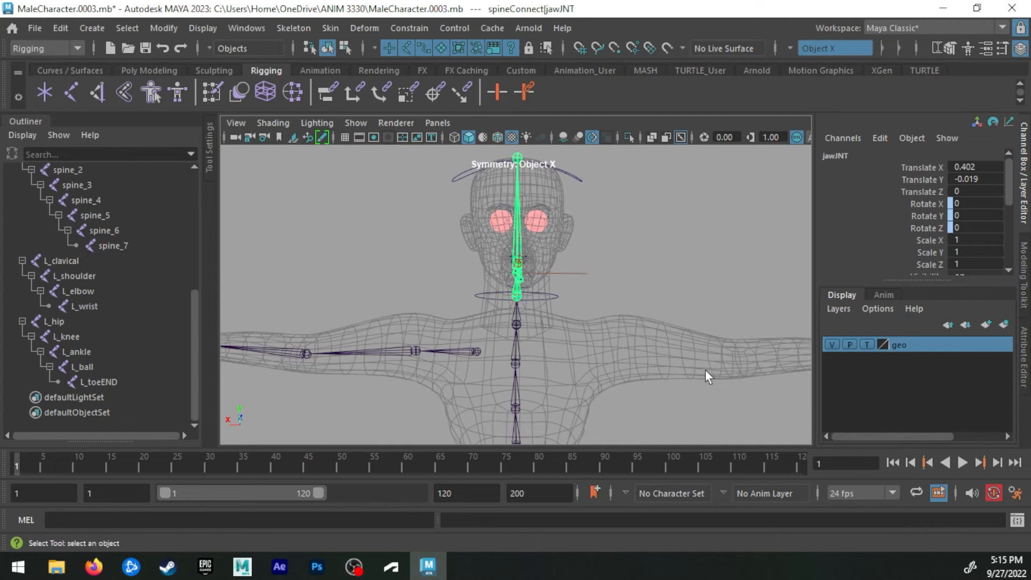
pyautogui.keyDown('alt'); pyautogui.moveTo(370, 309); pyautogui.dragTo(481, 283); pyautogui.keyUp('alt')
pyautogui.keyDown('alt'); pyautogui.moveTo(481, 283); pyautogui.dragTo(521, 293, button='right'); pyautogui.keyUp('alt')
pyautogui.keyDown('alt'); pyautogui.moveTo(432, 282); pyautogui.dragTo(482, 270); pyautogui.keyUp('alt')
pyautogui.keyDown('alt'); pyautogui.moveTo(482, 269); pyautogui.dragTo(620, 279, button='right'); pyautogui.keyUp('alt')
pyautogui.keyDown('alt'); pyautogui.moveTo(620, 279); pyautogui.dragTo(520, 253); pyautogui.keyUp('alt')
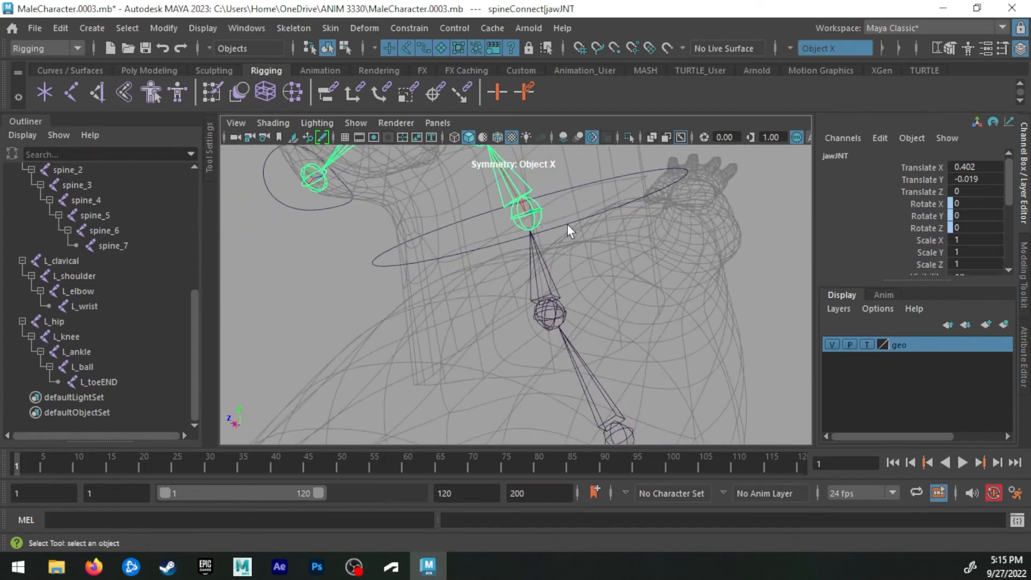
# Examine the pelvis area between the spine's base and the left leg chain, selecting spine_1 to check the chain's full extent
pyautogui.scroll(-5, 616, 340)
pyautogui.keyDown('alt'); pyautogui.moveTo(600, 317); pyautogui.dragTo(575, 62, button='middle'); pyautogui.keyUp('alt')
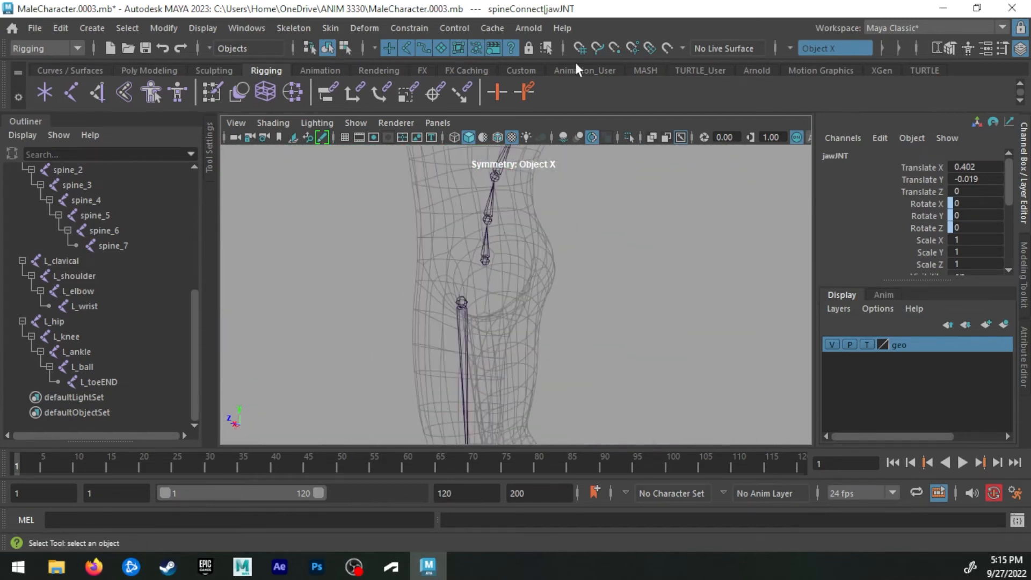
pyautogui.click(482, 262)
pyautogui.keyDown('alt'); pyautogui.moveTo(398, 221); pyautogui.dragTo(913, 333, button='right'); pyautogui.keyUp('alt')
pyautogui.keyDown('alt'); pyautogui.moveTo(605, 274); pyautogui.dragTo(575, 64, button='middle'); pyautogui.keyUp('alt')
pyautogui.keyDown('alt'); pyautogui.moveTo(571, 263); pyautogui.dragTo(561, 267); pyautogui.keyUp('alt')
pyautogui.keyDown('alt'); pyautogui.moveTo(593, 121); pyautogui.dragTo(540, 298, button='middle'); pyautogui.keyUp('alt')
pyautogui.keyDown('alt'); pyautogui.moveTo(565, 263); pyautogui.dragTo(467, 338); pyautogui.keyUp('alt')
pyautogui.scroll(-6, 564, 299)
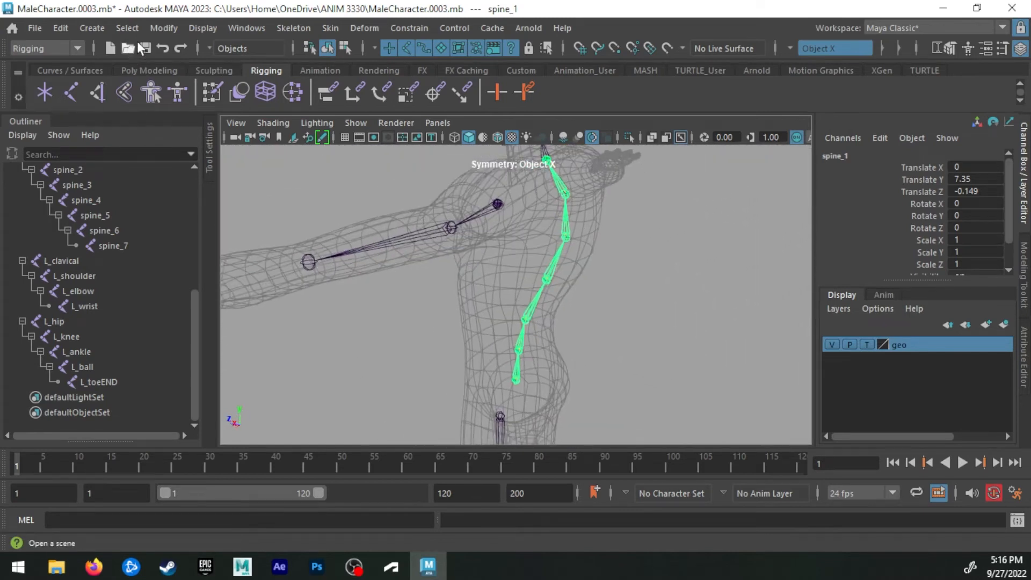
# Display the local rotation axes of all spine joints from spine_1 to spine_7
pyautogui.scroll(5, 75, 320)
pyautogui.scroll(-5, 75, 322)
pyautogui.scroll(3, 78, 311)
pyautogui.keyDown('shift'); pyautogui.click(116, 365); pyautogui.keyUp('shift')
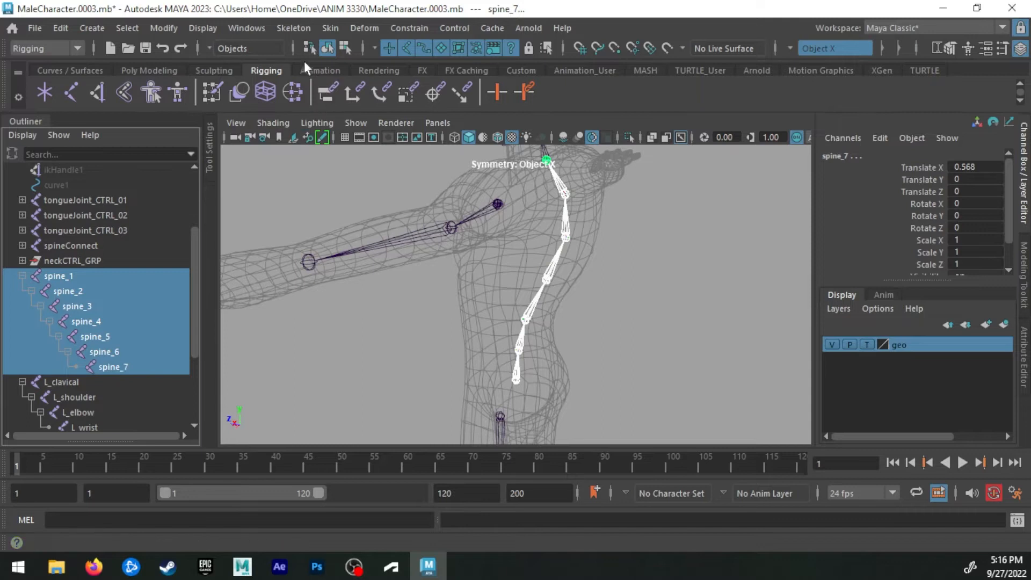
pyautogui.click(212, 27)
pyautogui.moveTo(283, 209)
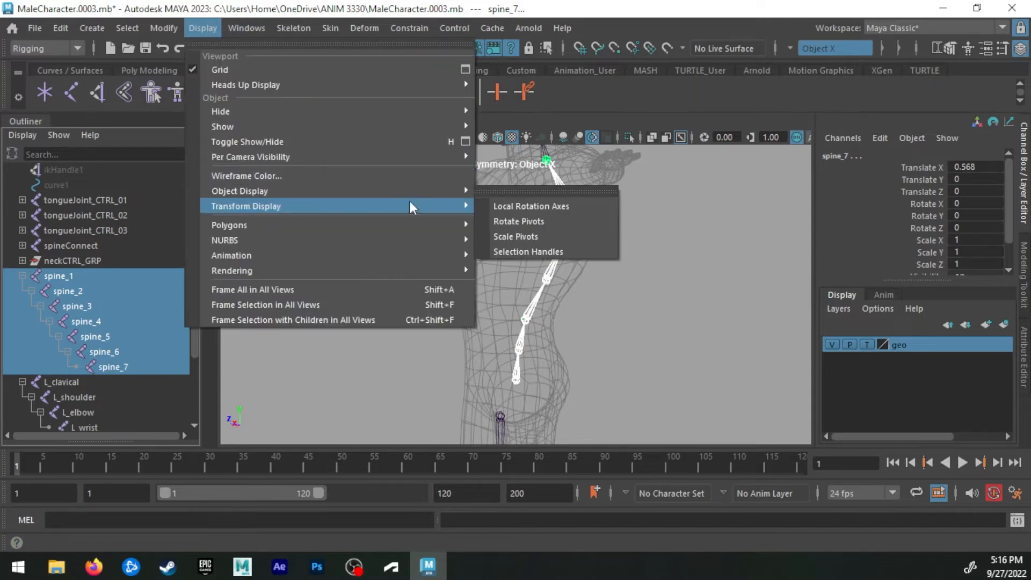
pyautogui.click(528, 202)
# Open the Orient Joint options beside the skeleton and reset the settings to their defaults
pyautogui.keyDown('alt'); pyautogui.moveTo(544, 262); pyautogui.dragTo(506, 329); pyautogui.keyUp('alt')
pyautogui.keyDown('alt'); pyautogui.moveTo(531, 296); pyautogui.dragTo(581, 305); pyautogui.keyUp('alt')
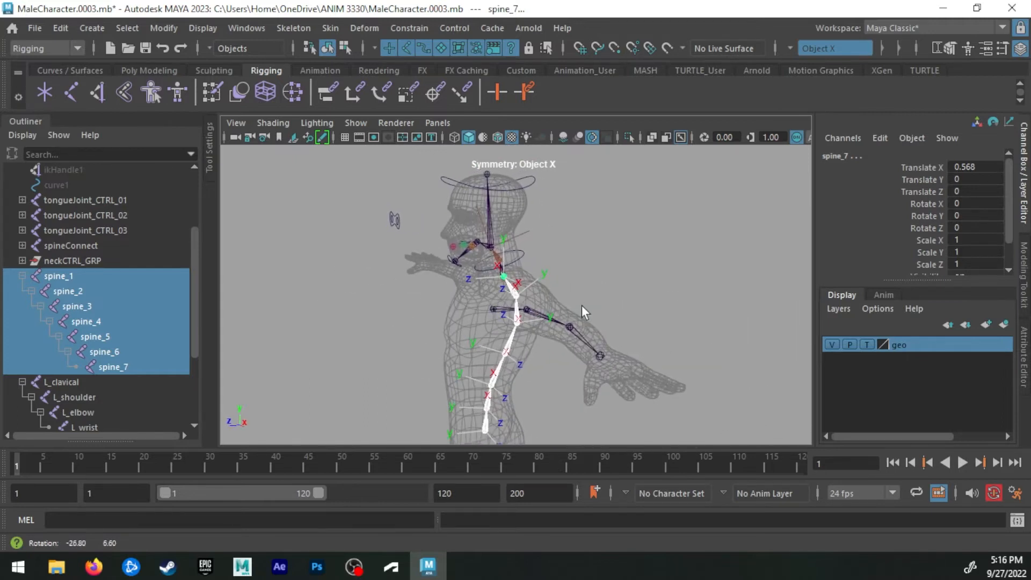
pyautogui.keyDown('alt'); pyautogui.moveTo(470, 347); pyautogui.dragTo(442, 320, button='middle'); pyautogui.keyUp('alt')
pyautogui.keyDown('alt'); pyautogui.moveTo(441, 320); pyautogui.dragTo(411, 305); pyautogui.keyUp('alt')
pyautogui.keyDown('alt'); pyautogui.moveTo(410, 305); pyautogui.dragTo(454, 302, button='right'); pyautogui.keyUp('alt')
pyautogui.keyDown('alt'); pyautogui.moveTo(454, 302); pyautogui.dragTo(469, 298, button='middle'); pyautogui.keyUp('alt')
pyautogui.keyDown('alt'); pyautogui.moveTo(469, 298); pyautogui.dragTo(480, 302); pyautogui.keyUp('alt')
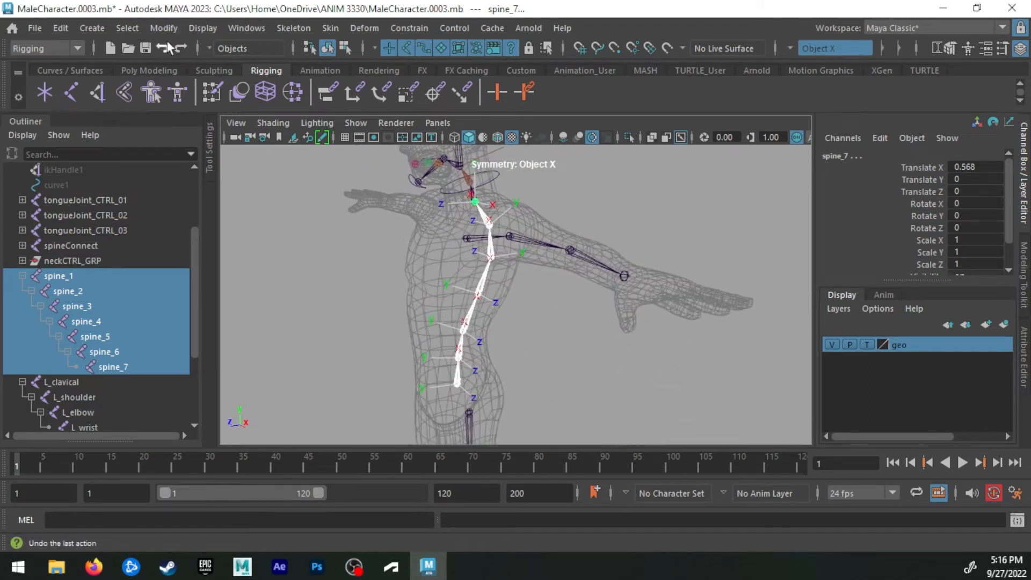
pyautogui.click(292, 29)
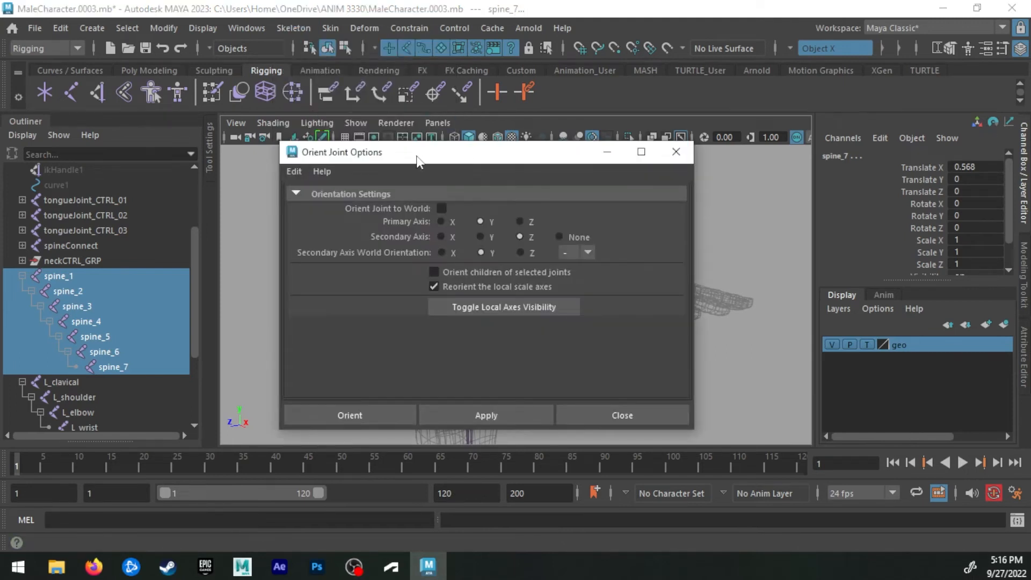
pyautogui.moveTo(411, 156); pyautogui.dragTo(147, 151)
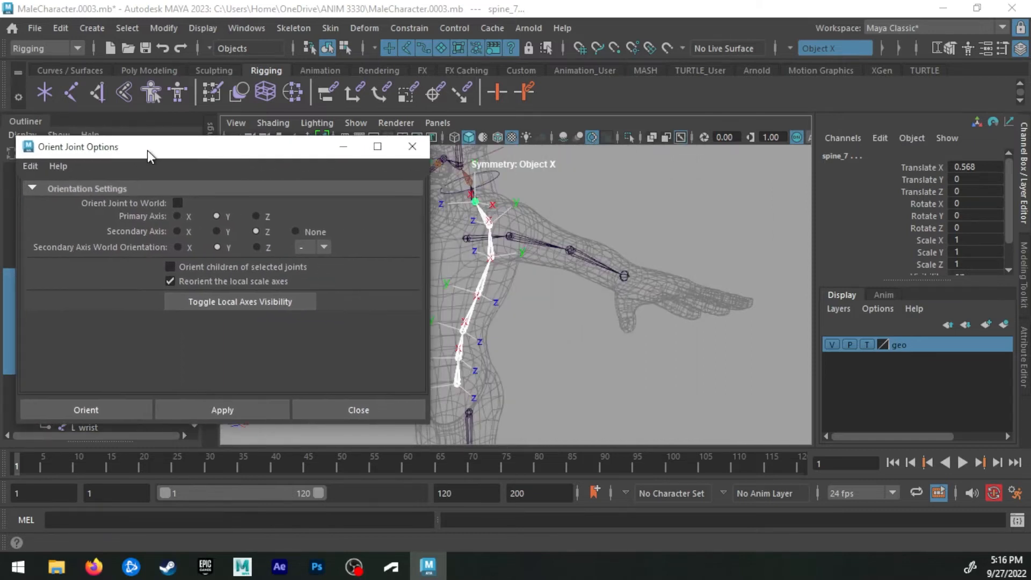
pyautogui.keyDown('alt'); pyautogui.moveTo(465, 262); pyautogui.dragTo(534, 263, button='middle'); pyautogui.keyUp('alt')
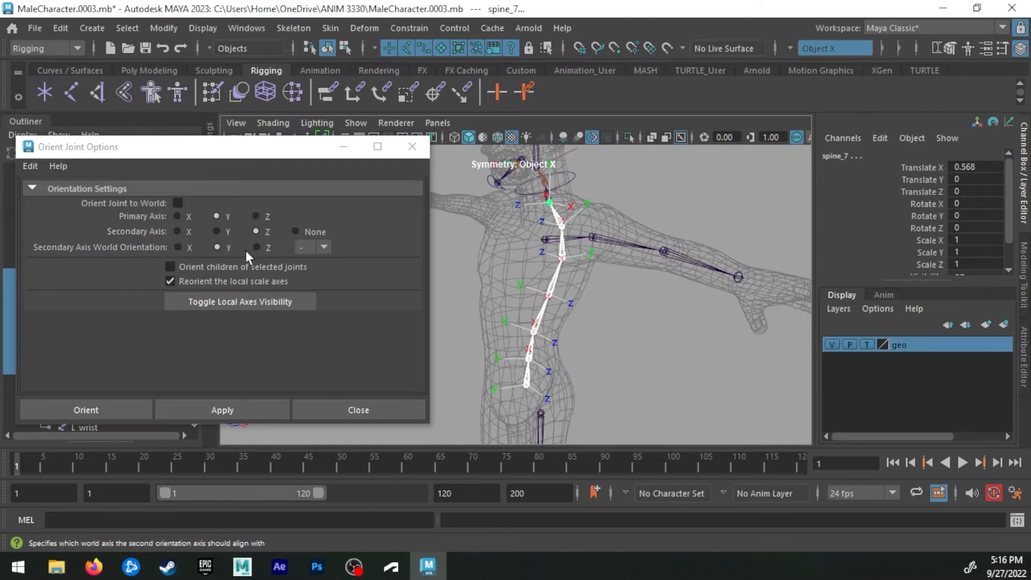
pyautogui.click(32, 166)
pyautogui.click(62, 195)
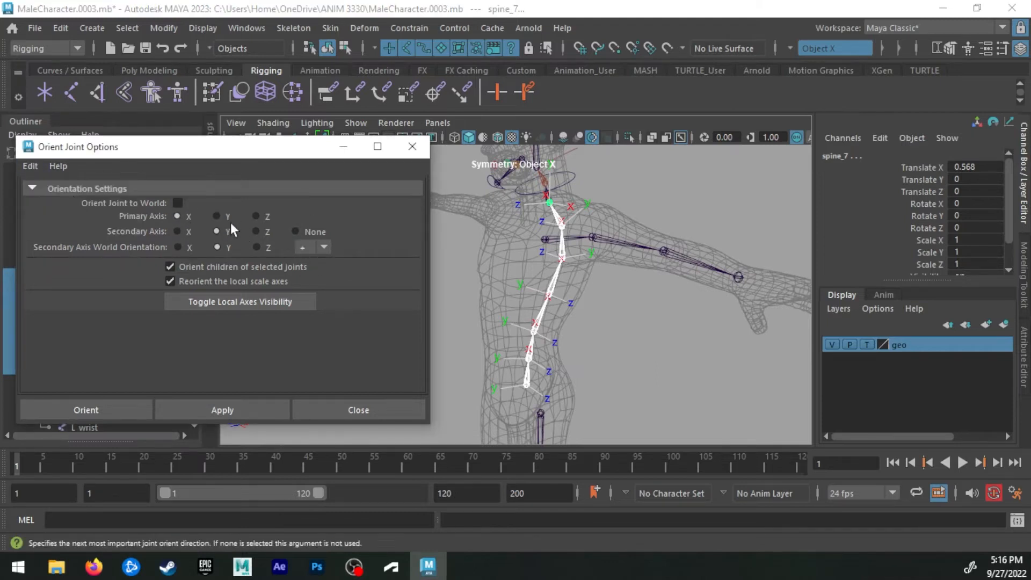
# Display the local rotation axes of headJNT, keeping the Transform Display commands open as a floating window
pyautogui.keyDown('alt'); pyautogui.moveTo(492, 281); pyautogui.dragTo(518, 279, button='middle'); pyautogui.keyUp('alt')
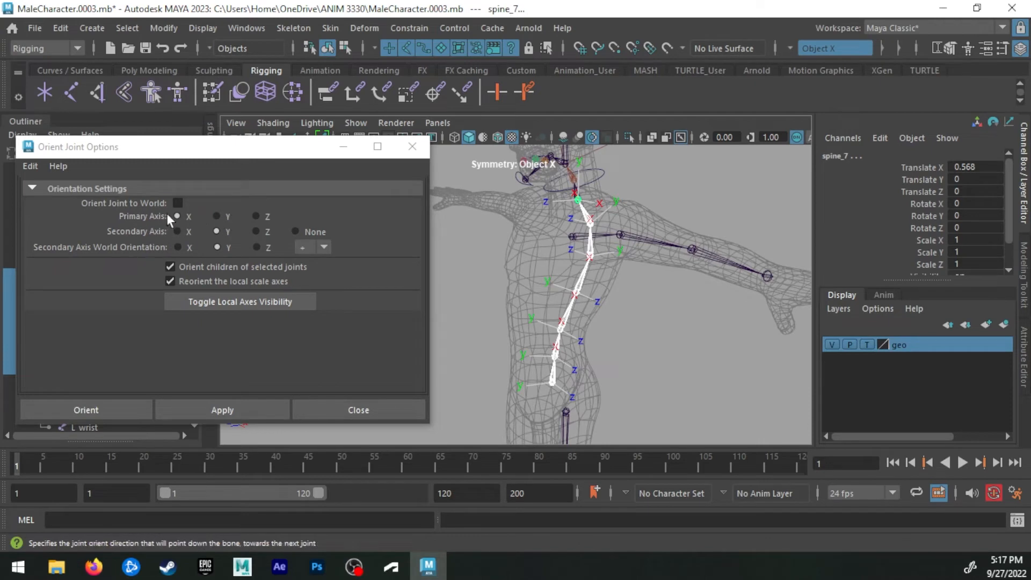
pyautogui.keyDown('alt'); pyautogui.moveTo(609, 170); pyautogui.dragTo(597, 256, button='middle'); pyautogui.keyUp('alt')
pyautogui.keyDown('alt'); pyautogui.moveTo(597, 256); pyautogui.dragTo(577, 254); pyautogui.keyUp('alt')
pyautogui.click(577, 254)
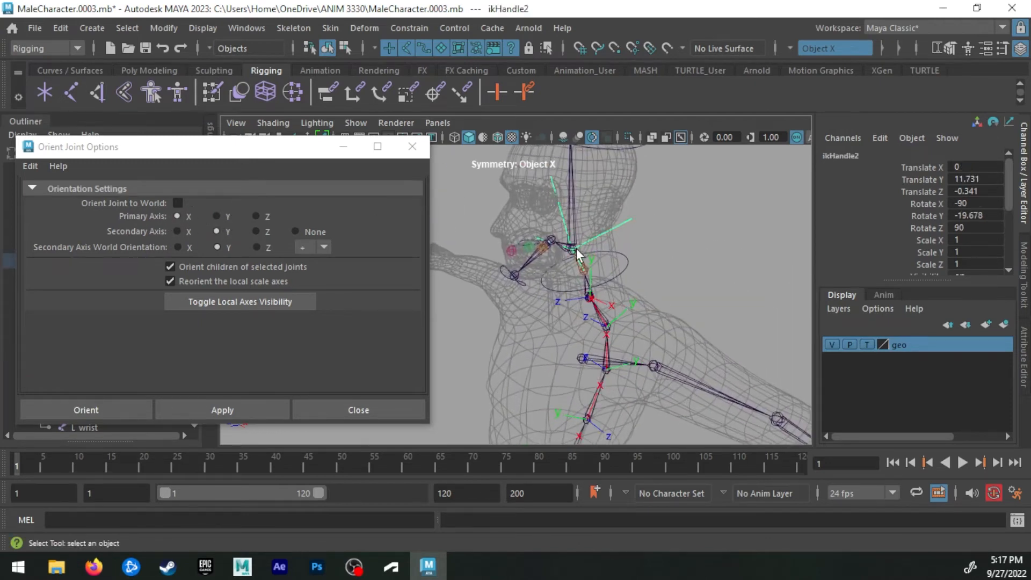
pyautogui.click(572, 214)
pyautogui.press('f')
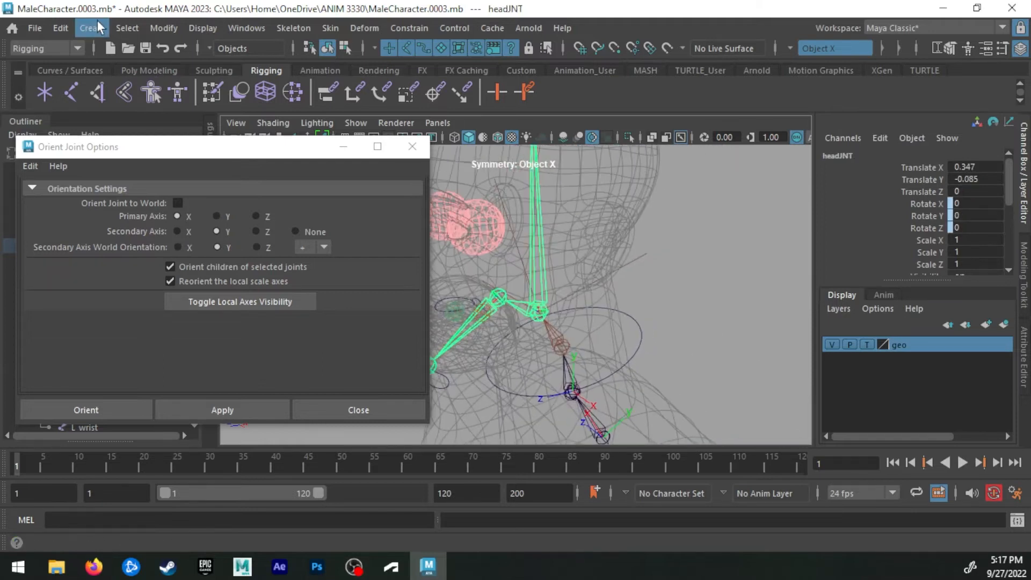
pyautogui.click(203, 28)
pyautogui.moveTo(260, 200)
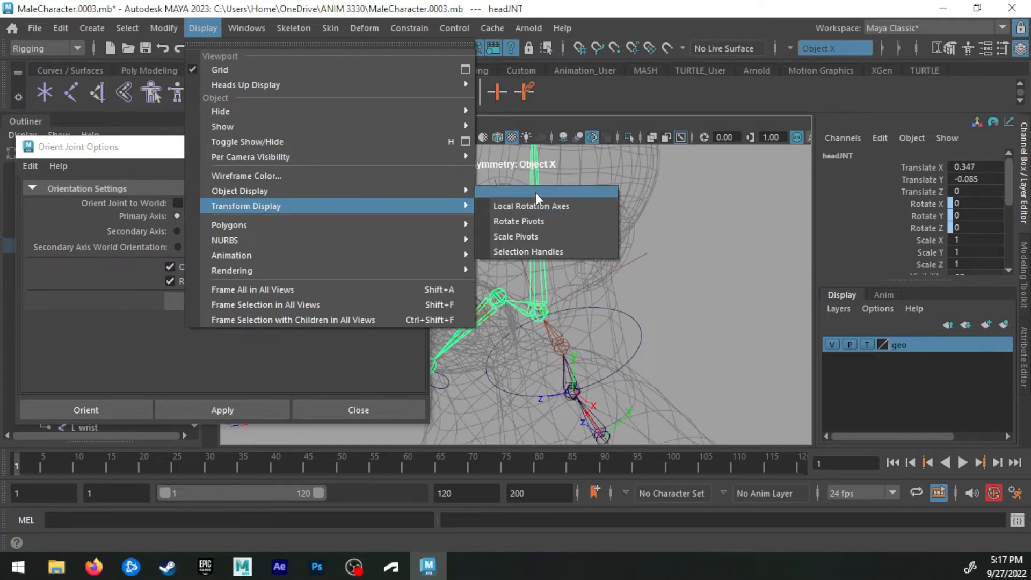
pyautogui.click(535, 193)
pyautogui.moveTo(536, 191); pyautogui.dragTo(831, 376)
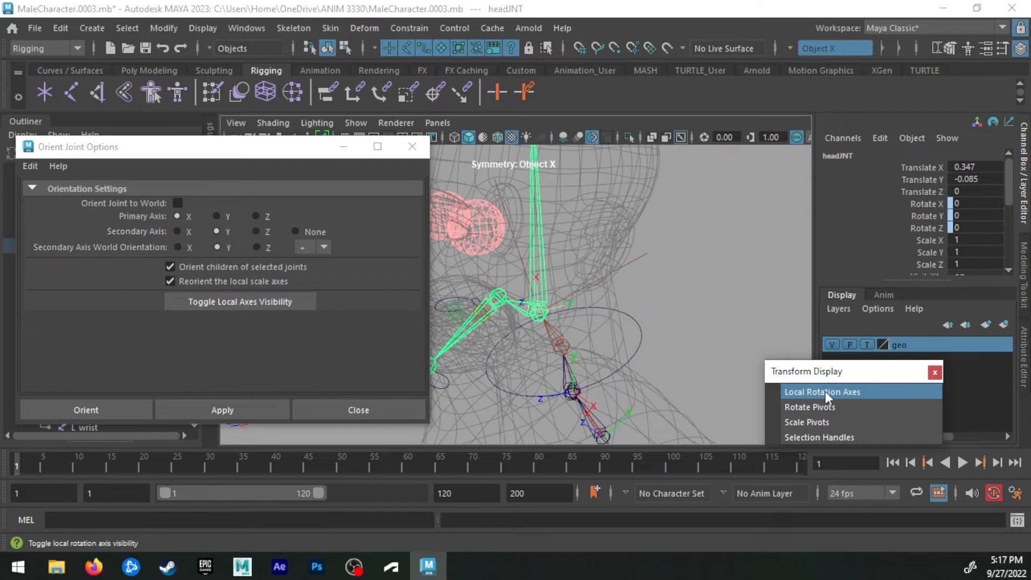
# Compare the rotation axis directions of the head joint with those along the spine chain from several angles
pyautogui.keyDown('alt'); pyautogui.moveTo(585, 320); pyautogui.dragTo(603, 212, button='middle'); pyautogui.keyUp('alt')
pyautogui.keyDown('alt'); pyautogui.moveTo(506, 225); pyautogui.dragTo(545, 239); pyautogui.keyUp('alt')
pyautogui.moveTo(546, 239)
pyautogui.keyDown('alt'); pyautogui.mouseDown(button='middle')
pyautogui.moveTo(571, 281)
pyautogui.moveTo(556, 245)
pyautogui.mouseUp(button='middle'); pyautogui.keyUp('alt')
pyautogui.keyDown('alt'); pyautogui.moveTo(566, 351); pyautogui.dragTo(547, 278, button='middle'); pyautogui.keyUp('alt')
pyautogui.keyDown('alt'); pyautogui.moveTo(542, 291); pyautogui.dragTo(603, 255); pyautogui.keyUp('alt')
pyautogui.keyDown('alt'); pyautogui.moveTo(588, 242); pyautogui.dragTo(656, 301, button='middle'); pyautogui.keyUp('alt')
pyautogui.moveTo(196, 157)
pyautogui.mouseDown()
pyautogui.moveTo(203, 168)
pyautogui.moveTo(192, 167)
pyautogui.mouseUp()
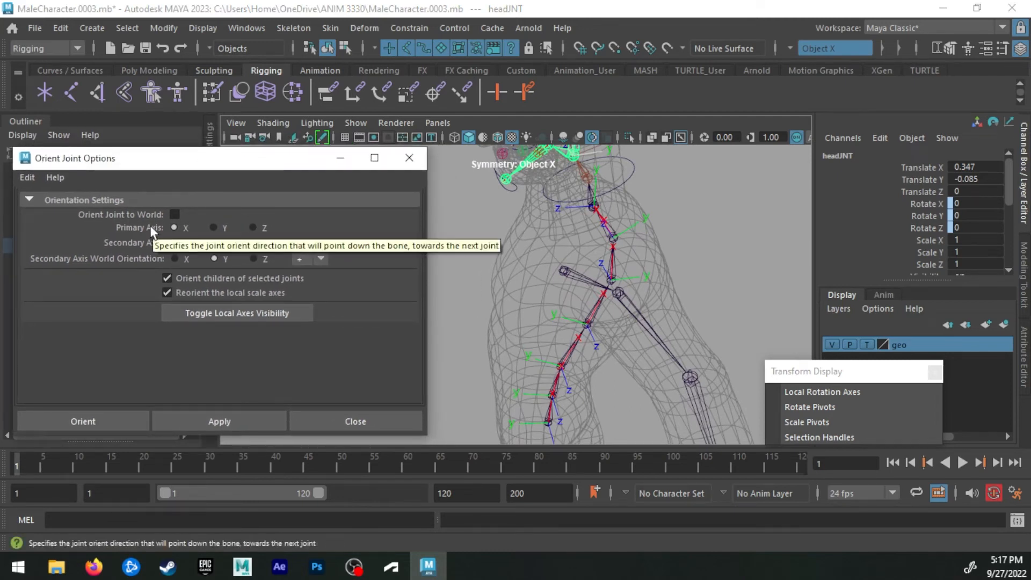
pyautogui.keyDown('alt'); pyautogui.moveTo(482, 323); pyautogui.dragTo(628, 256); pyautogui.keyUp('alt')
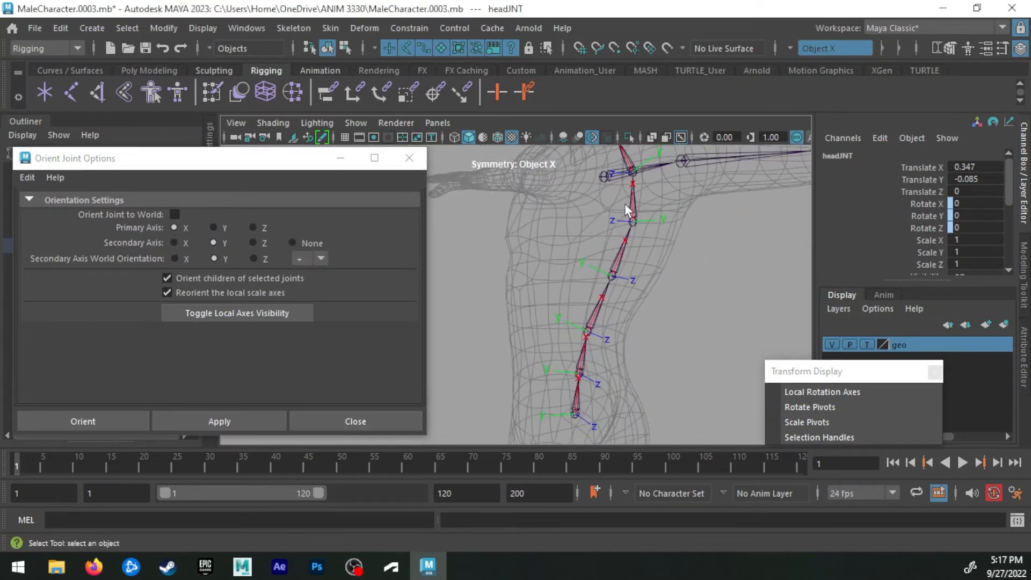
pyautogui.keyDown('alt'); pyautogui.moveTo(637, 246); pyautogui.dragTo(612, 258); pyautogui.keyUp('alt')
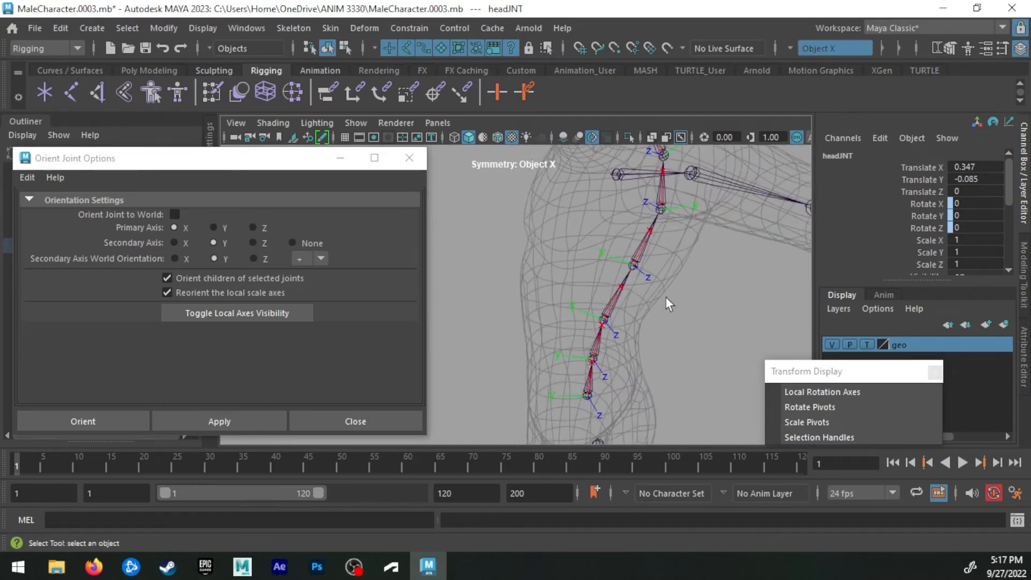
pyautogui.keyDown('alt'); pyautogui.moveTo(594, 262); pyautogui.dragTo(601, 320); pyautogui.keyUp('alt')
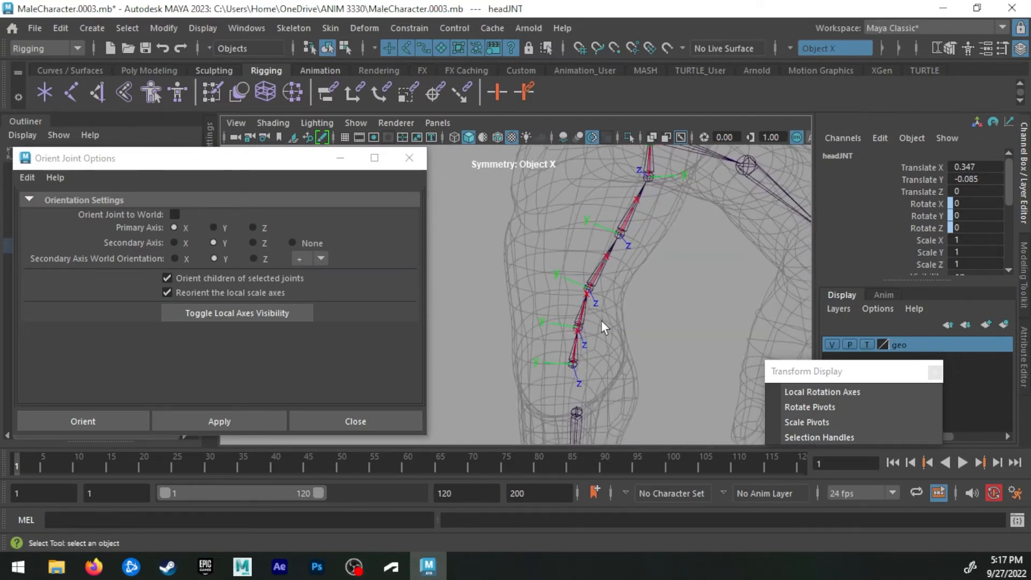
# Orient the spine chain from spine_1 with the secondary axis world orientation set to positive Z
pyautogui.click(572, 366)
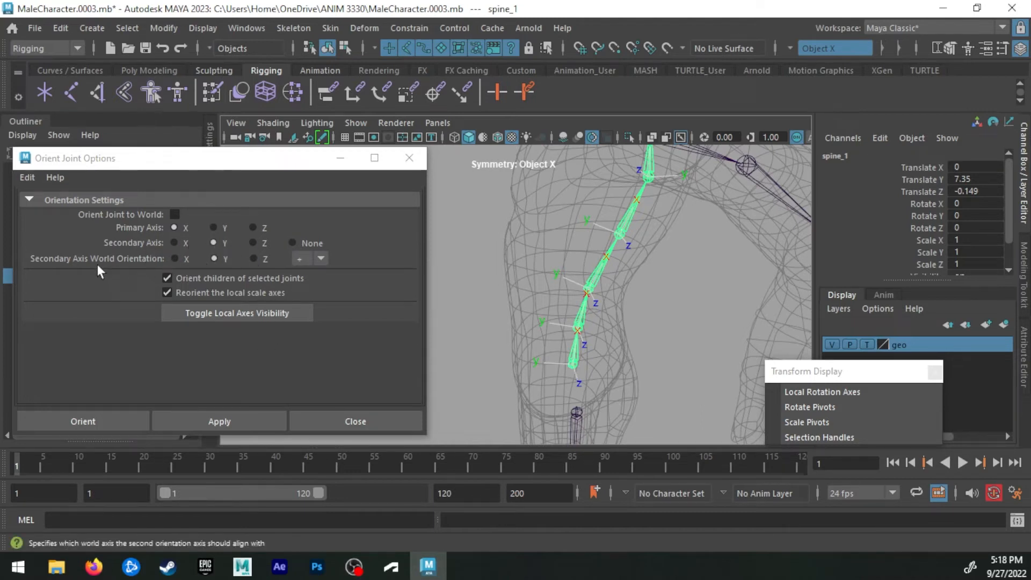
pyautogui.click(255, 262)
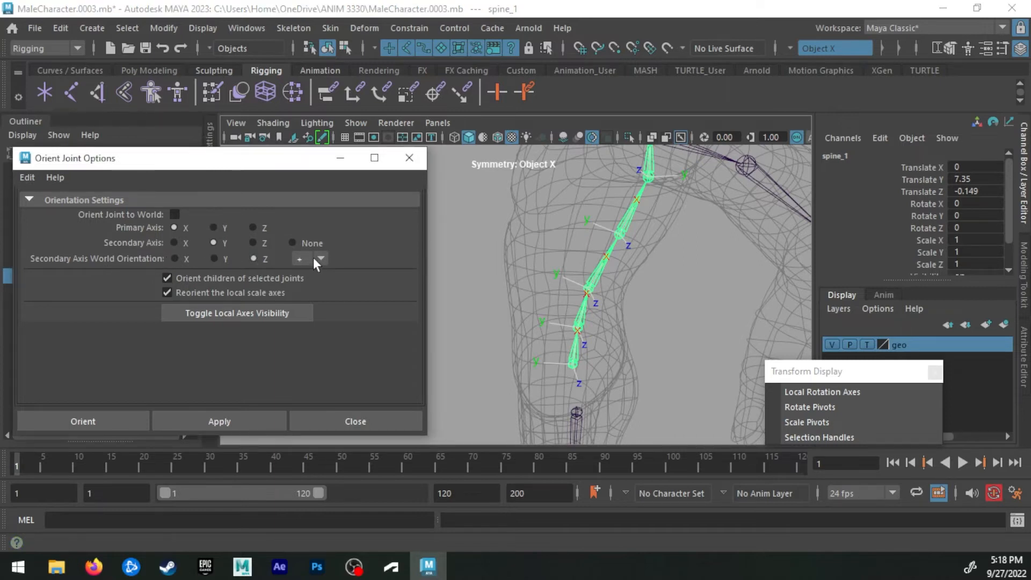
pyautogui.click(246, 414)
pyautogui.keyDown('alt'); pyautogui.moveTo(580, 309); pyautogui.dragTo(642, 298); pyautogui.keyUp('alt')
pyautogui.keyDown('alt'); pyautogui.moveTo(617, 290); pyautogui.dragTo(614, 371, button='middle'); pyautogui.keyUp('alt')
pyautogui.keyDown('alt'); pyautogui.moveTo(614, 371); pyautogui.dragTo(593, 361, button='right'); pyautogui.keyUp('alt')
pyautogui.keyDown('alt'); pyautogui.moveTo(593, 361); pyautogui.dragTo(618, 225); pyautogui.keyUp('alt')
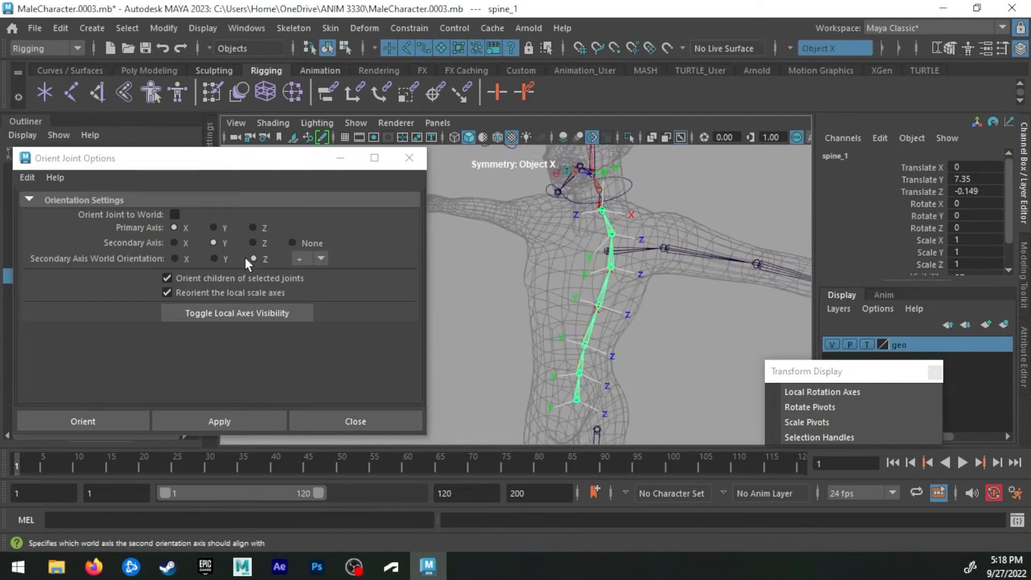
# Reorient the spine_1 chain with the secondary axis world orientation set to negative Z, checking the axes along the spine
pyautogui.click(317, 258)
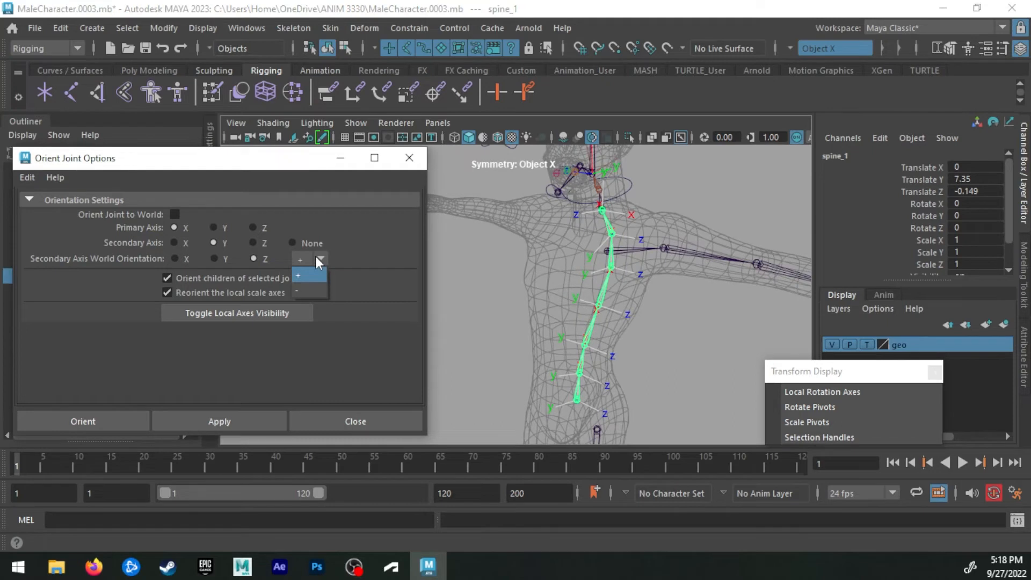
pyautogui.click(311, 289)
pyautogui.click(257, 423)
pyautogui.keyDown('alt'); pyautogui.moveTo(632, 294); pyautogui.dragTo(569, 343); pyautogui.keyUp('alt')
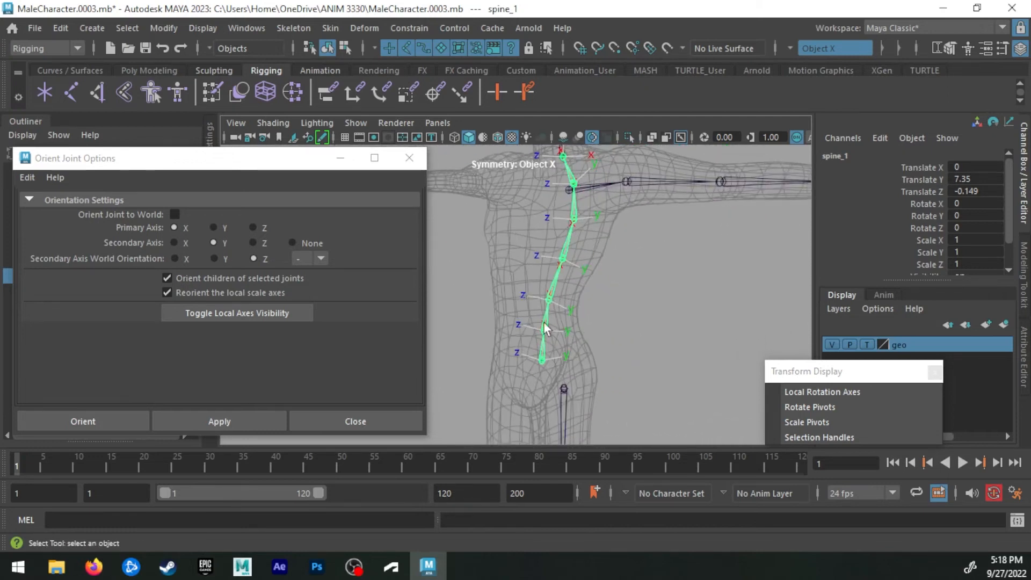
pyautogui.keyDown('alt'); pyautogui.moveTo(591, 230); pyautogui.dragTo(574, 333); pyautogui.keyUp('alt')
pyautogui.keyDown('alt'); pyautogui.moveTo(655, 317); pyautogui.dragTo(604, 147); pyautogui.keyUp('alt')
pyautogui.keyDown('alt'); pyautogui.moveTo(618, 192); pyautogui.dragTo(574, 215); pyautogui.keyUp('alt')
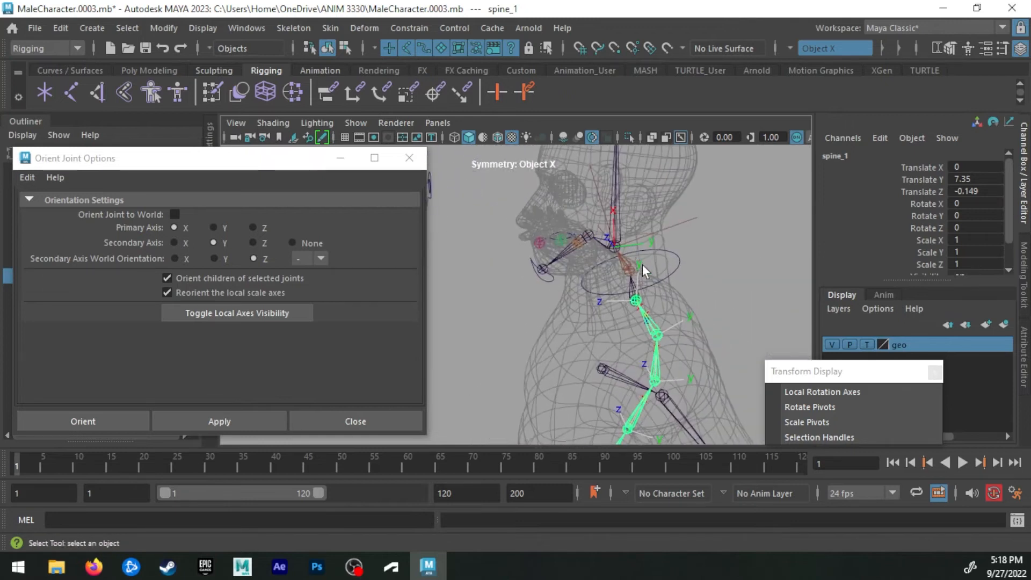
# Select the local rotation axis of the top spine joint spine_7 in component selection mode
pyautogui.keyDown('alt'); pyautogui.moveTo(642, 264); pyautogui.dragTo(585, 299); pyautogui.keyUp('alt')
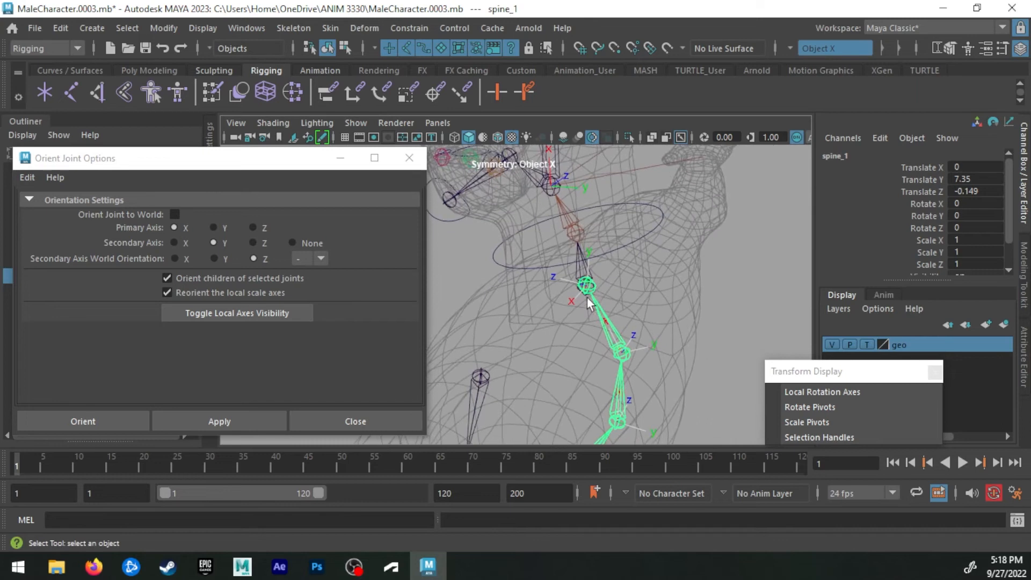
pyautogui.click(595, 296)
pyautogui.keyDown('alt'); pyautogui.moveTo(596, 296); pyautogui.dragTo(538, 296); pyautogui.keyUp('alt')
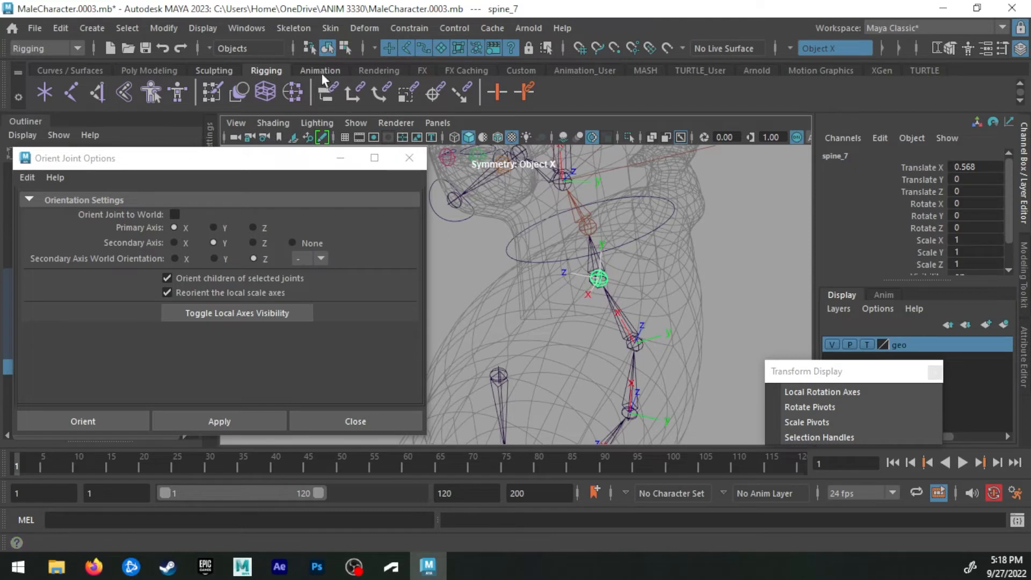
pyautogui.click(344, 47)
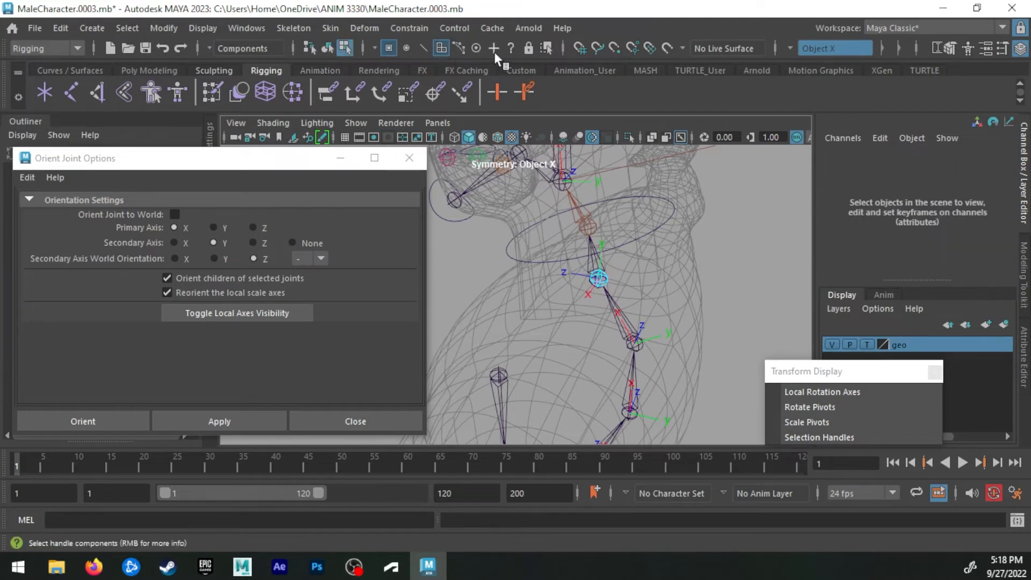
pyautogui.click(511, 48)
pyautogui.click(607, 279)
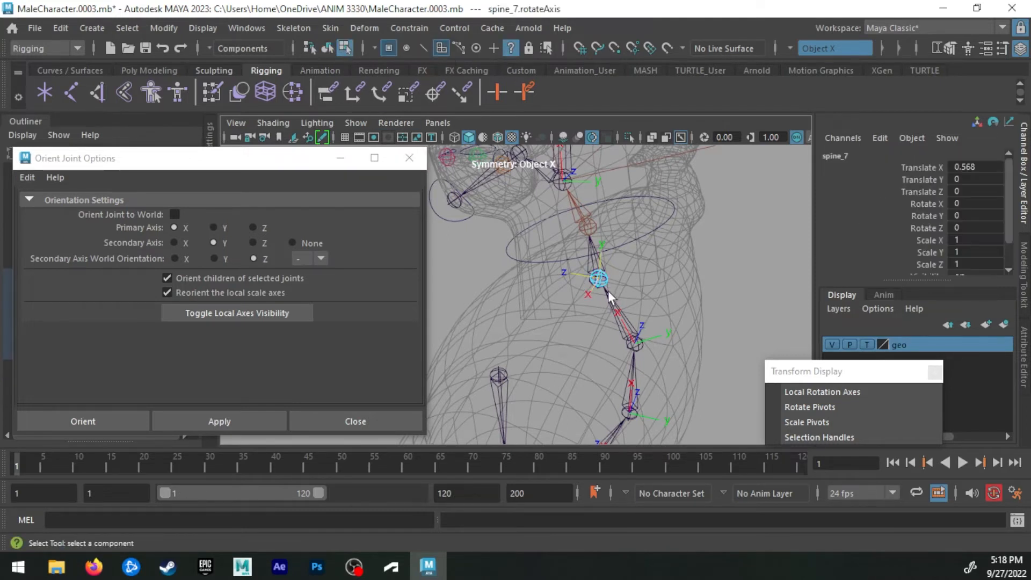
# Rotate the local rotation axis of spine_7 until its X axis points upward
pyautogui.press('e')
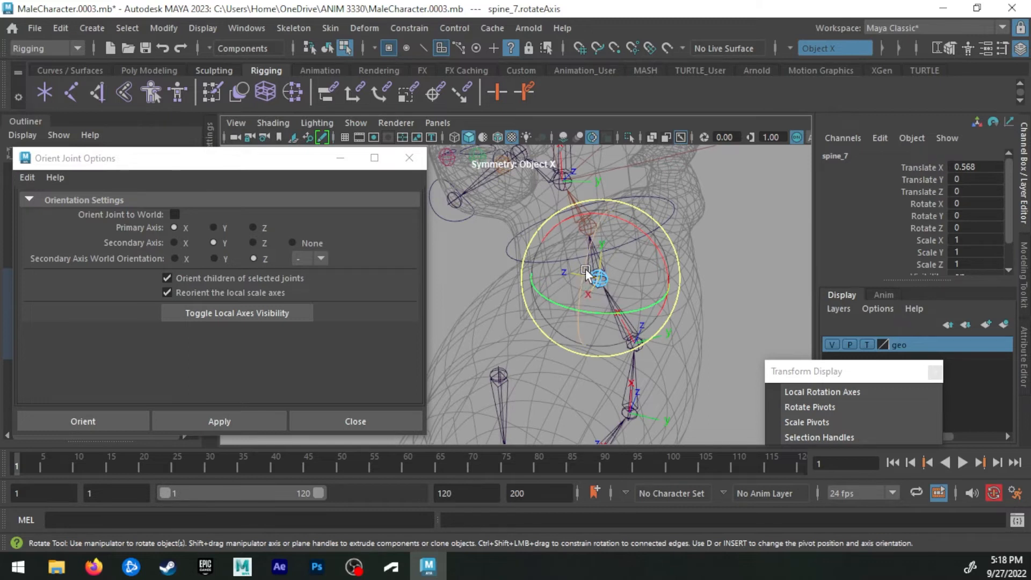
pyautogui.click(600, 234)
pyautogui.moveTo(678, 201); pyautogui.dragTo(683, 247, button='middle')
pyautogui.keyDown('alt'); pyautogui.moveTo(682, 246); pyautogui.dragTo(617, 241); pyautogui.keyUp('alt')
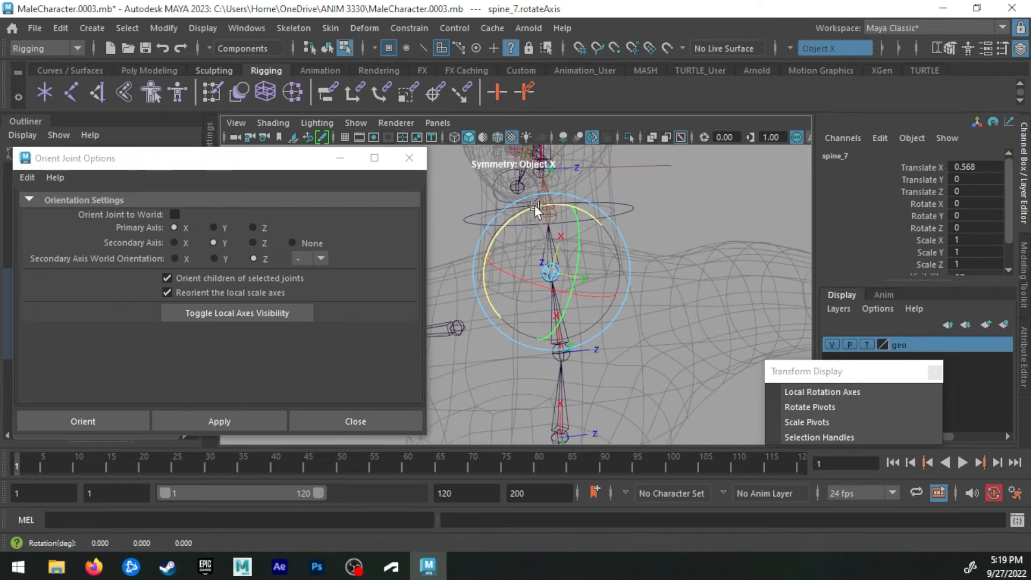
pyautogui.keyDown('alt'); pyautogui.moveTo(542, 285); pyautogui.dragTo(639, 293); pyautogui.keyUp('alt')
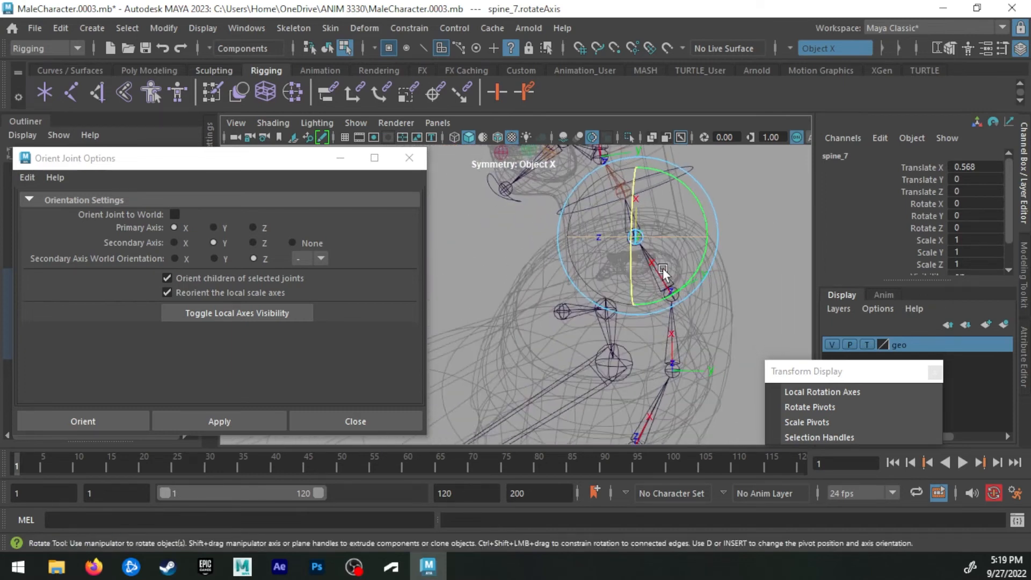
# Rotate the local rotation axis of spine_7 in the side view to align its X axis with the neck direction
pyautogui.press('space')
pyautogui.press('space')
pyautogui.keyDown('alt'); pyautogui.moveTo(578, 302); pyautogui.dragTo(604, 316, button='middle'); pyautogui.keyUp('alt')
pyautogui.keyDown('alt'); pyautogui.moveTo(536, 263); pyautogui.dragTo(607, 278, button='right'); pyautogui.keyUp('alt')
pyautogui.moveTo(597, 273); pyautogui.dragTo(571, 265)
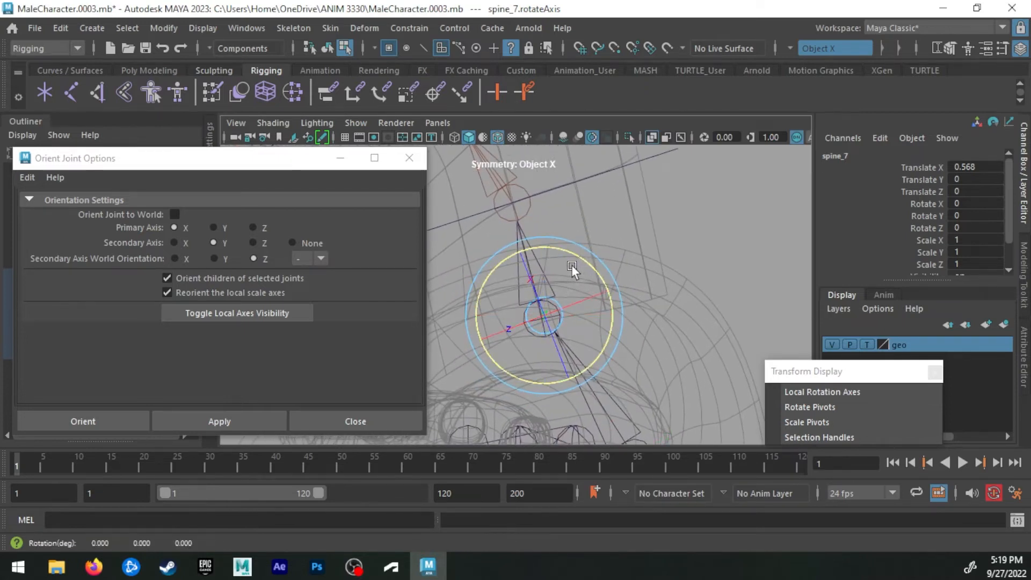
pyautogui.press('space')
pyautogui.press('space')
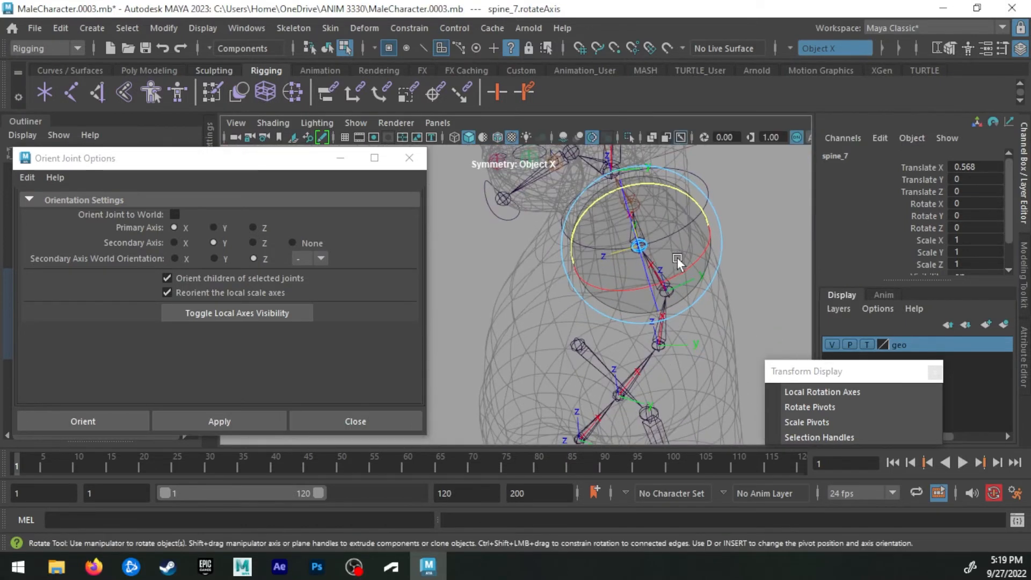
# Rotate spine_7's local rotation axis about X until Y and Z match the other spine joints, and leave it deselected
pyautogui.moveTo(700, 251); pyautogui.dragTo(546, 269)
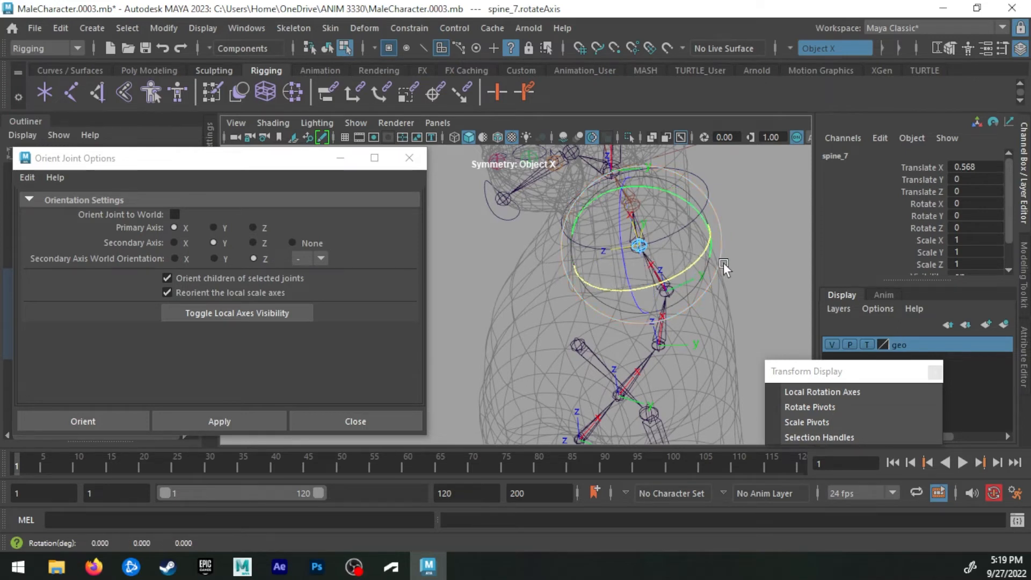
pyautogui.moveTo(699, 261); pyautogui.dragTo(601, 278)
pyautogui.moveTo(699, 263); pyautogui.dragTo(609, 281)
pyautogui.keyDown('alt'); pyautogui.moveTo(721, 231); pyautogui.dragTo(647, 236); pyautogui.keyUp('alt')
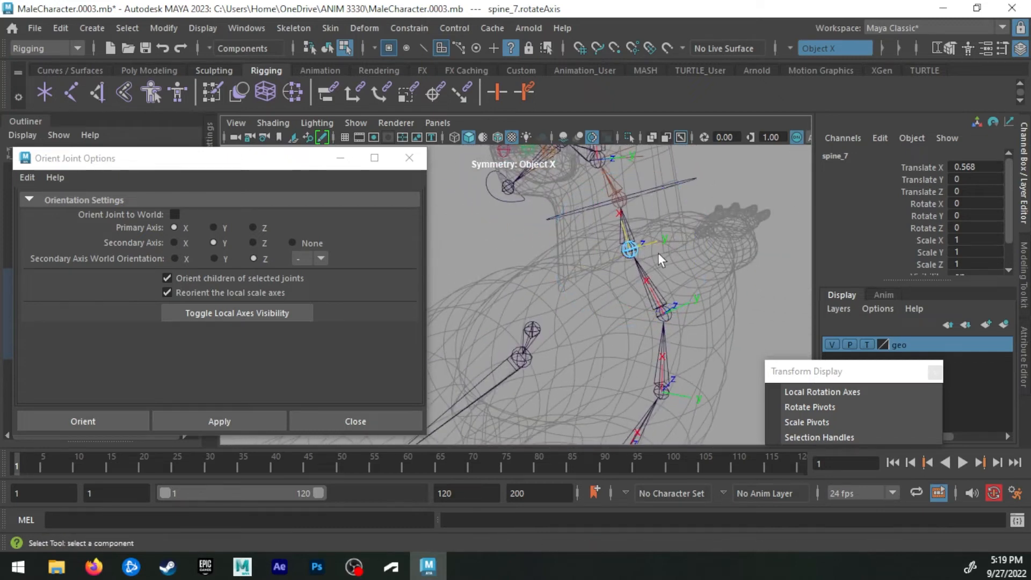
pyautogui.keyDown('alt'); pyautogui.moveTo(660, 287); pyautogui.dragTo(542, 282); pyautogui.keyUp('alt')
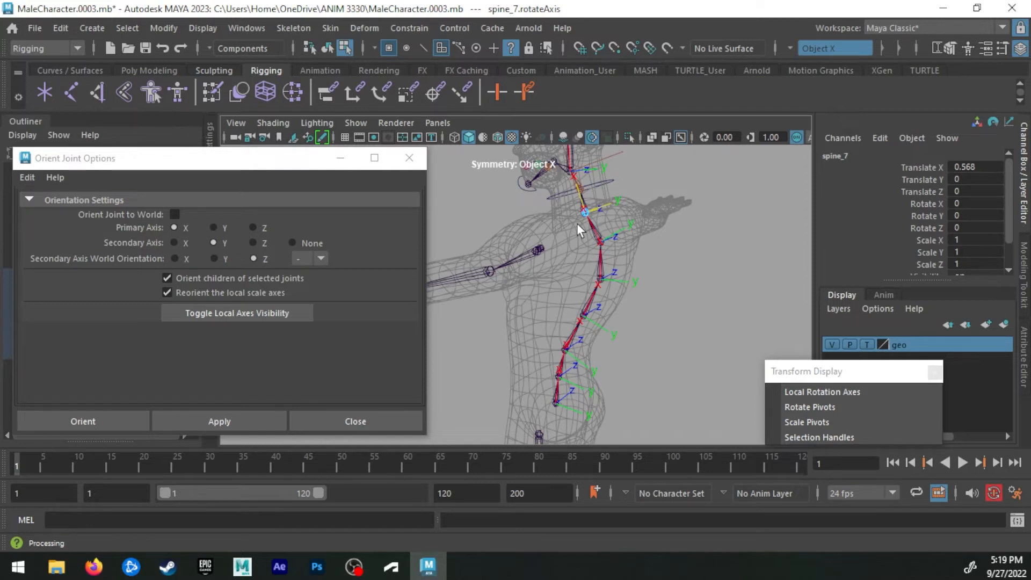
pyautogui.keyDown('alt'); pyautogui.moveTo(615, 336); pyautogui.dragTo(568, 285); pyautogui.keyUp('alt')
pyautogui.keyDown('alt'); pyautogui.moveTo(569, 285); pyautogui.dragTo(627, 236, button='middle'); pyautogui.keyUp('alt')
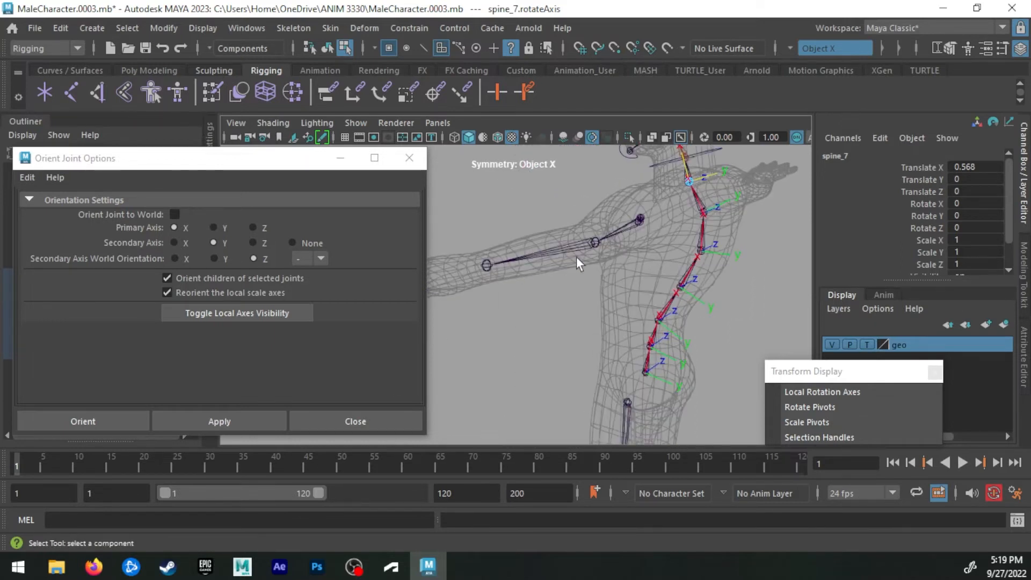
pyautogui.keyDown('alt'); pyautogui.moveTo(575, 256); pyautogui.dragTo(530, 273, button='middle'); pyautogui.keyUp('alt')
pyautogui.moveTo(657, 210); pyautogui.dragTo(659, 163, button='right')
pyautogui.click(744, 327)
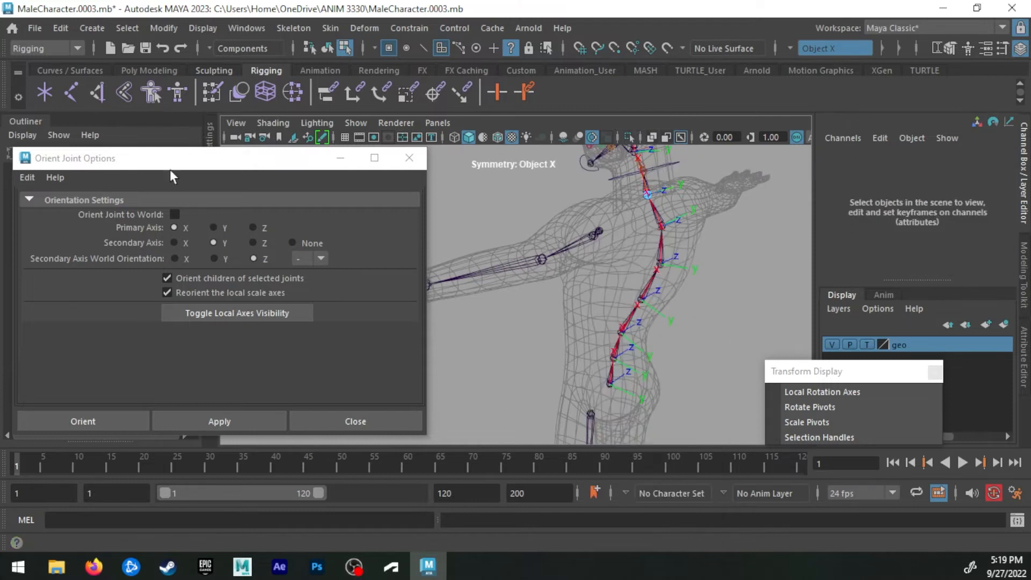
# Minimize the Orient Joint options and hide the local rotation axes of joints spine_1 through spine_7
pyautogui.moveTo(284, 159); pyautogui.dragTo(468, 130)
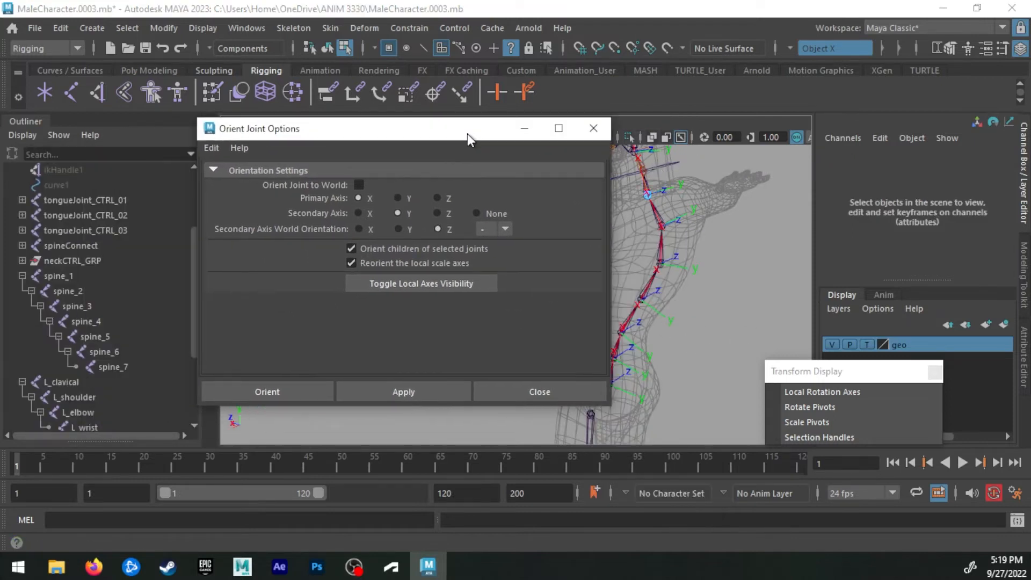
pyautogui.click(526, 129)
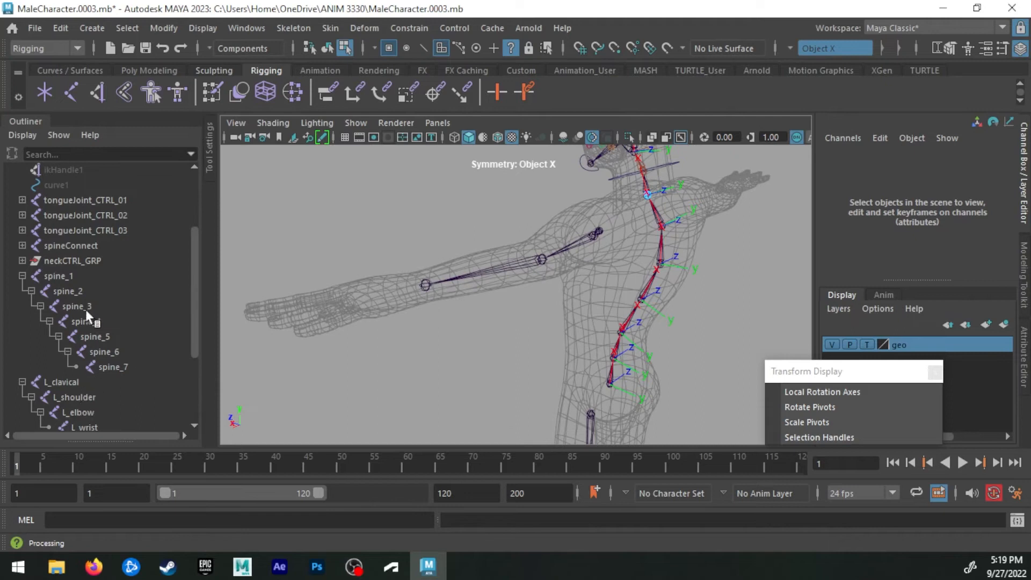
pyautogui.click(77, 277)
pyautogui.keyDown('shift'); pyautogui.click(120, 360); pyautogui.keyUp('shift')
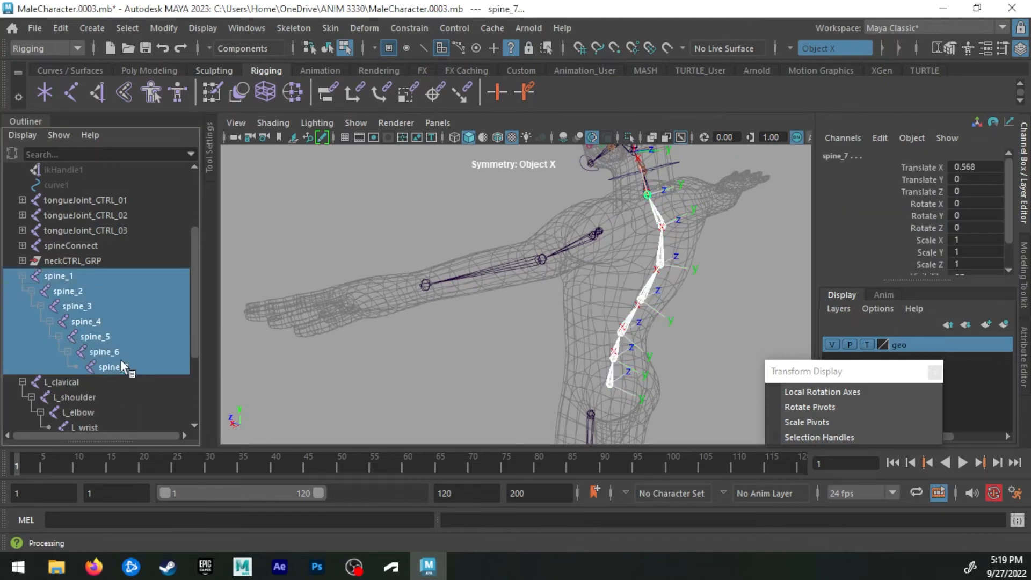
pyautogui.moveTo(768, 378); pyautogui.dragTo(714, 372)
pyautogui.click(774, 386)
# Return to object selection mode and hide the local rotation axes of the head joint headJNT
pyautogui.keyDown('alt'); pyautogui.moveTo(569, 312); pyautogui.dragTo(598, 333); pyautogui.keyUp('alt')
pyautogui.keyDown('alt'); pyautogui.moveTo(598, 333); pyautogui.dragTo(575, 425, button='middle'); pyautogui.keyUp('alt')
pyautogui.click(604, 185)
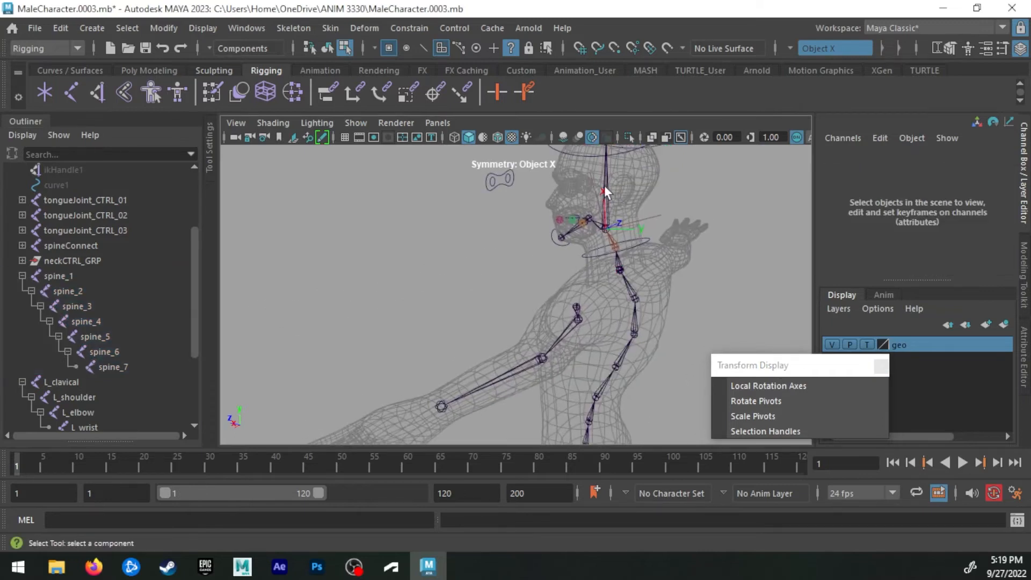
pyautogui.keyDown('alt'); pyautogui.moveTo(582, 269); pyautogui.dragTo(548, 325, button='middle'); pyautogui.keyUp('alt')
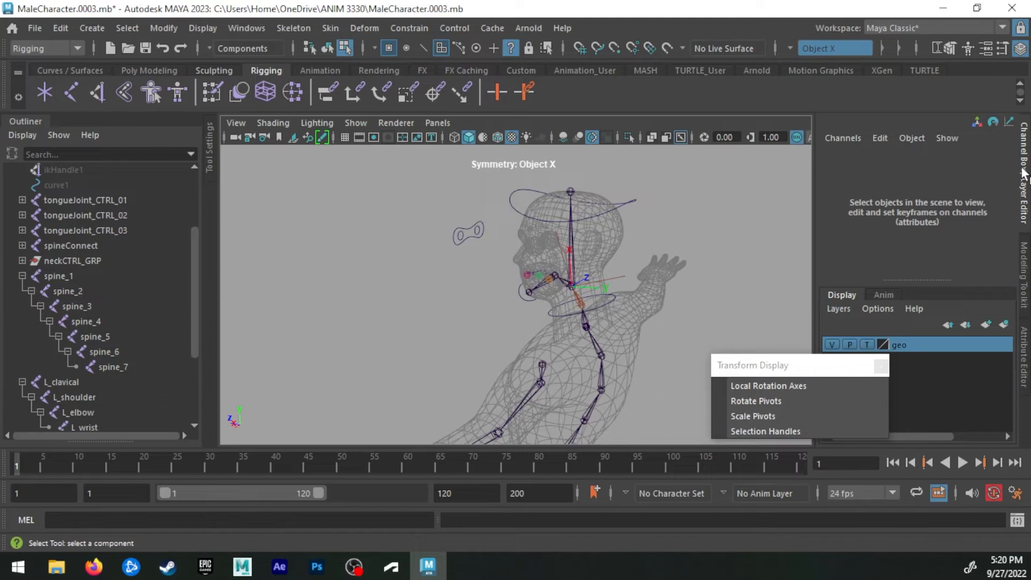
pyautogui.click(326, 48)
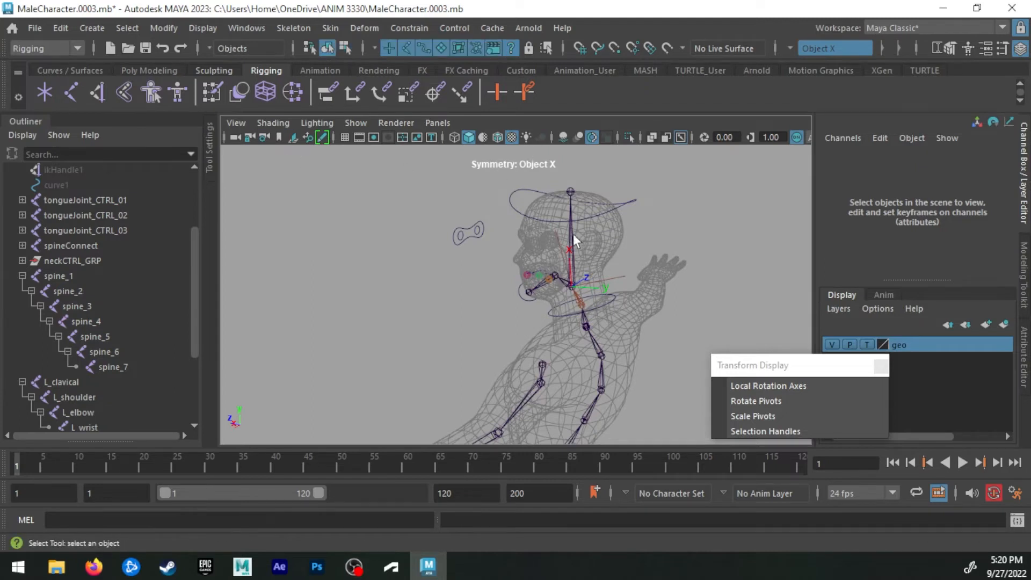
pyautogui.click(573, 234)
pyautogui.click(793, 385)
# Examine the left hand's wrist, palm and finger geometry from the perspective and top views
pyautogui.keyDown('alt'); pyautogui.moveTo(697, 371); pyautogui.dragTo(668, 301); pyautogui.keyUp('alt')
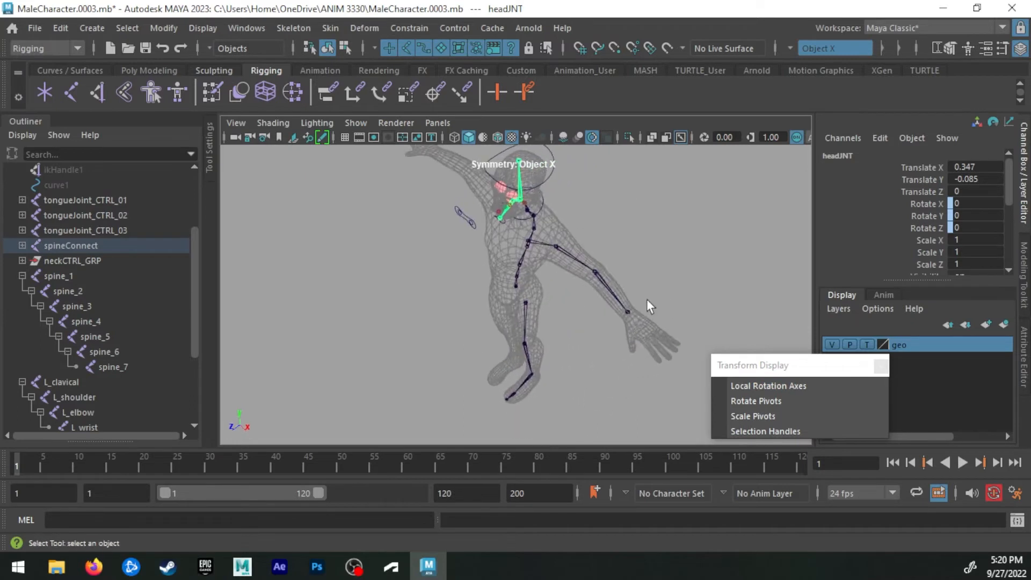
pyautogui.keyDown('alt'); pyautogui.moveTo(667, 301); pyautogui.dragTo(488, 317, button='middle'); pyautogui.keyUp('alt')
pyautogui.keyDown('alt'); pyautogui.moveTo(488, 317); pyautogui.dragTo(606, 295, button='right'); pyautogui.keyUp('alt')
pyautogui.keyDown('alt'); pyautogui.moveTo(606, 295); pyautogui.dragTo(497, 192, button='middle'); pyautogui.keyUp('alt')
pyautogui.keyDown('alt'); pyautogui.moveTo(448, 218); pyautogui.dragTo(440, 271, button='middle'); pyautogui.keyUp('alt')
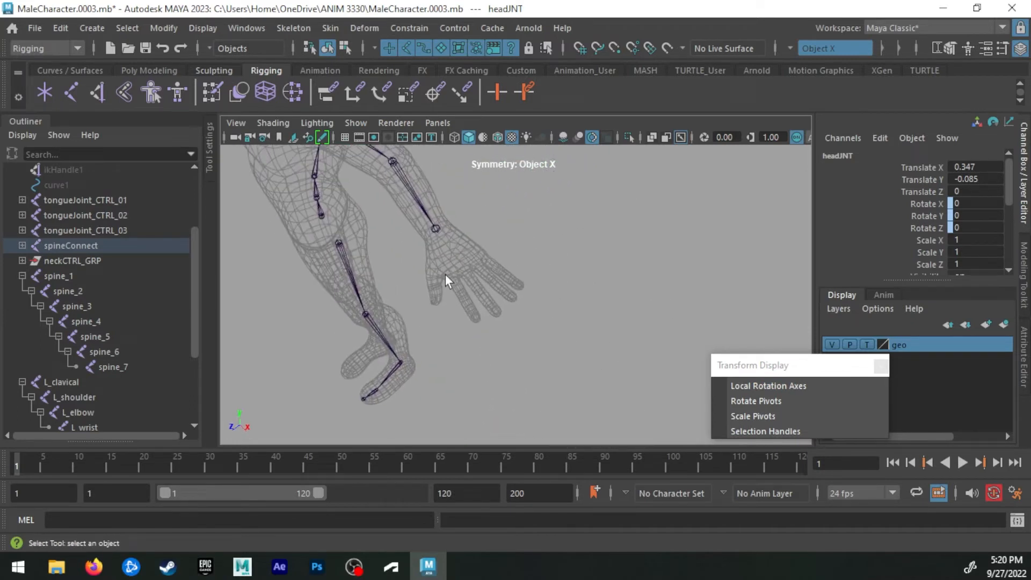
pyautogui.press('space')
pyautogui.keyDown('alt'); pyautogui.moveTo(406, 208); pyautogui.dragTo(243, 199, button='middle'); pyautogui.keyUp('alt')
pyautogui.keyDown('alt'); pyautogui.moveTo(242, 200); pyautogui.dragTo(414, 217, button='right'); pyautogui.keyUp('alt')
pyautogui.press('space')
pyautogui.keyDown('alt'); pyautogui.moveTo(471, 269); pyautogui.dragTo(449, 202, button='middle'); pyautogui.keyUp('alt')
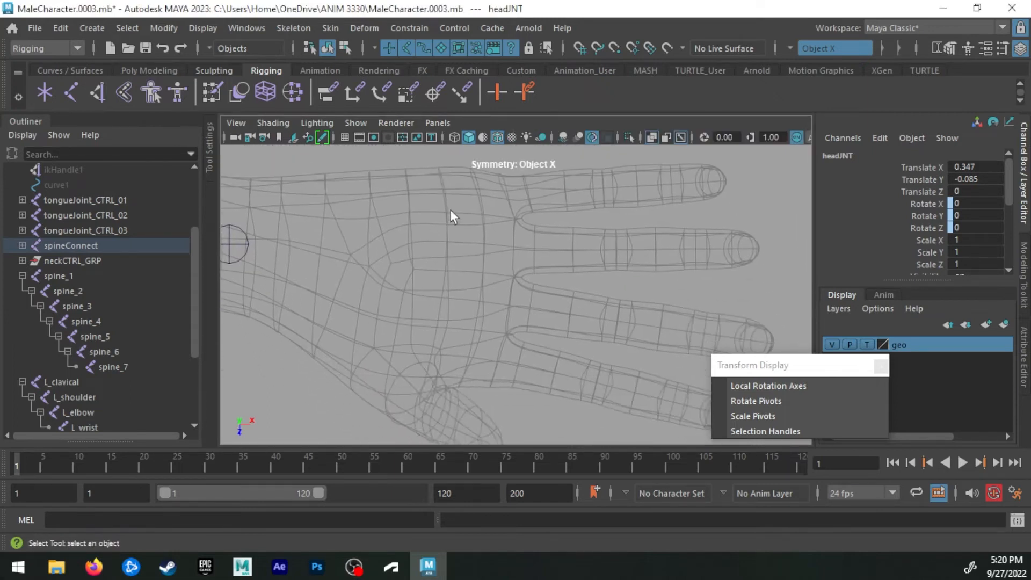
pyautogui.keyDown('alt'); pyautogui.moveTo(449, 201); pyautogui.dragTo(416, 224, button='right'); pyautogui.keyUp('alt')
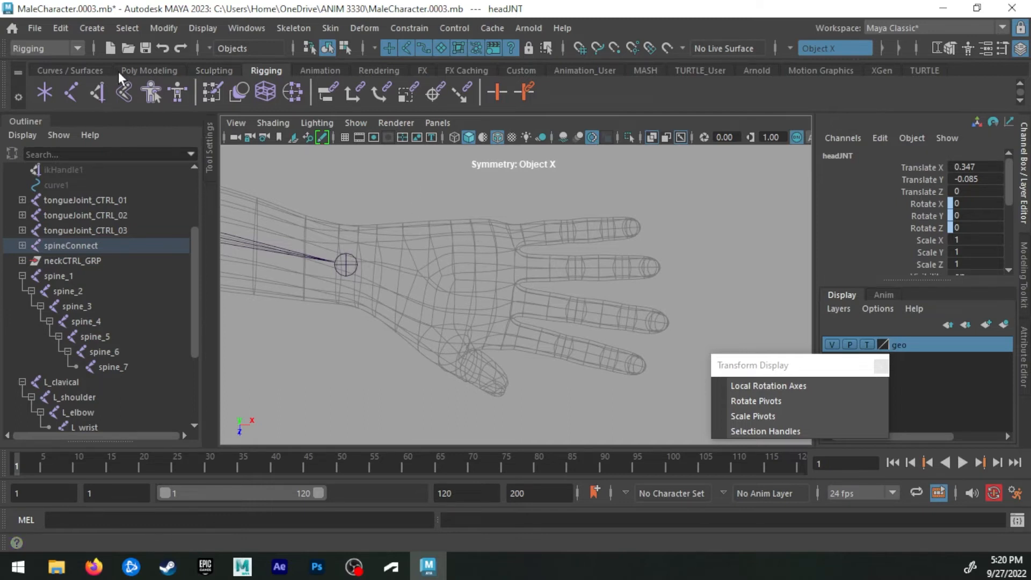
# Enable Projected Centering for the Joint Tool and put its settings away
pyautogui.click(72, 91)
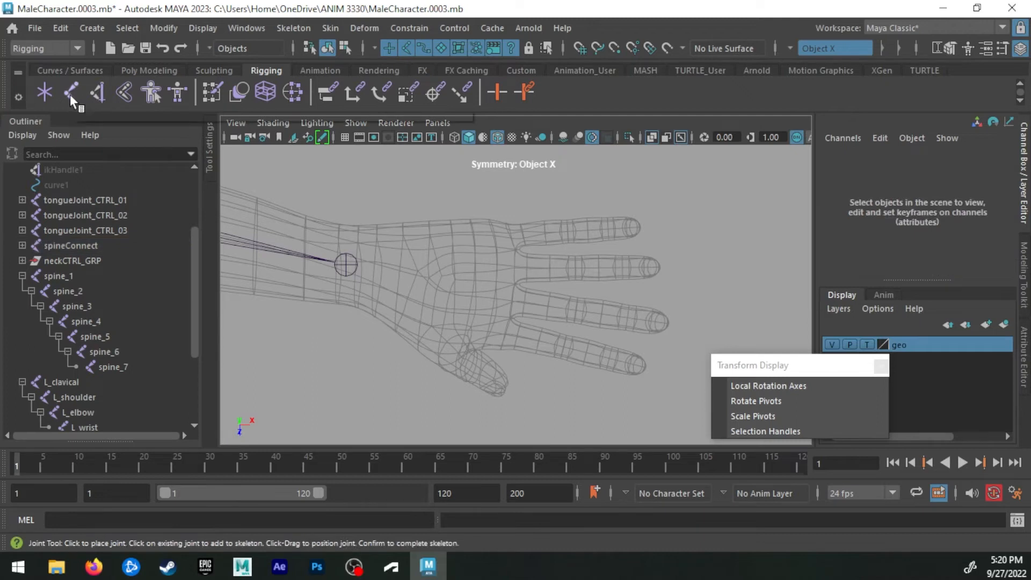
pyautogui.doubleClick(70, 95)
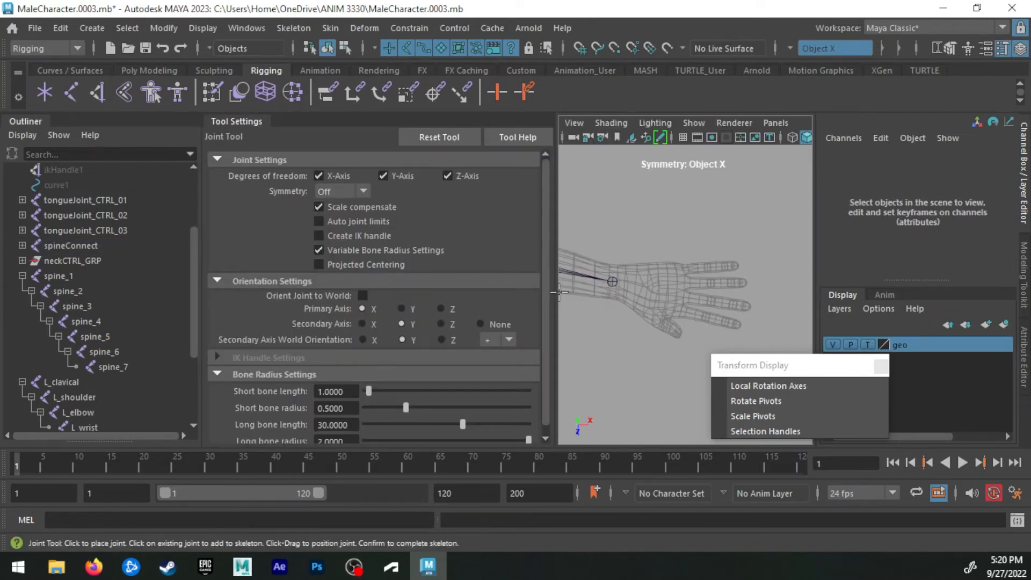
pyautogui.click(339, 264)
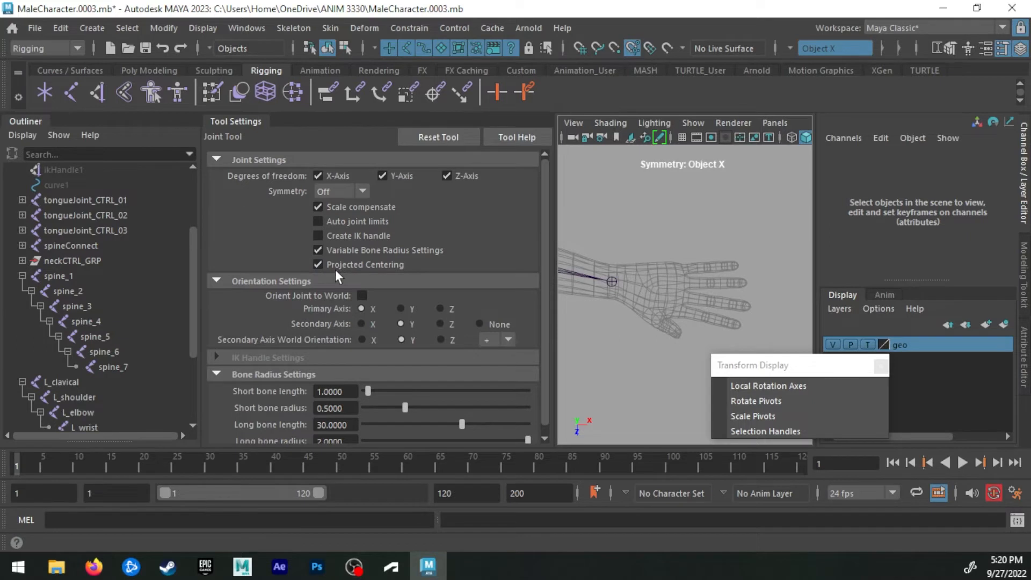
pyautogui.click(236, 122)
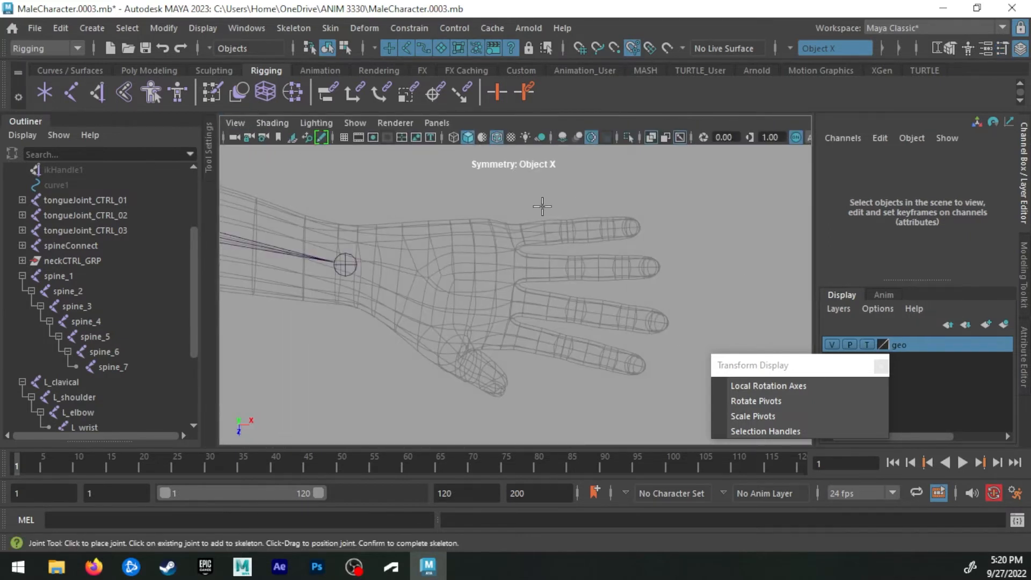
# Try to place a joint inside the left hand mesh in the perspective view, and undo it
pyautogui.press('space')
pyautogui.press('space')
pyautogui.keyDown('alt'); pyautogui.moveTo(503, 325); pyautogui.dragTo(554, 258, button='right'); pyautogui.keyUp('alt')
pyautogui.keyDown('alt'); pyautogui.moveTo(555, 258); pyautogui.dragTo(565, 256); pyautogui.keyUp('alt')
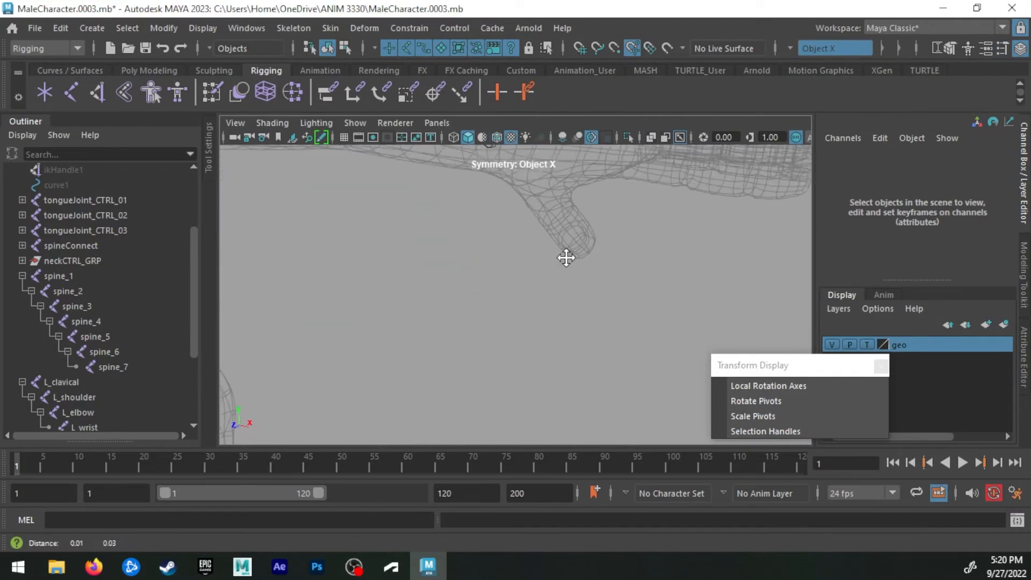
pyautogui.keyDown('alt'); pyautogui.moveTo(566, 255); pyautogui.dragTo(502, 289, button='middle'); pyautogui.keyUp('alt')
pyautogui.click(430, 289)
pyautogui.moveTo(430, 290); pyautogui.dragTo(461, 293)
pyautogui.hotkey('ctrl', 'z')
pyautogui.press('q')
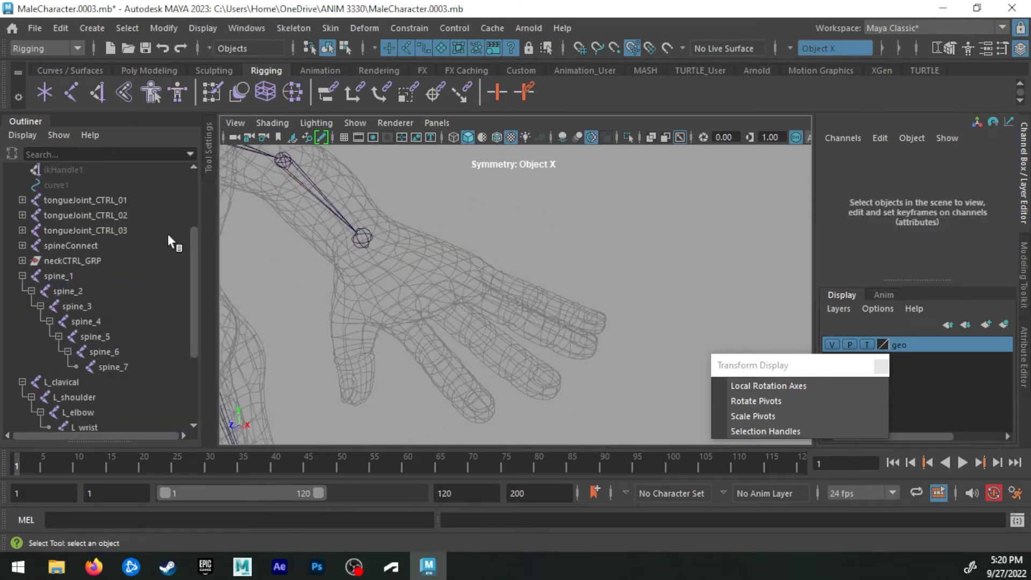
# Set the geo layer to reference display and try to place a joint on the left palm
pyautogui.click(866, 344)
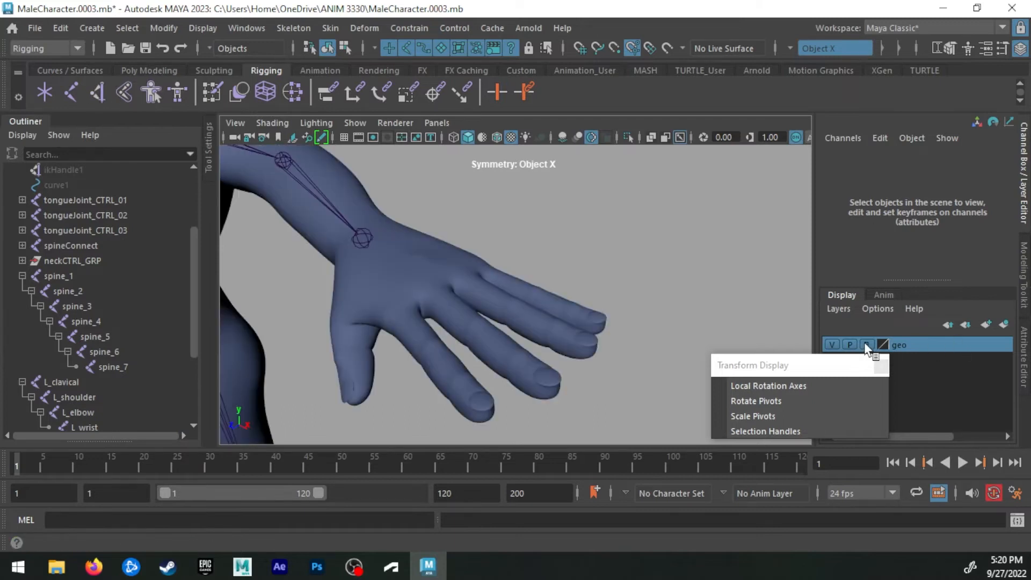
pyautogui.click(70, 89)
pyautogui.moveTo(388, 269); pyautogui.dragTo(389, 280)
pyautogui.keyDown('alt'); pyautogui.moveTo(406, 285); pyautogui.dragTo(449, 283); pyautogui.keyUp('alt')
pyautogui.hotkey('ctrl', 'z')
pyautogui.press('space')
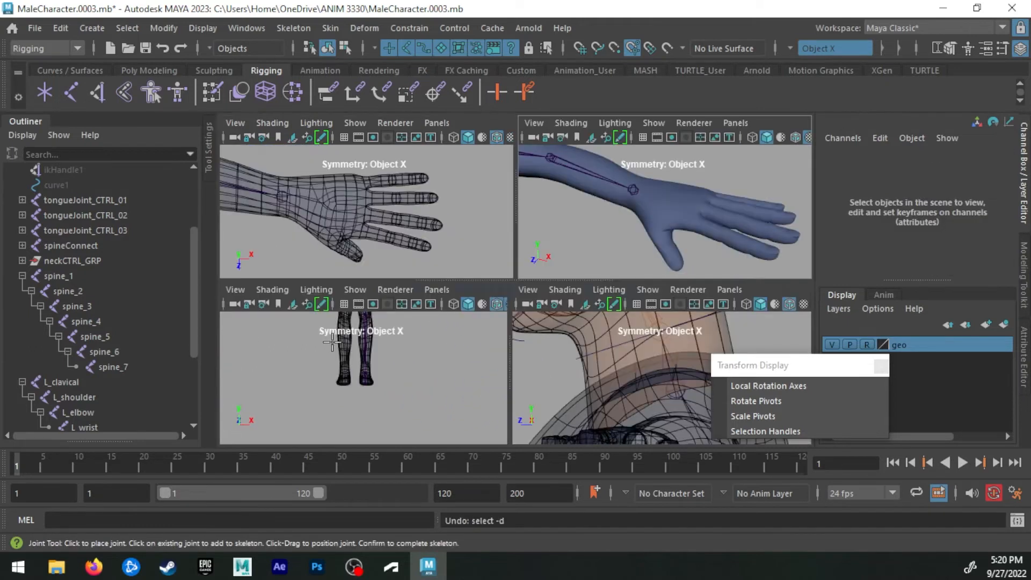
# Try to place a joint on the left palm in the top view, and undo it
pyautogui.moveTo(354, 196)
pyautogui.mouseDown()
pyautogui.moveTo(341, 212)
pyautogui.moveTo(342, 194)
pyautogui.mouseUp()
pyautogui.scroll(3, 317, 355)
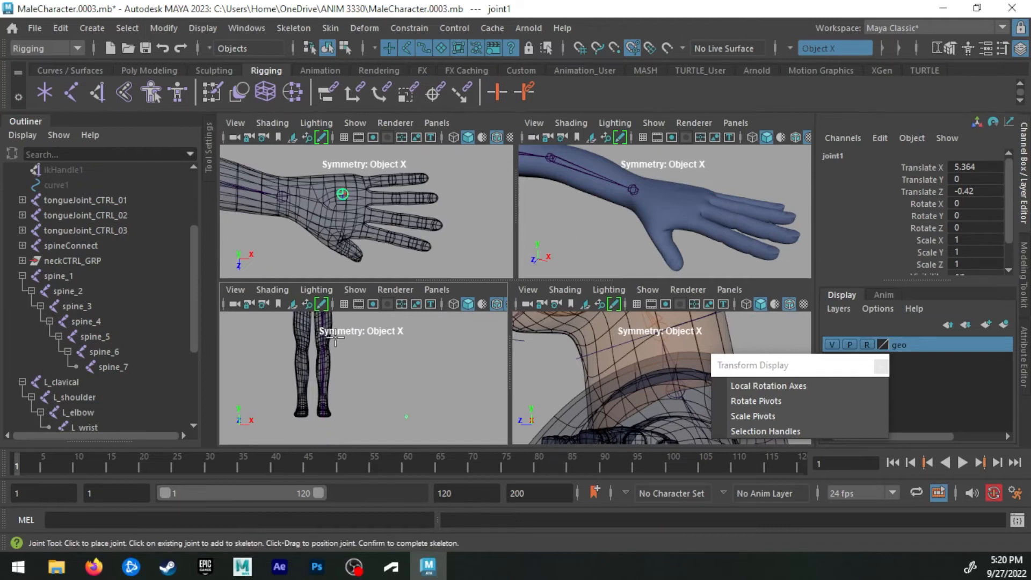
pyautogui.hotkey('ctrl', 'z')
pyautogui.press('q')
# Set the geo layer to normal display, compare it with template and reference display, and undo the test joint in the palm
pyautogui.click(866, 344)
pyautogui.hotkey('shift', 'z')
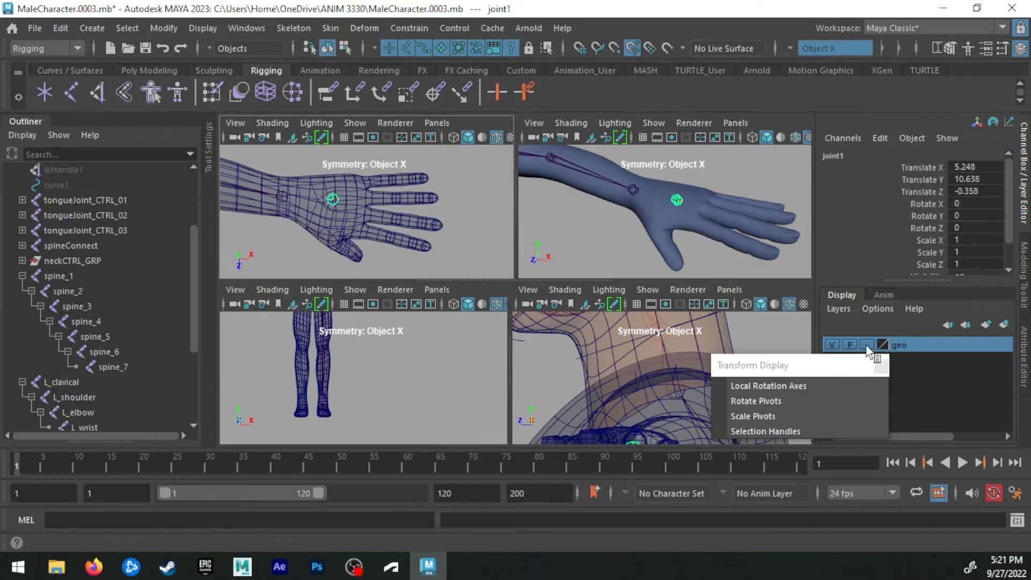
pyautogui.click(866, 345)
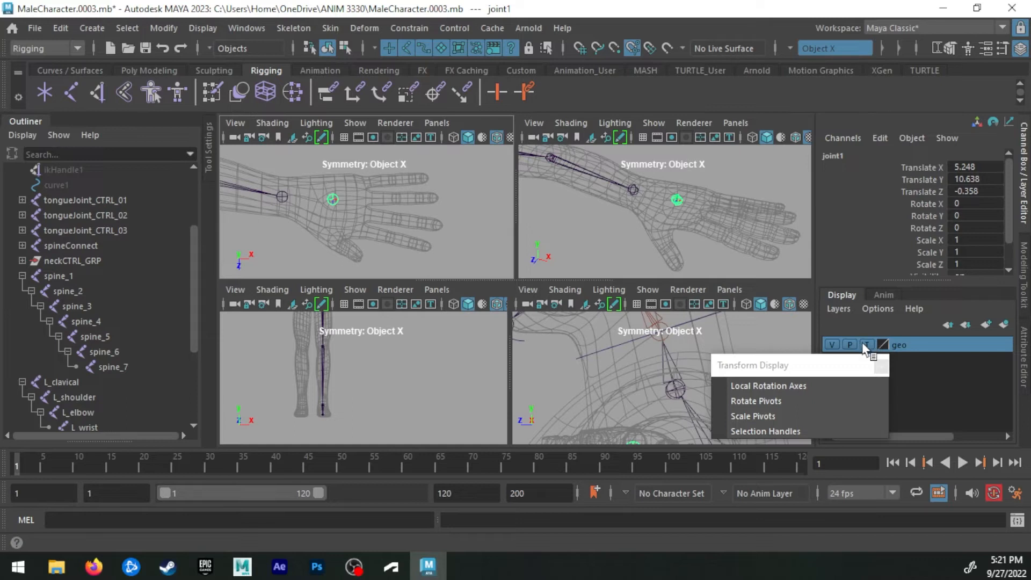
pyautogui.click(866, 344)
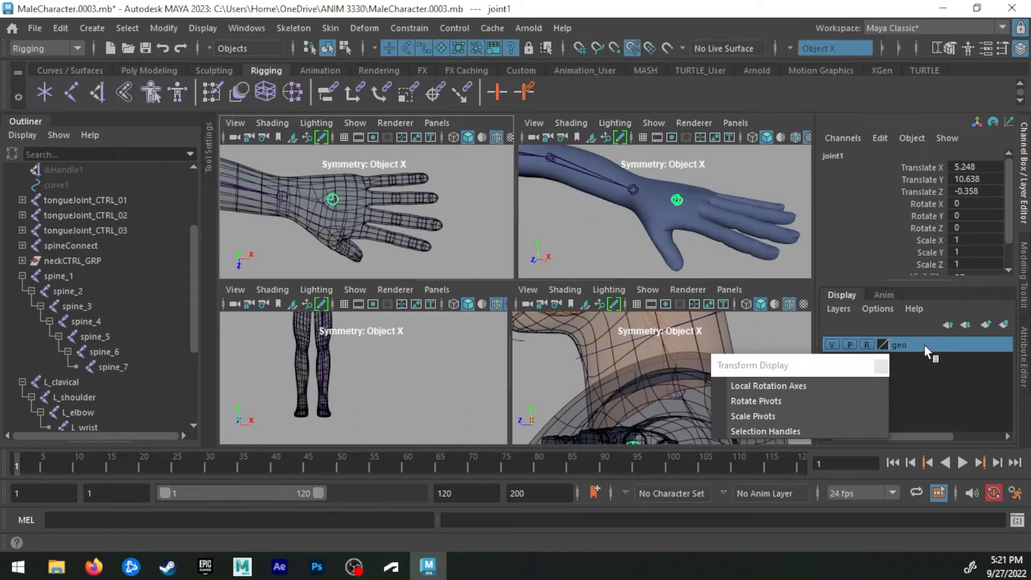
pyautogui.click(866, 344)
pyautogui.keyDown('alt'); pyautogui.moveTo(731, 214); pyautogui.dragTo(673, 215); pyautogui.keyUp('alt')
pyautogui.hotkey('ctrl', 'z')
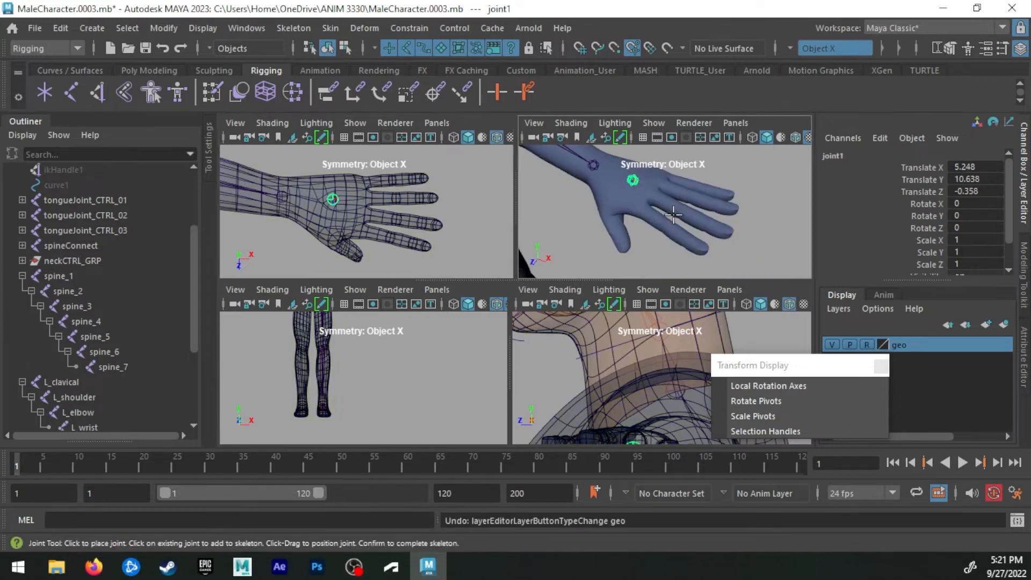
pyautogui.hotkey('ctrl', 'z')
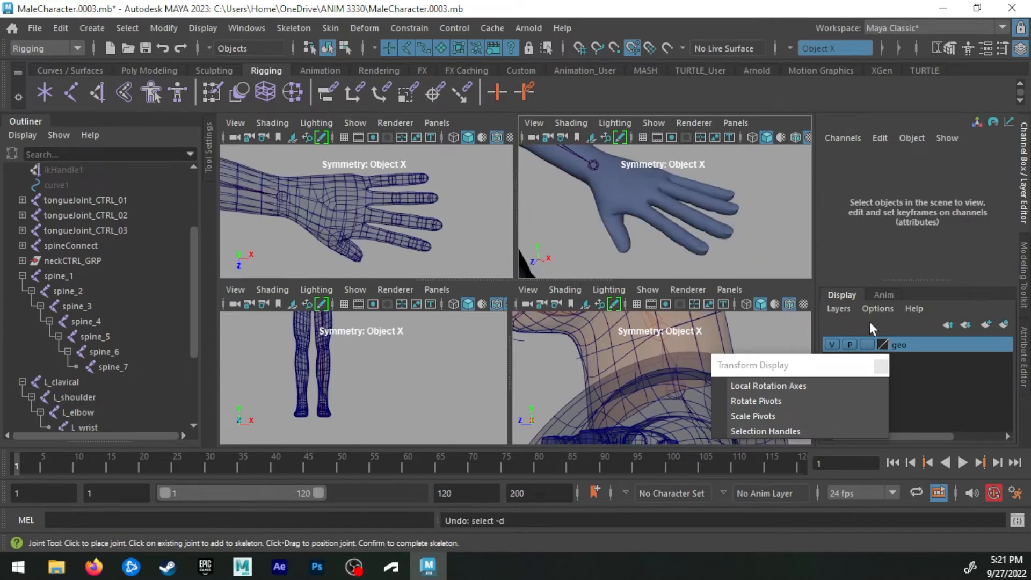
# Place a centered joint at the base of the left index finger, at about X 5.64, Y 10.66, Z 0.03
pyautogui.moveTo(717, 202)
pyautogui.keyDown('alt'); pyautogui.mouseDown()
pyautogui.moveTo(722, 179)
pyautogui.moveTo(709, 202)
pyautogui.mouseUp(); pyautogui.keyUp('alt')
pyautogui.keyDown('alt'); pyautogui.moveTo(709, 202); pyautogui.dragTo(743, 225, button='right'); pyautogui.keyUp('alt')
pyautogui.keyDown('alt'); pyautogui.moveTo(743, 225); pyautogui.dragTo(711, 200, button='middle'); pyautogui.keyUp('alt')
pyautogui.press('space')
pyautogui.click(407, 258)
pyautogui.keyDown('alt'); pyautogui.moveTo(408, 258); pyautogui.dragTo(453, 244, button='middle'); pyautogui.keyUp('alt')
pyautogui.keyDown('alt'); pyautogui.moveTo(453, 244); pyautogui.dragTo(441, 269); pyautogui.keyUp('alt')
pyautogui.keyDown('alt'); pyautogui.moveTo(442, 269); pyautogui.dragTo(445, 333, button='middle'); pyautogui.keyUp('alt')
pyautogui.keyDown('alt'); pyautogui.moveTo(446, 333); pyautogui.dragTo(470, 295); pyautogui.keyUp('alt')
pyautogui.keyDown('alt'); pyautogui.moveTo(469, 295); pyautogui.dragTo(472, 365, button='middle'); pyautogui.keyUp('alt')
pyautogui.keyDown('alt'); pyautogui.moveTo(473, 365); pyautogui.dragTo(575, 410); pyautogui.keyUp('alt')
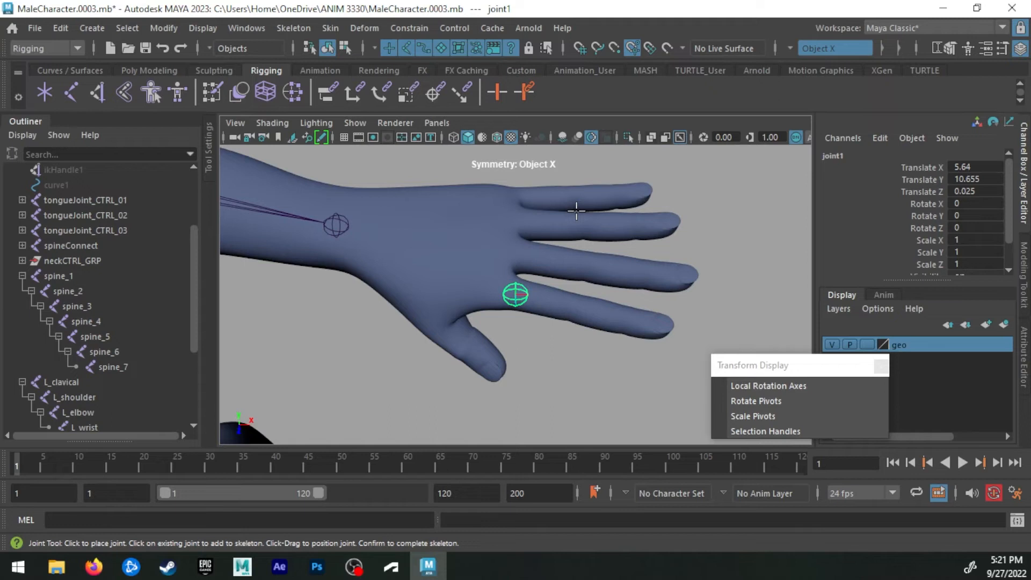
# Undo the joint at the index finger's base and place a centered joint in the palm in the top view, at about X 5.22, Z -0.30
pyautogui.keyDown('alt'); pyautogui.moveTo(540, 245); pyautogui.dragTo(491, 240); pyautogui.keyUp('alt')
pyautogui.hotkey('ctrl', 'z')
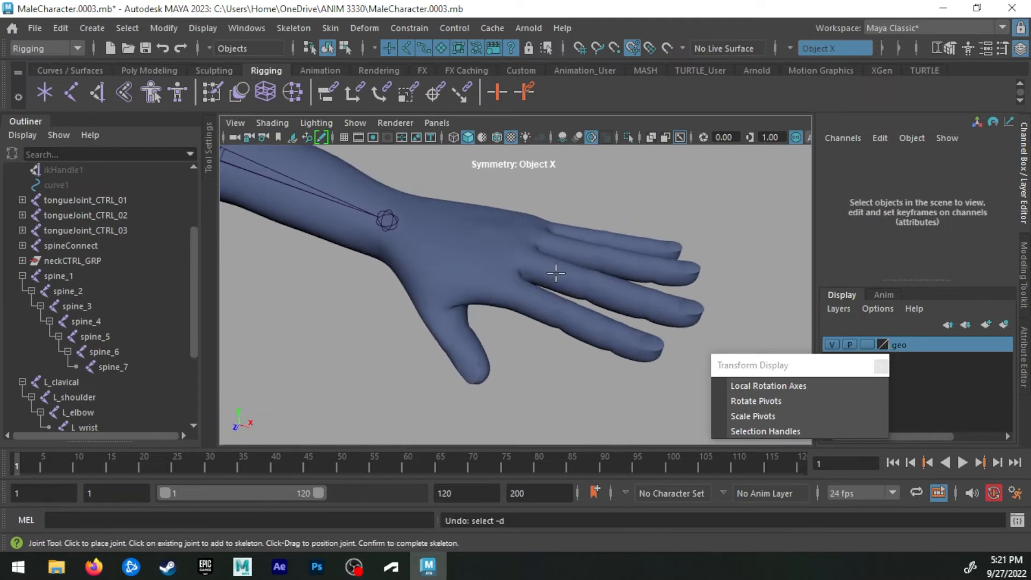
pyautogui.press('space')
pyautogui.press('space')
pyautogui.keyDown('alt'); pyautogui.moveTo(473, 273); pyautogui.dragTo(462, 242, button='middle'); pyautogui.keyUp('alt')
pyautogui.keyDown('alt'); pyautogui.moveTo(411, 247); pyautogui.dragTo(451, 271, button='right'); pyautogui.keyUp('alt')
pyautogui.keyDown('alt'); pyautogui.moveTo(457, 279); pyautogui.dragTo(437, 326, button='middle'); pyautogui.keyUp('alt')
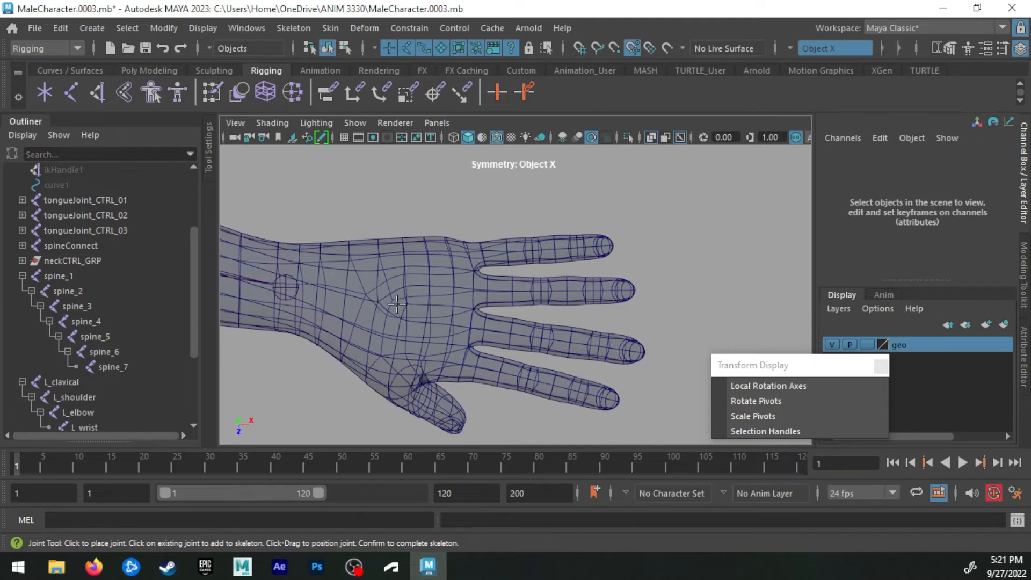
pyautogui.moveTo(394, 302); pyautogui.dragTo(394, 304)
pyautogui.press('q')
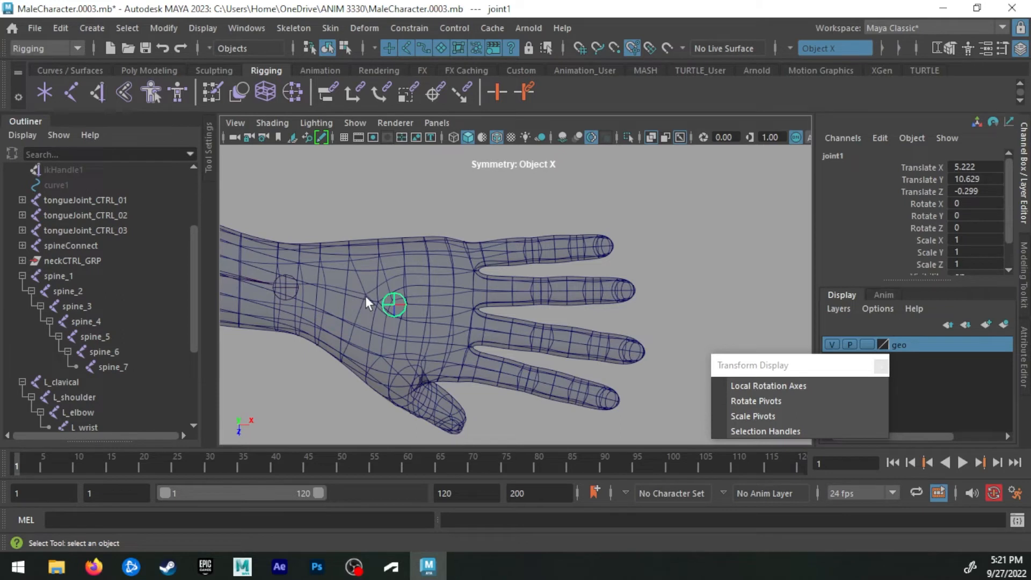
# Create a separate chain of three centered joints along the left little finger, at its base and two knuckles
pyautogui.keyDown('alt'); pyautogui.moveTo(410, 223); pyautogui.dragTo(433, 182, button='middle'); pyautogui.keyUp('alt')
pyautogui.click(433, 171)
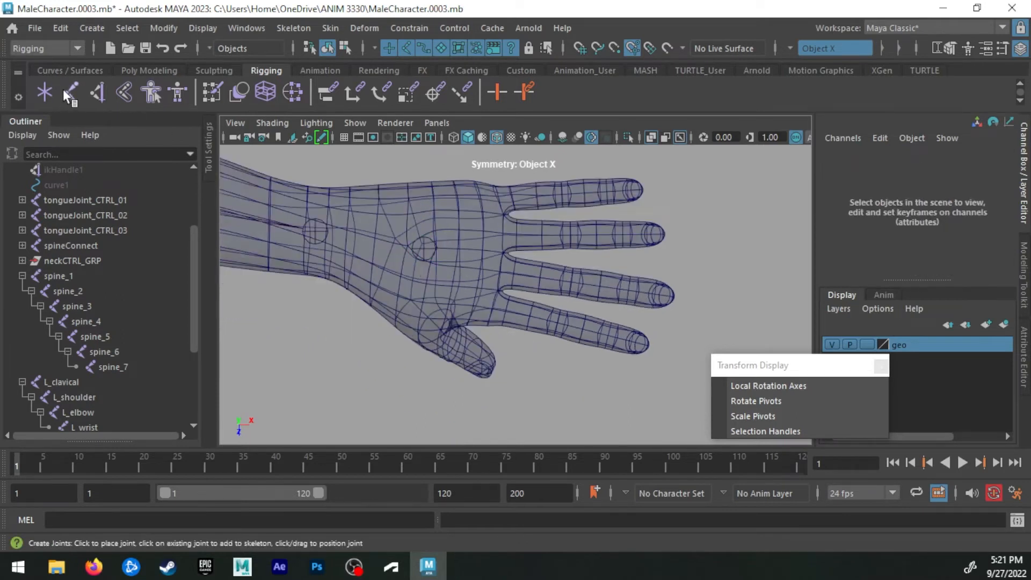
pyautogui.keyDown('alt'); pyautogui.moveTo(458, 248); pyautogui.dragTo(396, 313, button='middle'); pyautogui.keyUp('alt')
pyautogui.keyDown('alt'); pyautogui.moveTo(396, 313); pyautogui.dragTo(543, 263, button='right'); pyautogui.keyUp('alt')
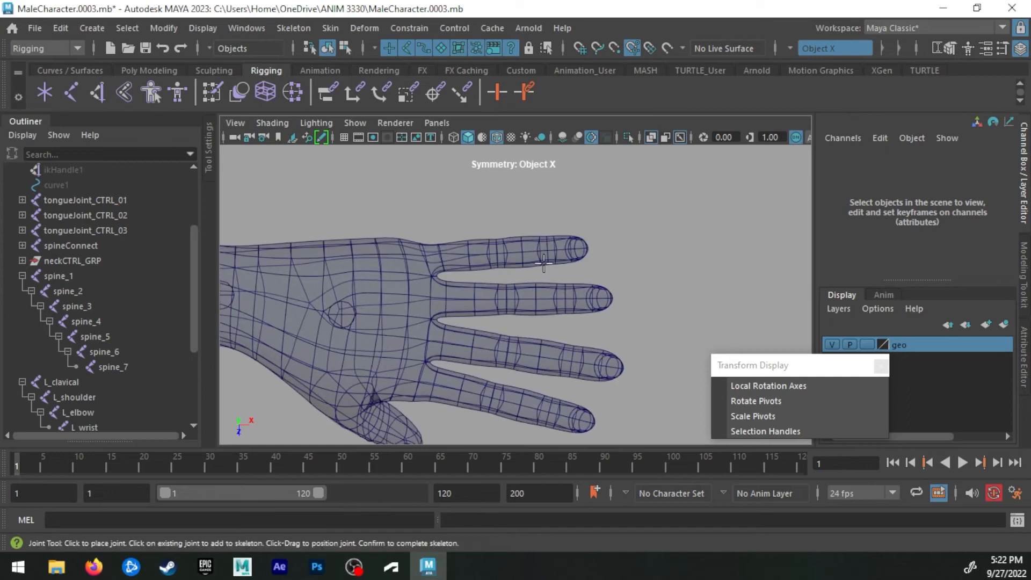
pyautogui.moveTo(421, 253); pyautogui.dragTo(424, 259)
pyautogui.moveTo(490, 254); pyautogui.dragTo(547, 250)
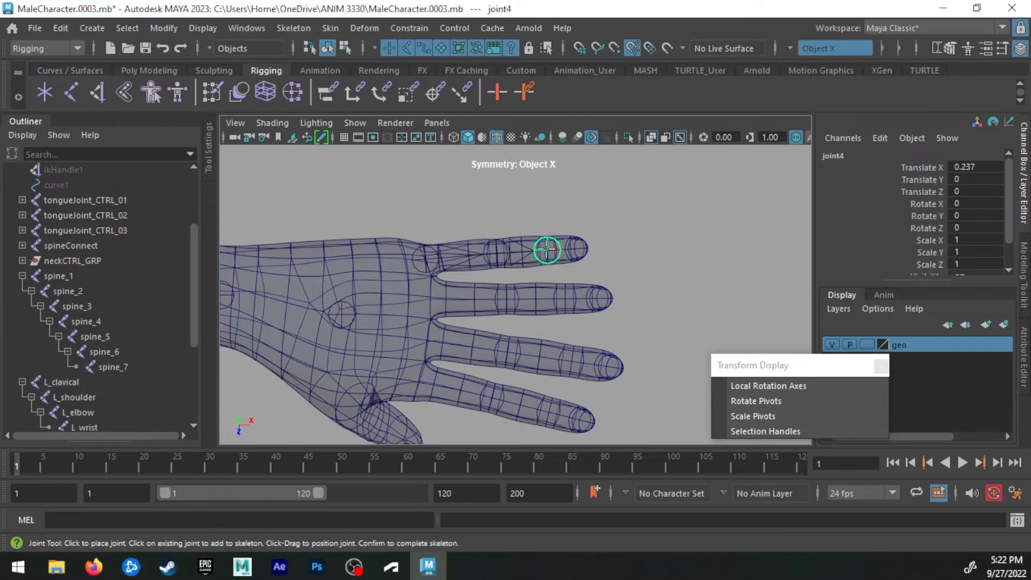
pyautogui.press('Return')
pyautogui.keyDown('alt'); pyautogui.moveTo(477, 303); pyautogui.dragTo(479, 288, button='middle'); pyautogui.keyUp('alt')
# Create a separate chain of four centered joints along the left ring finger, from its base through both knuckles to the fingertip
pyautogui.press('y')
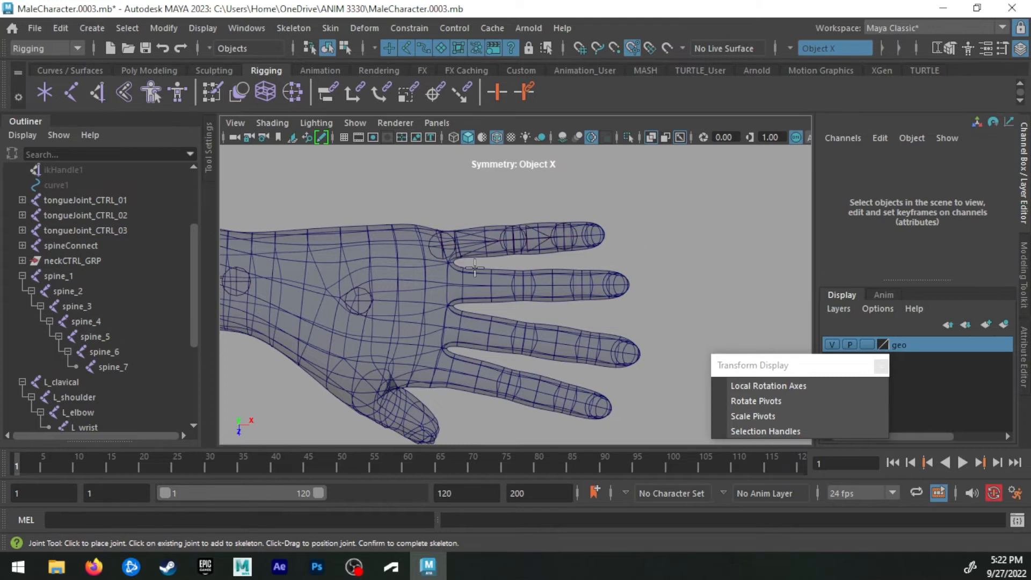
pyautogui.click(448, 285)
pyautogui.click(524, 285)
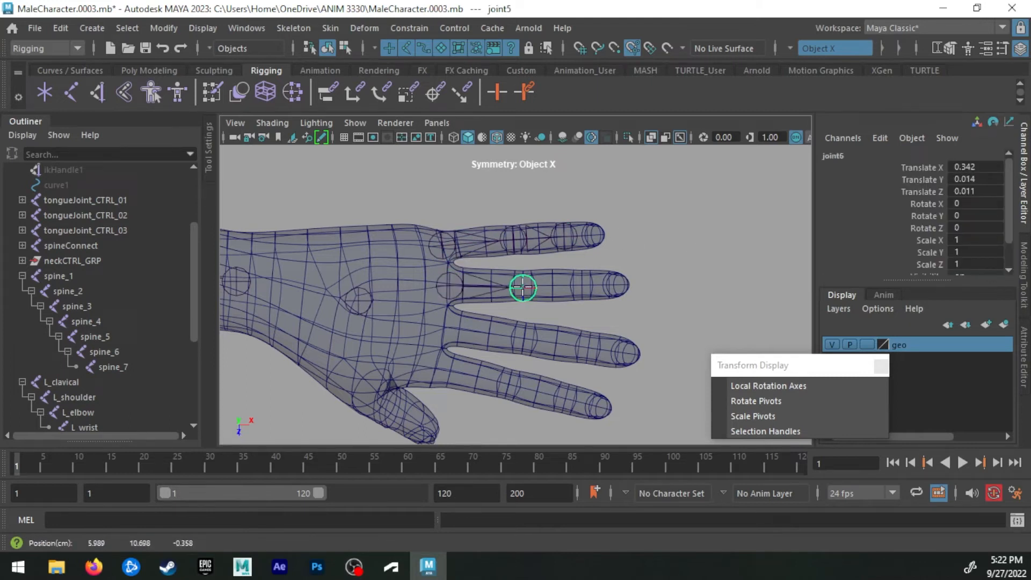
pyautogui.click(581, 285)
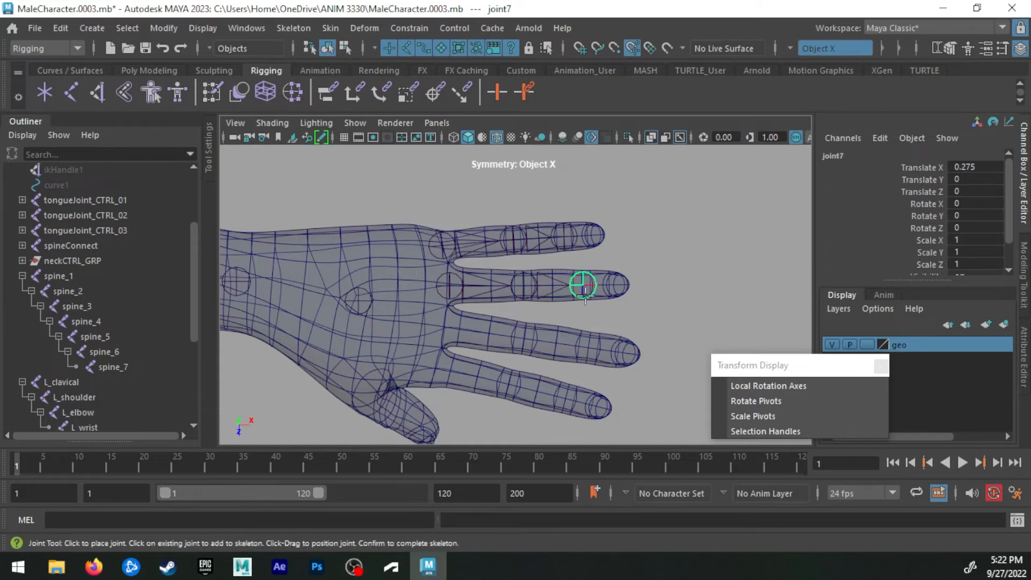
pyautogui.moveTo(621, 285); pyautogui.dragTo(628, 285)
pyautogui.press('Return')
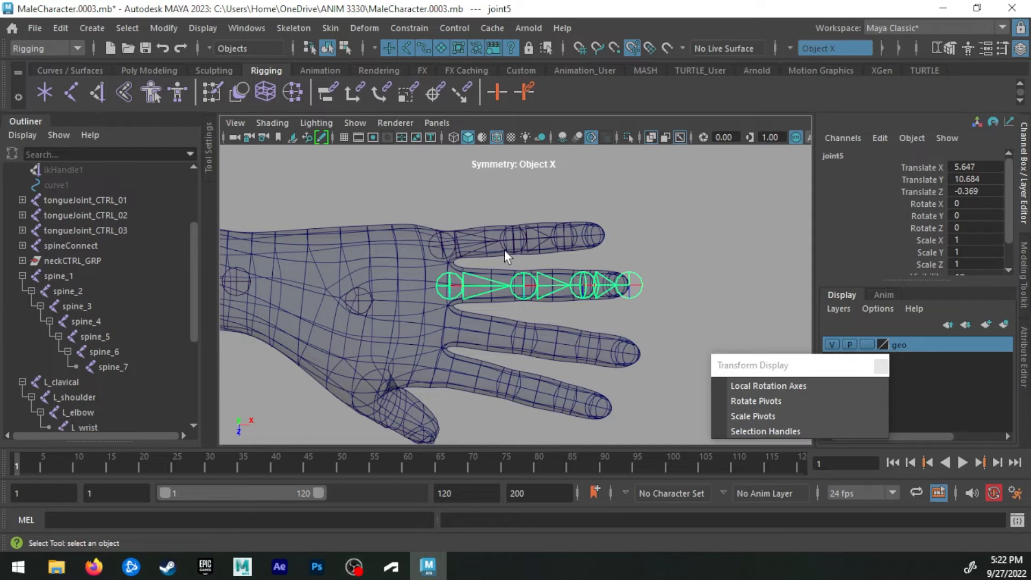
# Extend the little finger's joint chain with an end joint at the fingertip, at about X 6.37, Y 10.65, Z -0.61
pyautogui.click(445, 244)
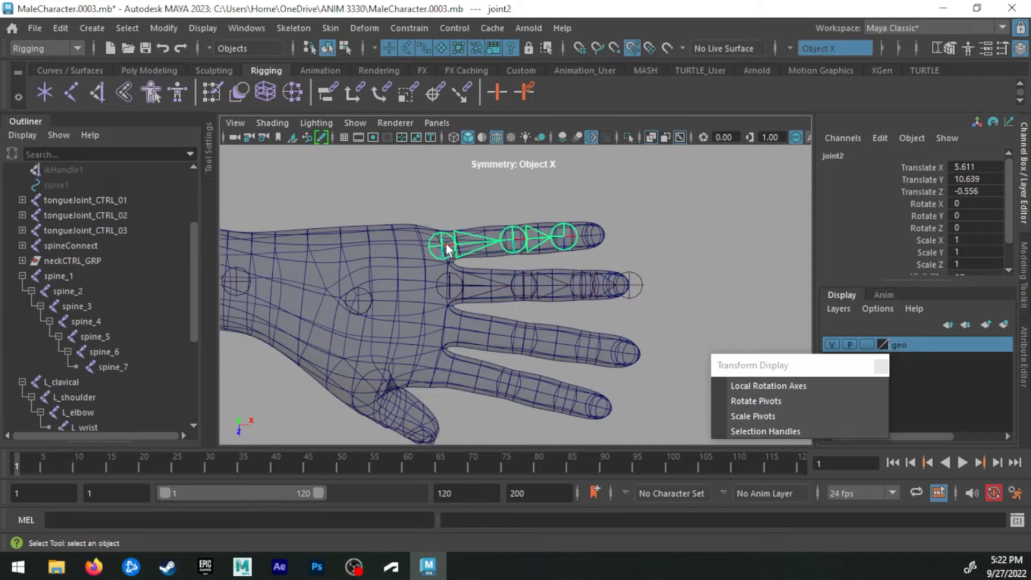
pyautogui.click(64, 91)
pyautogui.moveTo(564, 234); pyautogui.dragTo(604, 233)
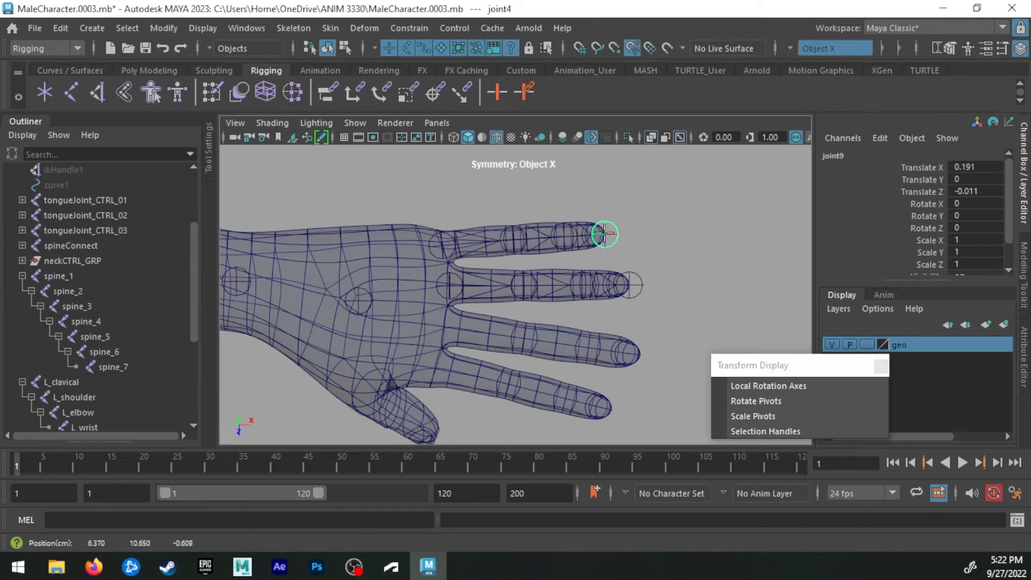
pyautogui.press('Return')
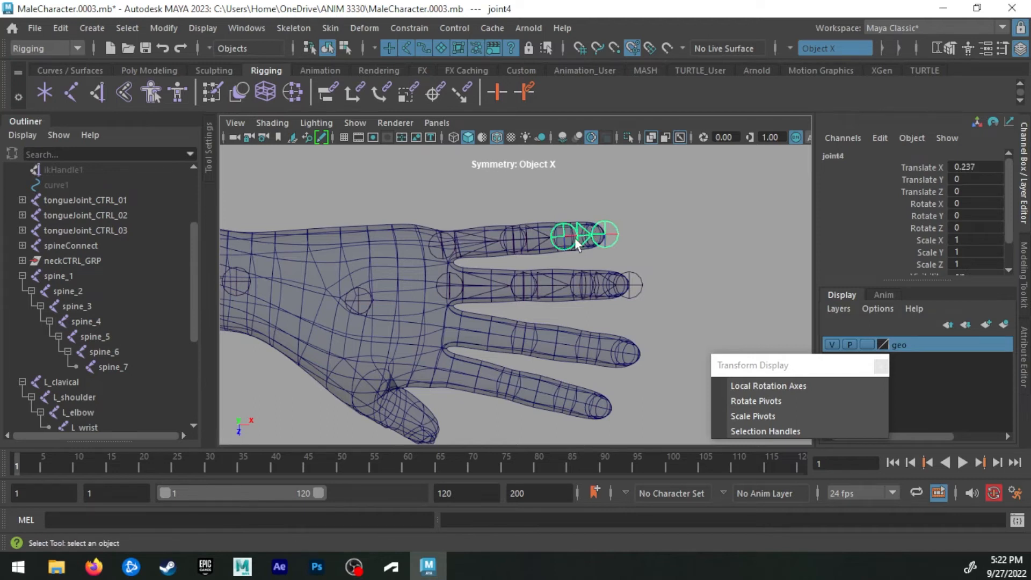
# Create a separate chain of four centered joints along the left middle finger, from its base through both knuckles to the fingertip
pyautogui.keyDown('alt'); pyautogui.moveTo(580, 326); pyautogui.dragTo(596, 303, button='middle'); pyautogui.keyUp('alt')
pyautogui.click(537, 304)
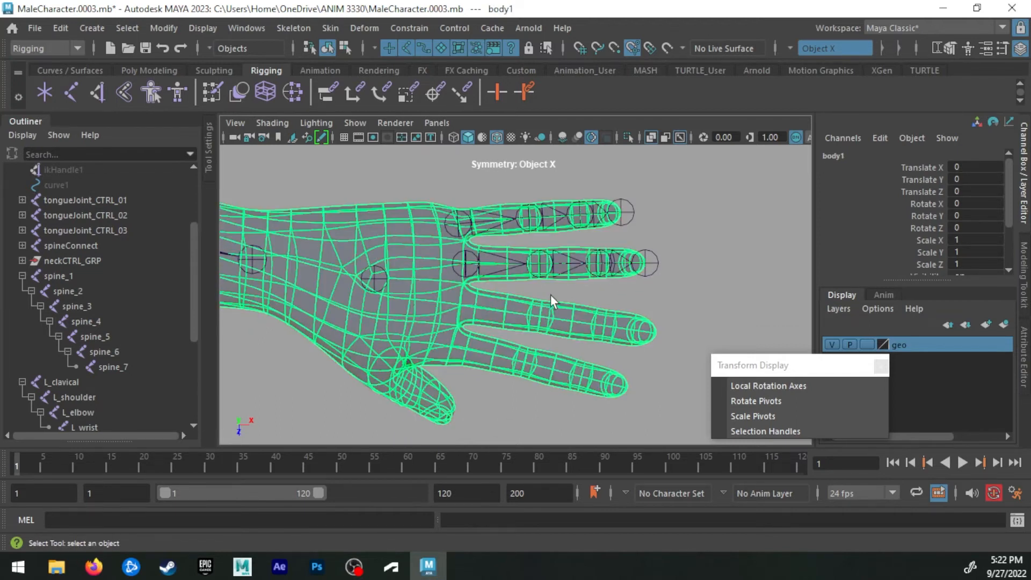
pyautogui.click(549, 294)
pyautogui.press('y')
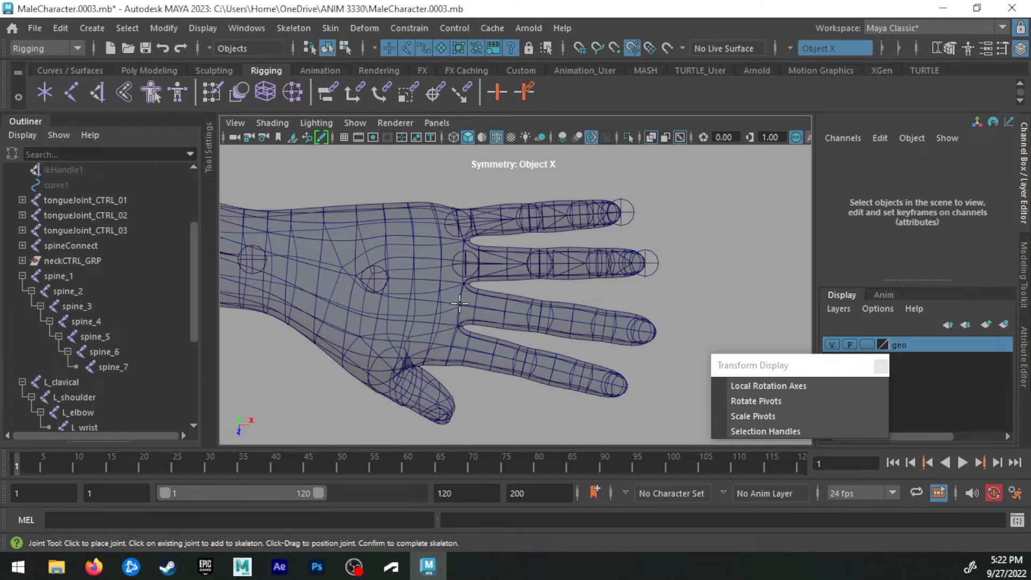
pyautogui.click(460, 303)
pyautogui.click(537, 316)
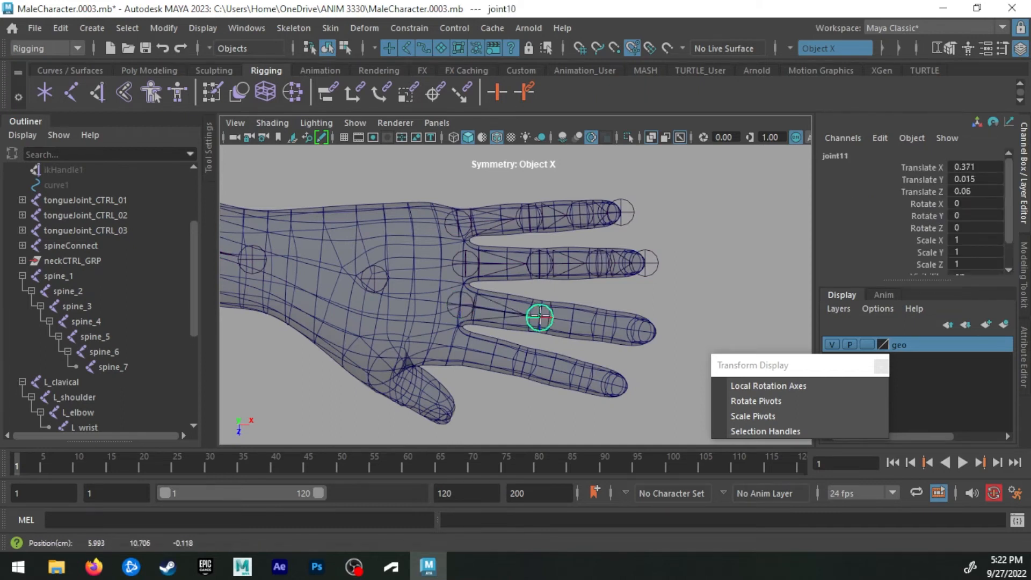
pyautogui.click(603, 326)
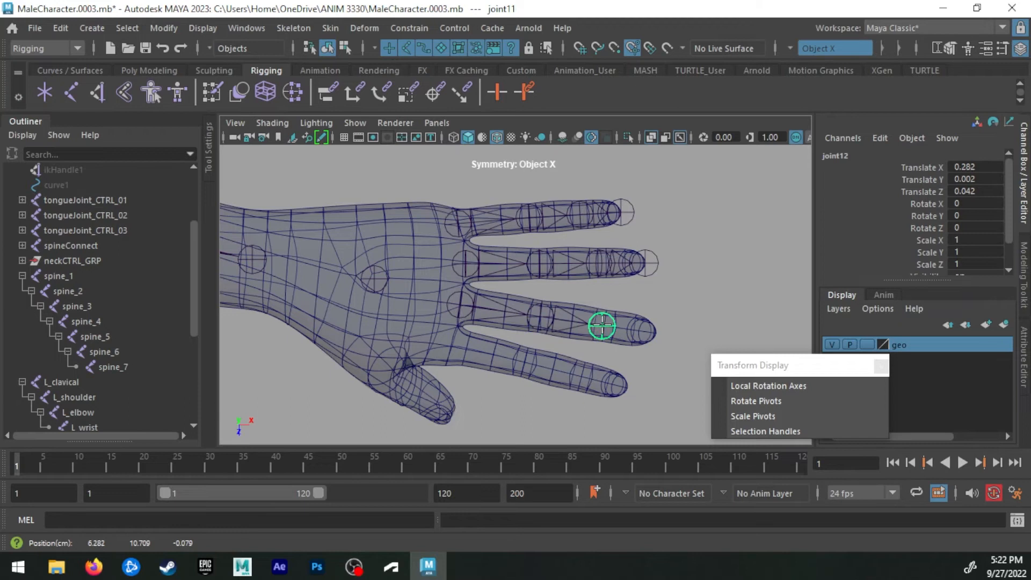
pyautogui.click(655, 333)
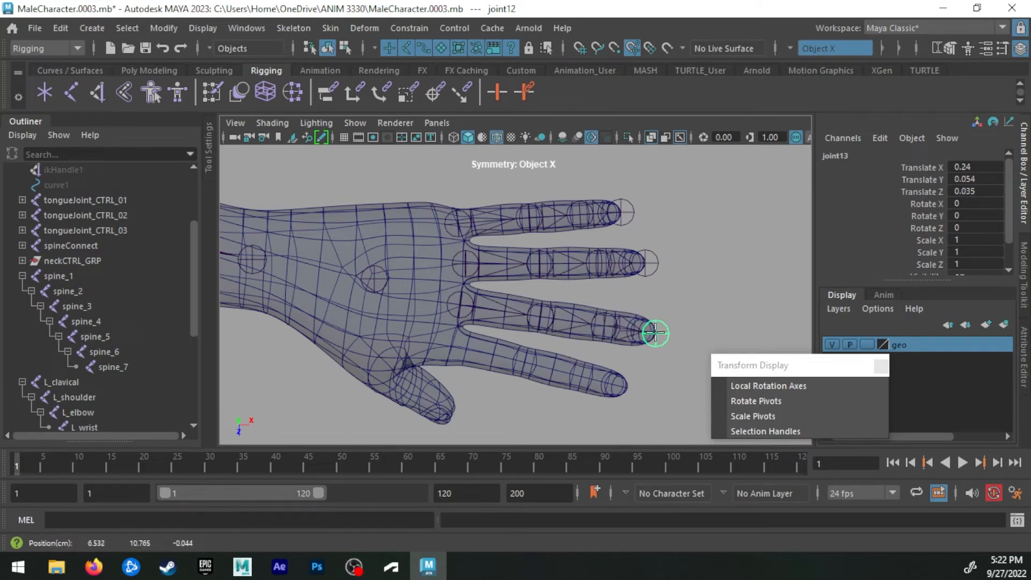
pyautogui.press('Return')
# Start a new joint chain on the left index finger with centered joints at its base and first knuckle
pyautogui.keyDown('alt'); pyautogui.moveTo(562, 340); pyautogui.dragTo(565, 278, button='middle'); pyautogui.keyUp('alt')
pyautogui.press('g')
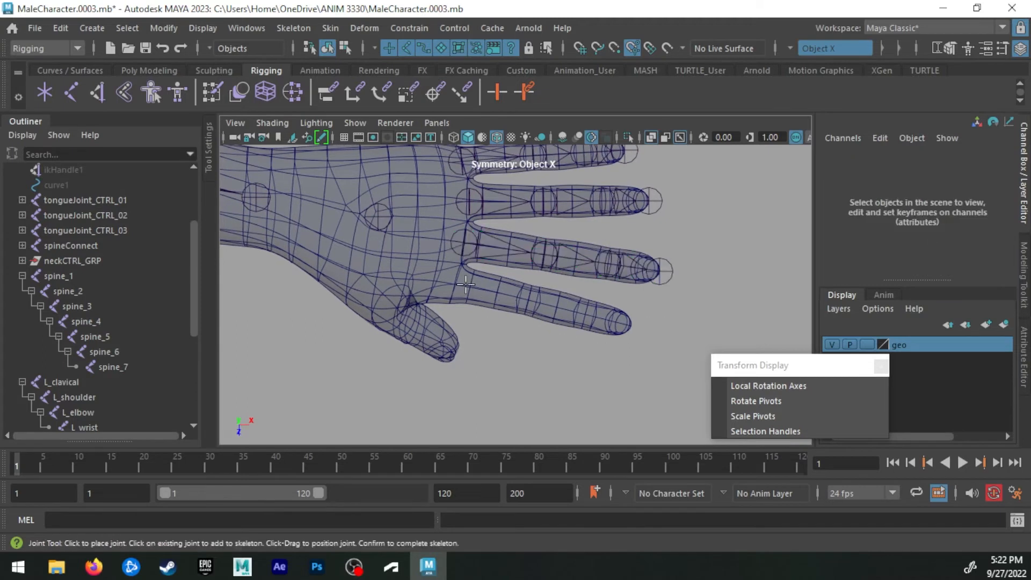
pyautogui.click(456, 281)
pyautogui.click(529, 299)
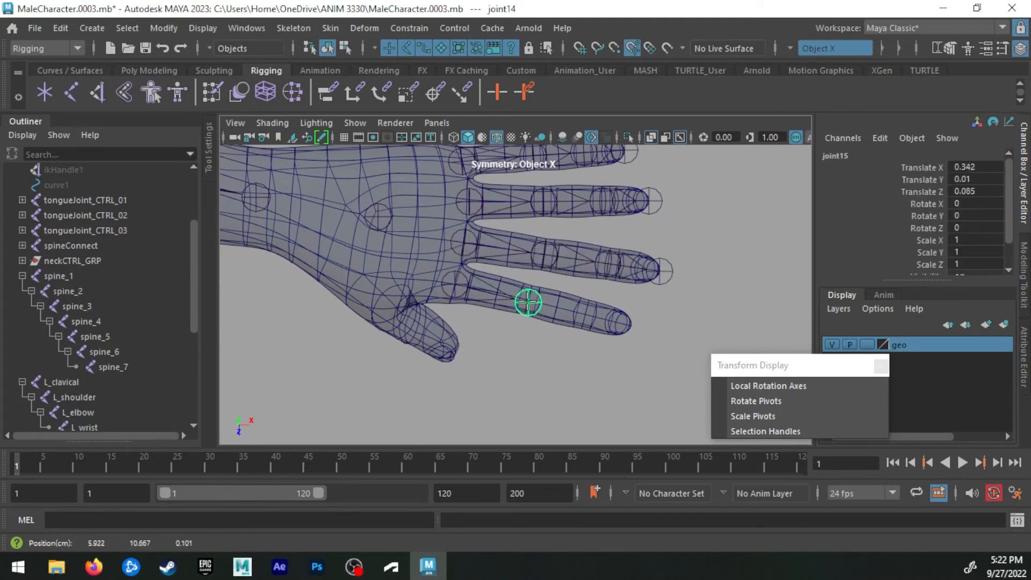
# Finish the index finger chain by placing joints at its outer knuckle and fingertip
pyautogui.click(584, 315)
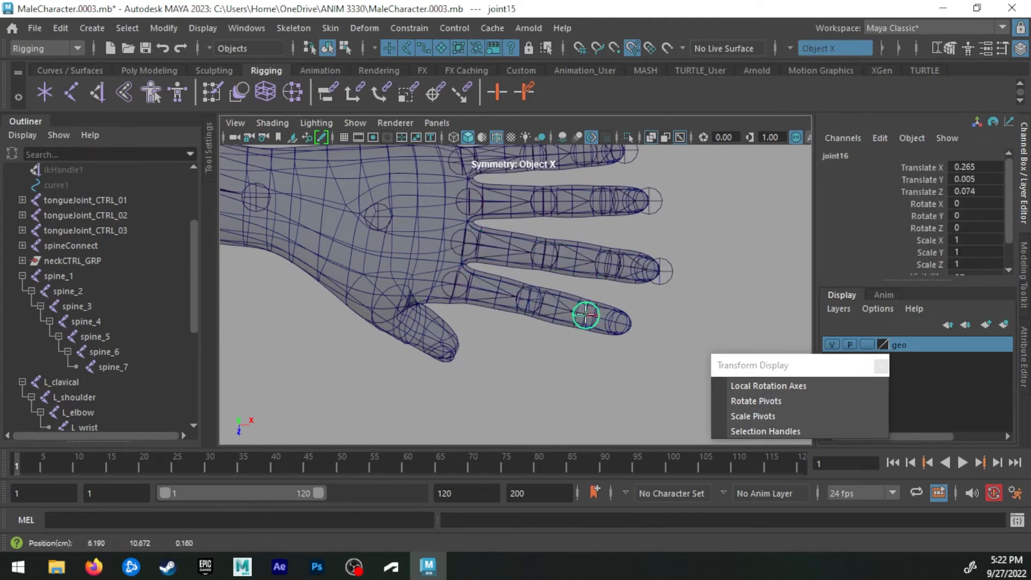
pyautogui.click(631, 324)
pyautogui.press('Return')
# Create a four-joint chain for the thumb, running from the thumb base in the palm to the thumb tip
pyautogui.keyDown('alt'); pyautogui.moveTo(511, 354); pyautogui.dragTo(535, 354, button='middle'); pyautogui.keyUp('alt')
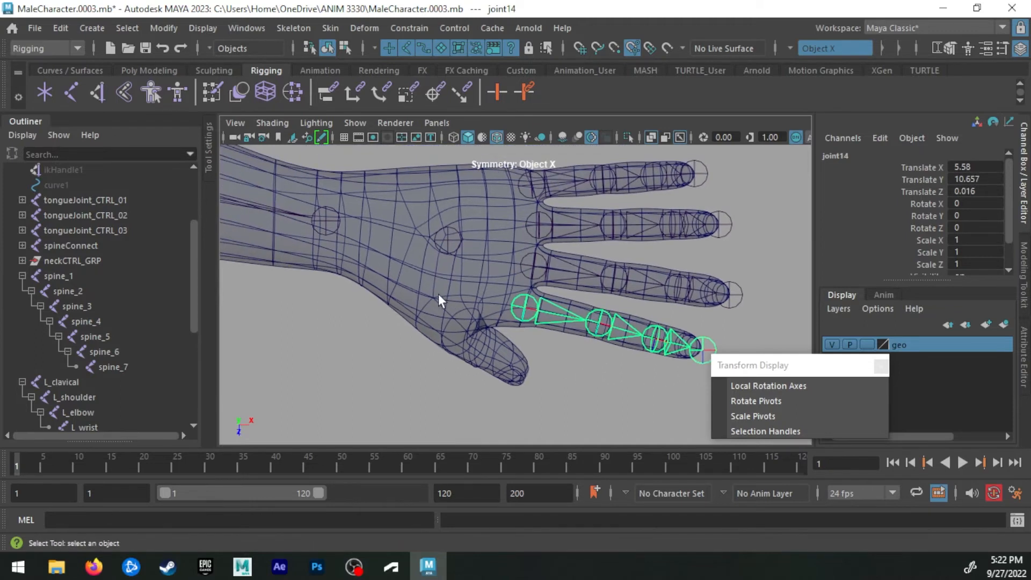
pyautogui.press('g')
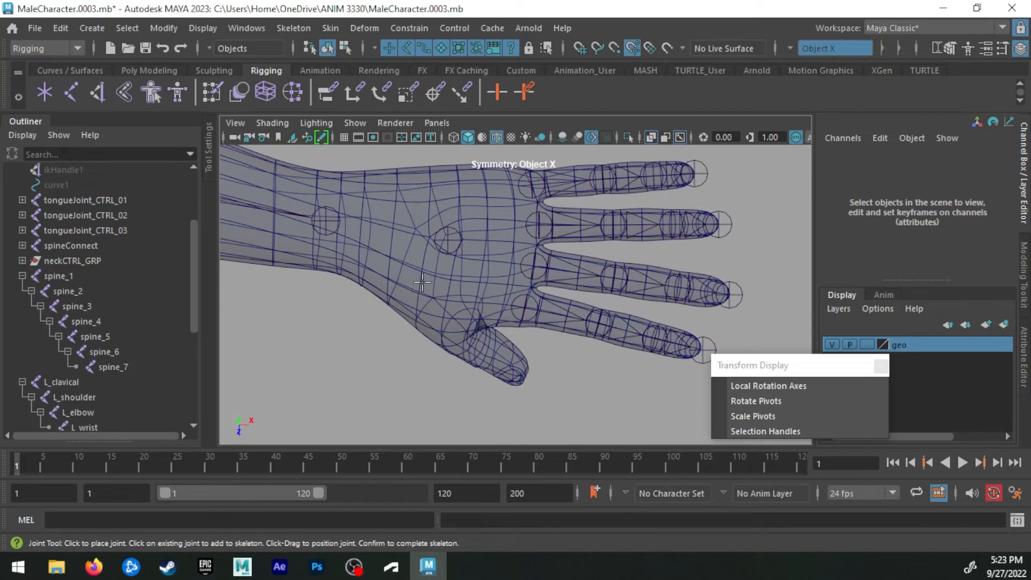
pyautogui.moveTo(411, 274); pyautogui.dragTo(397, 288)
pyautogui.moveTo(436, 318); pyautogui.dragTo(522, 374)
pyautogui.press('Return')
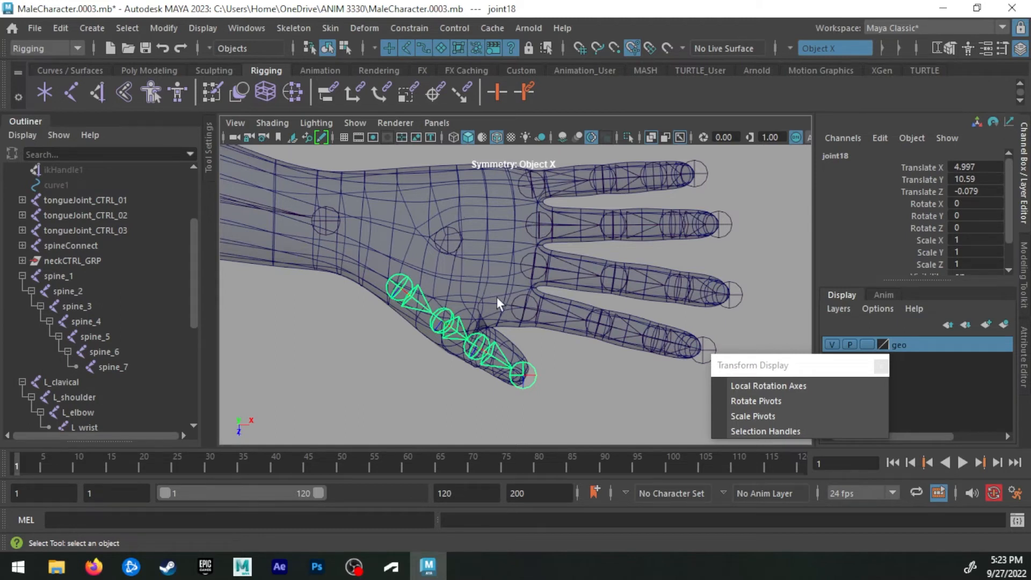
# Parent the base joints of the four fingers and the thumb to the palm joint
pyautogui.click(788, 188)
pyautogui.click(532, 184)
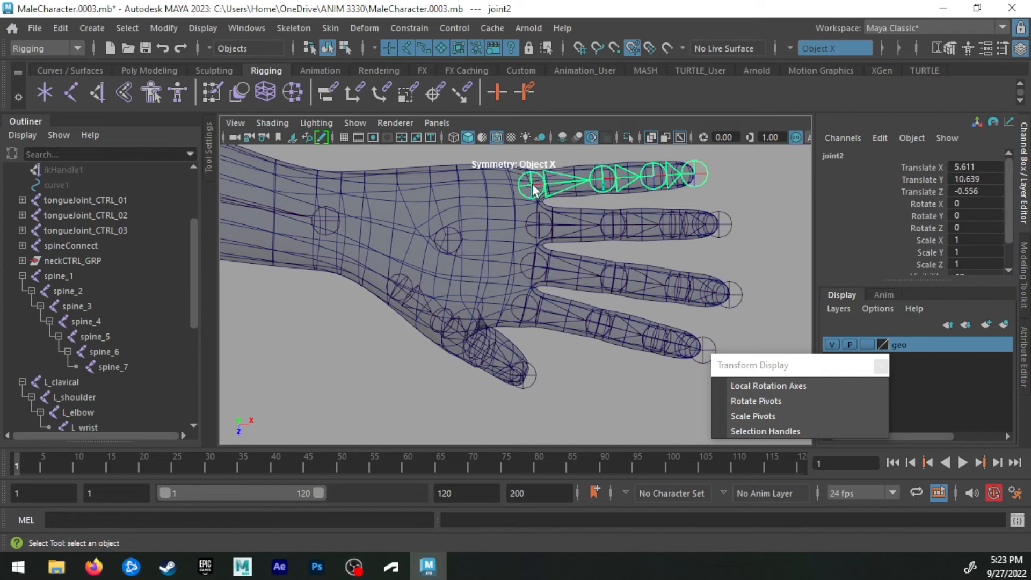
pyautogui.click(538, 228)
pyautogui.click(533, 266)
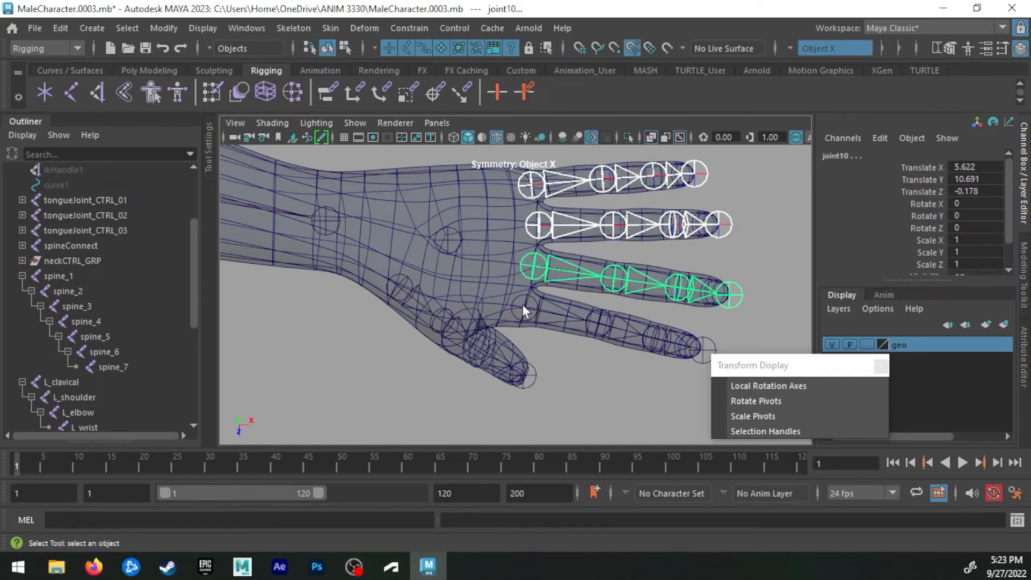
pyautogui.click(523, 305)
pyautogui.click(397, 286)
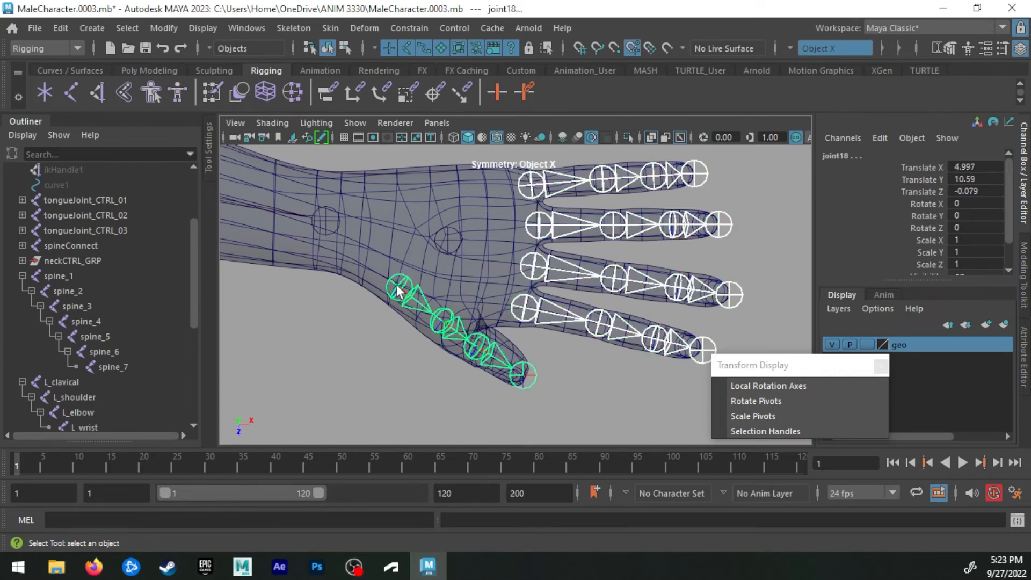
pyautogui.click(445, 240)
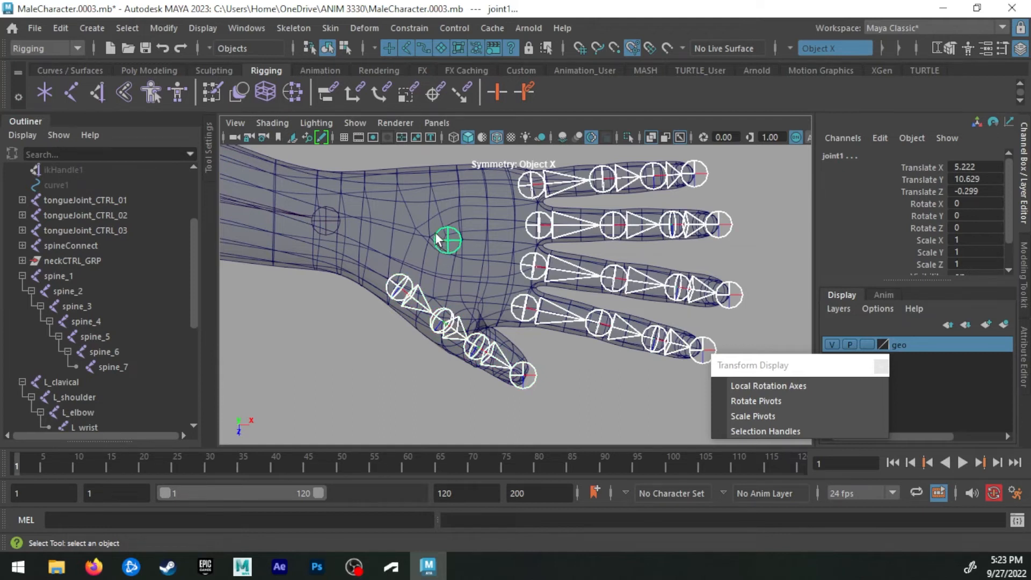
pyautogui.press('p')
# Try moving the palm joint slightly, and undo the move
pyautogui.click(455, 241)
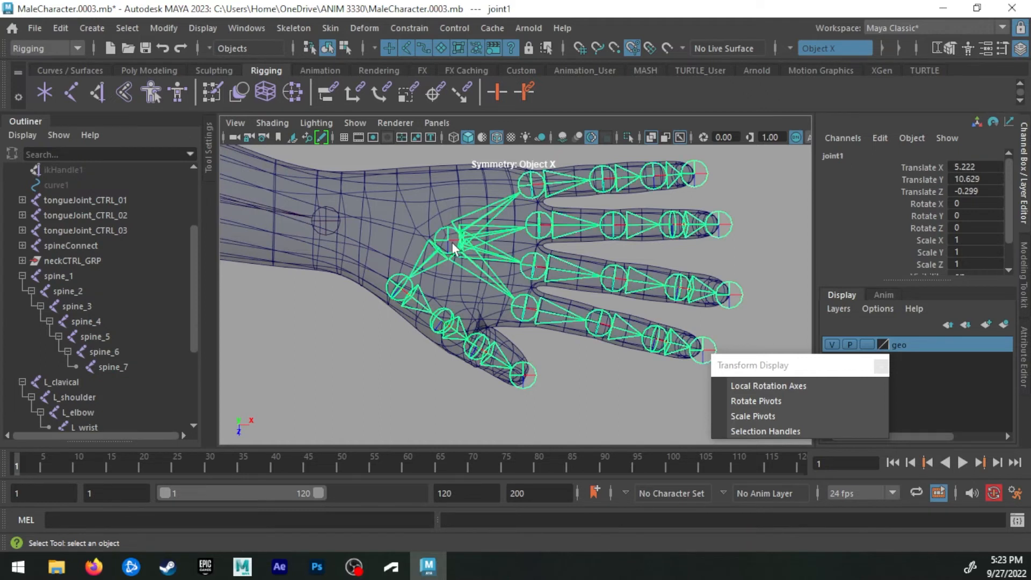
pyautogui.press('w')
pyautogui.moveTo(450, 241); pyautogui.dragTo(442, 238)
pyautogui.hotkey('ctrl', 'z')
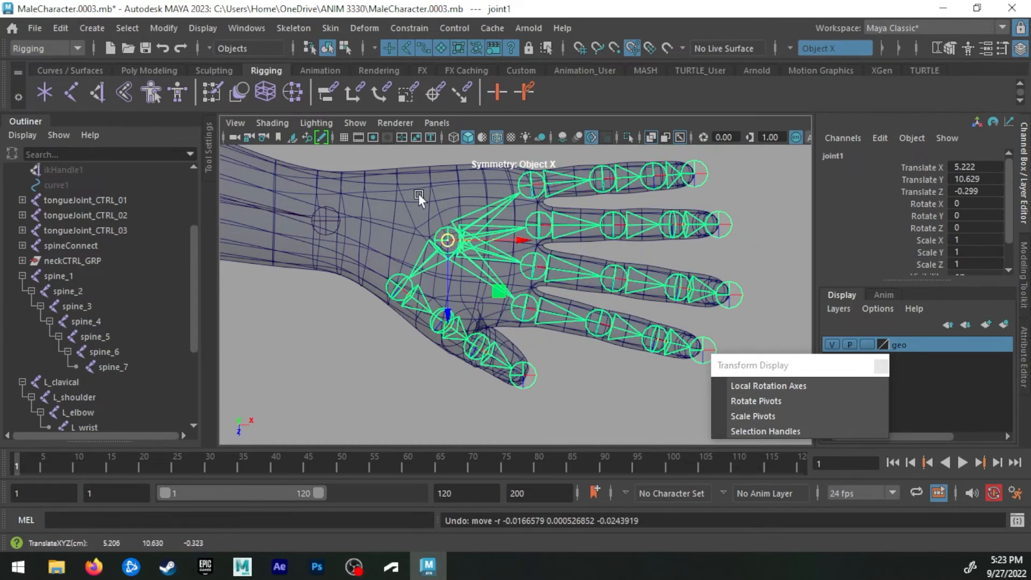
# Parent the palm joint to the L_wrist joint and clear the selection
pyautogui.click(433, 230)
pyautogui.click(447, 160)
pyautogui.click(455, 237)
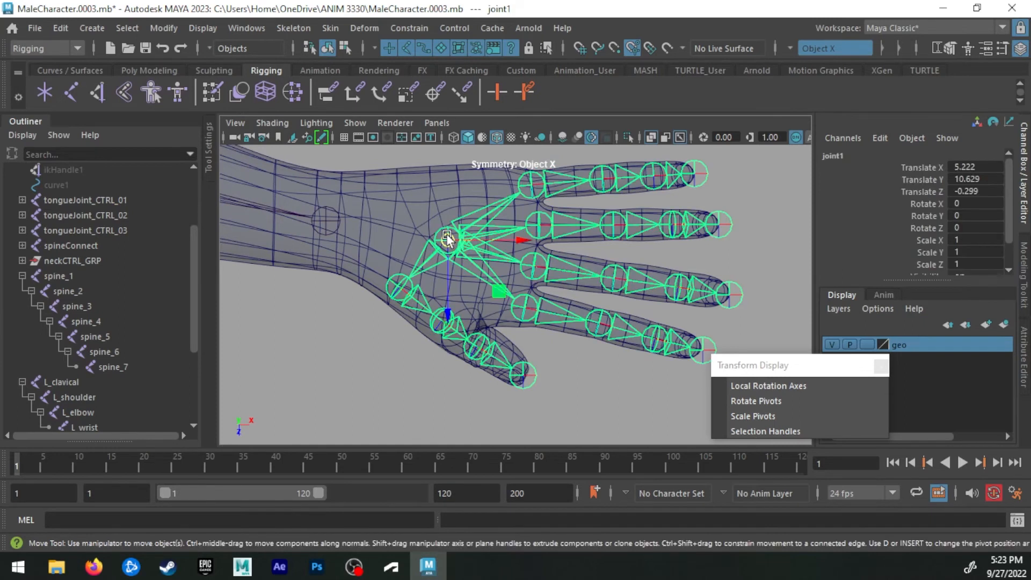
pyautogui.click(324, 219)
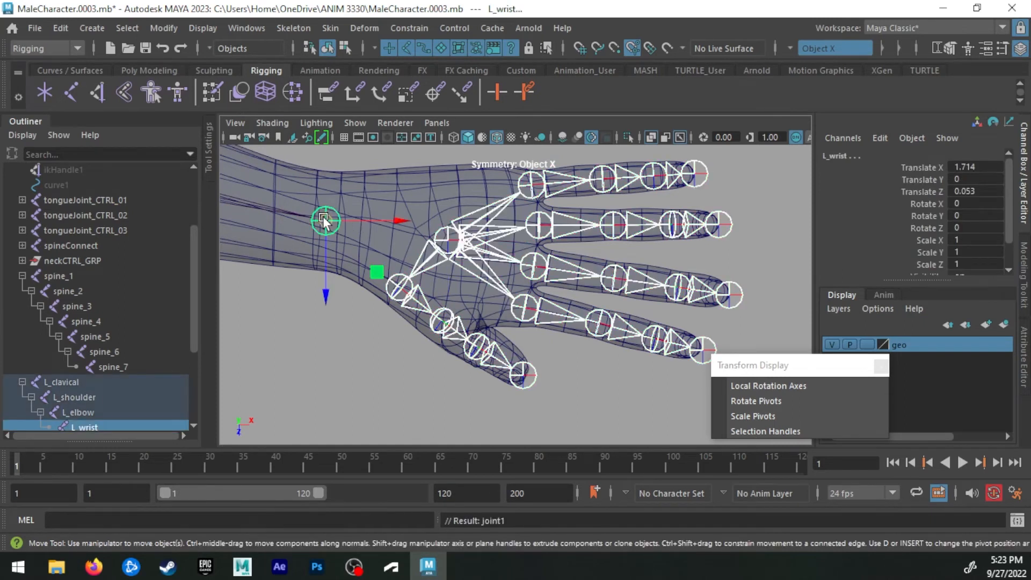
pyautogui.press('Down')
pyautogui.click(341, 375)
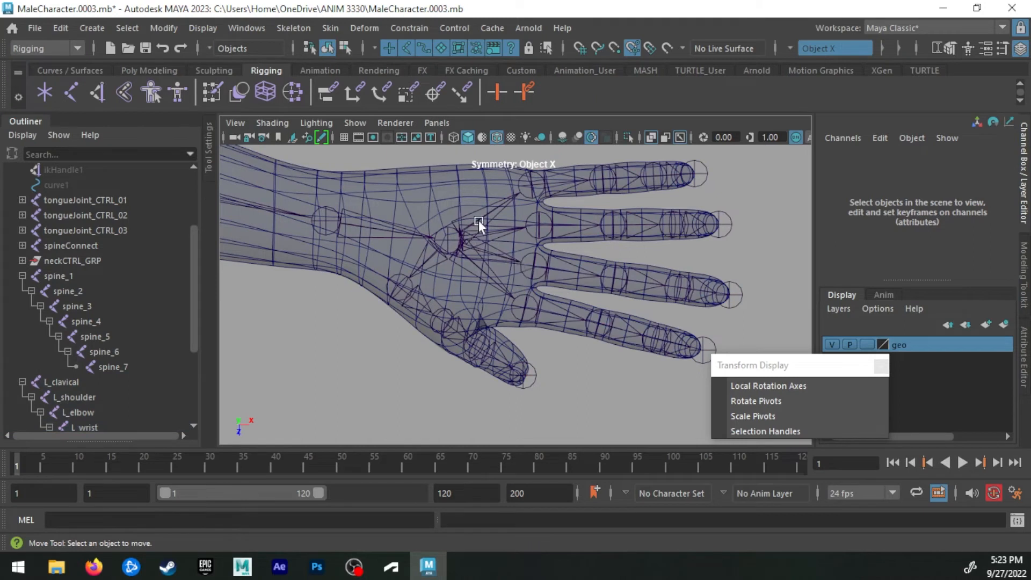
# Inspect the hand's joint placement on the shaded model in the perspective view
pyautogui.press('space')
pyautogui.keyDown('alt'); pyautogui.moveTo(691, 202); pyautogui.dragTo(761, 224); pyautogui.keyUp('alt')
pyautogui.scroll(4, 760, 223)
pyautogui.press('space')
pyautogui.keyDown('alt'); pyautogui.moveTo(616, 224); pyautogui.dragTo(229, 292); pyautogui.keyUp('alt')
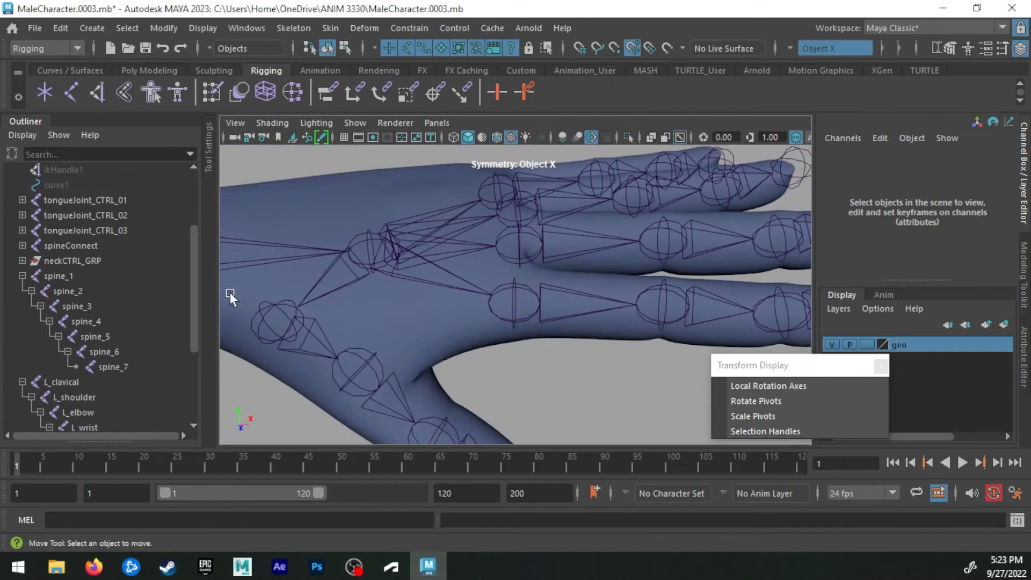
pyautogui.keyDown('alt'); pyautogui.moveTo(527, 212); pyautogui.dragTo(518, 228); pyautogui.keyUp('alt')
# Locate the pinky's joint hierarchy under the wrist and rename its base joint L_pinky01
pyautogui.scroll(-3, 126, 301)
pyautogui.scroll(6, 126, 324)
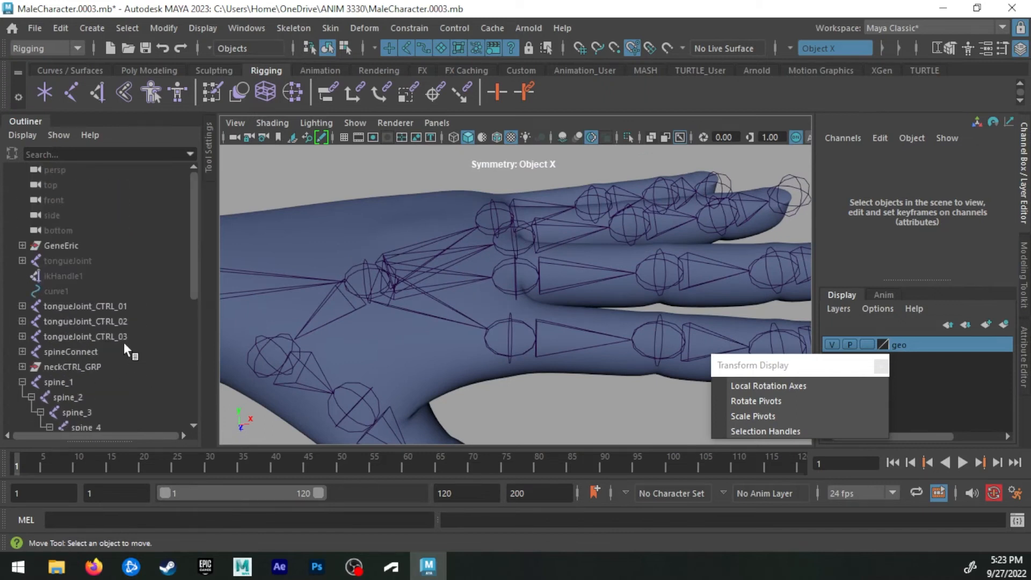
pyautogui.scroll(-3, 126, 342)
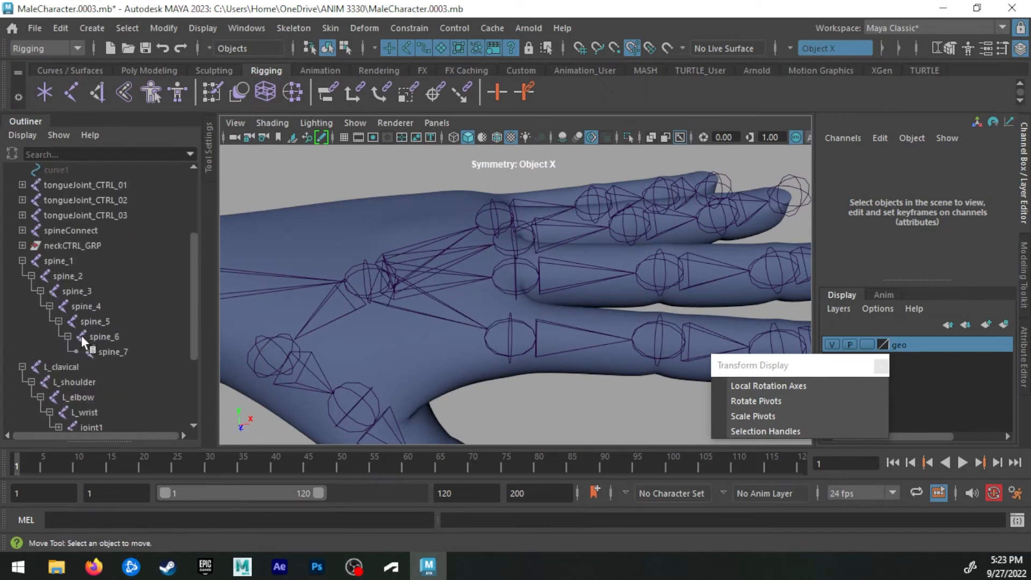
pyautogui.click(387, 263)
pyautogui.click(489, 207)
pyautogui.scroll(-4, 98, 347)
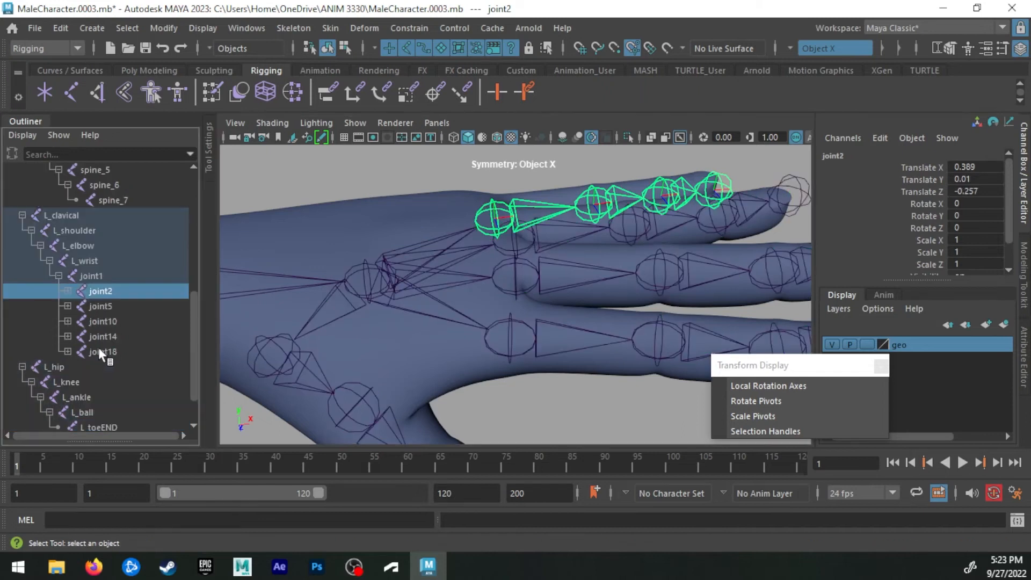
pyautogui.click(64, 292)
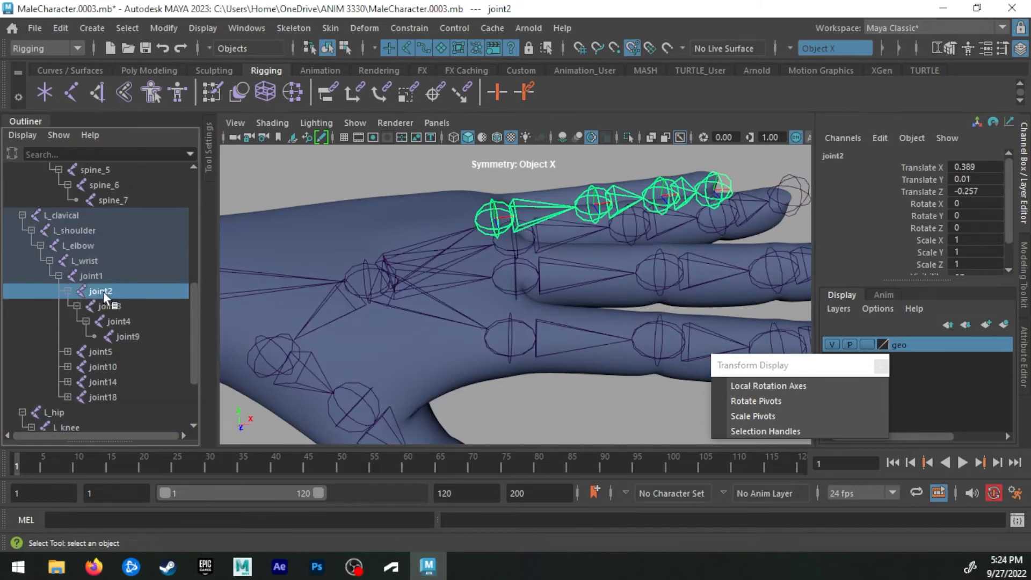
pyautogui.doubleClick(103, 292)
pyautogui.write('L_pinky')
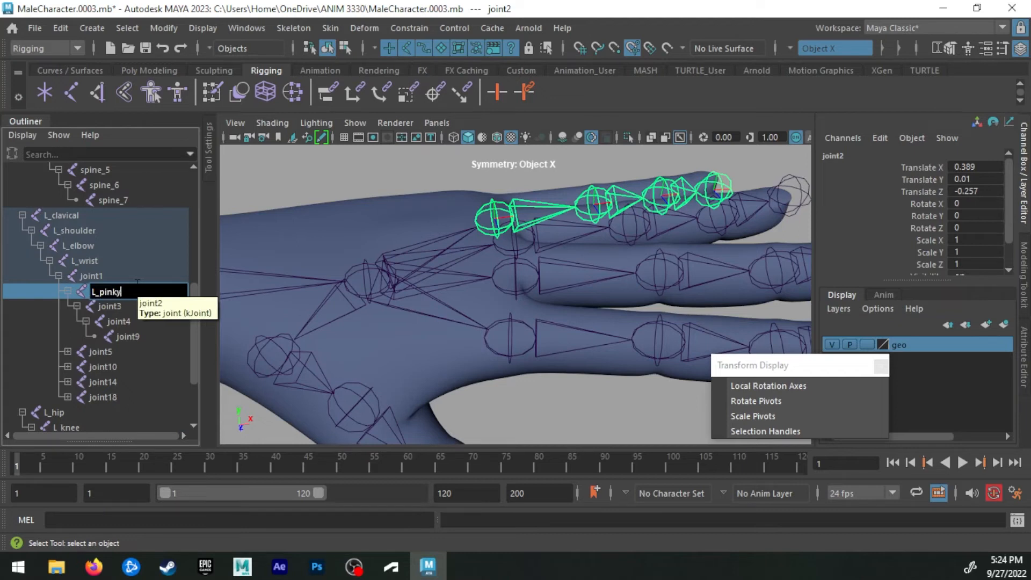
pyautogui.write('01')
pyautogui.press('Return')
# Rename the remaining pinky joints, from second joint to tip, L_pinky02, L_pinky03 and L_pinky04
pyautogui.doubleClick(112, 305)
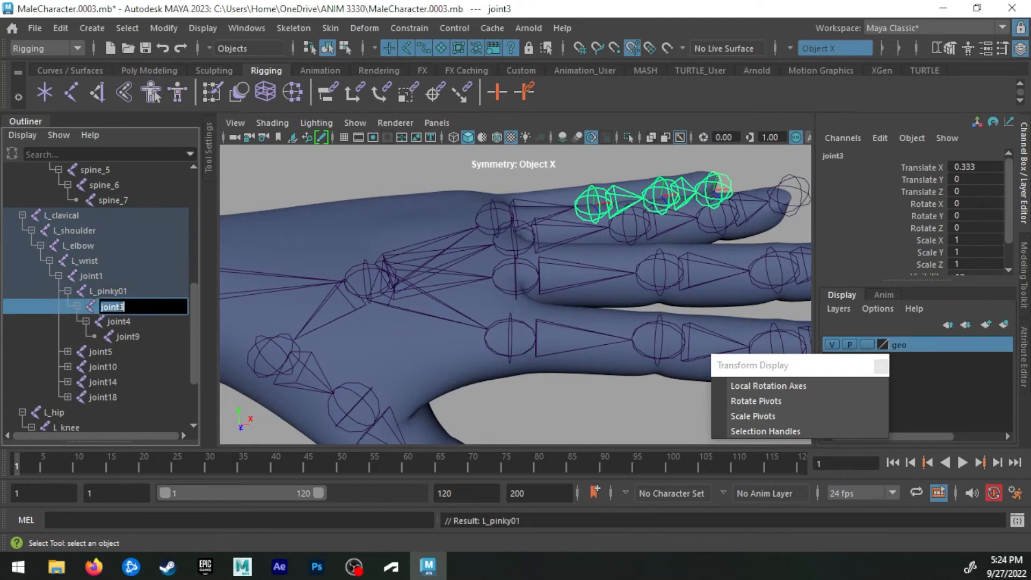
pyautogui.write('L_pinky02')
pyautogui.press('Return')
pyautogui.doubleClick(118, 304)
pyautogui.doubleClick(131, 320)
pyautogui.write('L_pinky03')
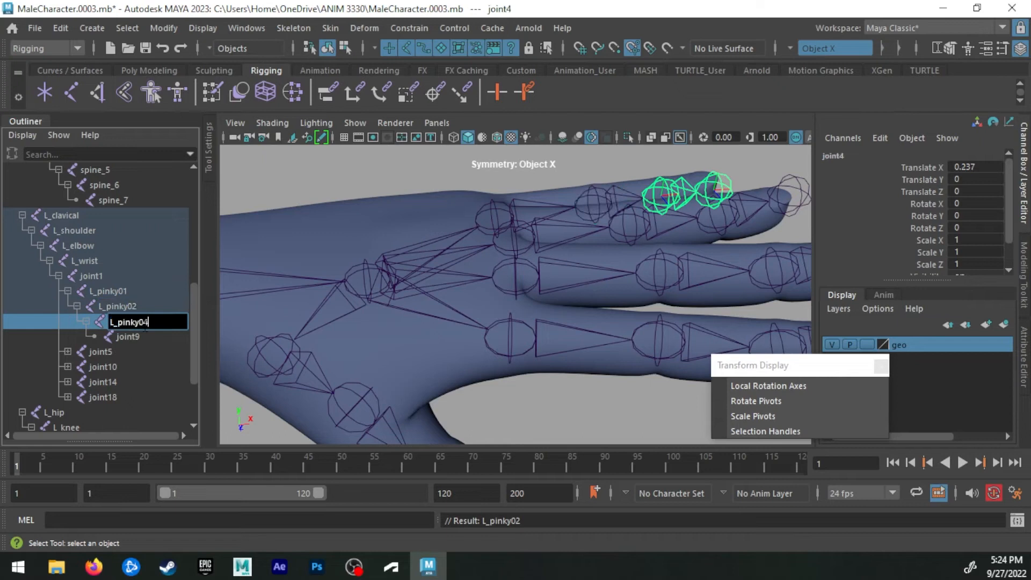
pyautogui.press('Return')
pyautogui.doubleClick(142, 334)
pyautogui.write('L_pinky0')
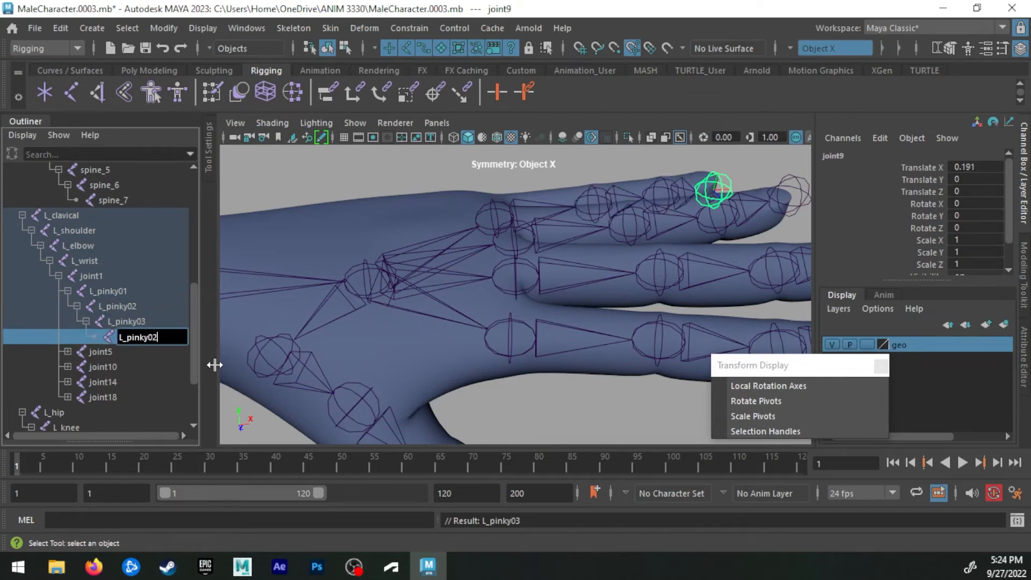
pyautogui.write('4')
pyautogui.press('Return')
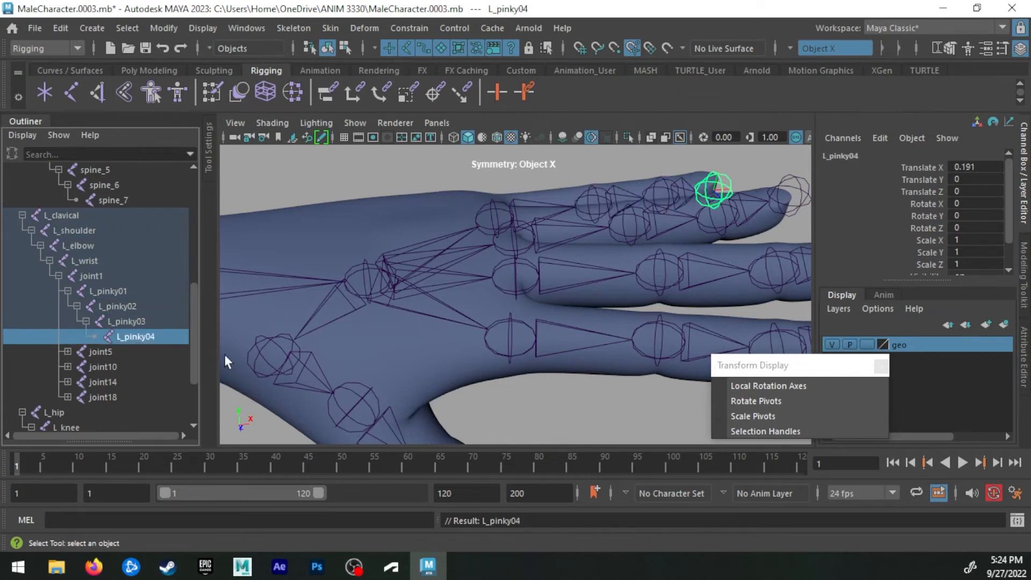
# Rename the palm joint that parents all the finger chains L_palm
pyautogui.doubleClick(92, 276)
pyautogui.write('L_palm')
pyautogui.press('Return')
# Expand the ring finger's joint hierarchy and rename its base joint L_ring01
pyautogui.click(108, 349)
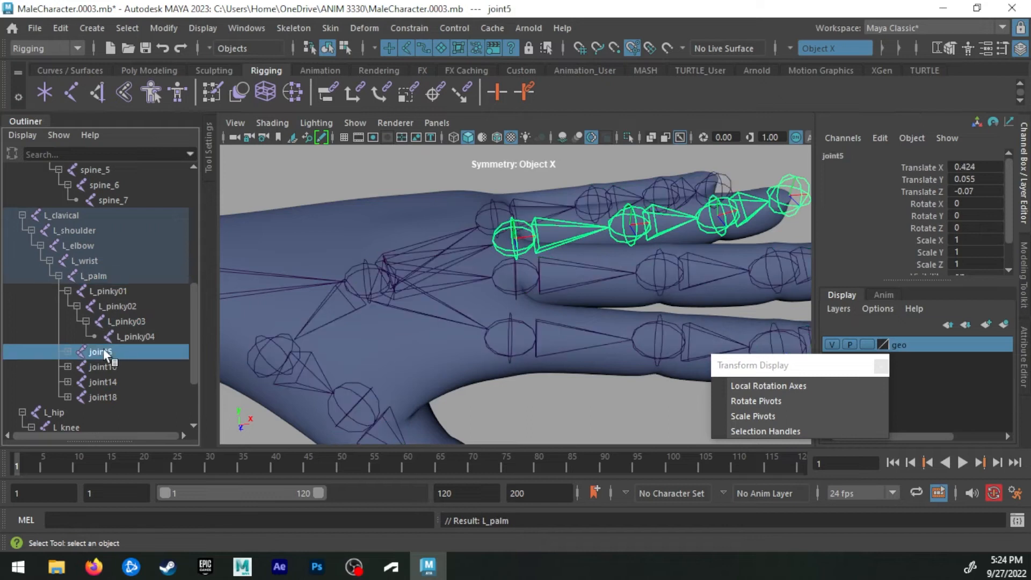
pyautogui.click(67, 351)
pyautogui.scroll(-3, 92, 349)
pyautogui.doubleClick(101, 230)
pyautogui.write('L_pinky01')
pyautogui.press('BackSpace')
pyautogui.press('BackSpace')
pyautogui.press('BackSpace')
pyautogui.press('BackSpace')
pyautogui.press('BackSpace')
pyautogui.press('BackSpace')
pyautogui.press('BackSpace')
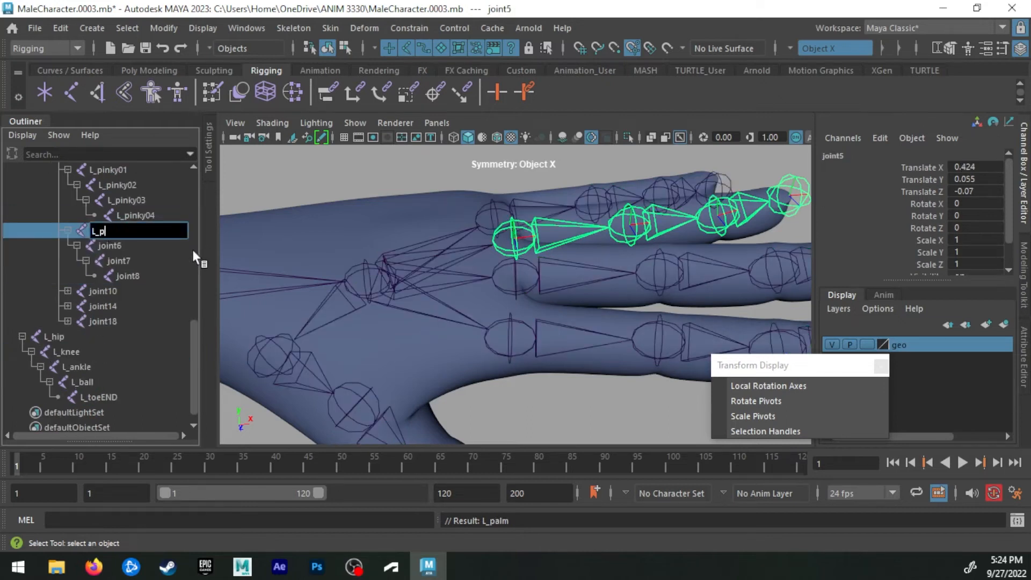
pyautogui.write('ring01')
pyautogui.press('Return')
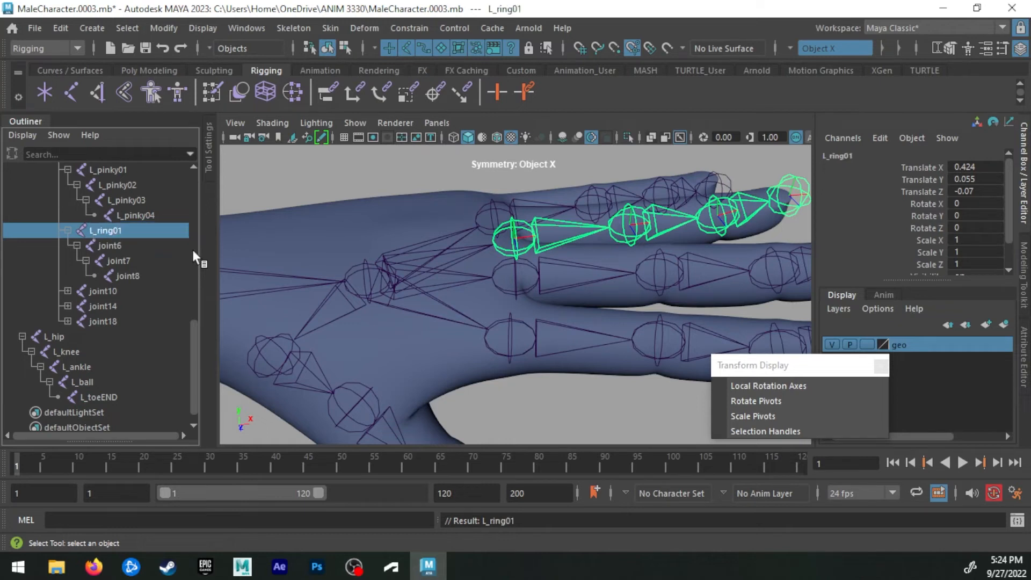
# Rename the ring finger's second joint L_ring02
pyautogui.click(114, 245)
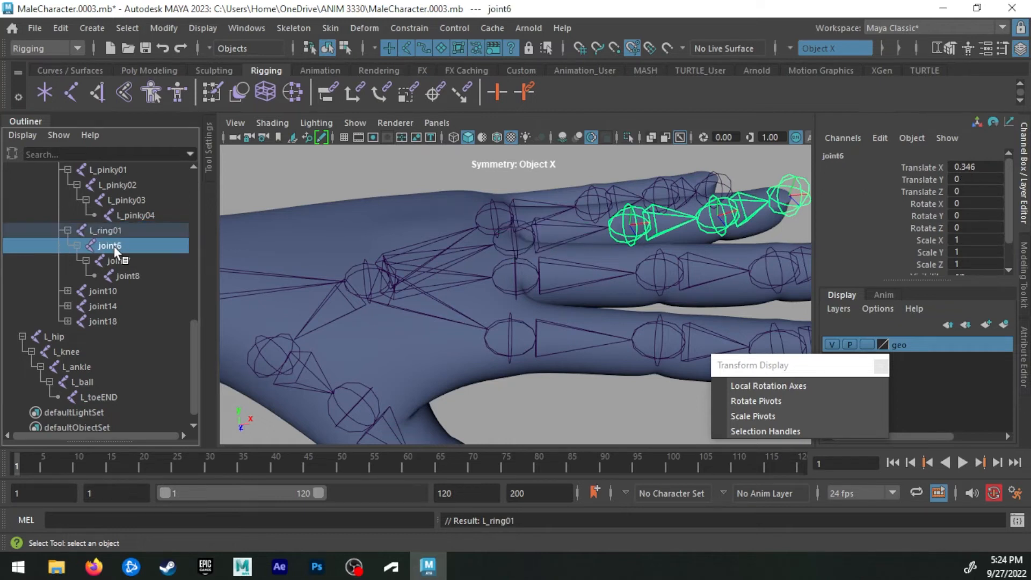
pyautogui.doubleClick(114, 246)
pyautogui.write('L_ring01')
pyautogui.press('Return')
pyautogui.doubleClick(138, 244)
pyautogui.hotkey('ctrl', 'c')
pyautogui.click(138, 245)
pyautogui.press('BackSpace')
pyautogui.write('2')
pyautogui.press('Return')
# Rename the ring finger's third joint L_ring03
pyautogui.doubleClick(124, 258)
pyautogui.click(129, 260)
pyautogui.hotkey('ctrl', 'v')
pyautogui.doubleClick(151, 260)
pyautogui.hotkey('ctrl', 'v')
pyautogui.press('BackSpace')
pyautogui.write('3')
pyautogui.press('Return')
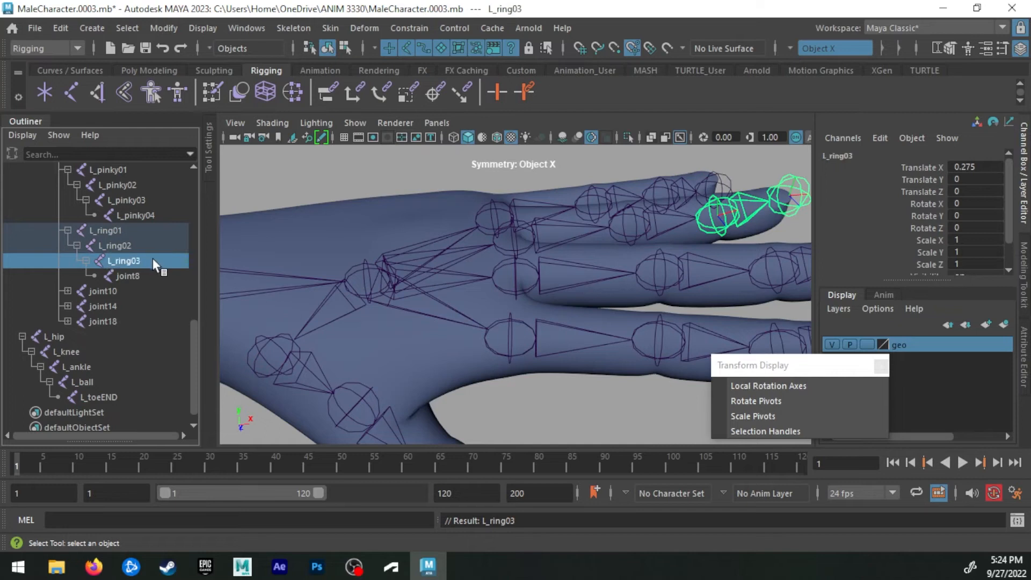
# Rename the ring finger's tip joint L_ring04
pyautogui.click(142, 272)
pyautogui.doubleClick(143, 274)
pyautogui.hotkey('ctrl', 'v')
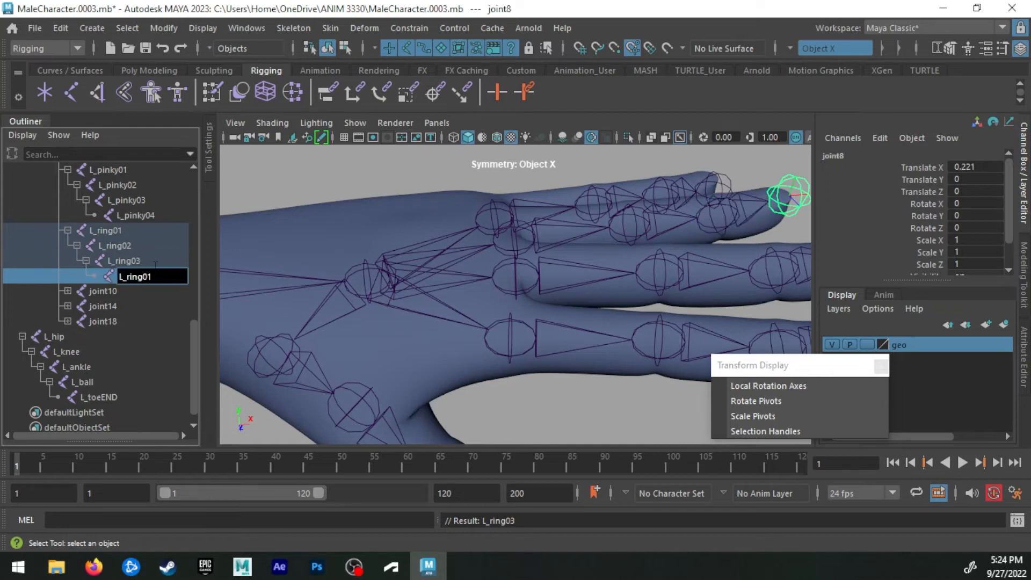
pyautogui.press('BackSpace')
pyautogui.write('4')
pyautogui.press('Return')
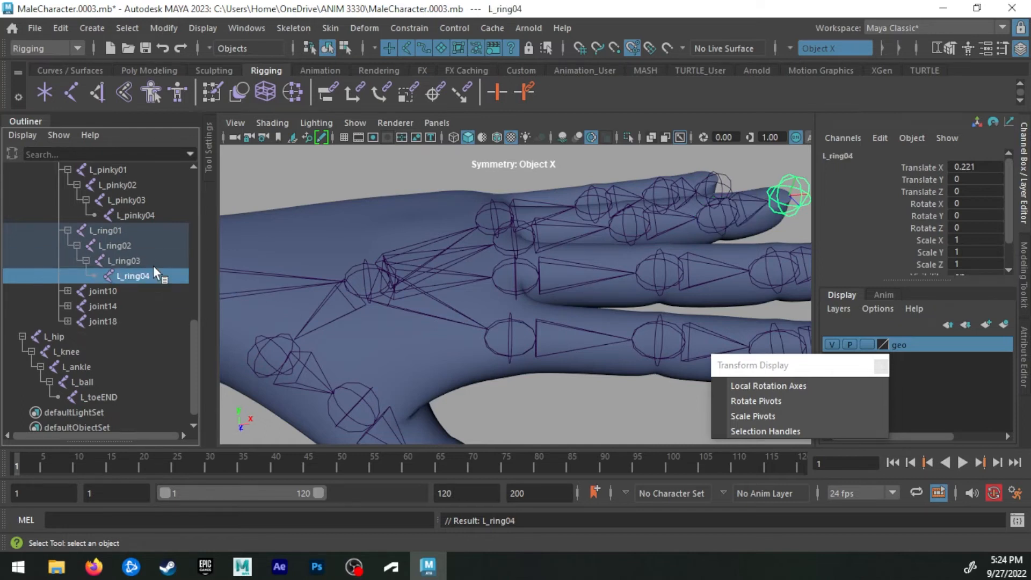
# Rename the middle finger's base joint L_middle01
pyautogui.doubleClick(112, 289)
pyautogui.hotkey('ctrl', 'v')
pyautogui.press('BackSpace')
pyautogui.press('BackSpace')
pyautogui.press('BackSpace')
pyautogui.press('BackSpace')
pyautogui.write('middle')
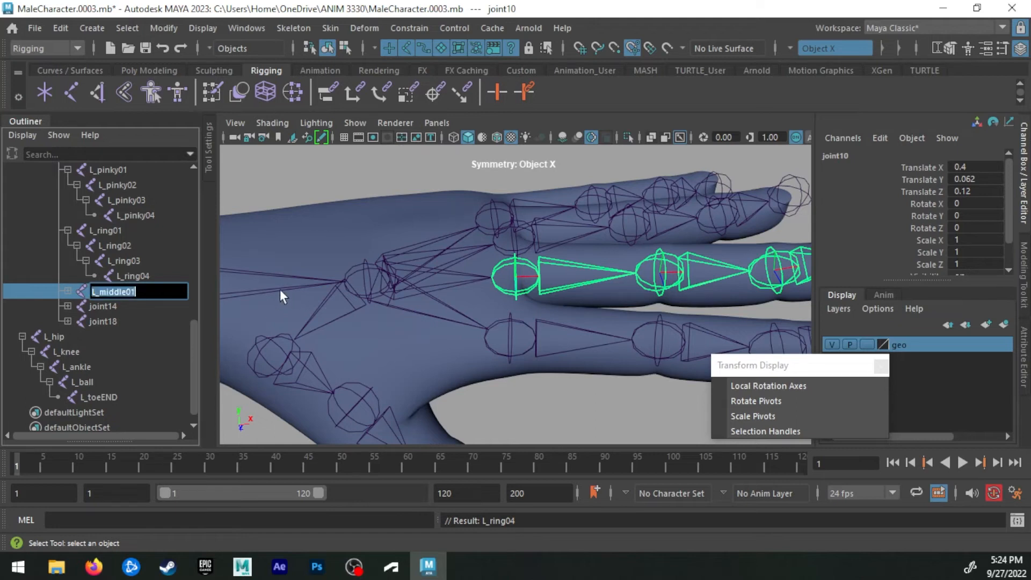
pyautogui.press('Return')
# Expand the middle finger's hierarchy and rename its second and third joints L_middle02 and L_middle03
pyautogui.click(64, 290)
pyautogui.doubleClick(115, 306)
pyautogui.write('L_middle02')
pyautogui.press('Return')
pyautogui.doubleClick(138, 317)
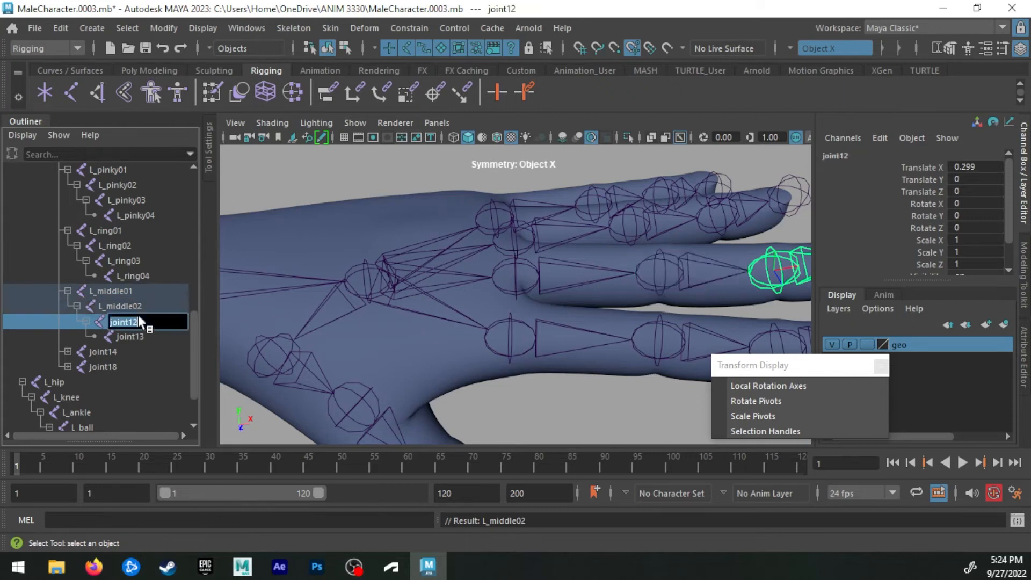
pyautogui.press('BackSpace')
pyautogui.write('3')
pyautogui.press('Return')
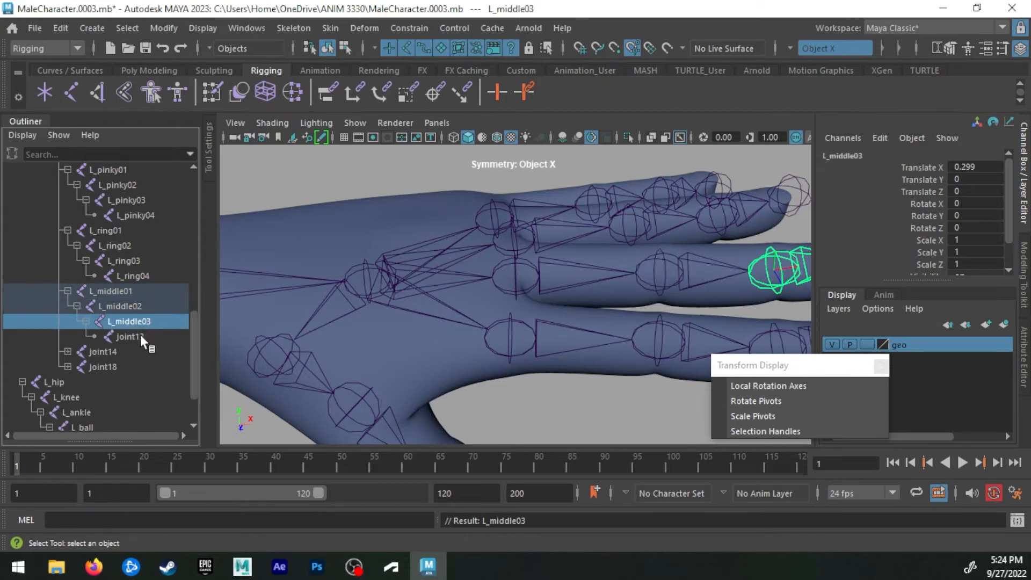
# Rename the middle finger's tip joint L_middle04
pyautogui.doubleClick(137, 333)
pyautogui.write('L_middle01')
pyautogui.press('BackSpace')
pyautogui.write('4')
pyautogui.press('Return')
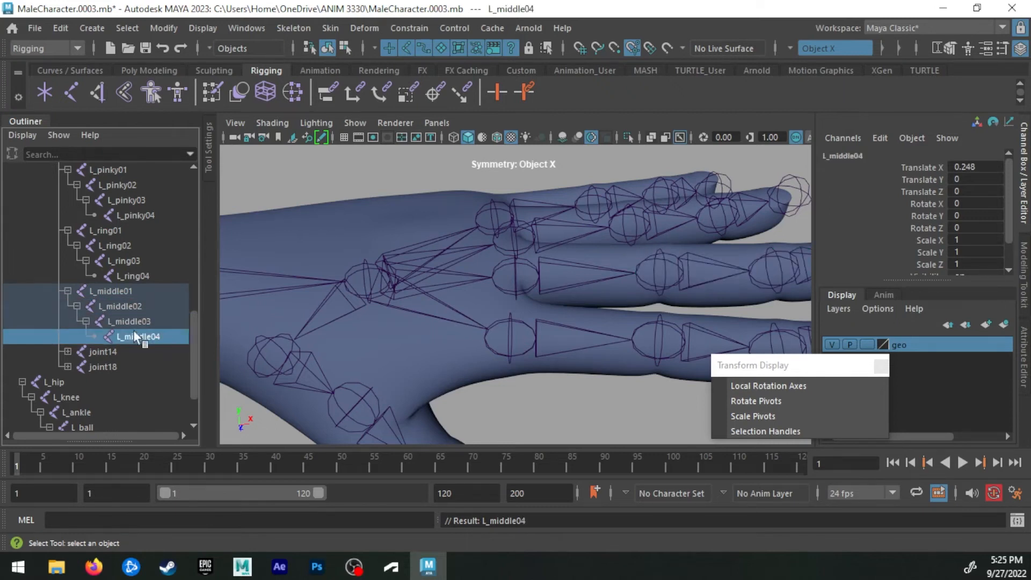
# Expand the index finger's joint hierarchy and rename its base joint L_index01
pyautogui.click(68, 351)
pyautogui.doubleClick(118, 353)
pyautogui.write('L_middle01')
pyautogui.press('BackSpace')
pyautogui.press('BackSpace')
pyautogui.press('BackSpace')
pyautogui.press('BackSpace')
pyautogui.press('BackSpace')
pyautogui.press('BackSpace')
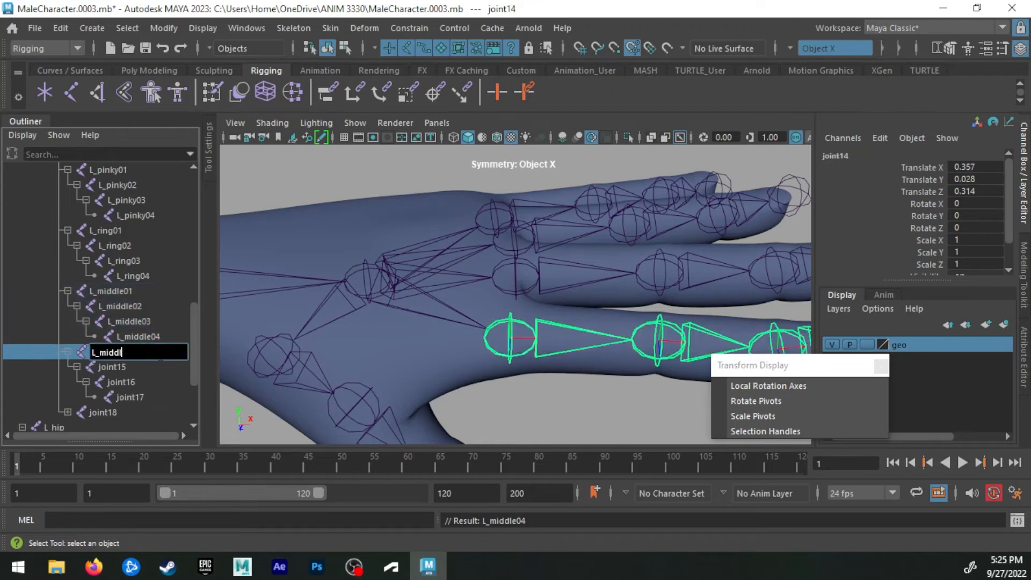
pyautogui.press('BackSpace')
pyautogui.press('BackSpace')
pyautogui.write('index01')
pyautogui.press('Return')
# Rename the index finger's second joint L_index02
pyautogui.doubleClick(121, 363)
pyautogui.write('L_middle01')
pyautogui.press('BackSpace')
pyautogui.press('BackSpace')
pyautogui.press('BackSpace')
pyautogui.press('BackSpace')
pyautogui.press('BackSpace')
pyautogui.press('BackSpace')
pyautogui.press('BackSpace')
pyautogui.press('BackSpace')
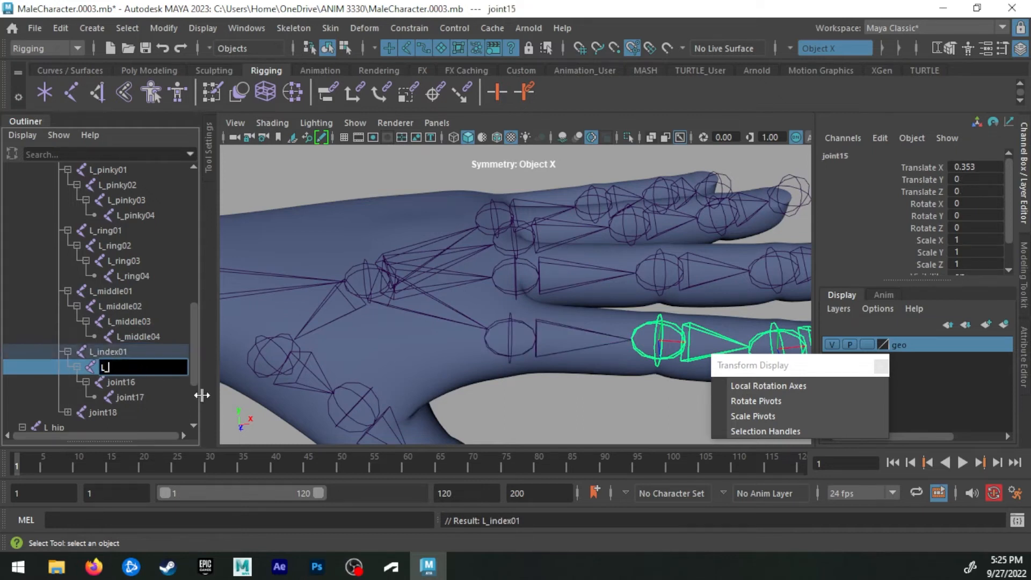
pyautogui.write('index02')
# Reuse the second joint's name to rename the index finger's third and tip joints L_index03 and L_index04
pyautogui.hotkey('ctrl', 'a')
pyautogui.hotkey('ctrl', 'c')
pyautogui.press('Tab')
pyautogui.hotkey('ctrl', 'v')
pyautogui.press('BackSpace')
pyautogui.write('3')
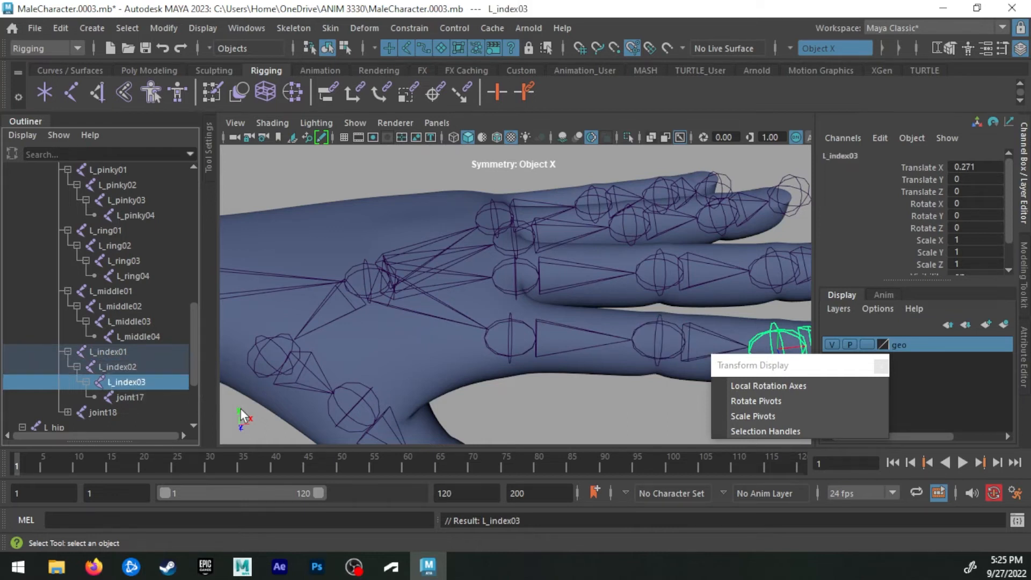
pyautogui.press('Tab')
pyautogui.hotkey('ctrl', 'v')
pyautogui.press('BackSpace')
pyautogui.write('4')
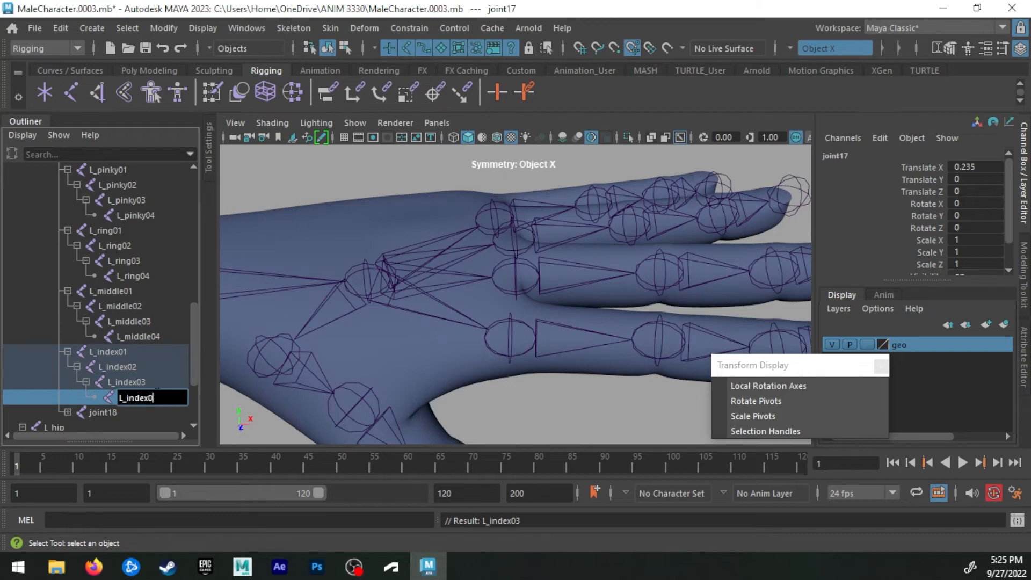
pyautogui.press('Return')
# Expand the thumb's joint hierarchy and rename its base joint L_thumb01
pyautogui.click(64, 411)
pyautogui.scroll(-3, 108, 282)
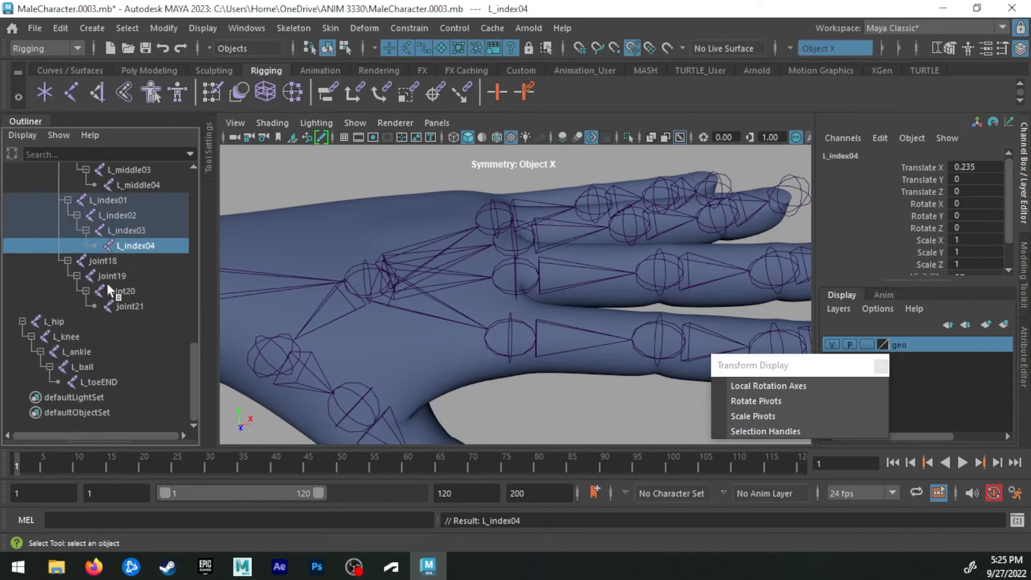
pyautogui.doubleClick(107, 261)
pyautogui.hotkey('ctrl', 'v')
pyautogui.press('BackSpace')
pyautogui.press('BackSpace')
pyautogui.press('BackSpace')
pyautogui.press('BackSpace')
pyautogui.press('BackSpace')
pyautogui.press('BackSpace')
pyautogui.press('BackSpace')
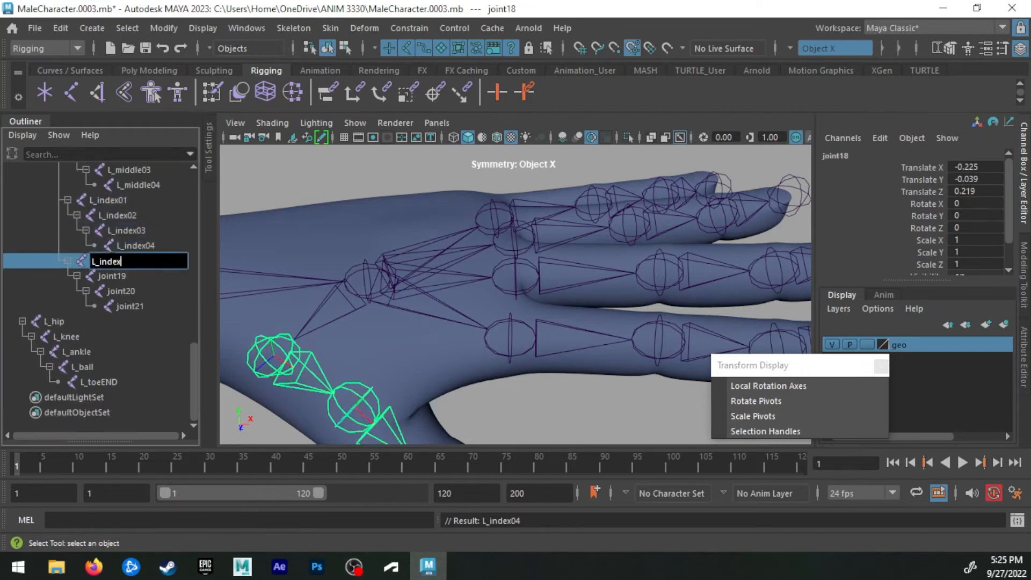
pyautogui.write('thumb01')
pyautogui.hotkey('ctrl', 'a')
pyautogui.press('Return')
# Rename the thumb's second and third joints L_thumb02 and L_thumb03
pyautogui.doubleClick(120, 272)
pyautogui.write('L_thumb02')
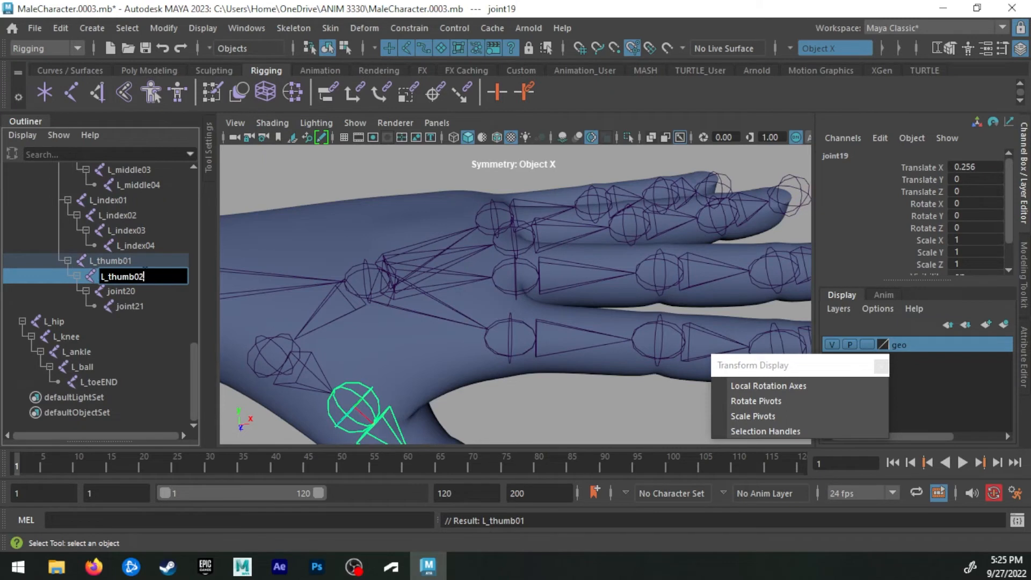
pyautogui.press('Return')
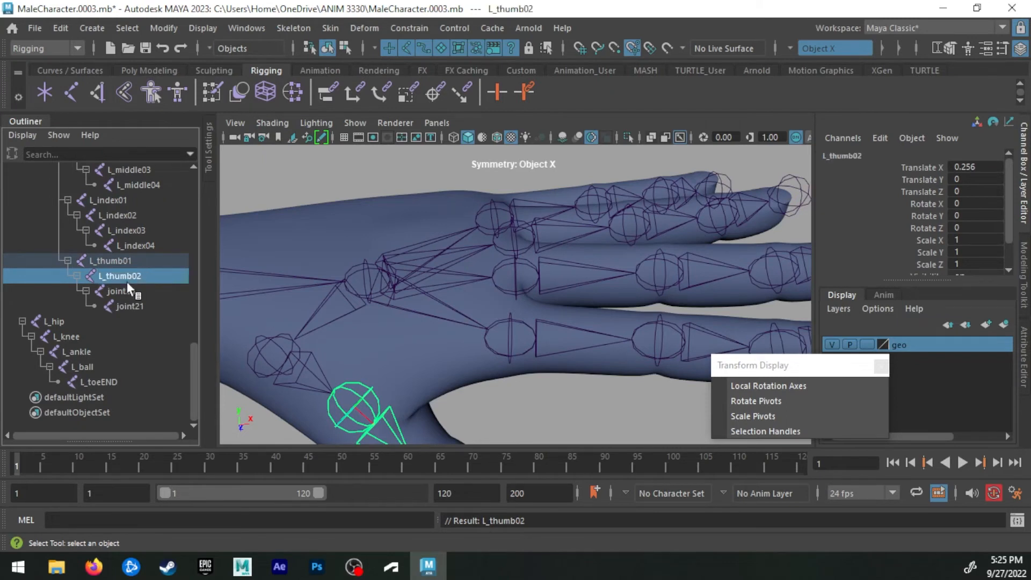
pyautogui.doubleClick(128, 290)
pyautogui.press('BackSpace')
pyautogui.write('3')
pyautogui.press('Return')
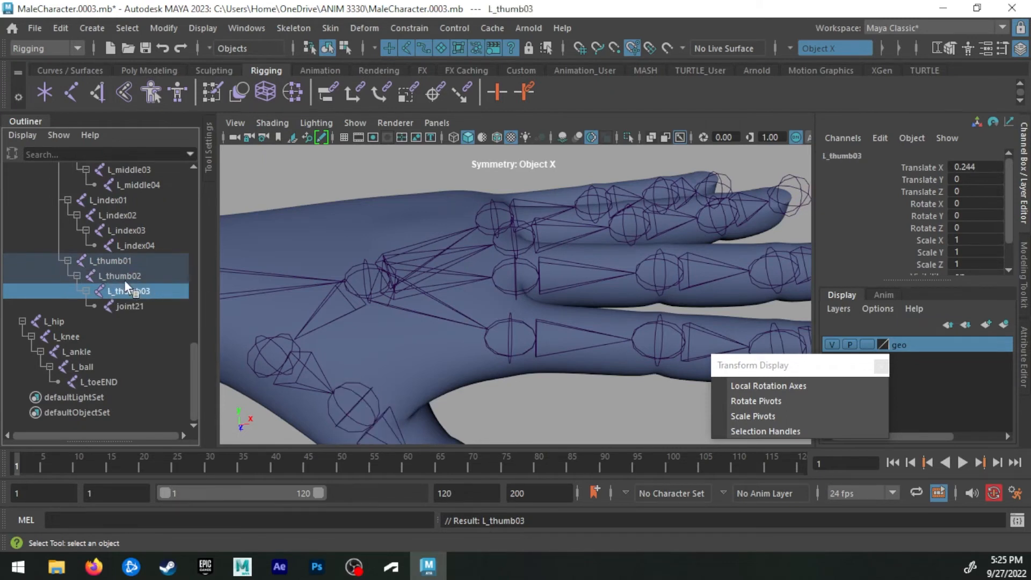
# Rename the thumb's tip joint L_thumb04
pyautogui.doubleClick(134, 306)
pyautogui.write('L_thumb03')
pyautogui.press('BackSpace')
pyautogui.write('4')
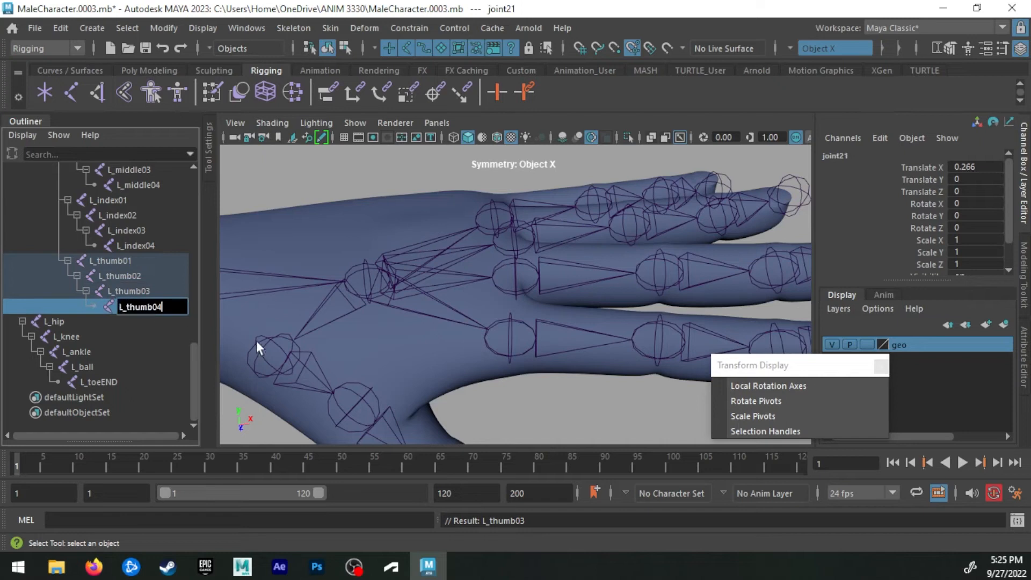
pyautogui.press('Return')
# Select the pinky's base joint L_pinky01 and display its local rotation axes
pyautogui.keyDown('alt'); pyautogui.moveTo(489, 261); pyautogui.dragTo(466, 259, button='middle'); pyautogui.keyUp('alt')
pyautogui.keyDown('alt'); pyautogui.moveTo(505, 255); pyautogui.dragTo(540, 262, button='right'); pyautogui.keyUp('alt')
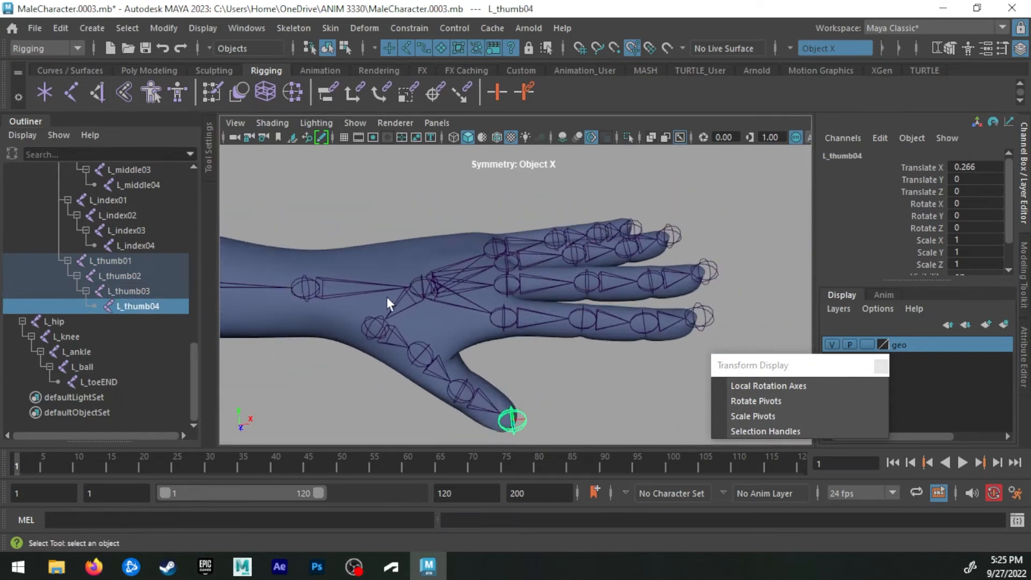
pyautogui.click(139, 262)
pyautogui.keyDown('alt'); pyautogui.moveTo(446, 321); pyautogui.dragTo(377, 327); pyautogui.keyUp('alt')
pyautogui.click(394, 218)
pyautogui.keyDown('alt'); pyautogui.moveTo(394, 218); pyautogui.dragTo(412, 307); pyautogui.keyUp('alt')
pyautogui.keyDown('alt'); pyautogui.moveTo(429, 310); pyautogui.dragTo(294, 355, button='middle'); pyautogui.keyUp('alt')
pyautogui.click(349, 257)
pyautogui.keyDown('alt'); pyautogui.moveTo(367, 264); pyautogui.dragTo(340, 258); pyautogui.keyUp('alt')
pyautogui.keyDown('alt'); pyautogui.moveTo(340, 257); pyautogui.dragTo(432, 290, button='middle'); pyautogui.keyUp('alt')
pyautogui.moveTo(432, 290)
pyautogui.keyDown('alt'); pyautogui.mouseDown()
pyautogui.moveTo(553, 287)
pyautogui.moveTo(465, 261)
pyautogui.moveTo(452, 288)
pyautogui.mouseUp(); pyautogui.keyUp('alt')
pyautogui.keyDown('alt'); pyautogui.moveTo(451, 288); pyautogui.dragTo(536, 285, button='right'); pyautogui.keyUp('alt')
pyautogui.keyDown('alt'); pyautogui.moveTo(515, 269); pyautogui.dragTo(529, 193, button='middle'); pyautogui.keyUp('alt')
pyautogui.click(757, 385)
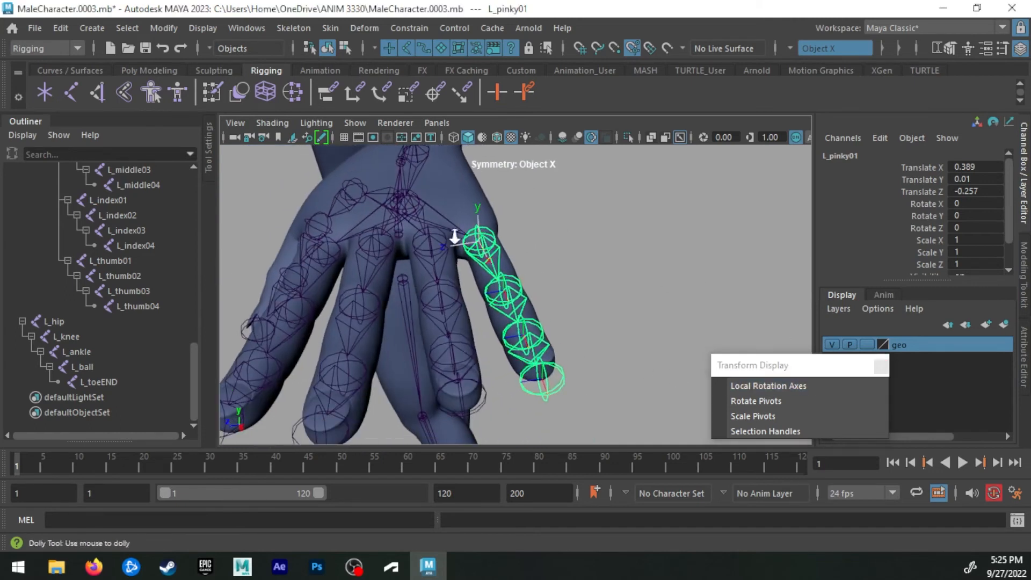
# Examine how the pinky base joint's local rotation axes are oriented relative to the hand and the whole arm
pyautogui.keyDown('alt'); pyautogui.moveTo(453, 234); pyautogui.dragTo(534, 274, button='right'); pyautogui.keyUp('alt')
pyautogui.keyDown('alt'); pyautogui.moveTo(534, 274); pyautogui.dragTo(544, 333, button='middle'); pyautogui.keyUp('alt')
pyautogui.moveTo(510, 305)
pyautogui.keyDown('alt'); pyautogui.mouseDown()
pyautogui.moveTo(470, 308)
pyautogui.moveTo(506, 299)
pyautogui.mouseUp(); pyautogui.keyUp('alt')
pyautogui.keyDown('alt'); pyautogui.moveTo(470, 265); pyautogui.dragTo(474, 274, button='middle'); pyautogui.keyUp('alt')
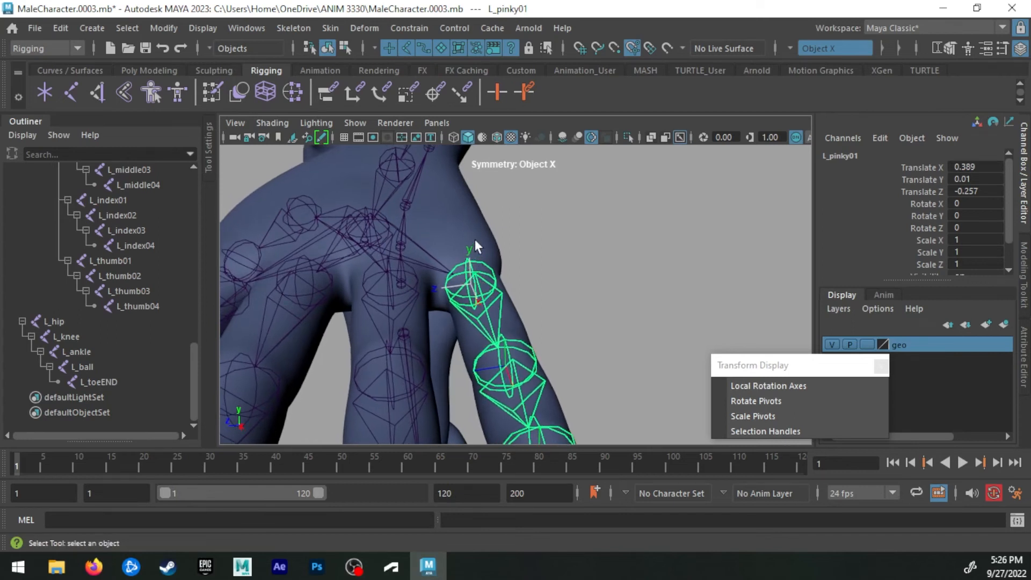
pyautogui.keyDown('alt'); pyautogui.moveTo(493, 274); pyautogui.dragTo(504, 295, button='middle'); pyautogui.keyUp('alt')
pyautogui.keyDown('alt'); pyautogui.moveTo(504, 295); pyautogui.dragTo(292, 211, button='right'); pyautogui.keyUp('alt')
pyautogui.keyDown('alt'); pyautogui.moveTo(556, 175); pyautogui.dragTo(543, 242, button='middle'); pyautogui.keyUp('alt')
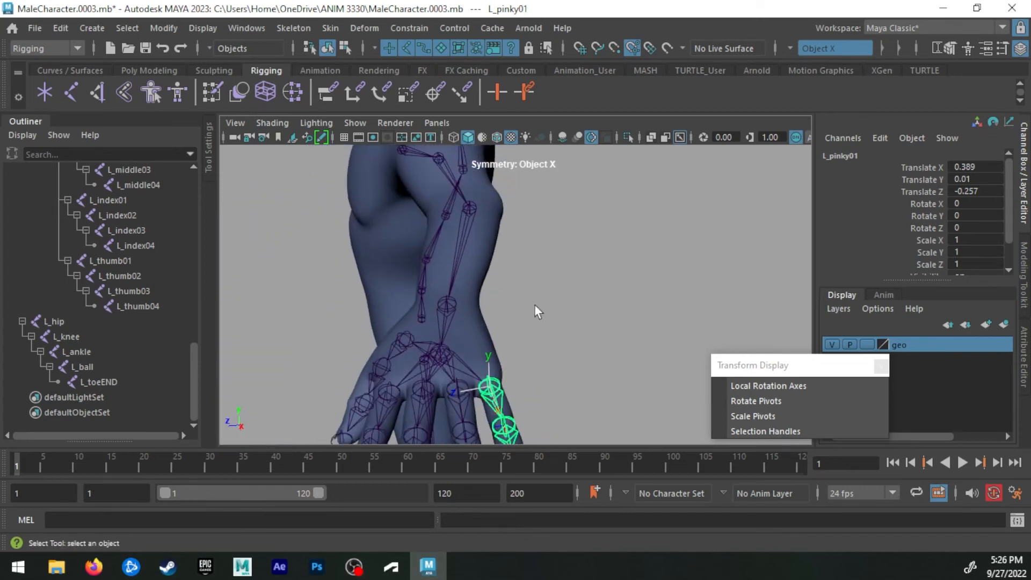
pyautogui.keyDown('alt'); pyautogui.moveTo(552, 320); pyautogui.dragTo(543, 301, button='middle'); pyautogui.keyUp('alt')
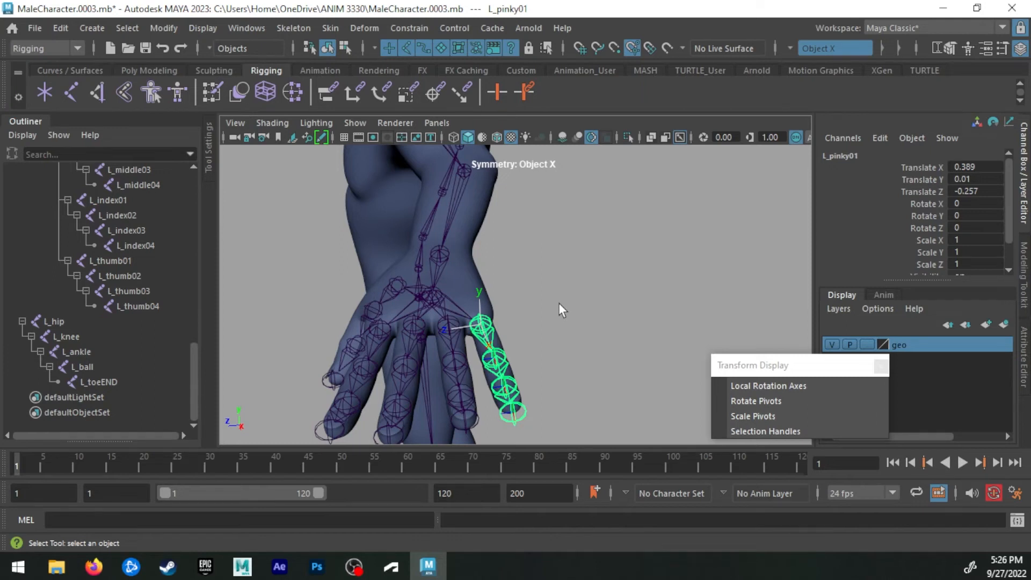
pyautogui.keyDown('alt'); pyautogui.moveTo(460, 326); pyautogui.dragTo(499, 280); pyautogui.keyUp('alt')
pyautogui.scroll(3, 471, 340)
pyautogui.keyDown('alt'); pyautogui.moveTo(499, 281); pyautogui.dragTo(350, 231, button='right'); pyautogui.keyUp('alt')
pyautogui.keyDown('alt'); pyautogui.moveTo(507, 258); pyautogui.dragTo(386, 208, button='right'); pyautogui.keyUp('alt')
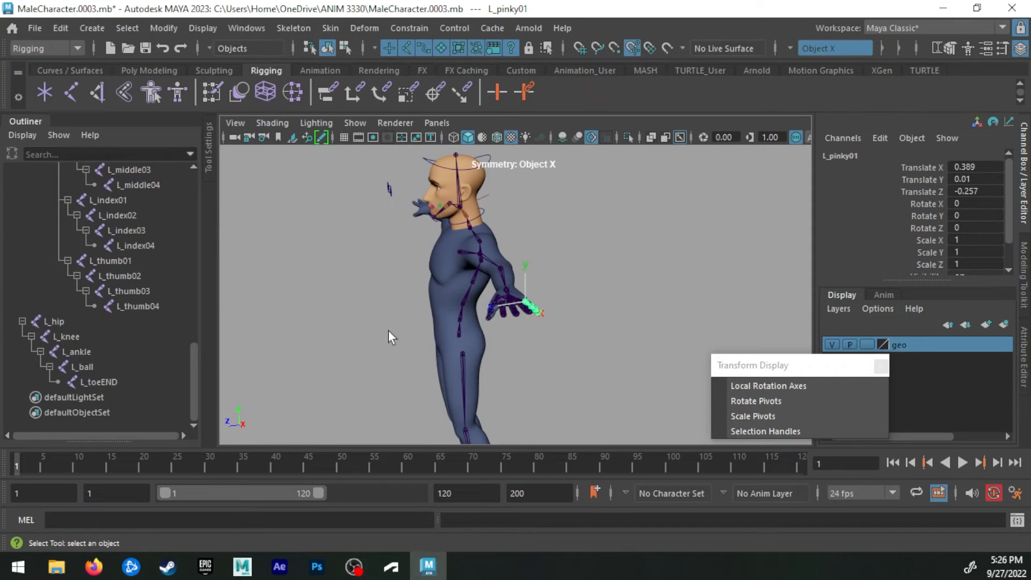
pyautogui.keyDown('alt'); pyautogui.moveTo(449, 283); pyautogui.dragTo(727, 301, button='right'); pyautogui.keyUp('alt')
pyautogui.keyDown('alt'); pyautogui.moveTo(601, 299); pyautogui.dragTo(527, 290); pyautogui.keyUp('alt')
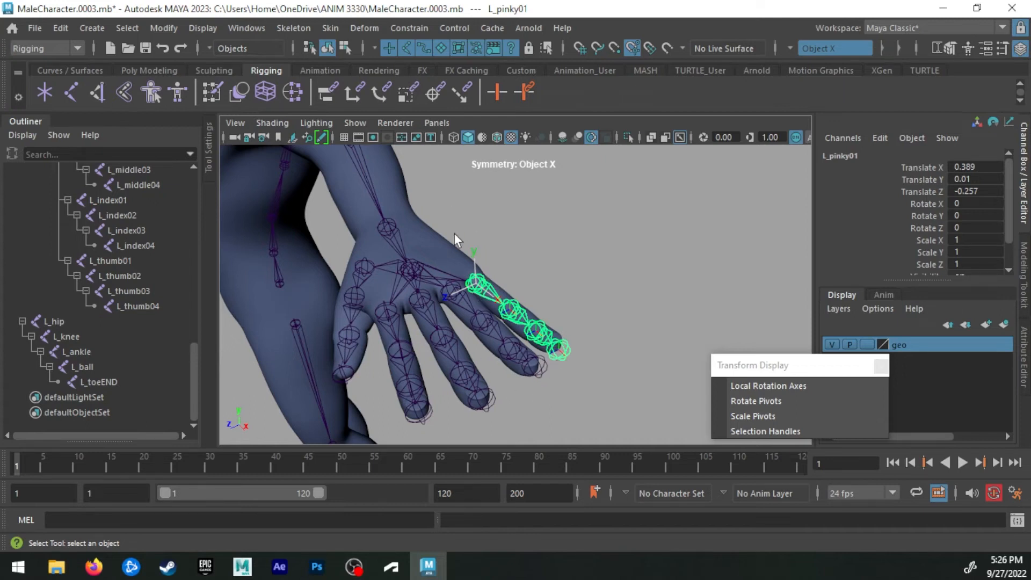
# Inspect the ring, pinky, middle and index finger joints to compare their direction with the pinky base joint's displayed axes
pyautogui.click(451, 298)
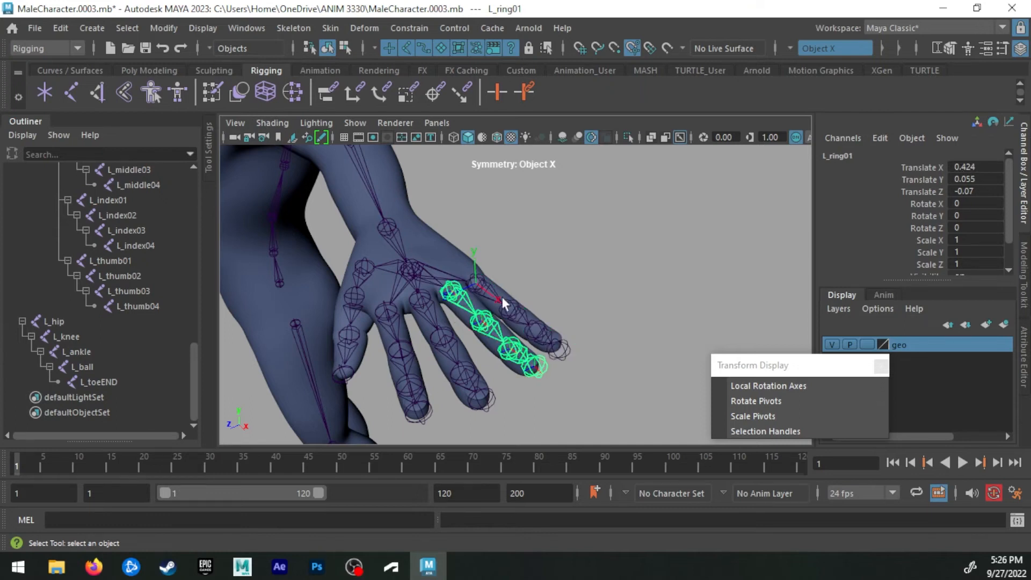
pyautogui.keyDown('alt'); pyautogui.moveTo(569, 341); pyautogui.dragTo(544, 349); pyautogui.keyUp('alt')
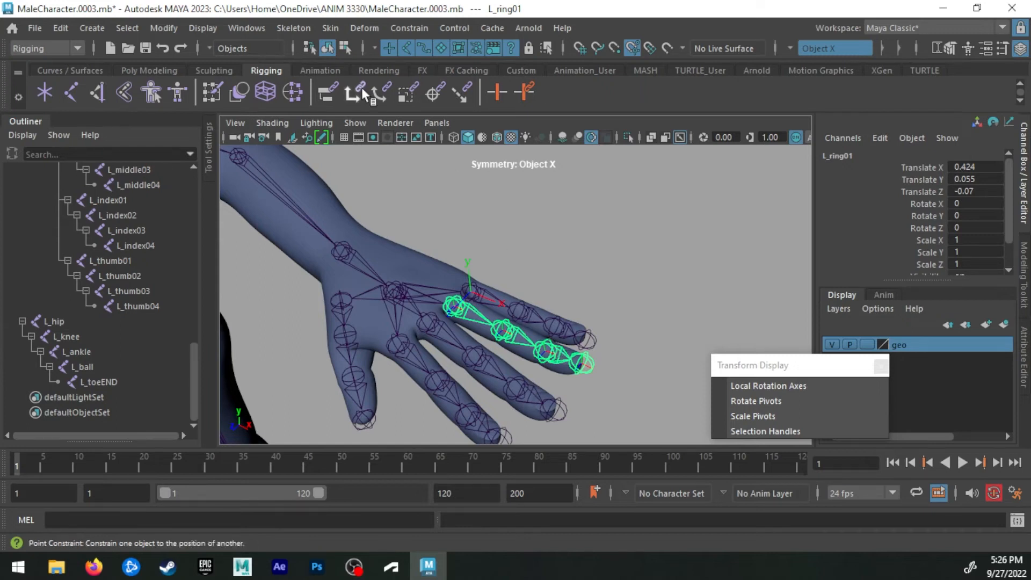
pyautogui.click(477, 294)
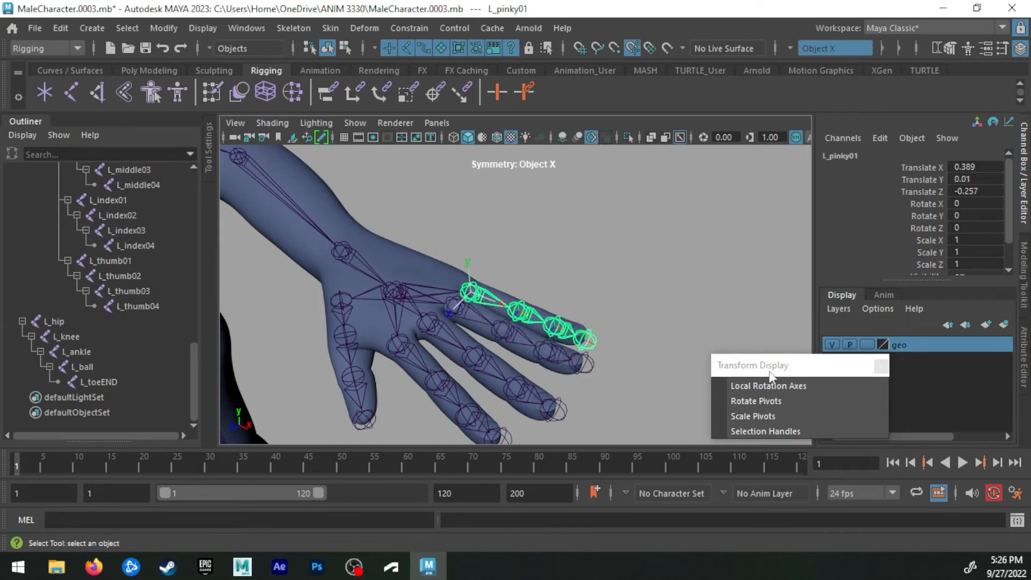
pyautogui.keyDown('alt'); pyautogui.moveTo(665, 364); pyautogui.dragTo(646, 282); pyautogui.keyUp('alt')
pyautogui.click(650, 288)
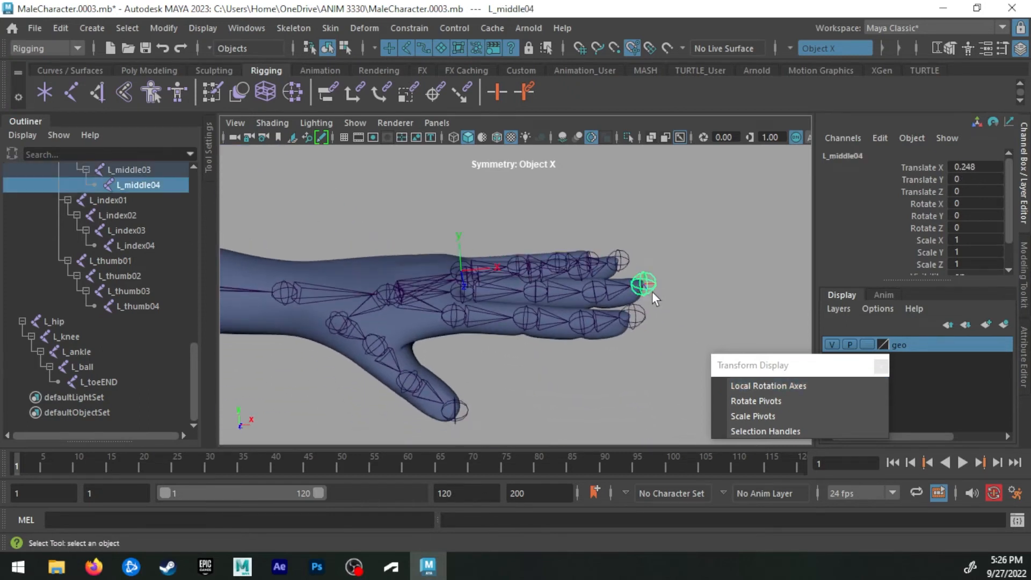
pyautogui.click(633, 320)
pyautogui.click(562, 321)
pyautogui.keyDown('alt'); pyautogui.moveTo(588, 327); pyautogui.dragTo(693, 298); pyautogui.keyUp('alt')
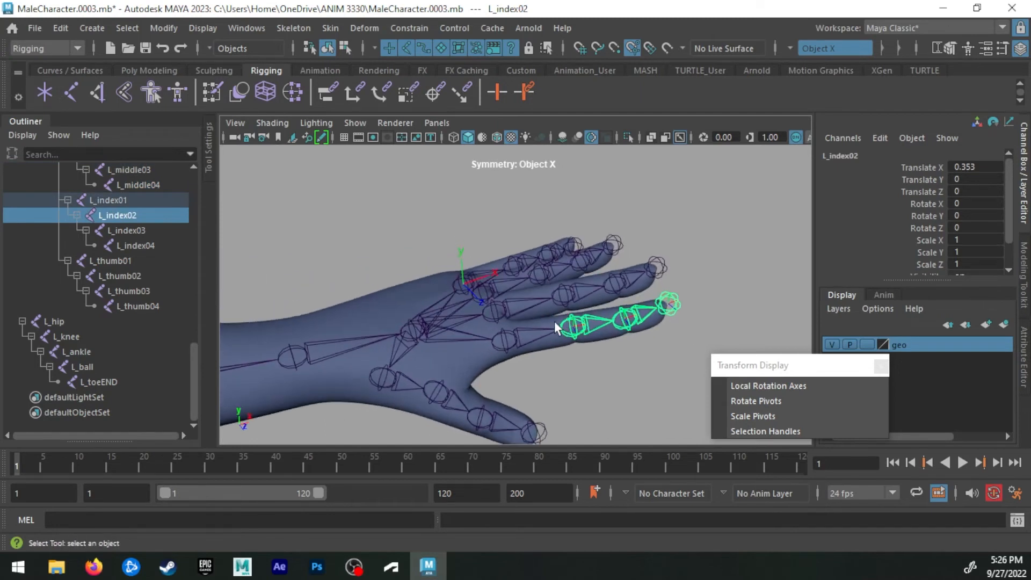
pyautogui.keyDown('alt'); pyautogui.moveTo(557, 327); pyautogui.dragTo(674, 314); pyautogui.keyUp('alt')
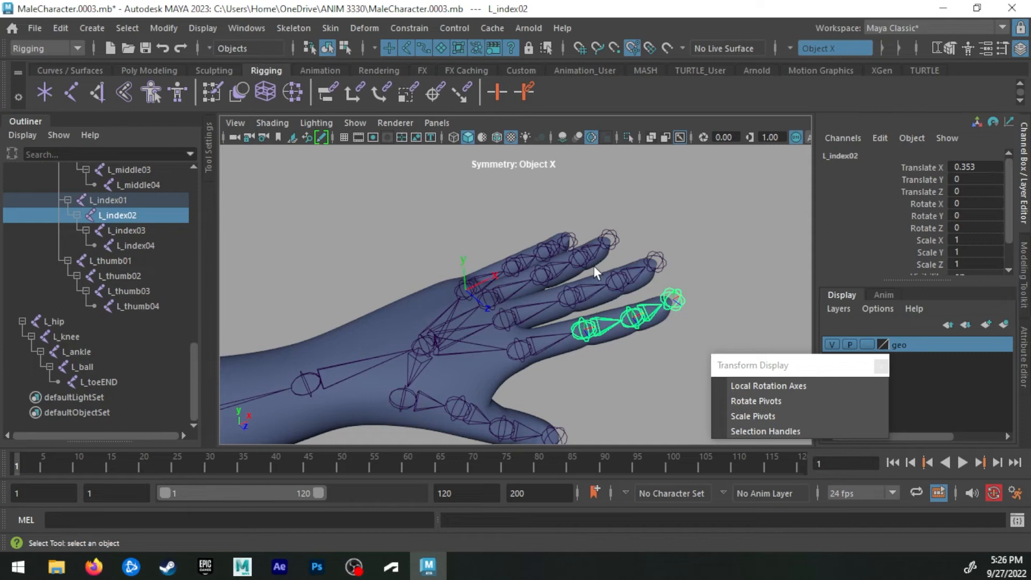
# Display the local rotation axes of the pinky's second, third and tip joints as well
pyautogui.keyDown('alt'); pyautogui.moveTo(594, 262); pyautogui.dragTo(446, 271); pyautogui.keyUp('alt')
pyautogui.keyDown('alt'); pyautogui.moveTo(445, 271); pyautogui.dragTo(689, 272, button='right'); pyautogui.keyUp('alt')
pyautogui.keyDown('alt'); pyautogui.moveTo(461, 195); pyautogui.dragTo(474, 259, button='middle'); pyautogui.keyUp('alt')
pyautogui.keyDown('alt'); pyautogui.moveTo(473, 258); pyautogui.dragTo(514, 269); pyautogui.keyUp('alt')
pyautogui.click(617, 295)
pyautogui.keyDown('shift'); pyautogui.click(618, 295); pyautogui.keyUp('shift')
pyautogui.hotkey('ctrl', 'z')
pyautogui.click(674, 306)
pyautogui.click(812, 384)
pyautogui.click(679, 206)
# Examine the local rotation axes along the pinky chain from above and from the side
pyautogui.keyDown('alt'); pyautogui.moveTo(678, 206); pyautogui.dragTo(569, 230); pyautogui.keyUp('alt')
pyautogui.keyDown('alt'); pyautogui.moveTo(488, 288); pyautogui.dragTo(540, 302); pyautogui.keyUp('alt')
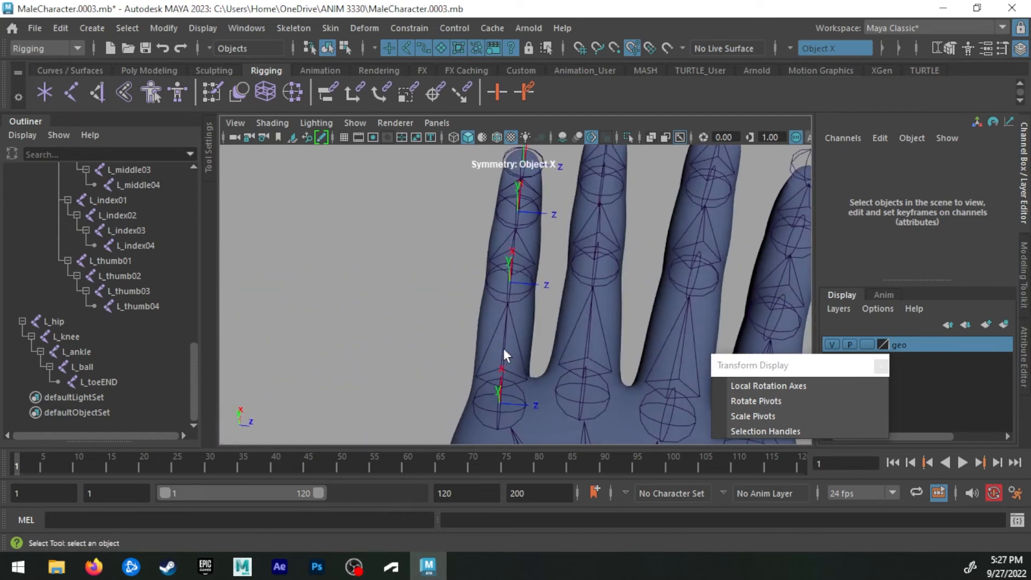
pyautogui.keyDown('alt'); pyautogui.moveTo(520, 240); pyautogui.dragTo(525, 287); pyautogui.keyUp('alt')
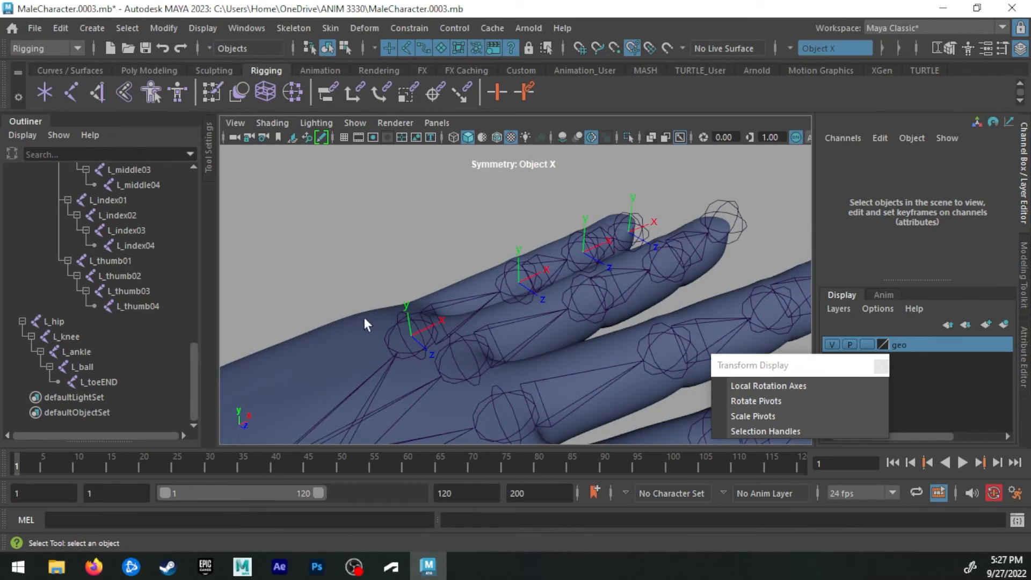
pyautogui.keyDown('alt'); pyautogui.moveTo(447, 323); pyautogui.dragTo(252, 226, button='right'); pyautogui.keyUp('alt')
pyautogui.keyDown('alt'); pyautogui.moveTo(562, 307); pyautogui.dragTo(591, 274, button='middle'); pyautogui.keyUp('alt')
pyautogui.scroll(6, 576, 275)
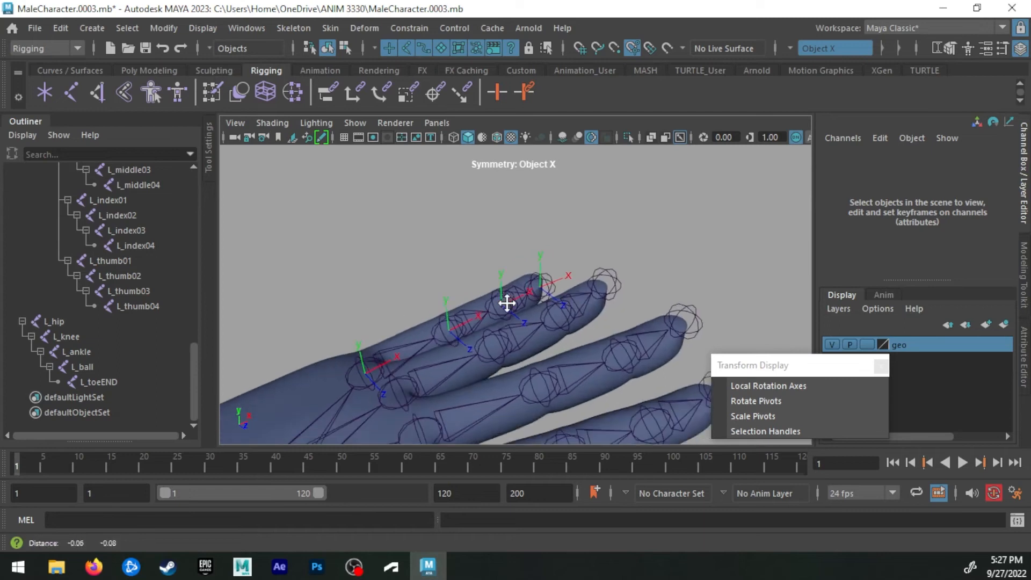
# Select all the pinky joints and hide their local rotation axes
pyautogui.click(389, 348)
pyautogui.press('Down')
pyautogui.press('Down')
pyautogui.press('Down')
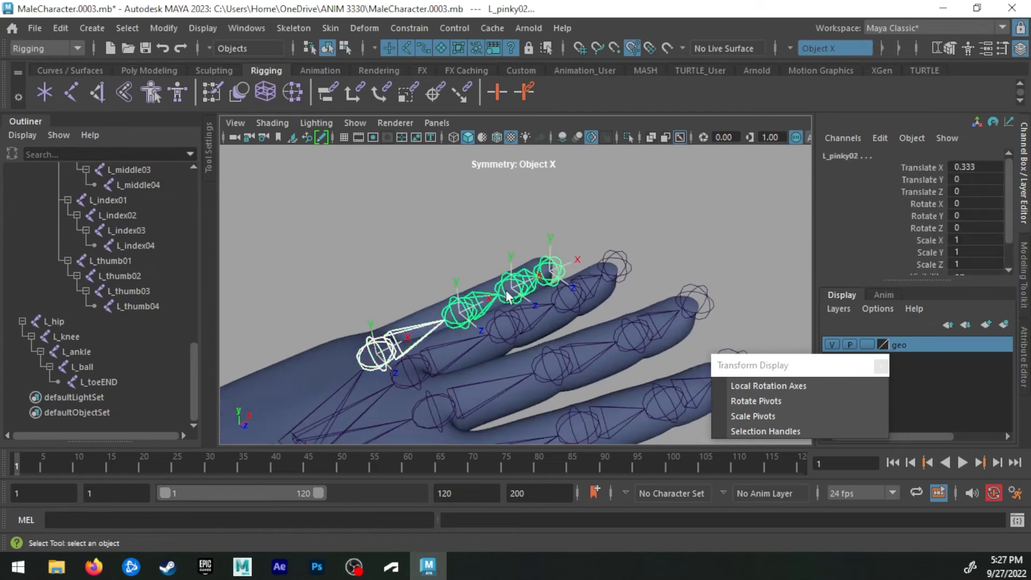
pyautogui.click(774, 386)
# Select the left arm joints from L_clavical to L_wrist and display their local rotation axes
pyautogui.keyDown('alt'); pyautogui.moveTo(499, 271); pyautogui.dragTo(392, 276, button='right'); pyautogui.keyUp('alt')
pyautogui.keyDown('alt'); pyautogui.moveTo(392, 276); pyautogui.dragTo(376, 290); pyautogui.keyUp('alt')
pyautogui.keyDown('alt'); pyautogui.moveTo(403, 290); pyautogui.dragTo(446, 178, button='middle'); pyautogui.keyUp('alt')
pyautogui.scroll(3, 447, 176)
pyautogui.keyDown('alt'); pyautogui.moveTo(536, 221); pyautogui.dragTo(573, 339, button='middle'); pyautogui.keyUp('alt')
pyautogui.keyDown('alt'); pyautogui.moveTo(526, 243); pyautogui.dragTo(504, 282, button='middle'); pyautogui.keyUp('alt')
pyautogui.click(489, 243)
pyautogui.click(492, 254)
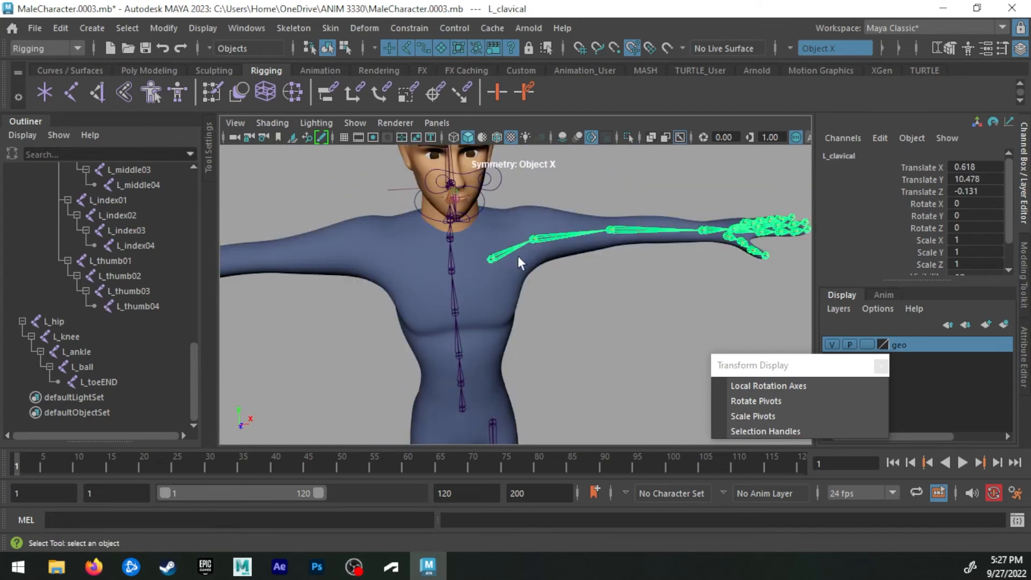
pyautogui.keyDown('alt'); pyautogui.moveTo(517, 255); pyautogui.dragTo(525, 279); pyautogui.keyUp('alt')
pyautogui.scroll(7, 127, 288)
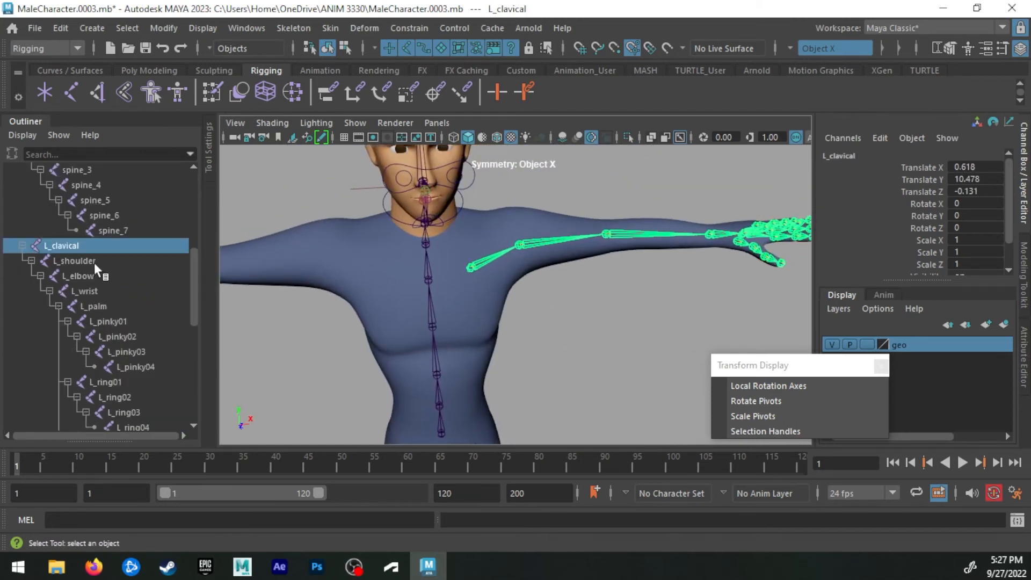
pyautogui.moveTo(78, 250); pyautogui.dragTo(106, 291)
pyautogui.click(768, 385)
# Examine the orientation of the local rotation axes along the left arm and compare it with the pinky's base joint
pyautogui.keyDown('alt'); pyautogui.moveTo(646, 368); pyautogui.dragTo(564, 382); pyautogui.keyUp('alt')
pyautogui.keyDown('alt'); pyautogui.moveTo(497, 329); pyautogui.dragTo(408, 316); pyautogui.keyUp('alt')
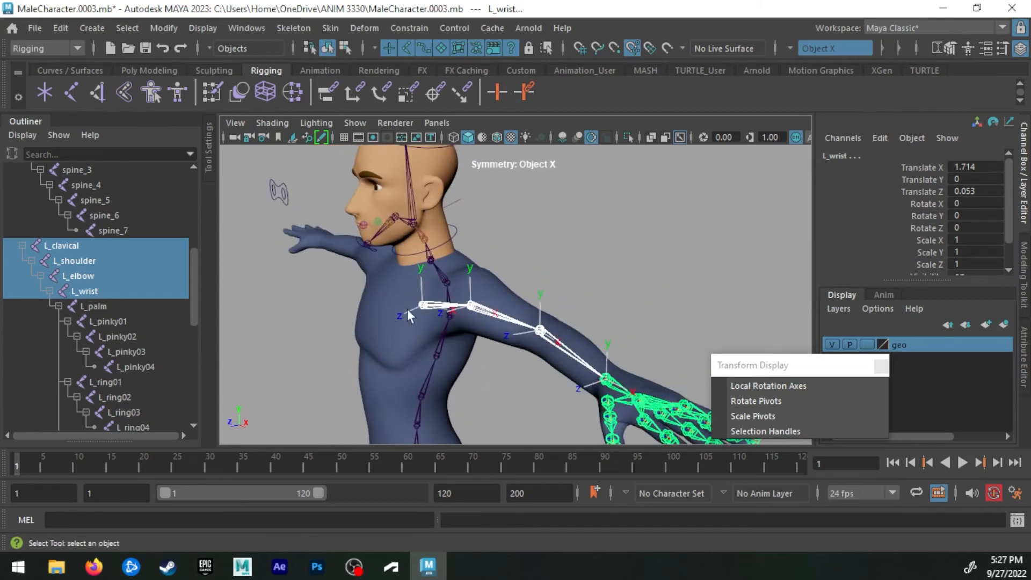
pyautogui.keyDown('alt'); pyautogui.moveTo(479, 292); pyautogui.dragTo(559, 250); pyautogui.keyUp('alt')
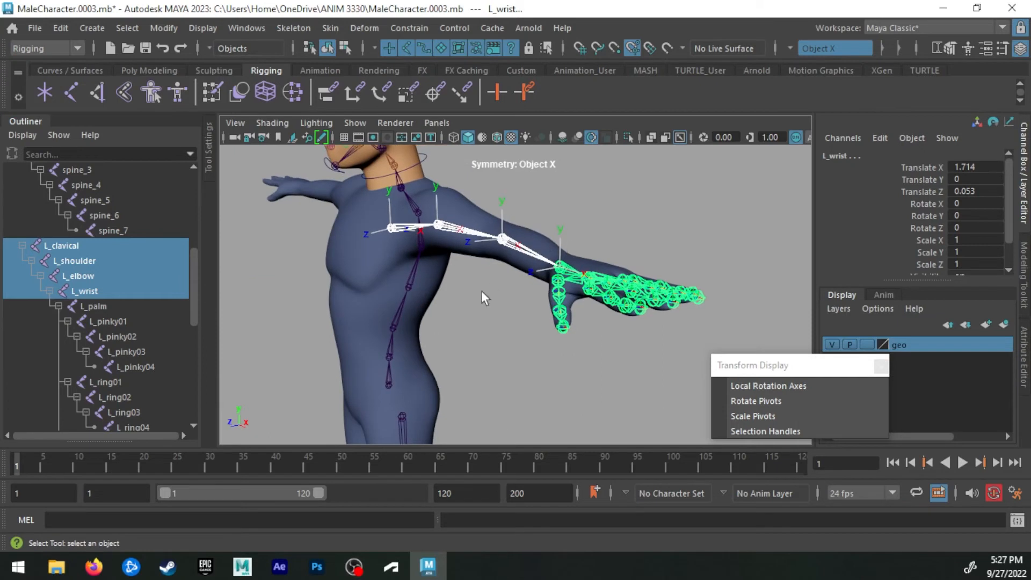
pyautogui.keyDown('alt'); pyautogui.moveTo(482, 293); pyautogui.dragTo(525, 300); pyautogui.keyUp('alt')
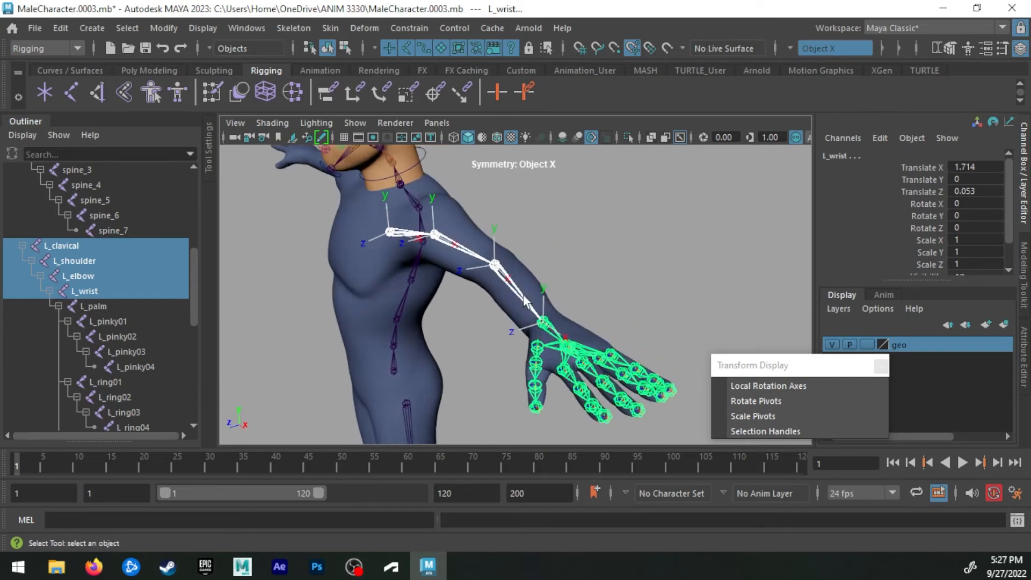
pyautogui.click(610, 357)
pyautogui.click(797, 384)
pyautogui.keyDown('alt'); pyautogui.moveTo(585, 274); pyautogui.dragTo(644, 247); pyautogui.keyUp('alt')
pyautogui.keyDown('alt'); pyautogui.moveTo(601, 257); pyautogui.dragTo(590, 249, button='middle'); pyautogui.keyUp('alt')
pyautogui.keyDown('alt'); pyautogui.moveTo(688, 273); pyautogui.dragTo(382, 282, button='right'); pyautogui.keyUp('alt')
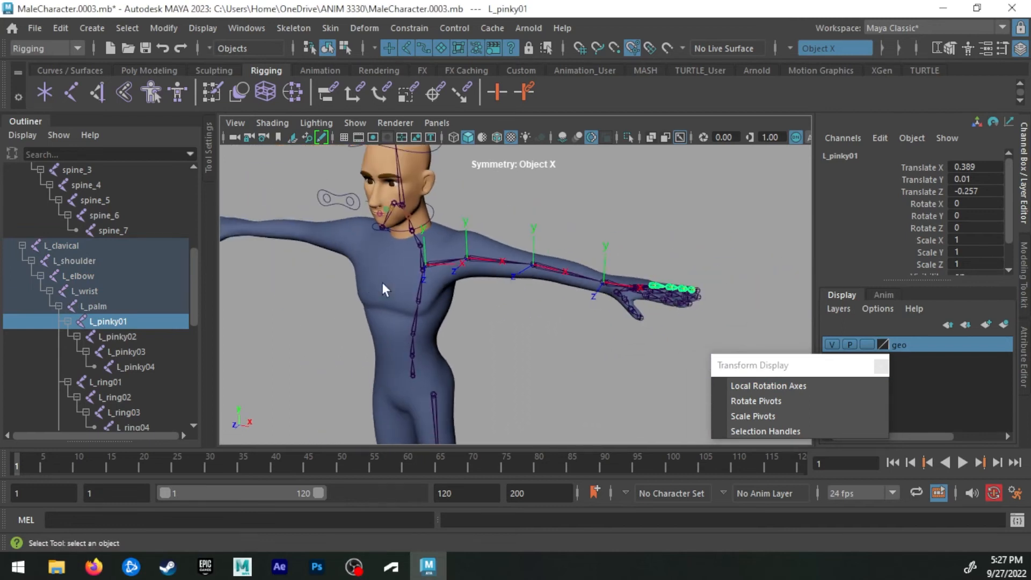
# Hide the local rotation axes of the left arm joints from L_clavical to L_wrist
pyautogui.click(604, 278)
pyautogui.moveTo(67, 246); pyautogui.dragTo(92, 288)
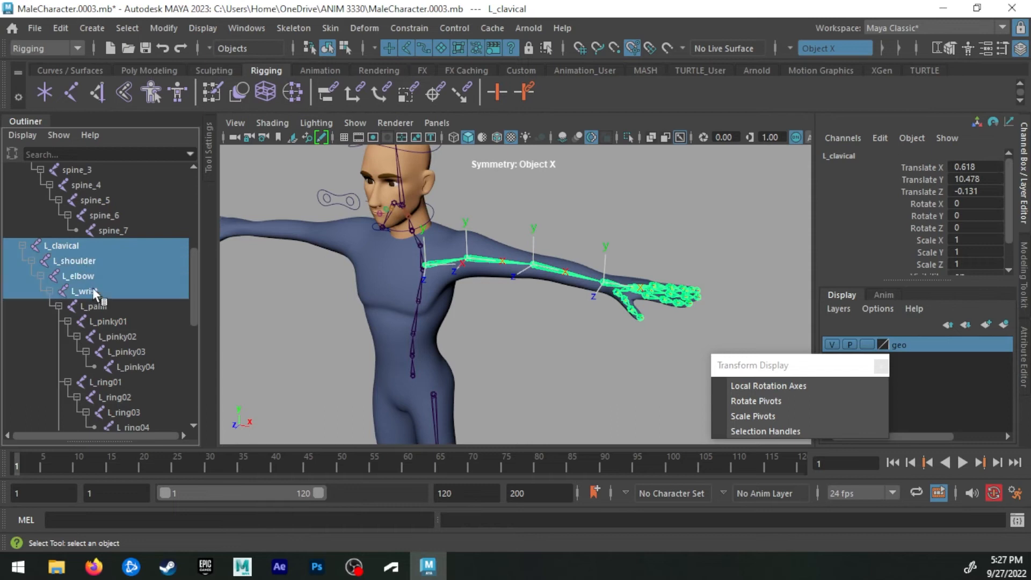
pyautogui.click(778, 384)
# Select the left leg joints from L_hip to L_toeEND and display their local rotation axes
pyautogui.keyDown('alt'); pyautogui.moveTo(483, 317); pyautogui.dragTo(516, 299); pyautogui.keyUp('alt')
pyautogui.keyDown('alt'); pyautogui.moveTo(529, 304); pyautogui.dragTo(543, 216, button='middle'); pyautogui.keyUp('alt')
pyautogui.keyDown('alt'); pyautogui.moveTo(516, 252); pyautogui.dragTo(527, 296, button='right'); pyautogui.keyUp('alt')
pyautogui.click(469, 236)
pyautogui.keyDown('alt'); pyautogui.moveTo(442, 409); pyautogui.dragTo(461, 226, button='middle'); pyautogui.keyUp('alt')
pyautogui.scroll(-7, 123, 313)
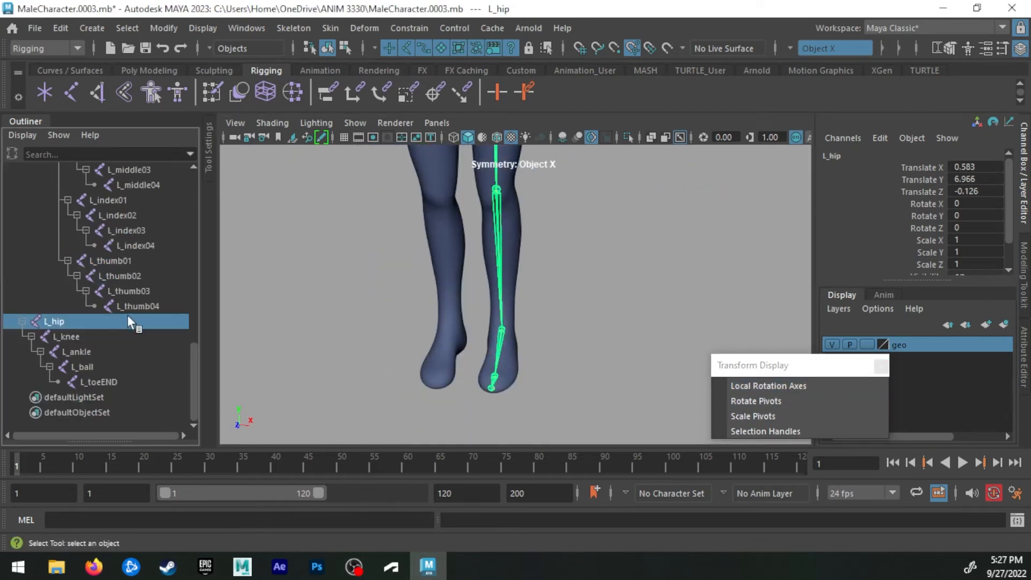
pyautogui.keyDown('shift'); pyautogui.click(98, 371); pyautogui.keyUp('shift')
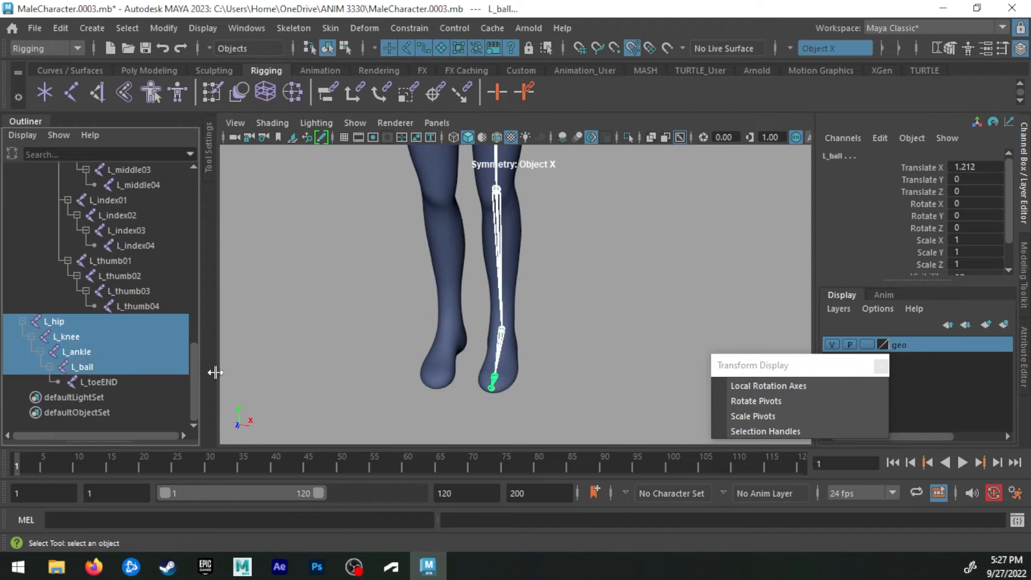
pyautogui.keyDown('shift'); pyautogui.click(153, 379); pyautogui.keyUp('shift')
pyautogui.click(757, 385)
# Examine the orientation of the local rotation axes along the left leg, comparing the hip with the knee, ankle and toe joints
pyautogui.keyDown('alt'); pyautogui.moveTo(492, 160); pyautogui.dragTo(501, 310, button='middle'); pyautogui.keyUp('alt')
pyautogui.keyDown('alt'); pyautogui.moveTo(501, 311); pyautogui.dragTo(454, 290, button='right'); pyautogui.keyUp('alt')
pyautogui.keyDown('alt'); pyautogui.moveTo(453, 290); pyautogui.dragTo(407, 263); pyautogui.keyUp('alt')
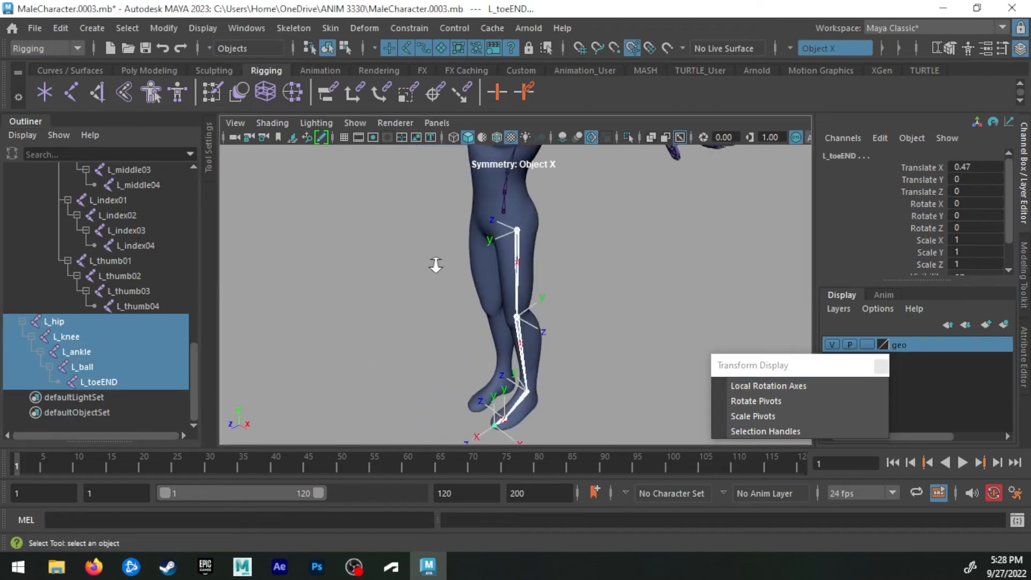
pyautogui.keyDown('alt'); pyautogui.moveTo(406, 263); pyautogui.dragTo(542, 278, button='right'); pyautogui.keyUp('alt')
pyautogui.keyDown('alt'); pyautogui.moveTo(541, 278); pyautogui.dragTo(553, 285, button='middle'); pyautogui.keyUp('alt')
pyautogui.keyDown('alt'); pyautogui.moveTo(552, 286); pyautogui.dragTo(520, 245, button='right'); pyautogui.keyUp('alt')
pyautogui.keyDown('alt'); pyautogui.moveTo(520, 246); pyautogui.dragTo(478, 258); pyautogui.keyUp('alt')
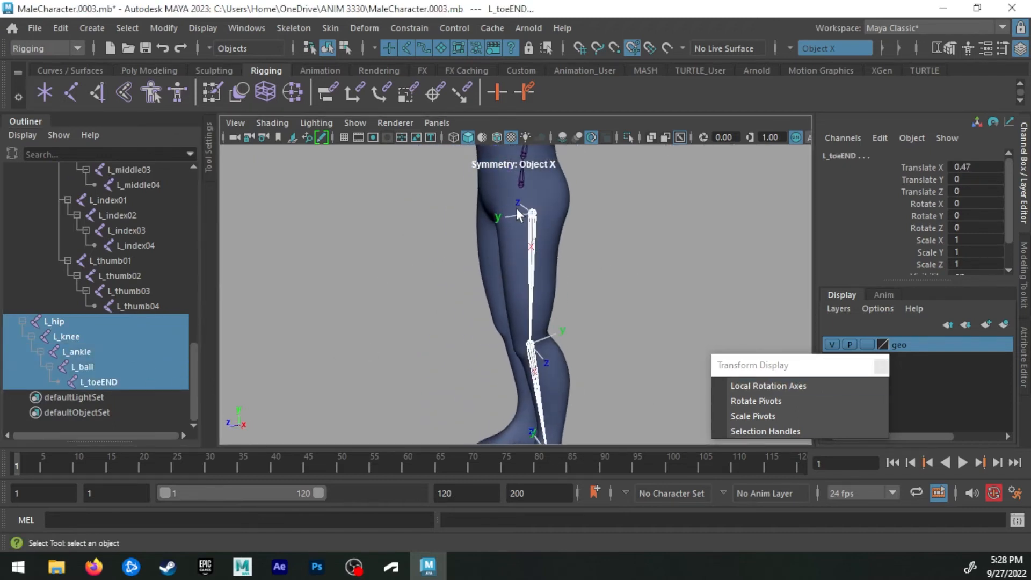
pyautogui.keyDown('alt'); pyautogui.moveTo(571, 317); pyautogui.dragTo(505, 271, button='middle'); pyautogui.keyUp('alt')
pyautogui.keyDown('alt'); pyautogui.moveTo(545, 285); pyautogui.dragTo(520, 377); pyautogui.keyUp('alt')
pyautogui.keyDown('alt'); pyautogui.moveTo(539, 394); pyautogui.dragTo(537, 338, button='middle'); pyautogui.keyUp('alt')
pyautogui.keyDown('alt'); pyautogui.moveTo(523, 271); pyautogui.dragTo(585, 347, button='middle'); pyautogui.keyUp('alt')
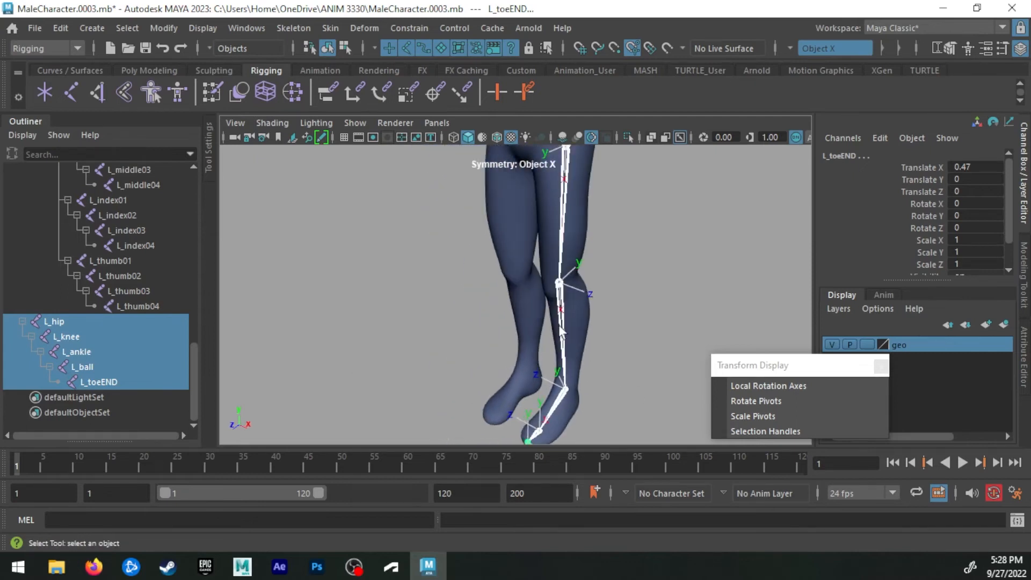
pyautogui.keyDown('alt'); pyautogui.moveTo(585, 346); pyautogui.dragTo(537, 237, button='right'); pyautogui.keyUp('alt')
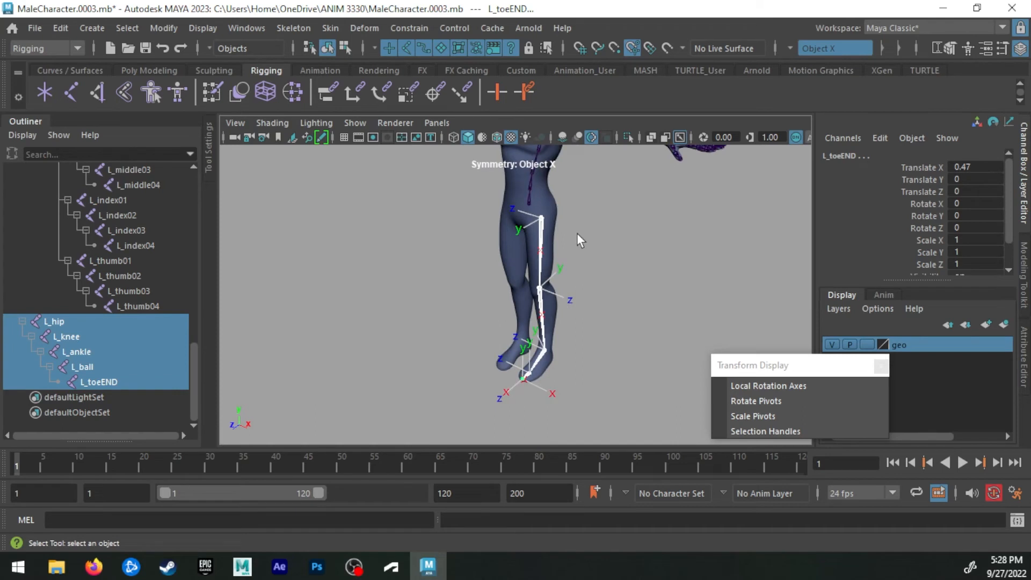
pyautogui.keyDown('alt'); pyautogui.moveTo(591, 235); pyautogui.dragTo(563, 277, button='right'); pyautogui.keyUp('alt')
pyautogui.keyDown('alt'); pyautogui.moveTo(562, 277); pyautogui.dragTo(539, 337, button='middle'); pyautogui.keyUp('alt')
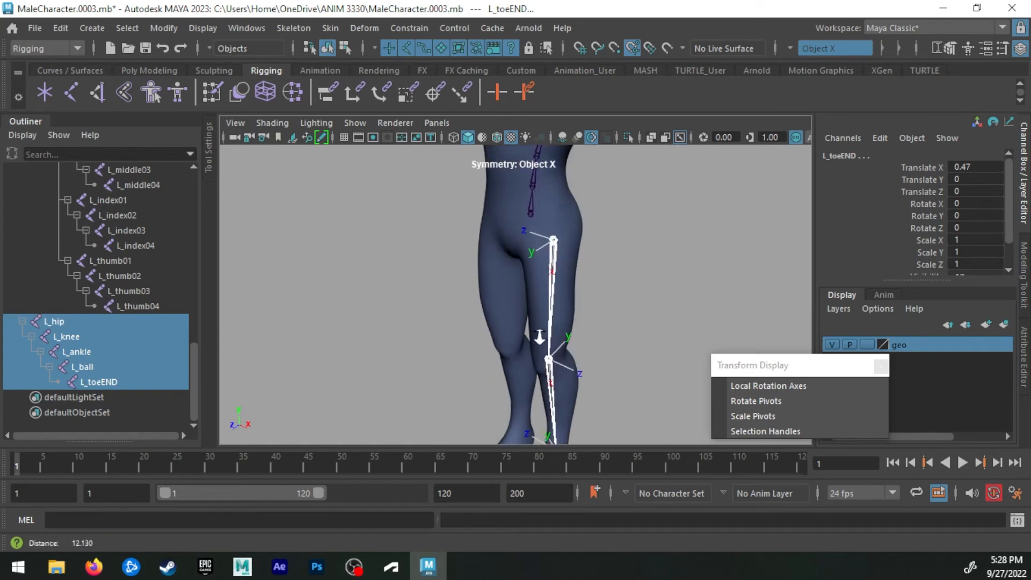
pyautogui.keyDown('alt'); pyautogui.moveTo(539, 337); pyautogui.dragTo(537, 307, button='right'); pyautogui.keyUp('alt')
pyautogui.keyDown('alt'); pyautogui.moveTo(539, 311); pyautogui.dragTo(511, 289); pyautogui.keyUp('alt')
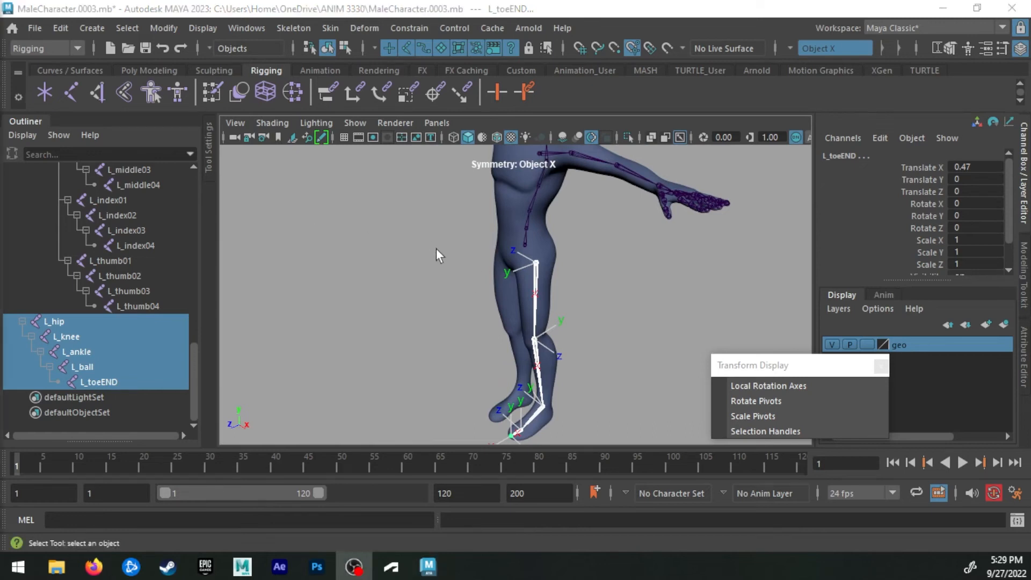
pyautogui.keyDown('alt'); pyautogui.moveTo(436, 248); pyautogui.dragTo(492, 278); pyautogui.keyUp('alt')
pyautogui.scroll(6, 507, 266)
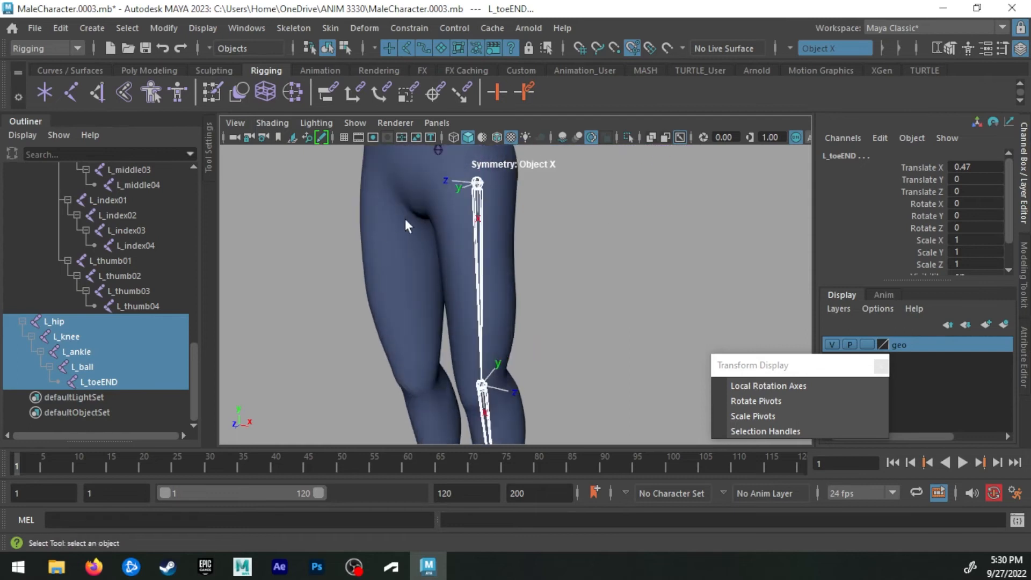
pyautogui.keyDown('alt'); pyautogui.moveTo(406, 220); pyautogui.dragTo(483, 263); pyautogui.keyUp('alt')
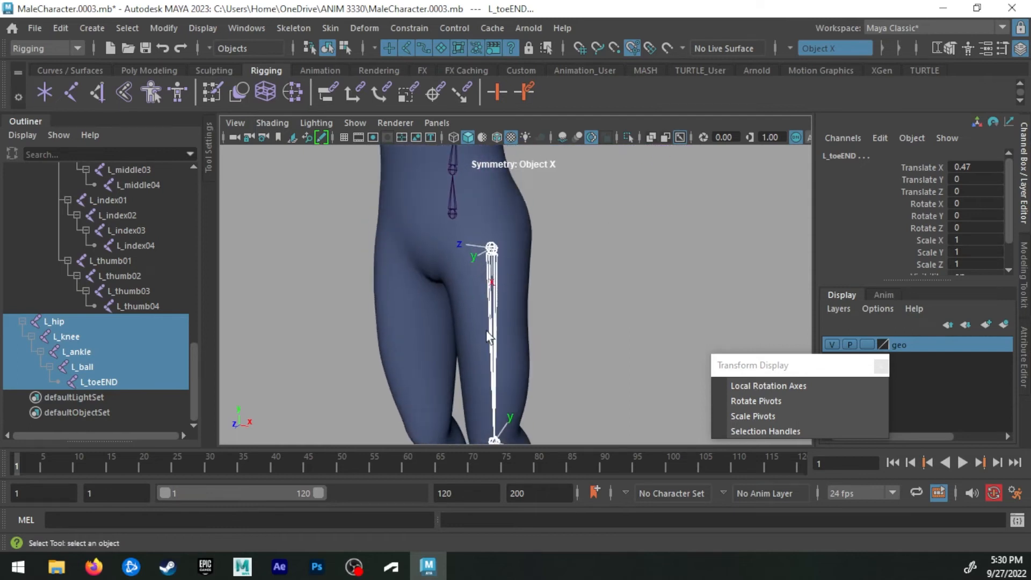
pyautogui.keyDown('alt'); pyautogui.moveTo(486, 246); pyautogui.dragTo(456, 303); pyautogui.keyUp('alt')
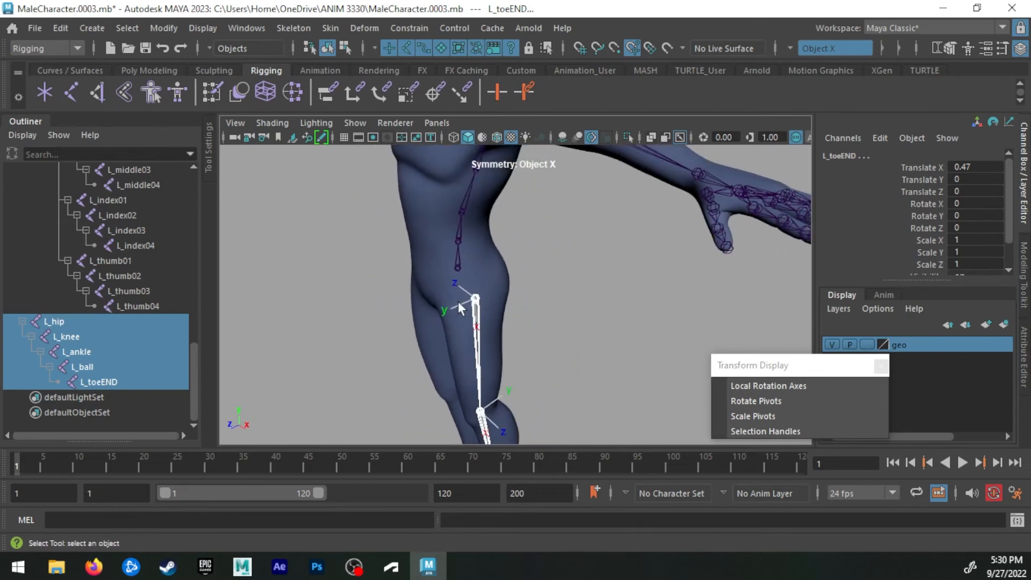
# Test-rotate the L_hip joint about 77 degrees around its Z axis and undo the rotation
pyautogui.click(57, 321)
pyautogui.press('e')
pyautogui.moveTo(443, 246); pyautogui.dragTo(517, 256)
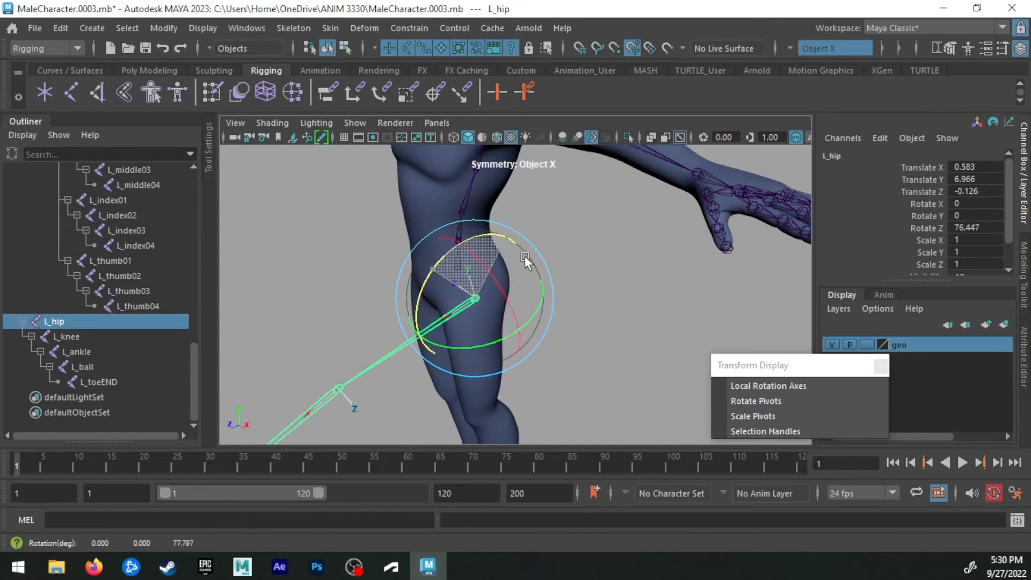
pyautogui.hotkey('ctrl', 'z')
pyautogui.hotkey('ctrl', 'z')
pyautogui.keyDown('alt'); pyautogui.moveTo(475, 295); pyautogui.dragTo(453, 266); pyautogui.keyUp('alt')
pyautogui.press('q')
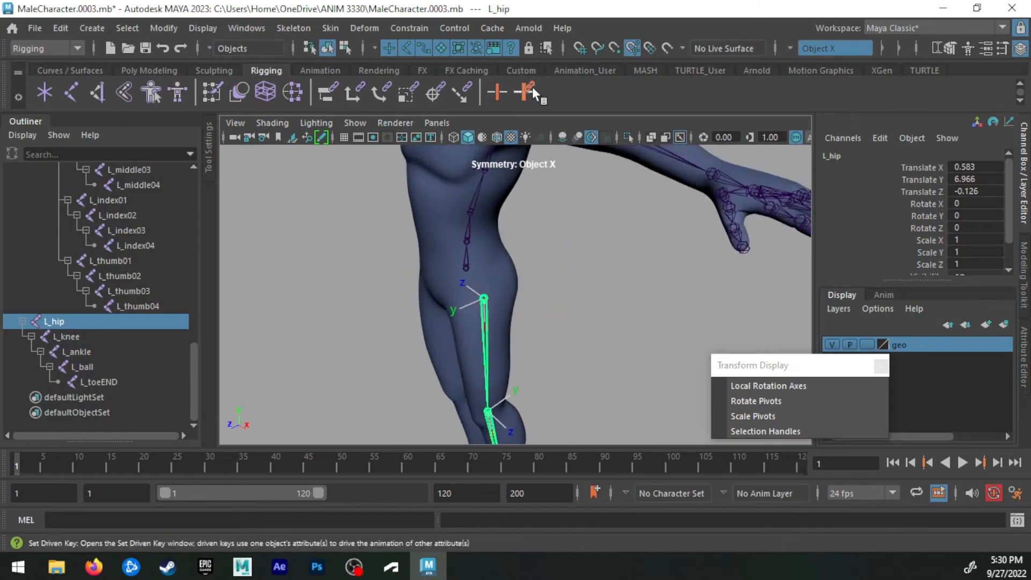
# Swing the L_hip joint about 177 degrees around its Z axis as a second test, and undo it
pyautogui.press('e')
pyautogui.moveTo(452, 251); pyautogui.dragTo(527, 251)
pyautogui.keyDown('alt'); pyautogui.moveTo(474, 286); pyautogui.dragTo(506, 283); pyautogui.keyUp('alt')
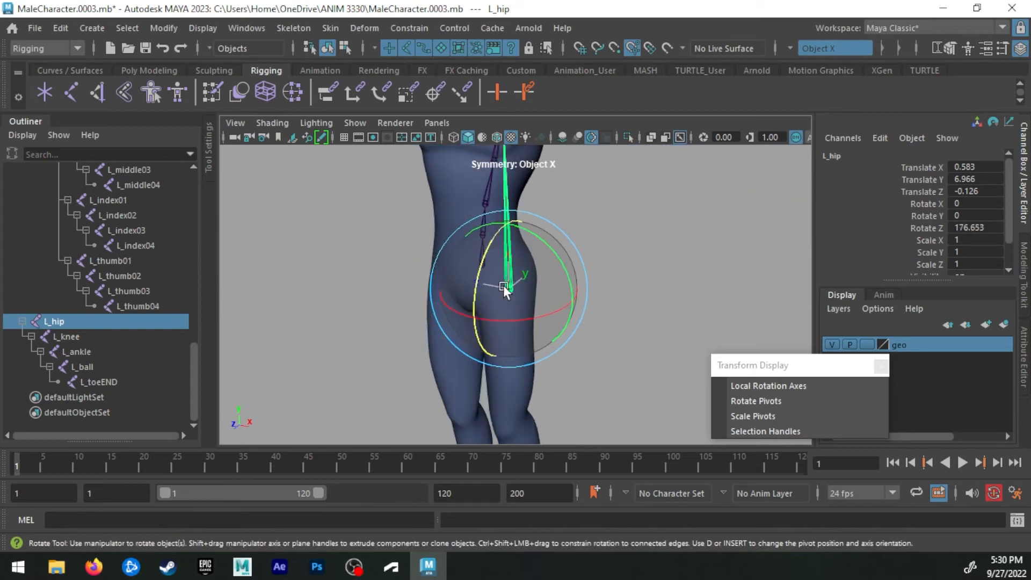
pyautogui.keyDown('alt'); pyautogui.moveTo(550, 277); pyautogui.dragTo(510, 204); pyautogui.keyUp('alt')
pyautogui.hotkey('ctrl', 'z')
pyautogui.hotkey('ctrl', 'z')
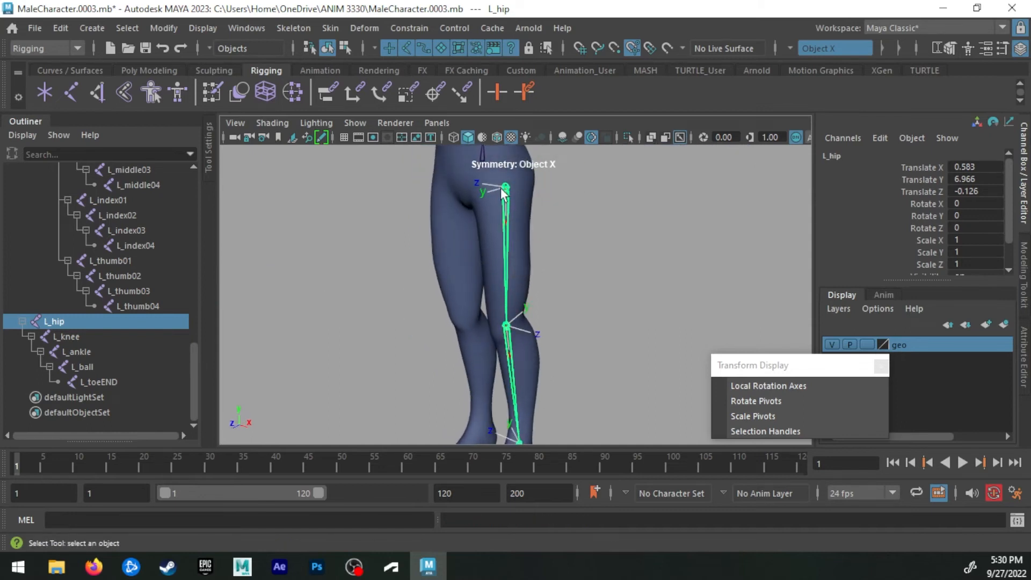
pyautogui.keyDown('alt'); pyautogui.moveTo(509, 356); pyautogui.dragTo(474, 204); pyautogui.keyUp('alt')
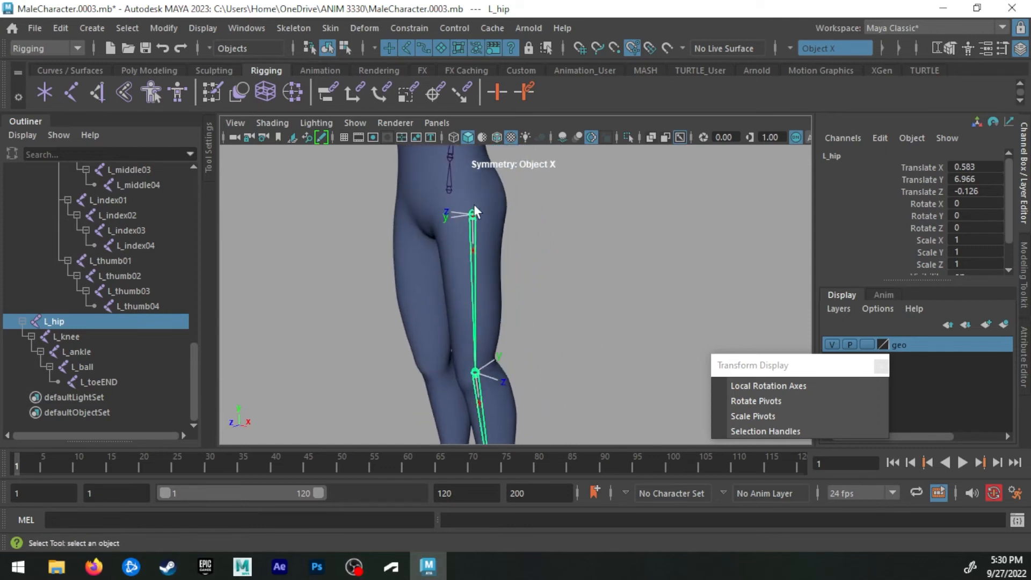
# Select the left leg joints from L_hip to L_toeEND and open the Orient Joint options
pyautogui.keyDown('shift'); pyautogui.click(100, 382); pyautogui.keyUp('shift')
pyautogui.click(285, 28)
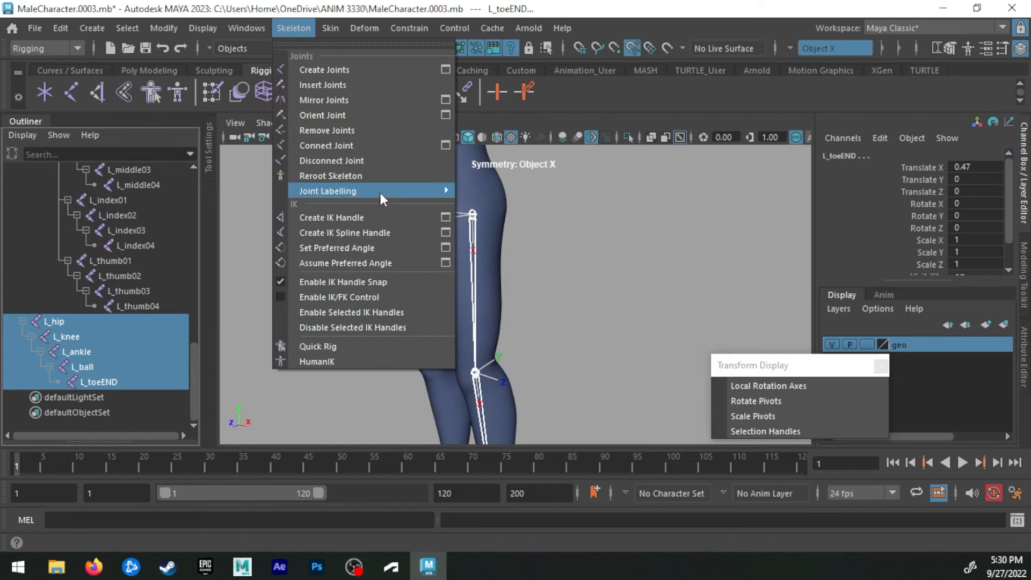
pyautogui.click(445, 115)
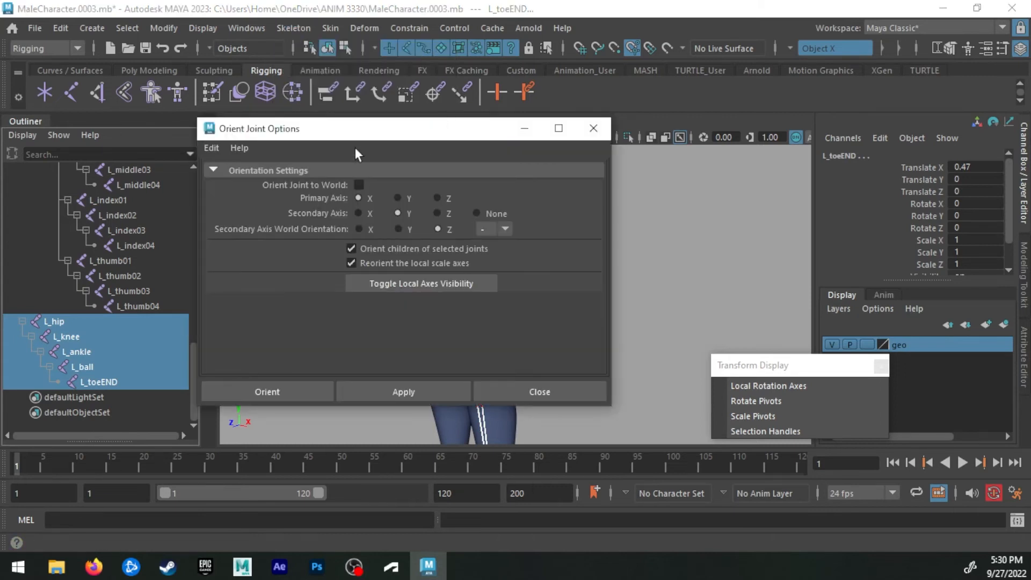
pyautogui.moveTo(359, 139); pyautogui.dragTo(99, 105)
# Try orienting the leg joints with primary axis X, secondary axis Y and negative Z world orientation, and undo it
pyautogui.click(145, 350)
pyautogui.keyDown('alt'); pyautogui.moveTo(499, 262); pyautogui.dragTo(553, 230); pyautogui.keyUp('alt')
pyautogui.hotkey('ctrl', 'z')
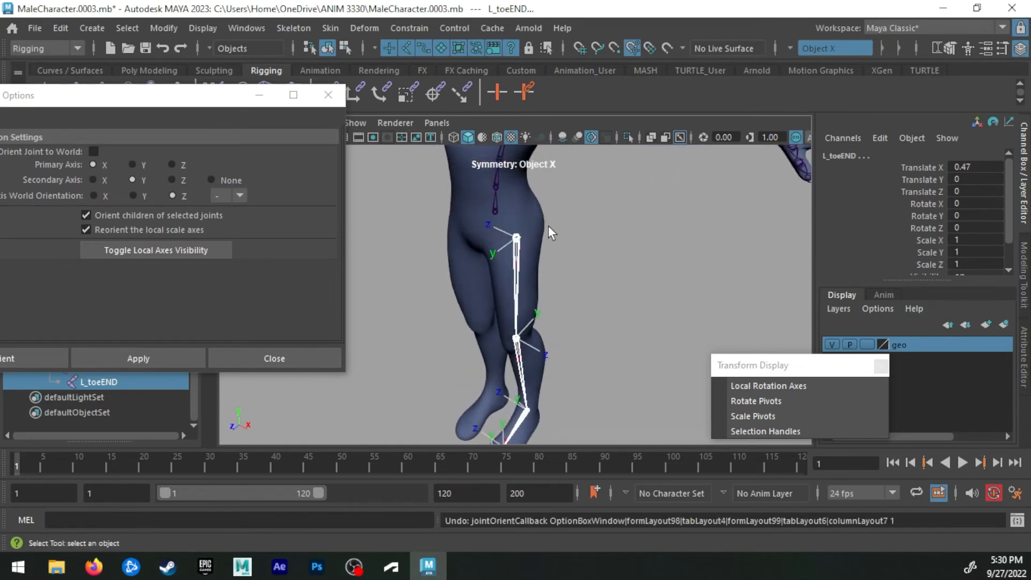
# Change the secondary axis world orientation to positive Z and apply the joint orientation to the left leg joints
pyautogui.click(239, 196)
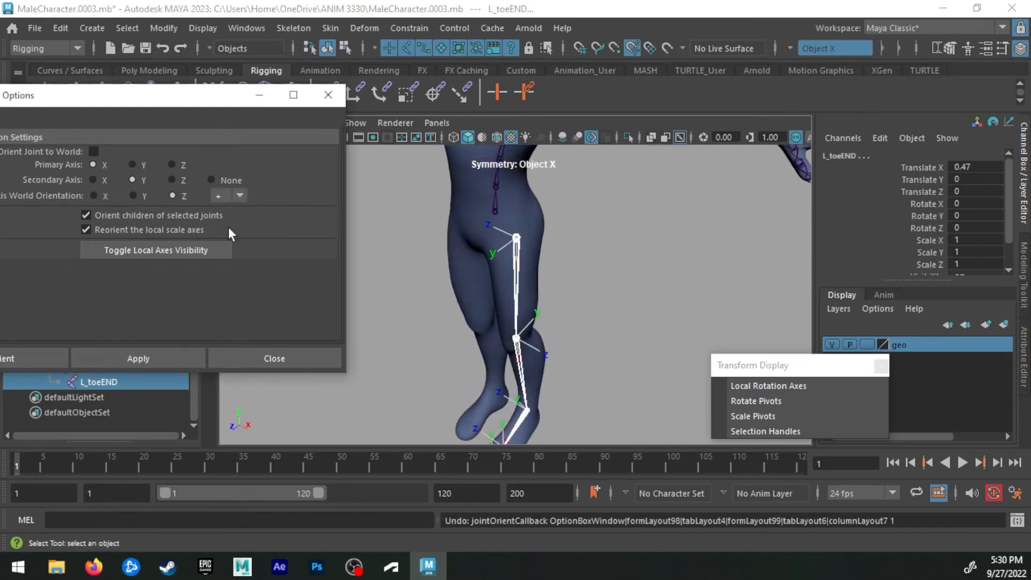
pyautogui.click(186, 359)
pyautogui.keyDown('alt'); pyautogui.moveTo(537, 352); pyautogui.dragTo(591, 300); pyautogui.keyUp('alt')
pyautogui.keyDown('alt'); pyautogui.moveTo(425, 276); pyautogui.dragTo(542, 228); pyautogui.keyUp('alt')
pyautogui.keyDown('alt'); pyautogui.moveTo(577, 316); pyautogui.dragTo(531, 260, button='middle'); pyautogui.keyUp('alt')
pyautogui.keyDown('alt'); pyautogui.moveTo(532, 260); pyautogui.dragTo(661, 284, button='right'); pyautogui.keyUp('alt')
pyautogui.keyDown('alt'); pyautogui.moveTo(554, 285); pyautogui.dragTo(517, 285); pyautogui.keyUp('alt')
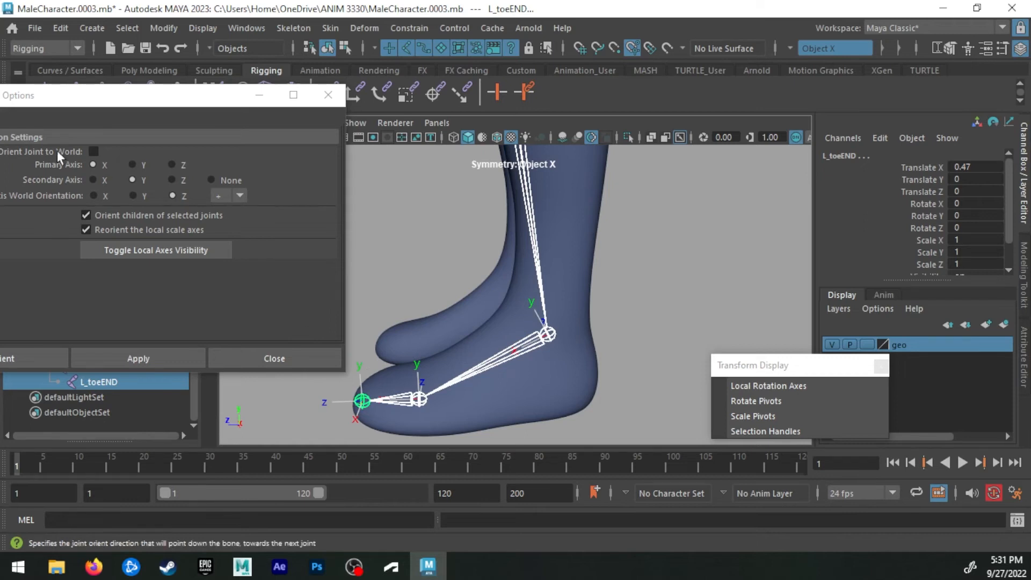
pyautogui.keyDown('alt'); pyautogui.moveTo(599, 328); pyautogui.dragTo(557, 308); pyautogui.keyUp('alt')
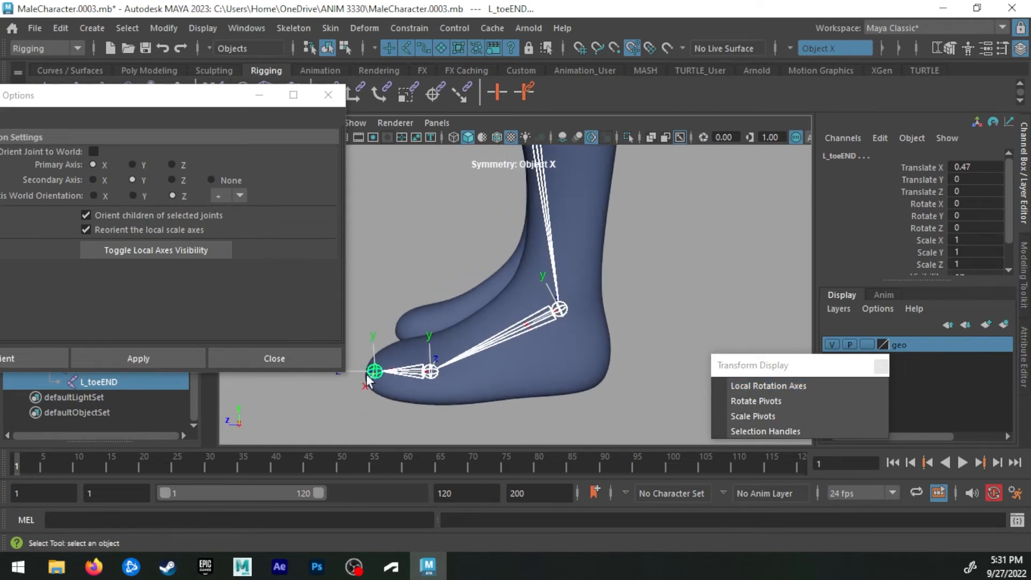
# Try applying the same joint orientation settings to L_toeEND alone
pyautogui.keyDown('alt'); pyautogui.moveTo(367, 380); pyautogui.dragTo(438, 390, button='middle'); pyautogui.keyUp('alt')
pyautogui.keyDown('alt'); pyautogui.moveTo(413, 390); pyautogui.dragTo(505, 357); pyautogui.keyUp('alt')
pyautogui.click(507, 361)
pyautogui.click(179, 354)
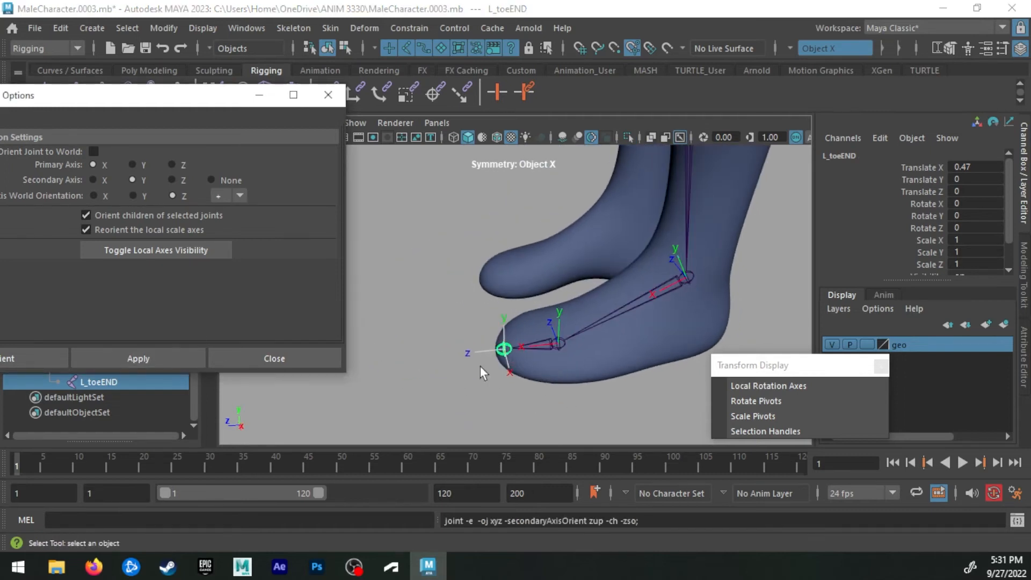
pyautogui.press('e')
pyautogui.press('q')
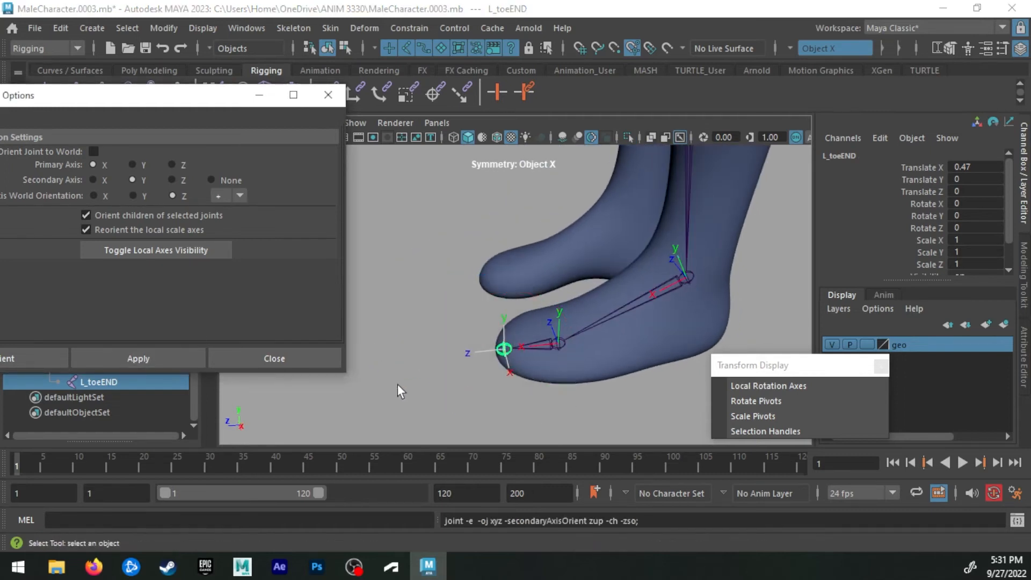
# In component mode, rotate L_toeEND's local rotation axis so X points forward out of the toe and Y stays up
pyautogui.click(345, 48)
pyautogui.keyDown('alt'); pyautogui.moveTo(389, 169); pyautogui.dragTo(580, 342); pyautogui.keyUp('alt')
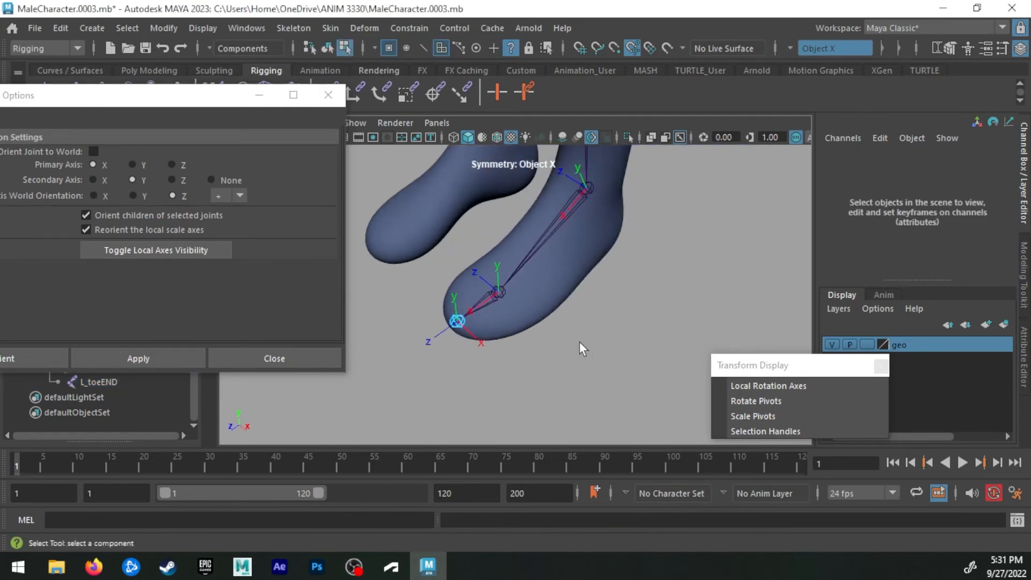
pyautogui.click(459, 320)
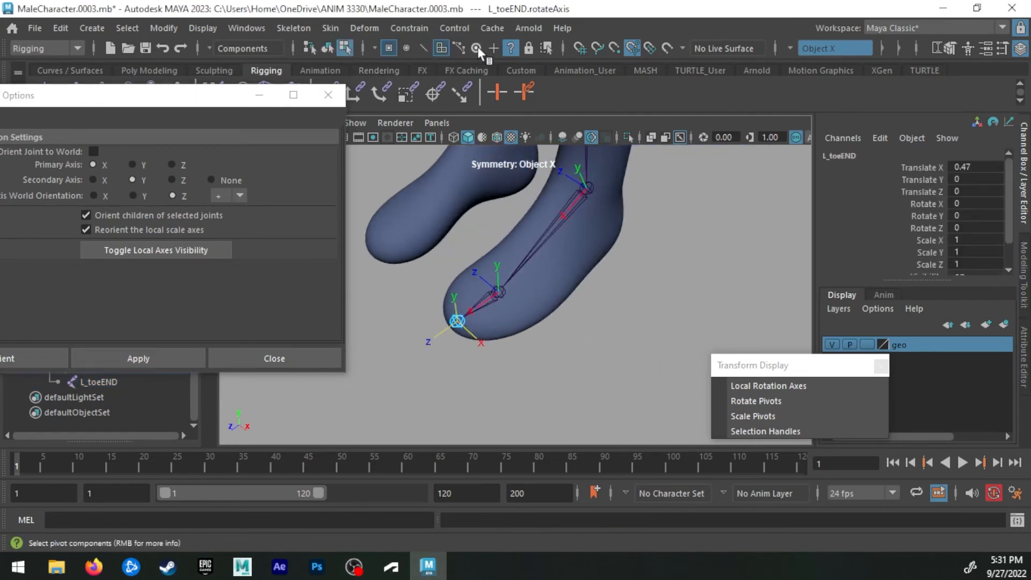
pyautogui.keyDown('alt'); pyautogui.moveTo(524, 294); pyautogui.dragTo(475, 324); pyautogui.keyUp('alt')
pyautogui.press('e')
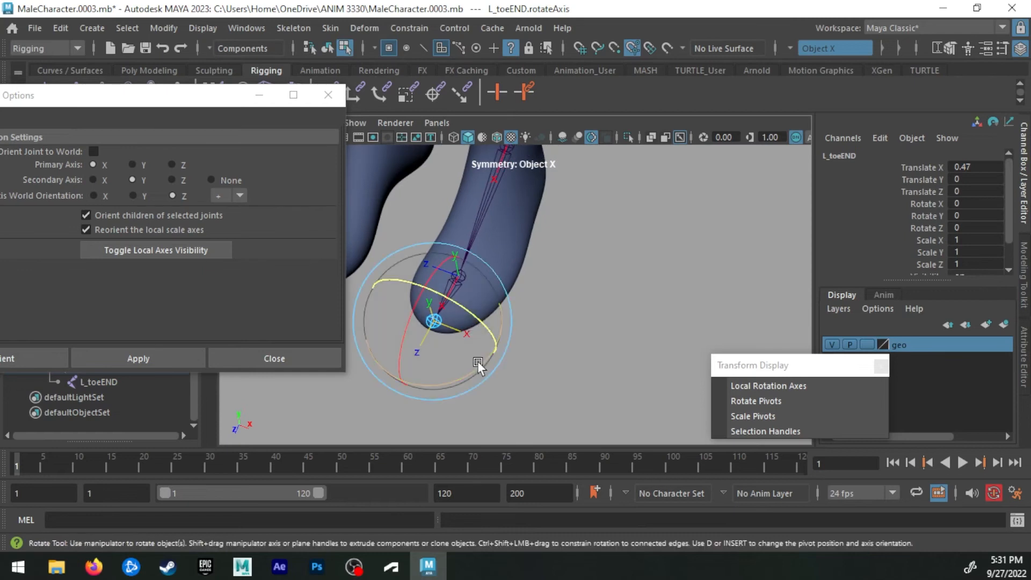
pyautogui.moveTo(479, 361)
pyautogui.mouseDown()
pyautogui.moveTo(385, 394)
pyautogui.moveTo(338, 297)
pyautogui.moveTo(300, 368)
pyautogui.mouseUp()
pyautogui.moveTo(499, 340)
pyautogui.mouseDown()
pyautogui.moveTo(457, 376)
pyautogui.moveTo(617, 218)
pyautogui.moveTo(581, 274)
pyautogui.moveTo(516, 299)
pyautogui.moveTo(491, 295)
pyautogui.moveTo(541, 299)
pyautogui.mouseUp()
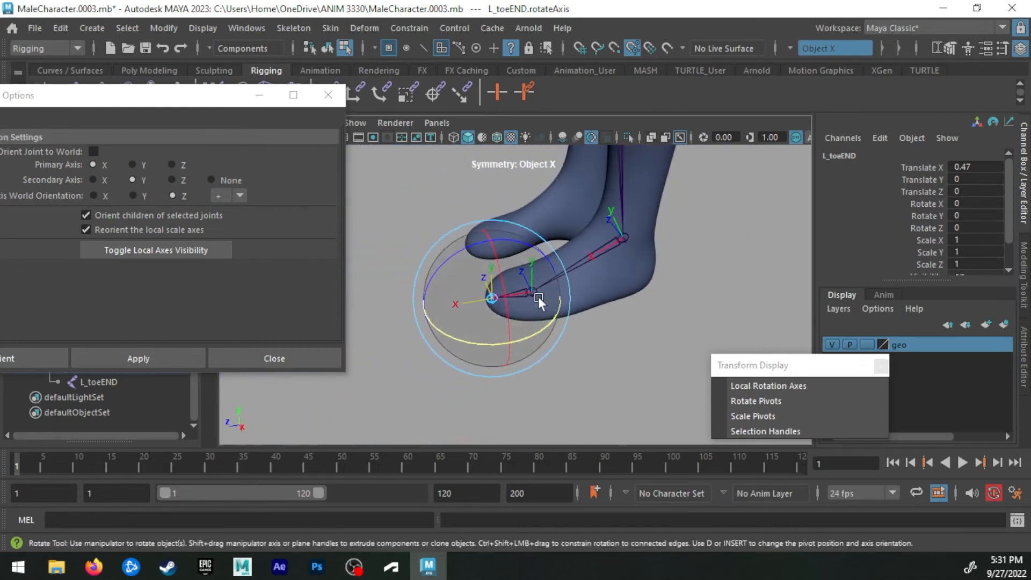
pyautogui.press('q')
pyautogui.keyDown('alt'); pyautogui.moveTo(549, 369); pyautogui.dragTo(462, 354); pyautogui.keyUp('alt')
# Close the Orient Joint options and hide the local rotation axes of the left leg joints from L_hip to L_toeEND
pyautogui.moveTo(140, 105); pyautogui.dragTo(233, 82)
pyautogui.click(406, 322)
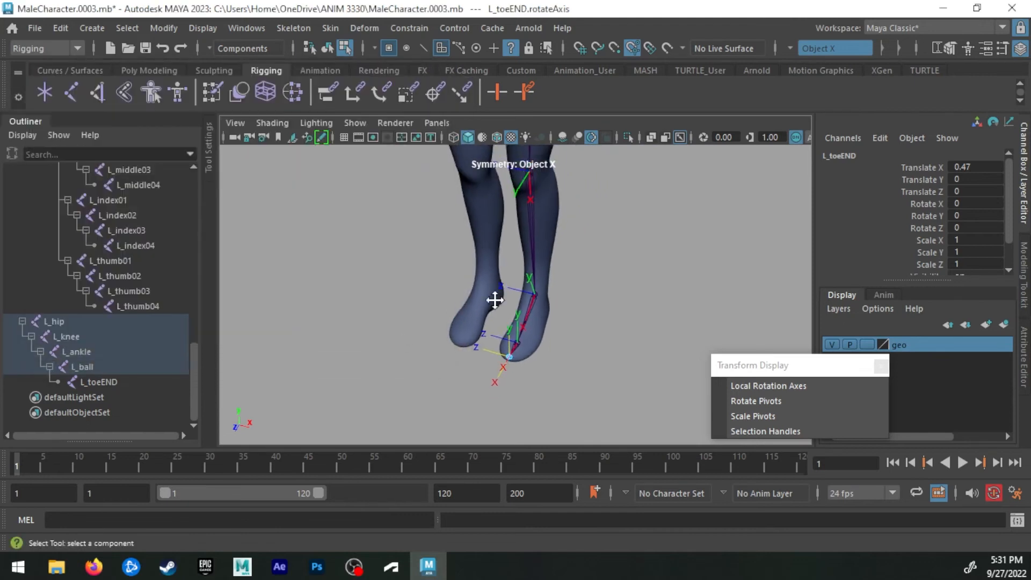
pyautogui.scroll(4, 505, 300)
pyautogui.scroll(-4, 517, 294)
pyautogui.click(54, 321)
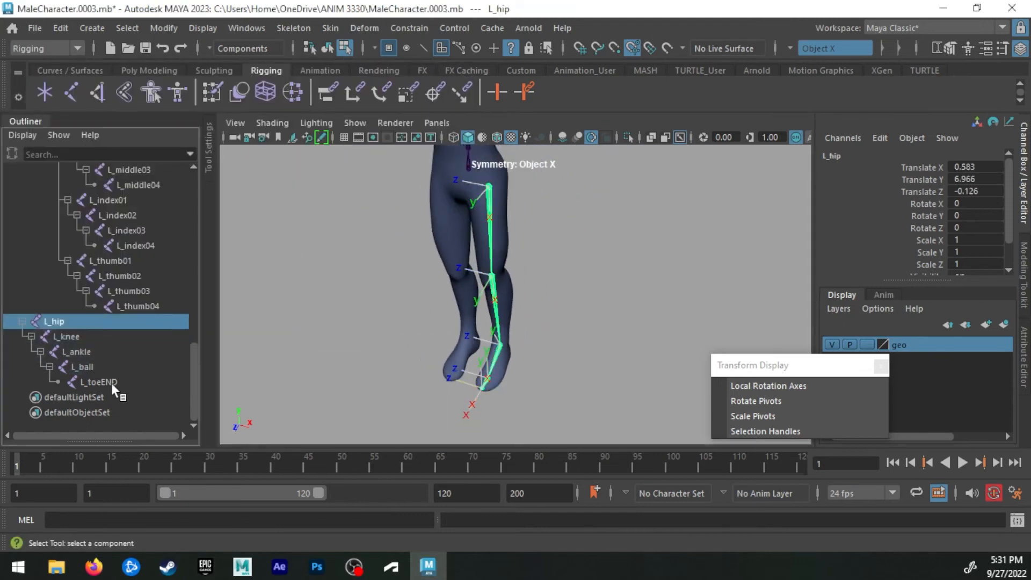
pyautogui.keyDown('shift'); pyautogui.click(100, 382); pyautogui.keyUp('shift')
pyautogui.click(768, 386)
pyautogui.scroll(-5, 483, 263)
pyautogui.keyDown('alt'); pyautogui.moveTo(473, 257); pyautogui.dragTo(546, 328); pyautogui.keyUp('alt')
pyautogui.click(552, 261)
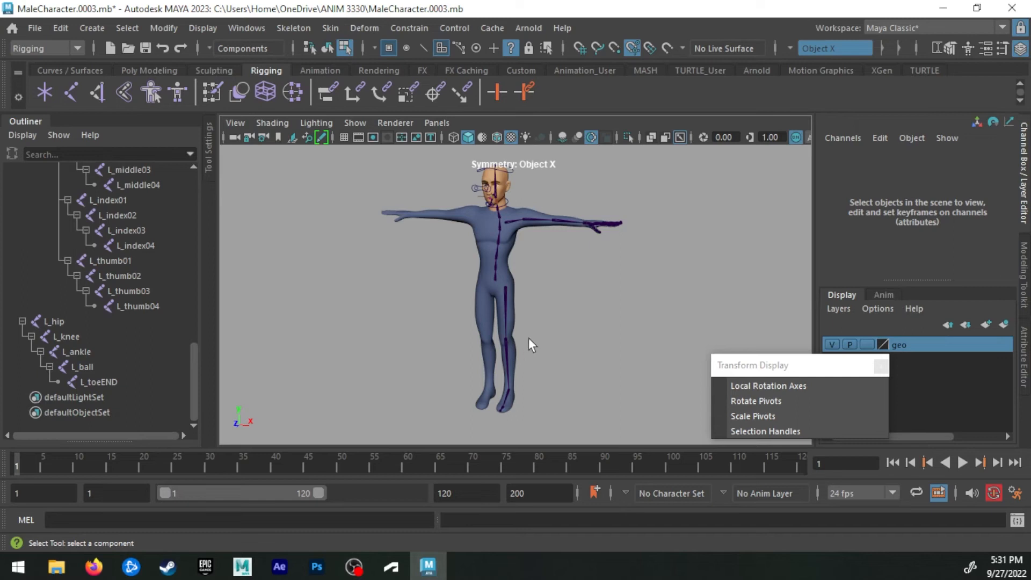
# Save the scene as the incremented version MaleCharacter.0004.mb, return to object selection mode and clear the selection
pyautogui.press('F11')
pyautogui.click(506, 285)
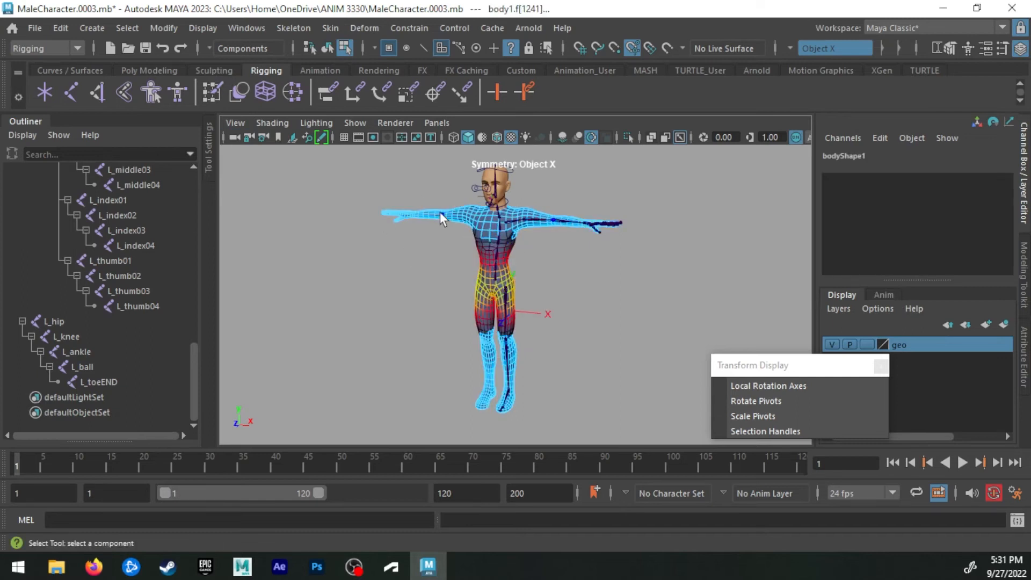
pyautogui.hotkey('ctrl', 'alt', 's')
pyautogui.moveTo(506, 220); pyautogui.dragTo(776, 64, button='right')
pyautogui.click(540, 281)
# Select the L_hip joint in the viewport, test-rotate it slightly and undo the rotation
pyautogui.keyDown('alt'); pyautogui.moveTo(500, 278); pyautogui.dragTo(481, 276, button='middle'); pyautogui.keyUp('alt')
pyautogui.keyDown('alt'); pyautogui.moveTo(481, 276); pyautogui.dragTo(710, 287, button='right'); pyautogui.keyUp('alt')
pyautogui.keyDown('alt'); pyautogui.moveTo(590, 282); pyautogui.dragTo(585, 303, button='middle'); pyautogui.keyUp('alt')
pyautogui.scroll(3, 585, 304)
pyautogui.keyDown('alt'); pyautogui.moveTo(585, 304); pyautogui.dragTo(553, 265); pyautogui.keyUp('alt')
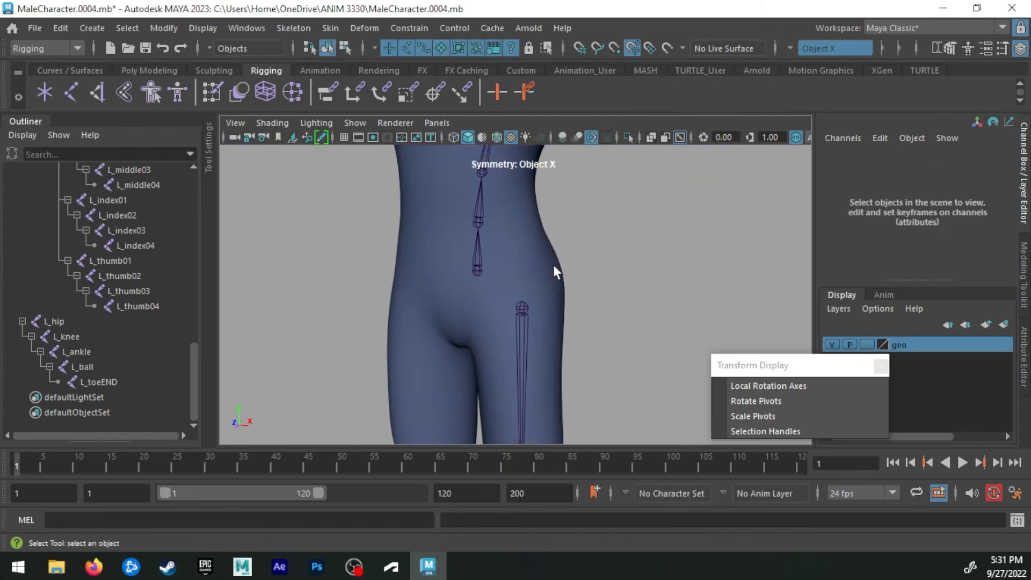
pyautogui.click(521, 308)
pyautogui.scroll(-5, 483, 322)
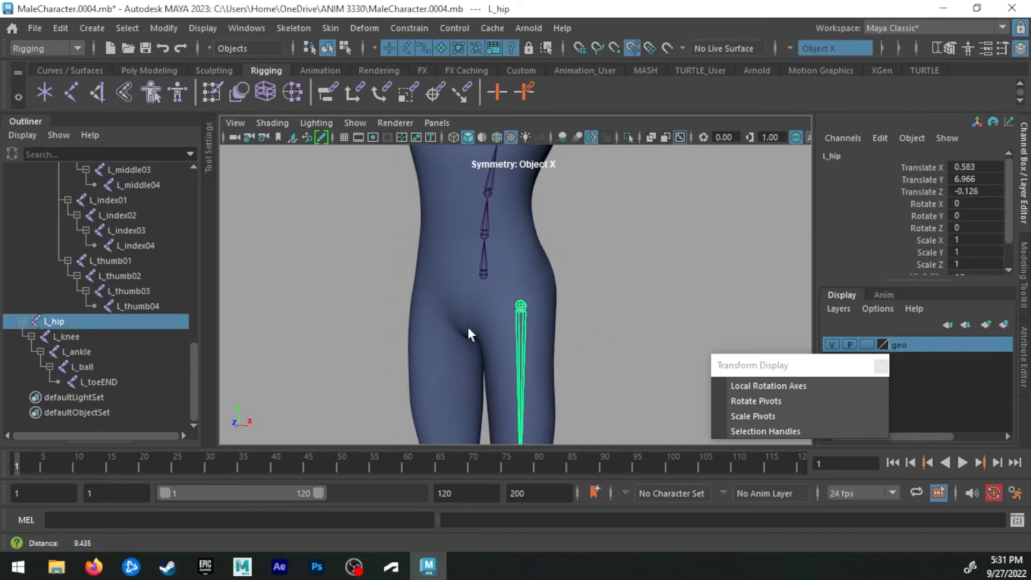
pyautogui.keyDown('alt'); pyautogui.moveTo(472, 329); pyautogui.dragTo(511, 295); pyautogui.keyUp('alt')
pyautogui.keyDown('alt'); pyautogui.moveTo(511, 294); pyautogui.dragTo(491, 242, button='middle'); pyautogui.keyUp('alt')
pyautogui.press('e')
pyautogui.moveTo(452, 193); pyautogui.dragTo(460, 204)
pyautogui.hotkey('ctrl', 'z')
pyautogui.hotkey('ctrl', 'z')
pyautogui.press('q')
pyautogui.keyDown('alt'); pyautogui.moveTo(462, 302); pyautogui.dragTo(385, 256); pyautogui.keyUp('alt')
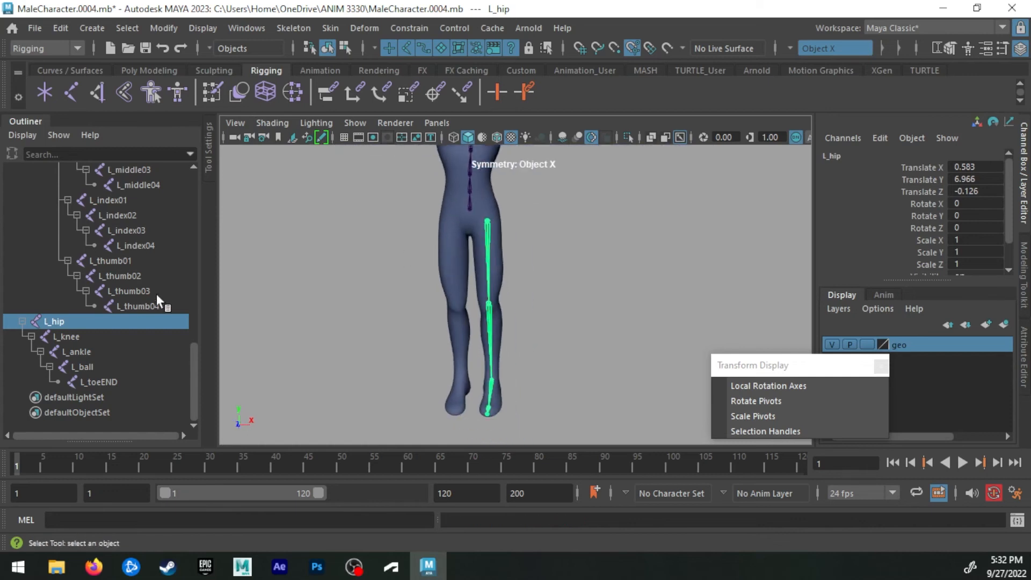
# Open the Mirror Joints options for the L_hip chain, entering L_ as the name part to search for and R_ as its replacement
pyautogui.click(304, 30)
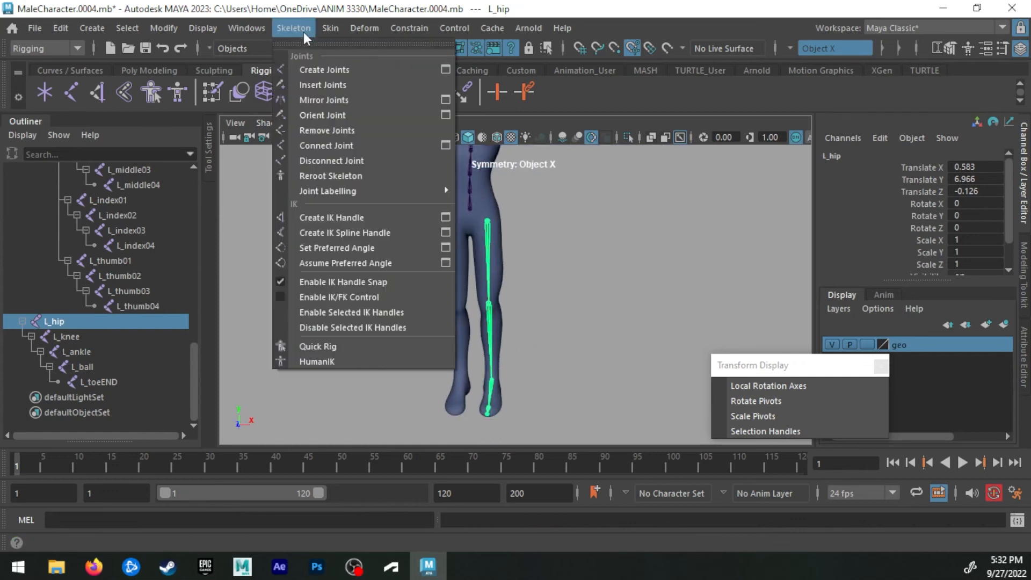
pyautogui.click(446, 99)
pyautogui.moveTo(268, 74)
pyautogui.mouseDown()
pyautogui.moveTo(200, 78)
pyautogui.moveTo(237, 78)
pyautogui.moveTo(263, 59)
pyautogui.mouseUp()
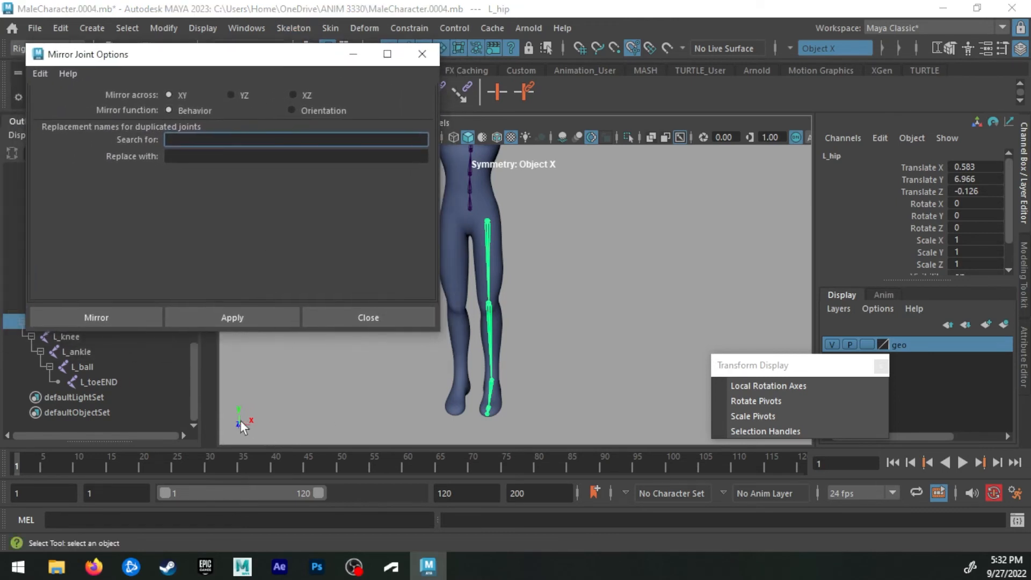
pyautogui.keyDown('alt'); pyautogui.moveTo(544, 277); pyautogui.dragTo(577, 307); pyautogui.keyUp('alt')
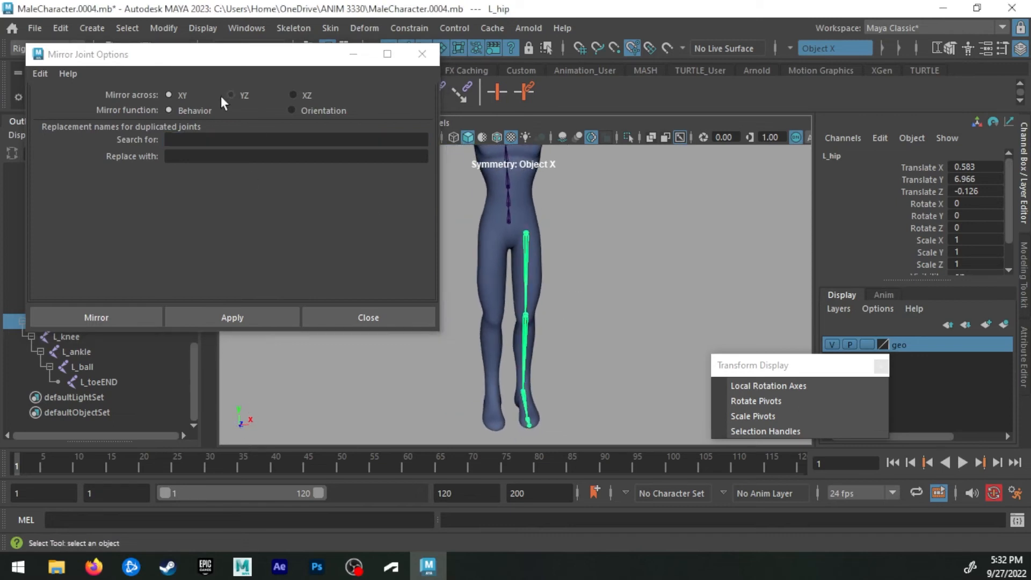
pyautogui.click(291, 95)
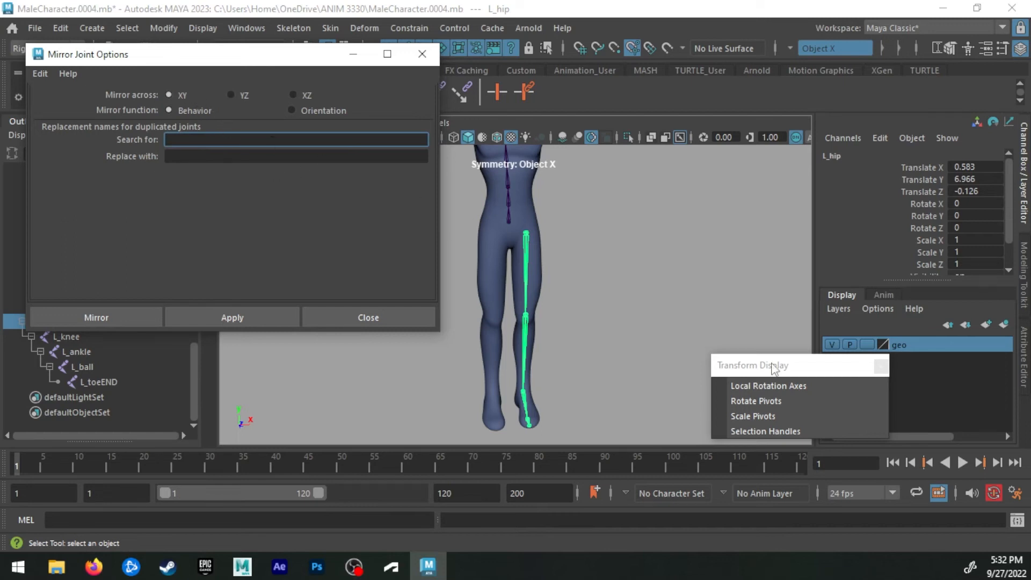
pyautogui.keyDown('alt'); pyautogui.moveTo(558, 285); pyautogui.dragTo(506, 265); pyautogui.keyUp('alt')
pyautogui.keyDown('alt'); pyautogui.moveTo(473, 349); pyautogui.dragTo(488, 335); pyautogui.keyUp('alt')
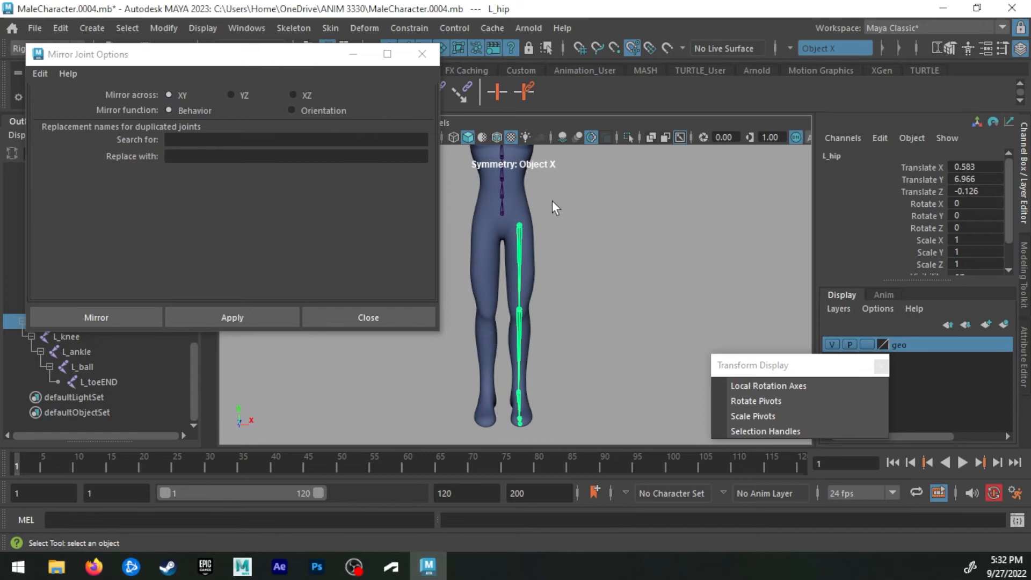
pyautogui.keyDown('alt'); pyautogui.moveTo(563, 209); pyautogui.dragTo(545, 325, button='middle'); pyautogui.keyUp('alt')
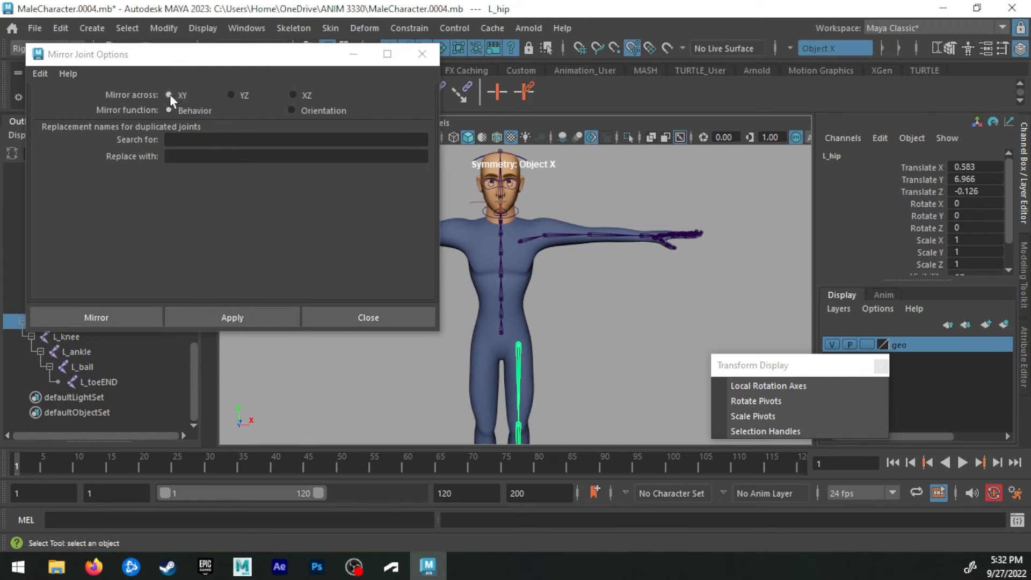
pyautogui.keyDown('alt'); pyautogui.moveTo(572, 382); pyautogui.dragTo(582, 316, button='middle'); pyautogui.keyUp('alt')
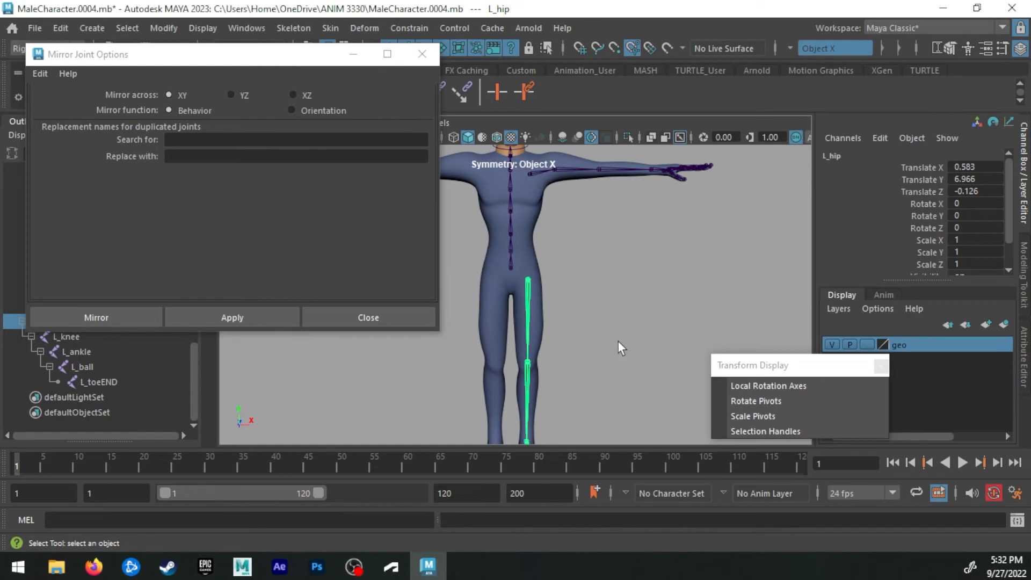
pyautogui.keyDown('alt'); pyautogui.moveTo(553, 285); pyautogui.dragTo(499, 263); pyautogui.keyUp('alt')
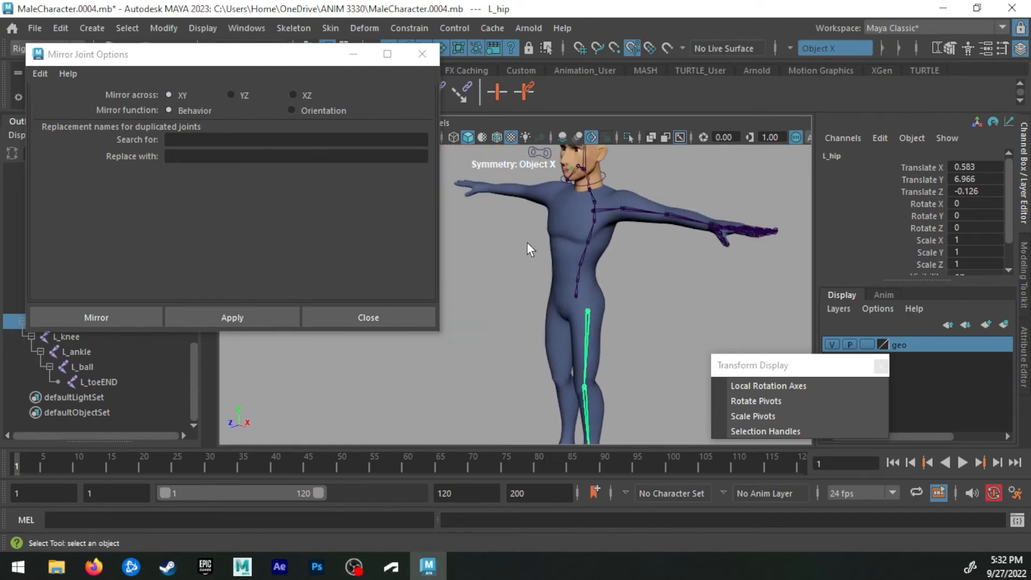
pyautogui.keyDown('alt'); pyautogui.moveTo(589, 325); pyautogui.dragTo(640, 314); pyautogui.keyUp('alt')
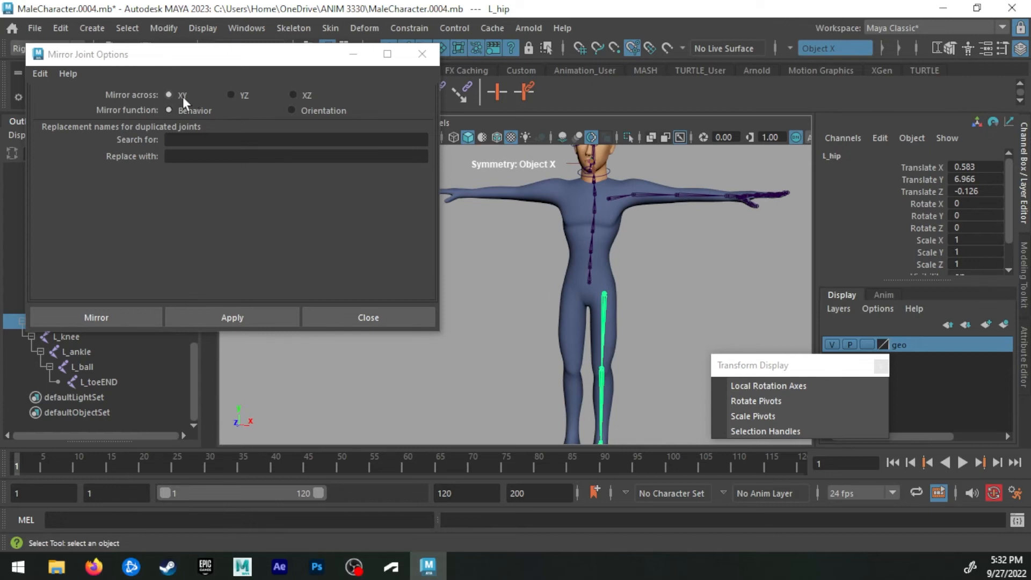
pyautogui.keyDown('alt'); pyautogui.moveTo(591, 301); pyautogui.dragTo(589, 230, button='middle'); pyautogui.keyUp('alt')
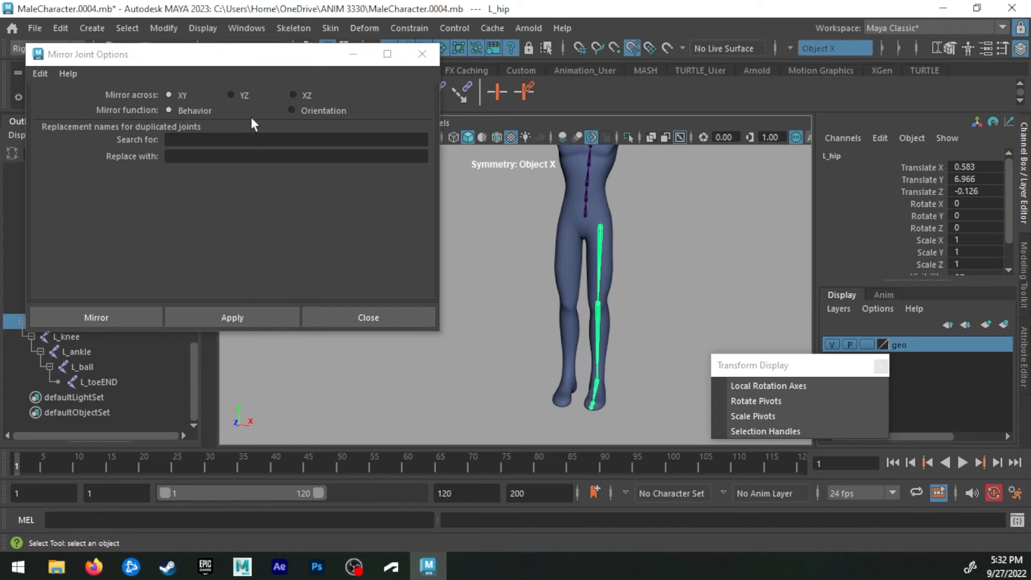
pyautogui.click(203, 139)
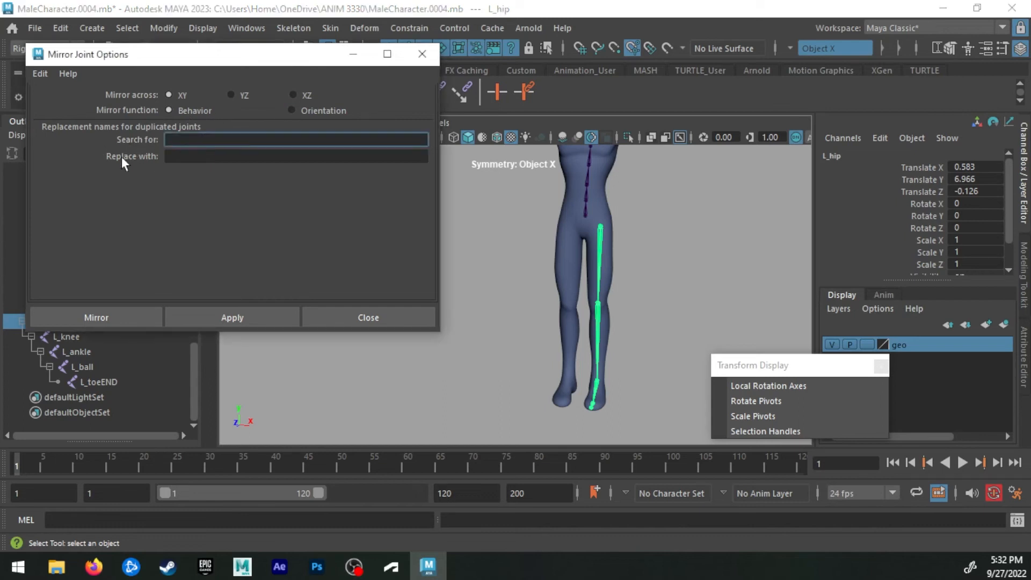
pyautogui.click(183, 155)
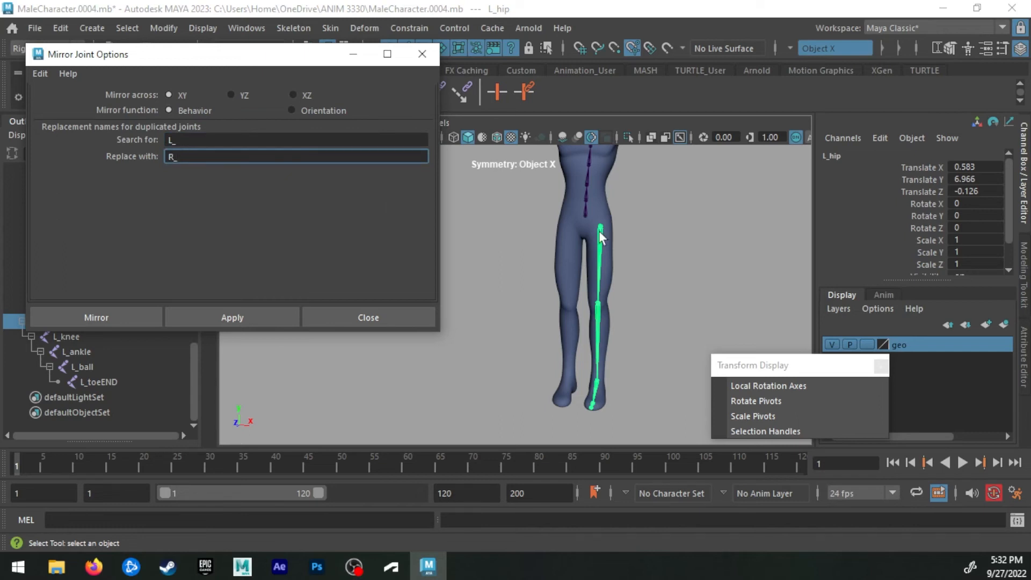
# Select the left leg joints from L_hip to L_toeEND and display their local rotation axes
pyautogui.keyDown('alt'); pyautogui.moveTo(637, 258); pyautogui.dragTo(555, 266); pyautogui.keyUp('alt')
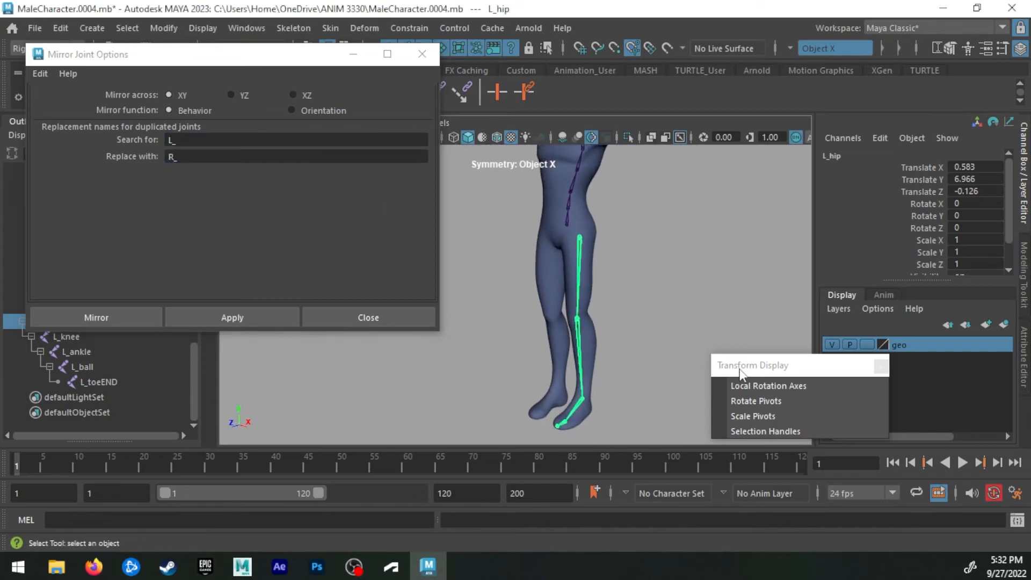
pyautogui.click(752, 386)
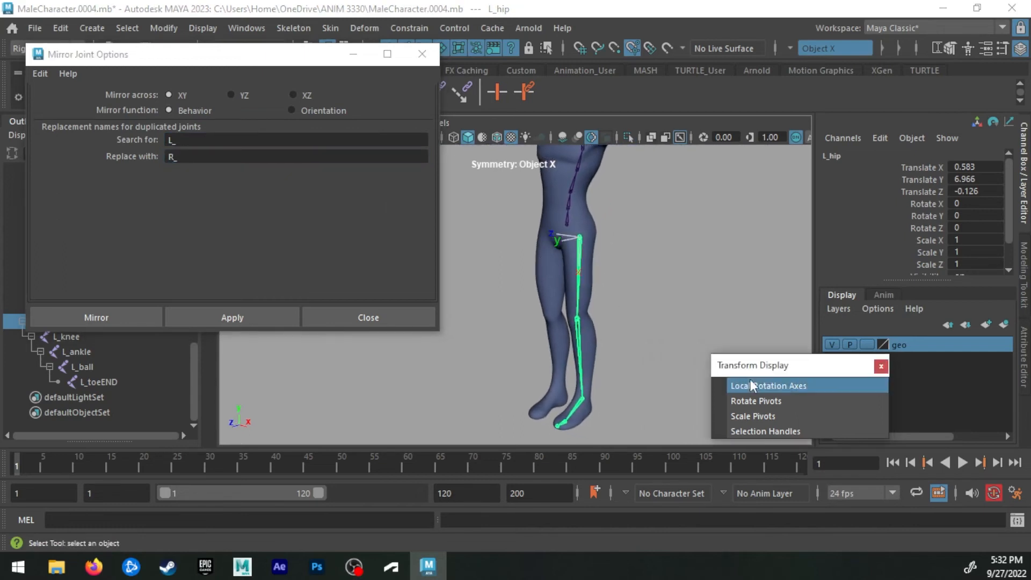
pyautogui.keyDown('shift'); pyautogui.click(115, 382); pyautogui.keyUp('shift')
pyautogui.click(851, 386)
pyautogui.click(232, 318)
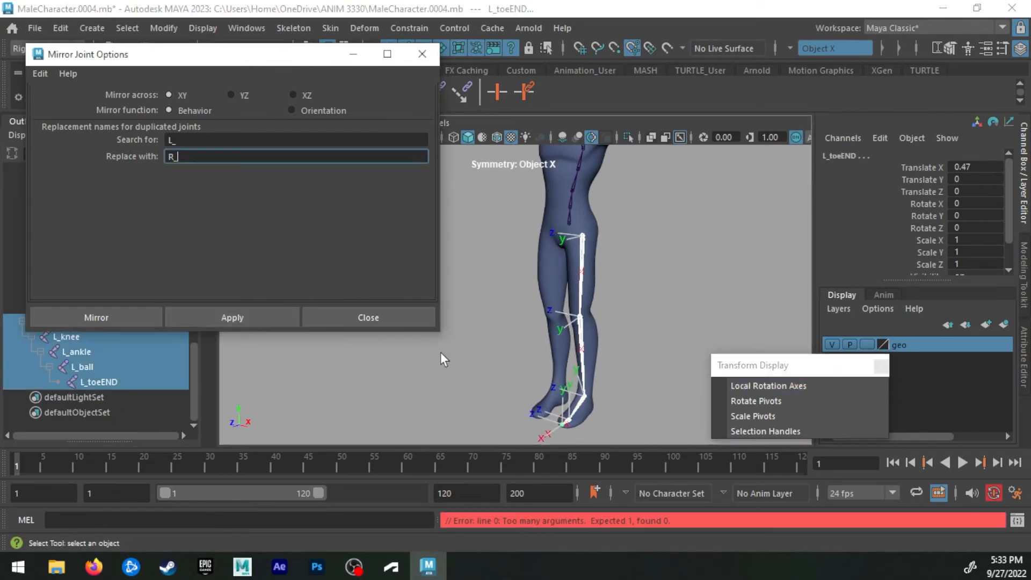
pyautogui.moveTo(178, 63); pyautogui.dragTo(216, 51)
pyautogui.moveTo(33, 322); pyautogui.dragTo(36, 322, button='middle')
pyautogui.click(54, 322)
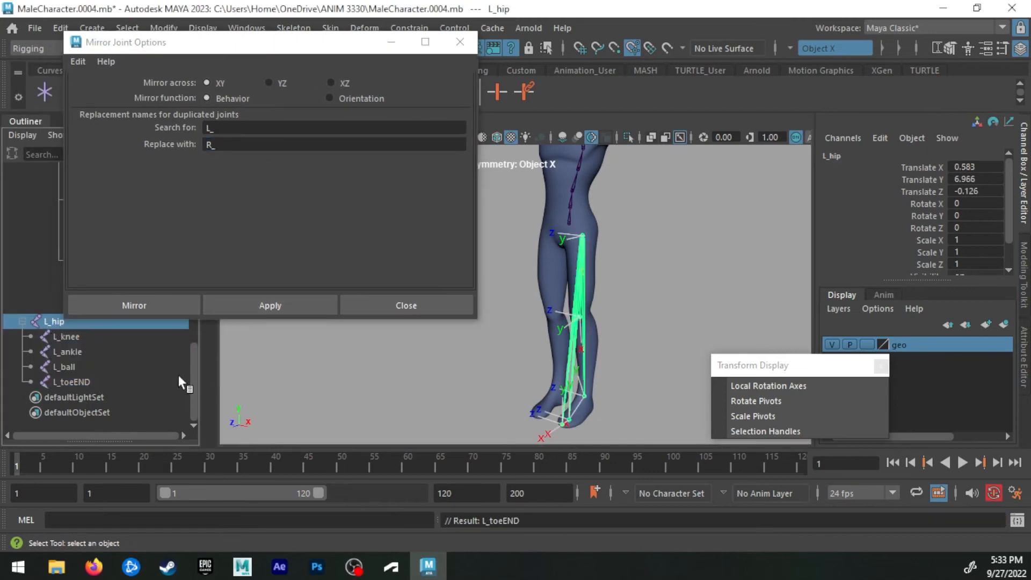
pyautogui.hotkey('ctrl', 'z')
pyautogui.hotkey('ctrl', 'z')
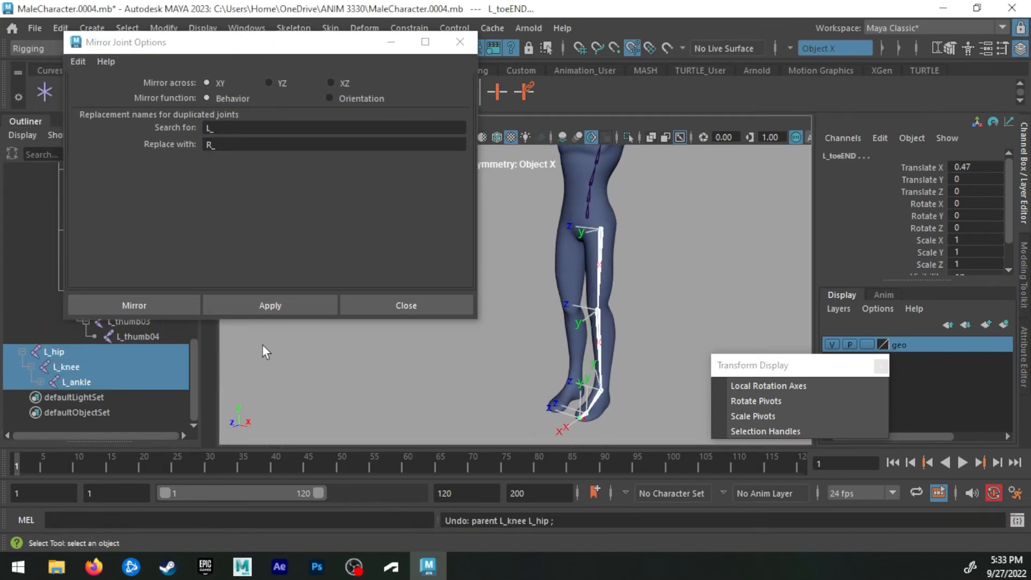
# Reduce the selection to the L_hip joint alone in the leg hierarchy
pyautogui.click(23, 350)
pyautogui.keyDown('shift'); pyautogui.click(23, 381); pyautogui.keyUp('shift')
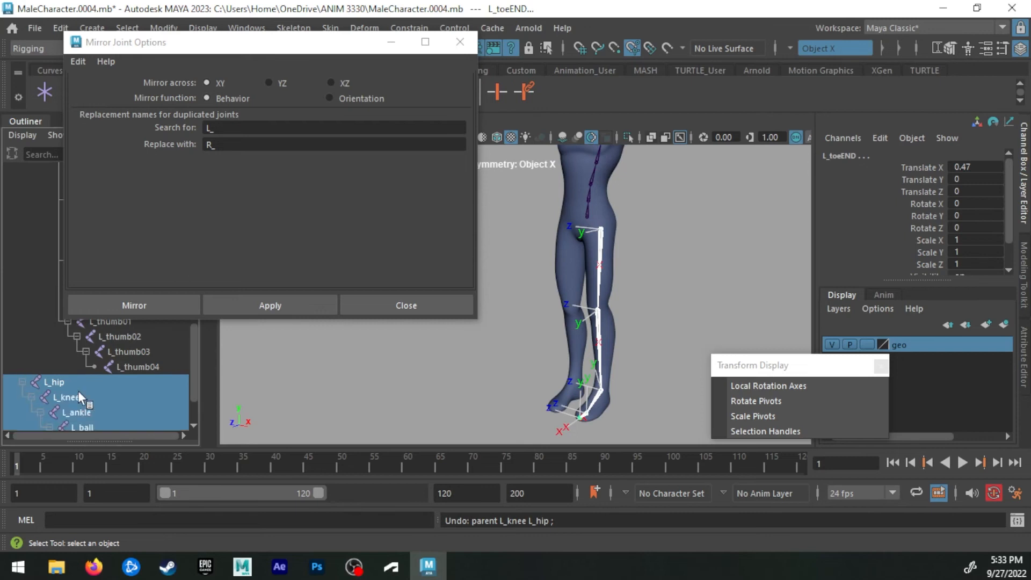
pyautogui.click(60, 366)
pyautogui.click(63, 385)
pyautogui.scroll(-2, 63, 389)
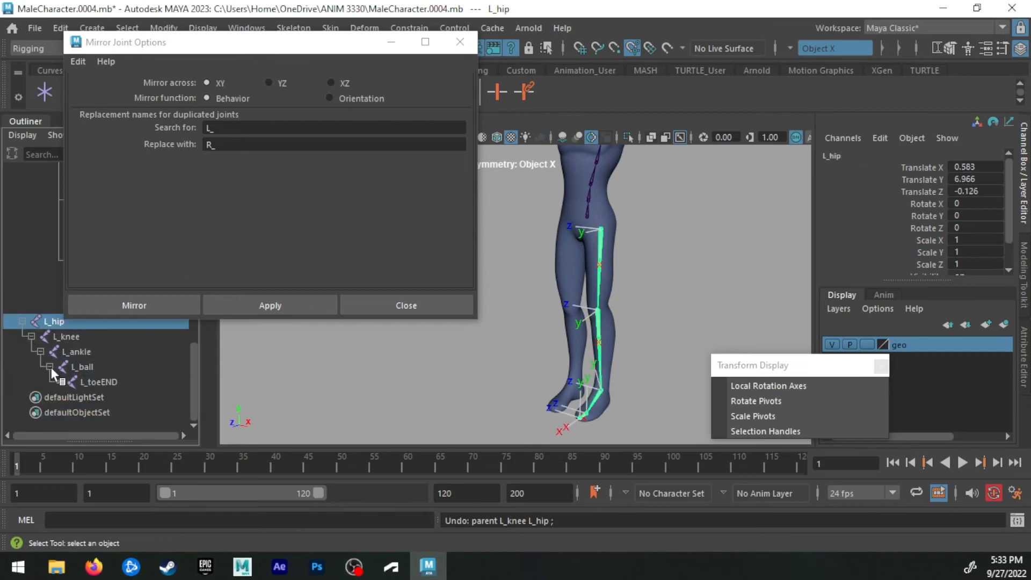
# Try mirroring the L_hip chain across the XY plane with the Behavior function, and undo the mirror
pyautogui.click(286, 306)
pyautogui.keyDown('alt'); pyautogui.moveTo(379, 375); pyautogui.dragTo(479, 371); pyautogui.keyUp('alt')
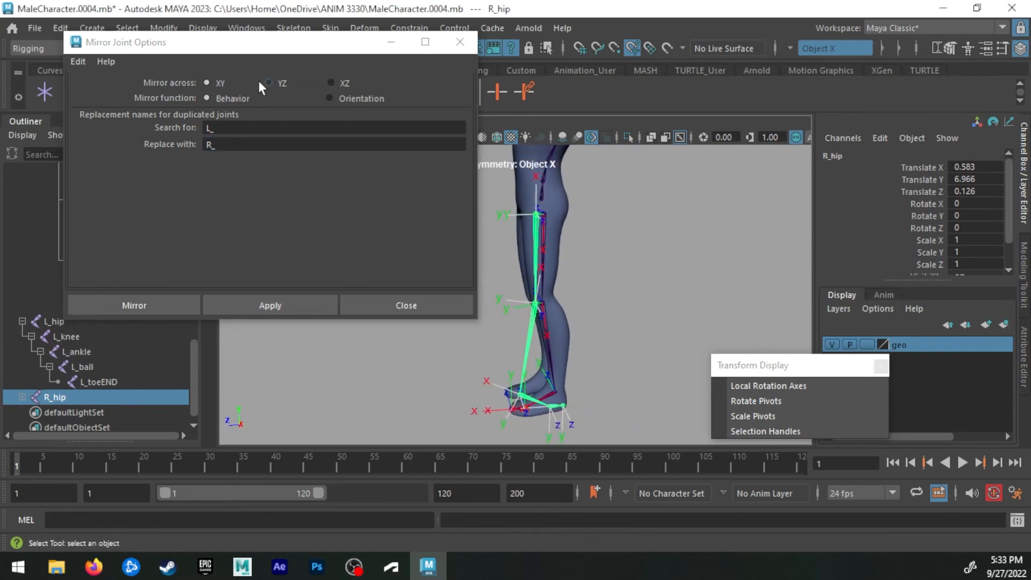
pyautogui.hotkey('ctrl', 'z')
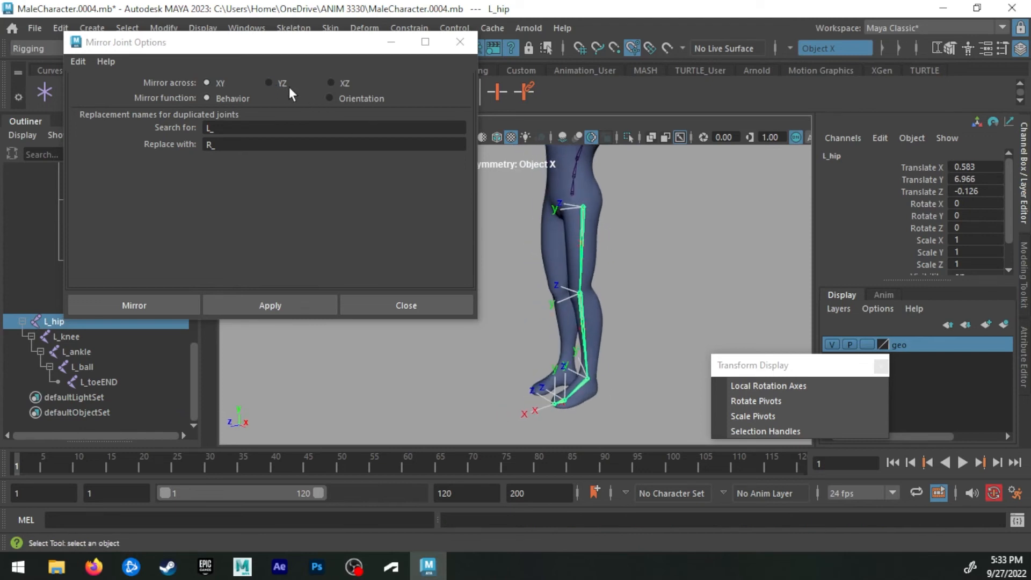
# Set the mirror plane to YZ, try mirroring the L_hip chain with the Behavior function, inspect both legs' axes and undo the mirror
pyautogui.keyDown('alt'); pyautogui.moveTo(559, 379); pyautogui.dragTo(577, 378); pyautogui.keyUp('alt')
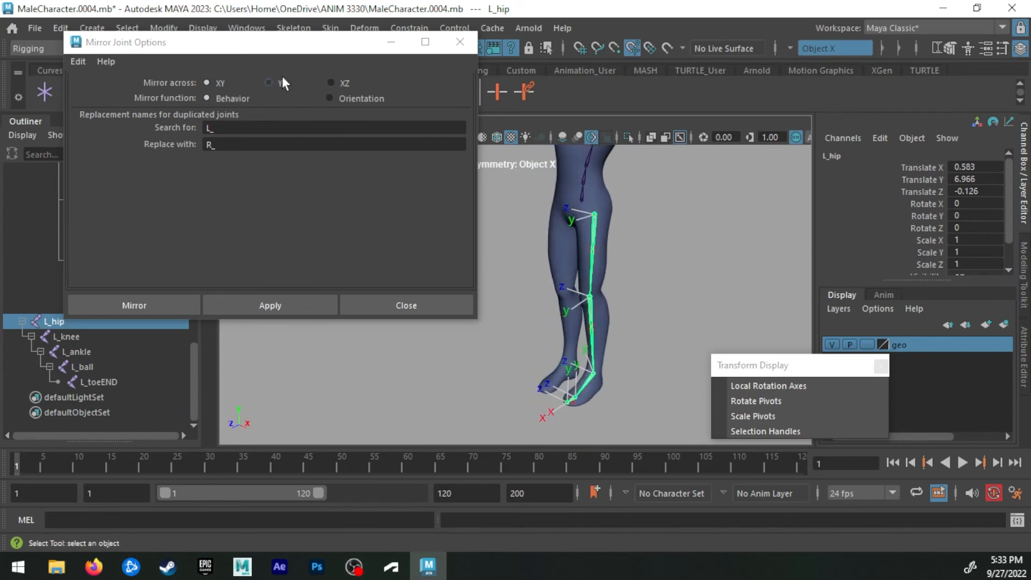
pyautogui.click(280, 81)
pyautogui.click(304, 306)
pyautogui.keyDown('alt'); pyautogui.moveTo(607, 400); pyautogui.dragTo(569, 151); pyautogui.keyUp('alt')
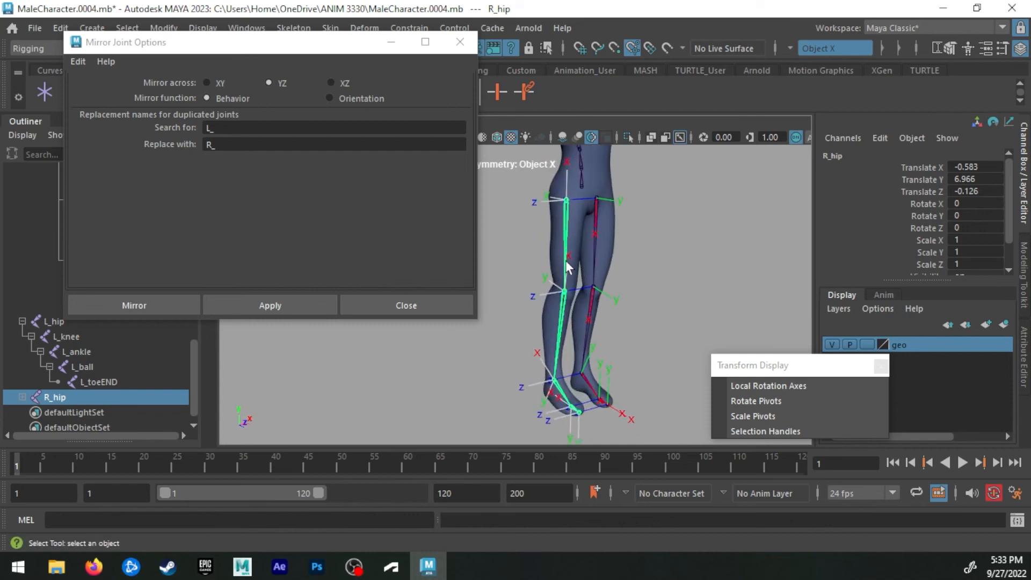
pyautogui.keyDown('alt'); pyautogui.moveTo(630, 238); pyautogui.dragTo(560, 267); pyautogui.keyUp('alt')
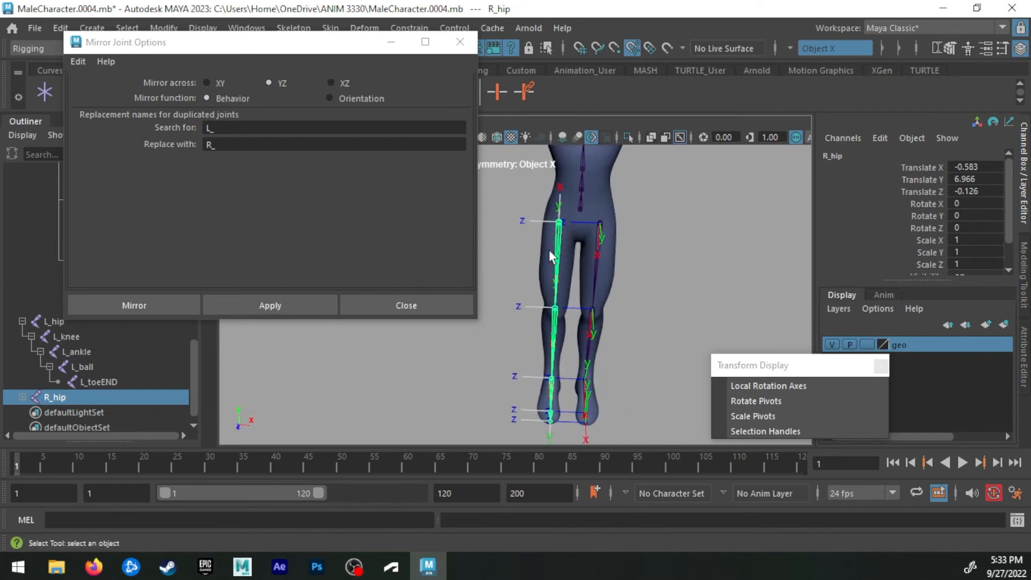
pyautogui.keyDown('alt'); pyautogui.moveTo(504, 234); pyautogui.dragTo(617, 230); pyautogui.keyUp('alt')
pyautogui.hotkey('ctrl', 'z')
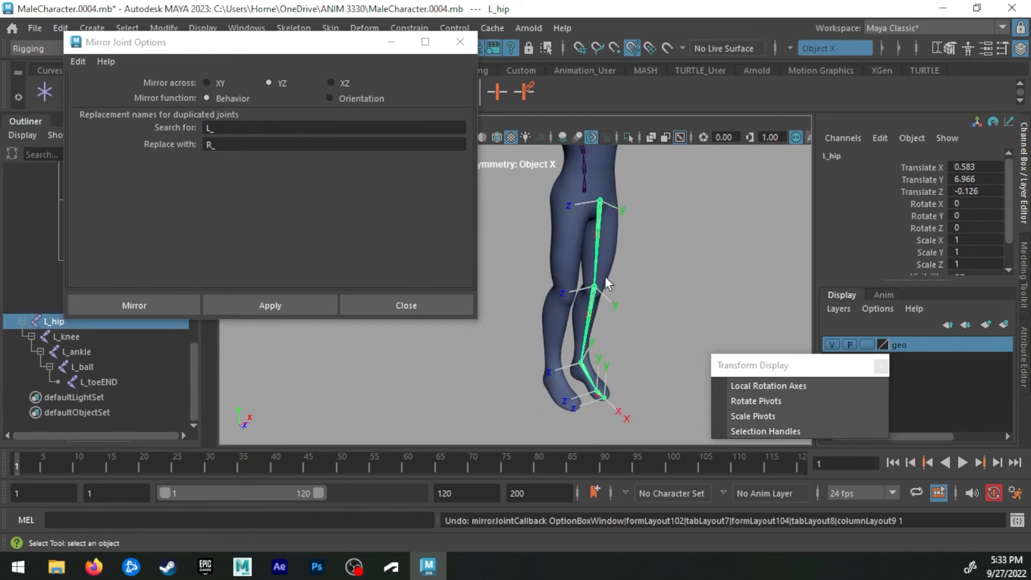
# Mirror the L_hip chain across the YZ plane with the mirror function set to Orientation, replacing L_ with R_ in the names
pyautogui.click(340, 101)
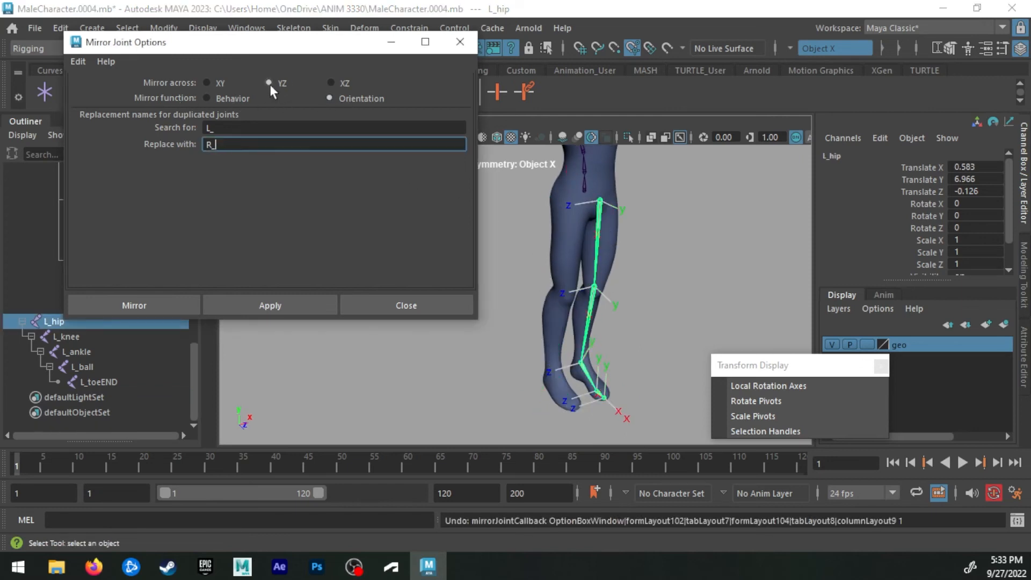
pyautogui.keyDown('alt'); pyautogui.moveTo(537, 292); pyautogui.dragTo(485, 276); pyautogui.keyUp('alt')
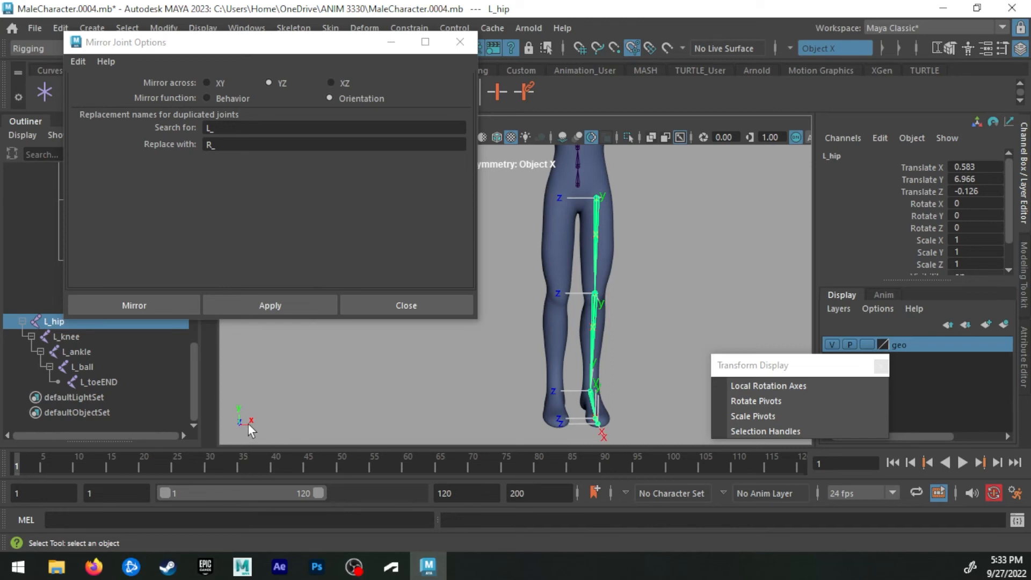
pyautogui.moveTo(584, 365)
pyautogui.keyDown('alt'); pyautogui.mouseDown()
pyautogui.moveTo(570, 368)
pyautogui.moveTo(583, 364)
pyautogui.mouseUp(); pyautogui.keyUp('alt')
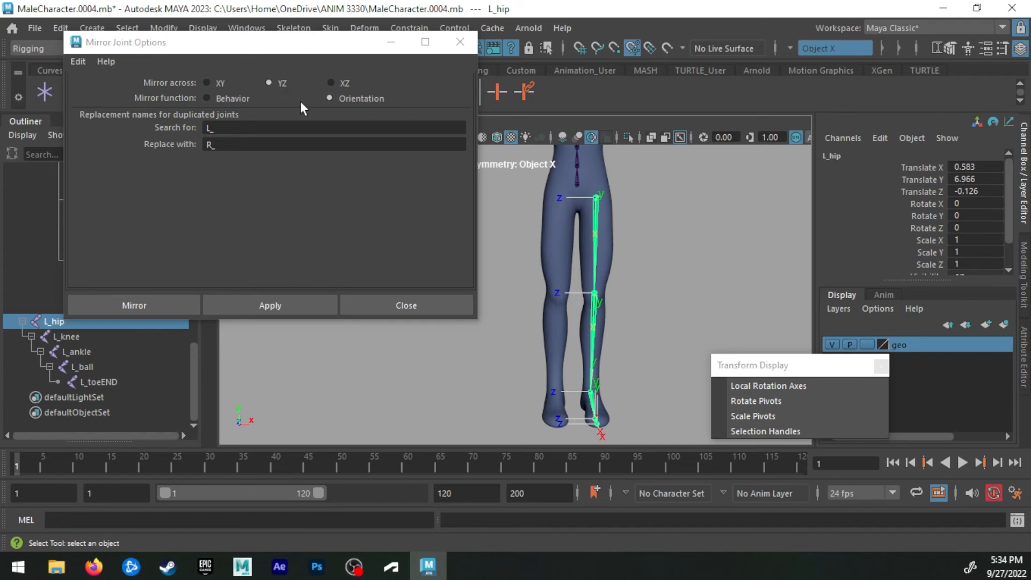
pyautogui.keyDown('alt'); pyautogui.moveTo(556, 348); pyautogui.dragTo(556, 316, button='middle'); pyautogui.keyUp('alt')
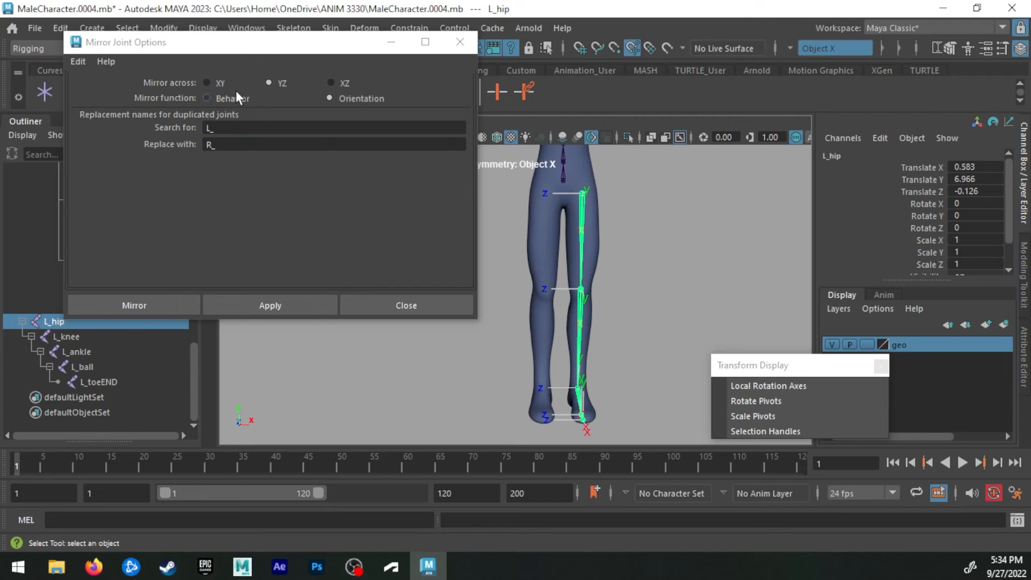
pyautogui.keyDown('alt'); pyautogui.moveTo(591, 246); pyautogui.dragTo(548, 258); pyautogui.keyUp('alt')
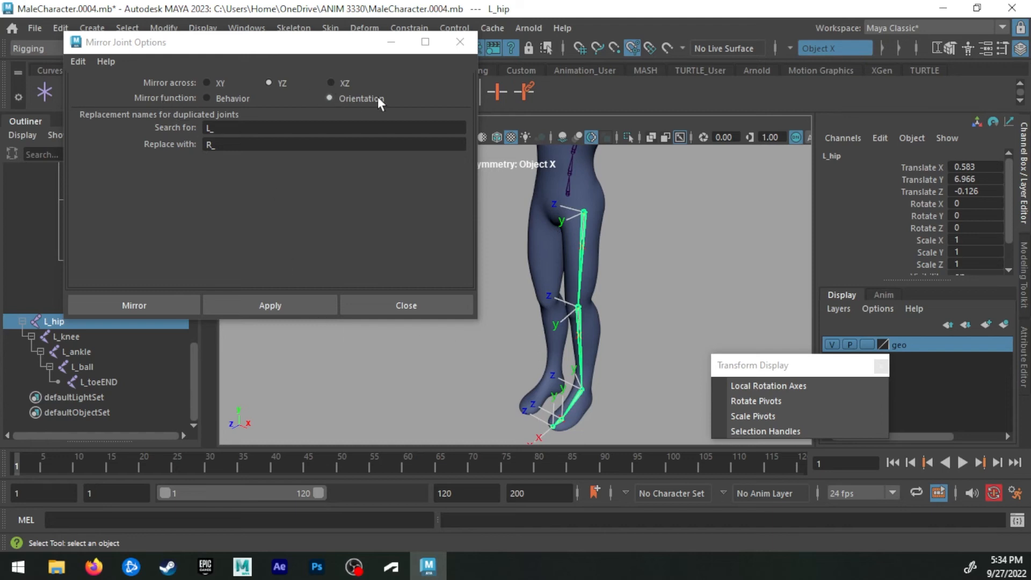
pyautogui.click(282, 302)
# Examine the mirrored R_hip chain and compare its local rotation axes with those of the left leg
pyautogui.keyDown('alt'); pyautogui.moveTo(679, 357); pyautogui.dragTo(539, 342); pyautogui.keyUp('alt')
pyautogui.keyDown('alt'); pyautogui.moveTo(539, 342); pyautogui.dragTo(553, 294, button='right'); pyautogui.keyUp('alt')
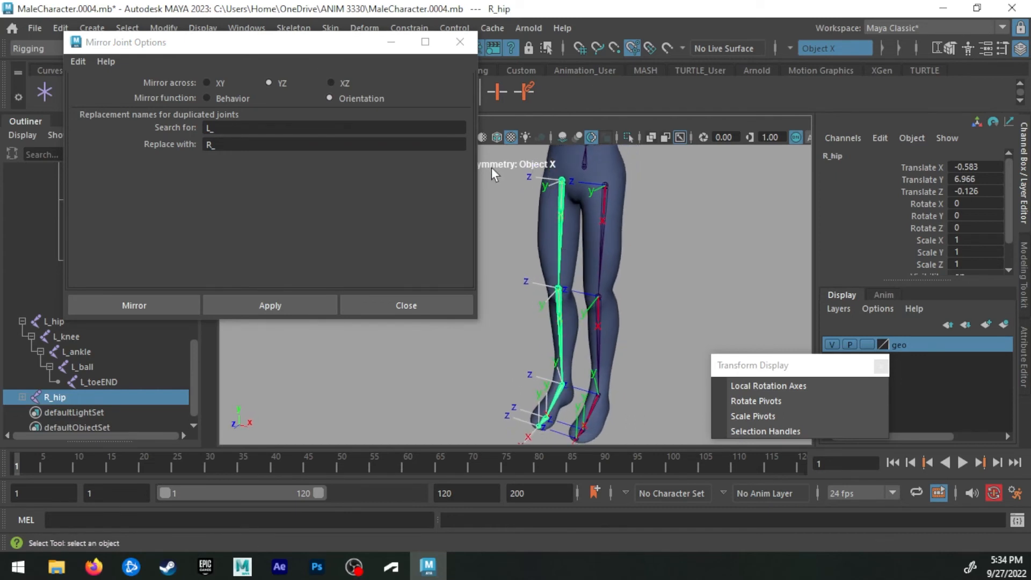
pyautogui.keyDown('alt'); pyautogui.moveTo(561, 188); pyautogui.dragTo(582, 260); pyautogui.keyUp('alt')
pyautogui.keyDown('alt'); pyautogui.moveTo(582, 260); pyautogui.dragTo(573, 308, button='middle'); pyautogui.keyUp('alt')
pyautogui.keyDown('alt'); pyautogui.moveTo(580, 290); pyautogui.dragTo(619, 295, button='right'); pyautogui.keyUp('alt')
pyautogui.keyDown('alt'); pyautogui.moveTo(619, 295); pyautogui.dragTo(629, 331, button='middle'); pyautogui.keyUp('alt')
pyautogui.keyDown('alt'); pyautogui.moveTo(629, 332); pyautogui.dragTo(614, 328); pyautogui.keyUp('alt')
pyautogui.keyDown('alt'); pyautogui.moveTo(613, 328); pyautogui.dragTo(569, 344, button='middle'); pyautogui.keyUp('alt')
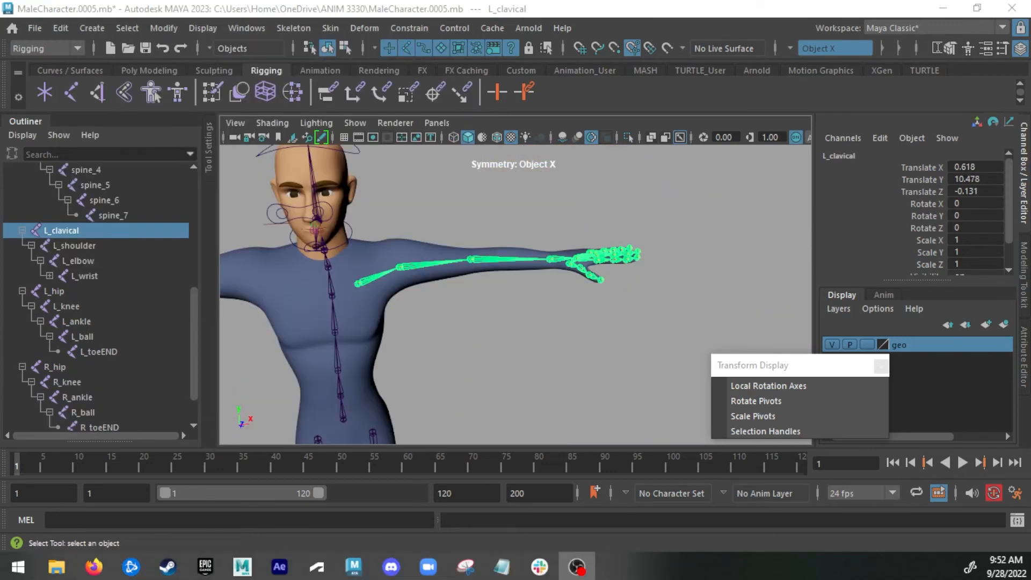
# Examine the left arm's joint chain from shoulder to fingers, focusing on the bone between the elbow and wrist
pyautogui.keyDown('alt'); pyautogui.moveTo(381, 280); pyautogui.dragTo(343, 272, button='right'); pyautogui.keyUp('alt')
pyautogui.keyDown('alt'); pyautogui.moveTo(496, 302); pyautogui.dragTo(429, 282, button='middle'); pyautogui.keyUp('alt')
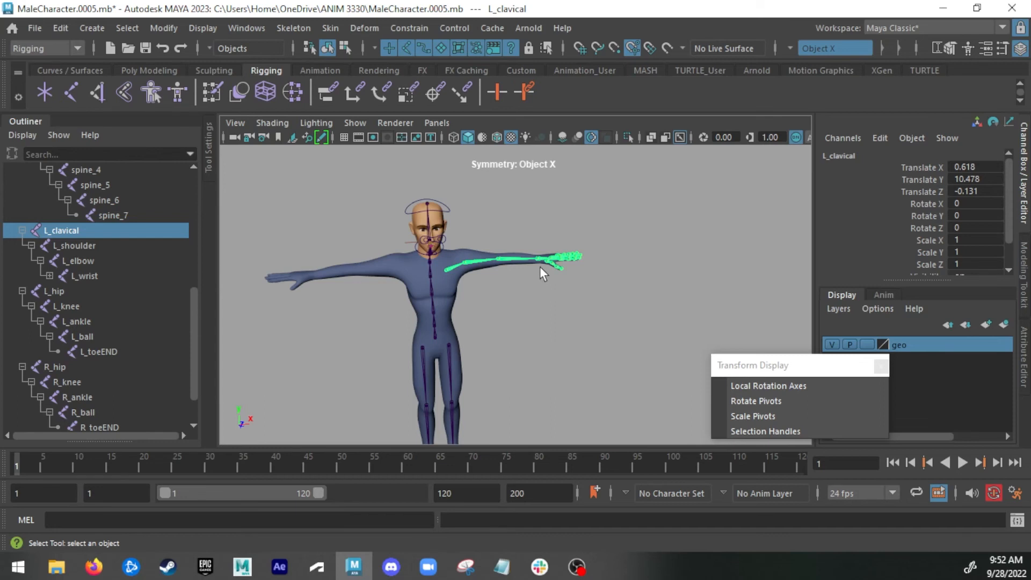
pyautogui.press('f')
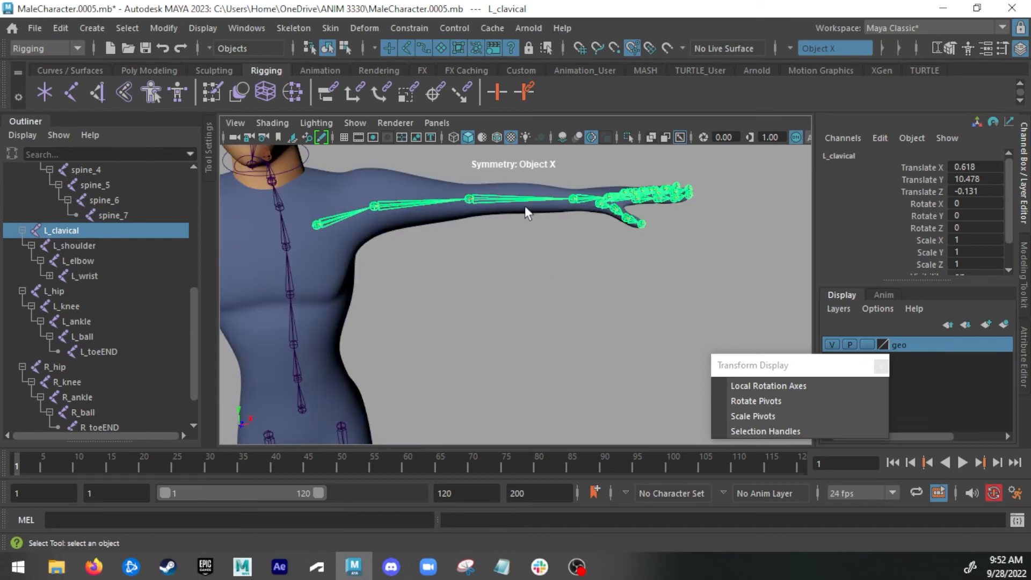
pyautogui.keyDown('alt'); pyautogui.moveTo(525, 207); pyautogui.dragTo(506, 306); pyautogui.keyUp('alt')
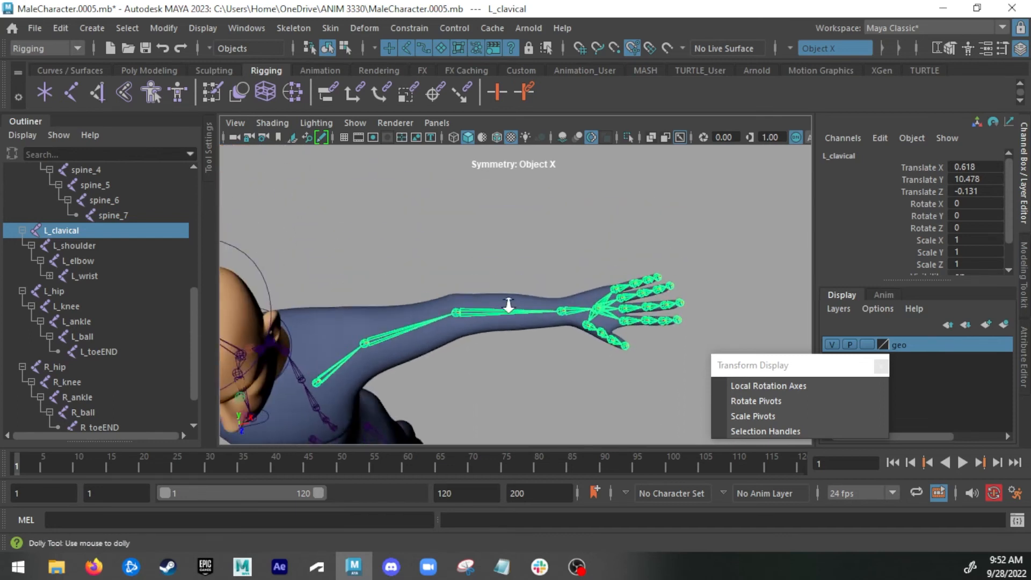
pyautogui.keyDown('alt'); pyautogui.moveTo(507, 306); pyautogui.dragTo(569, 306, button='right'); pyautogui.keyUp('alt')
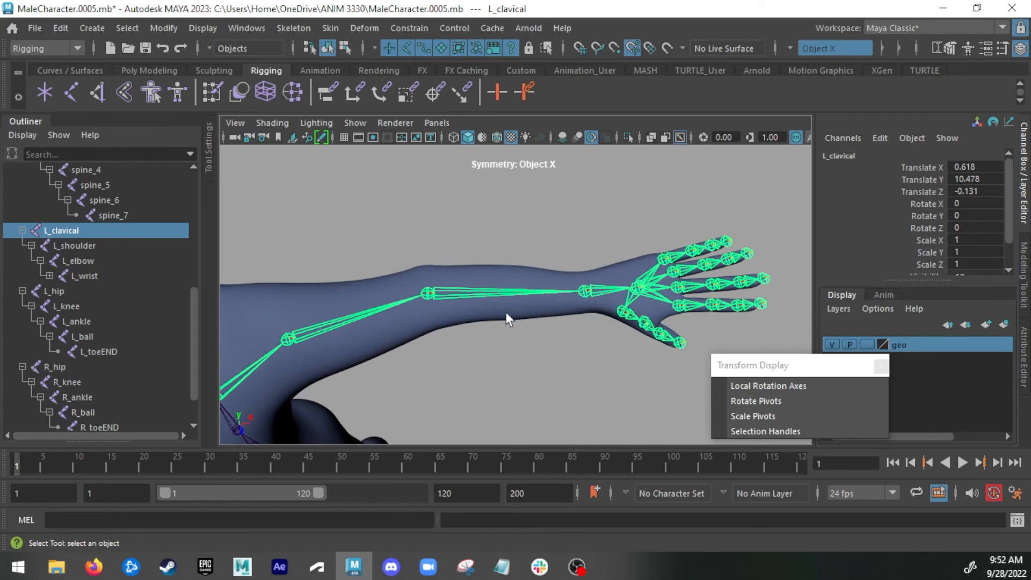
pyautogui.keyDown('alt'); pyautogui.moveTo(504, 296); pyautogui.dragTo(559, 231); pyautogui.keyUp('alt')
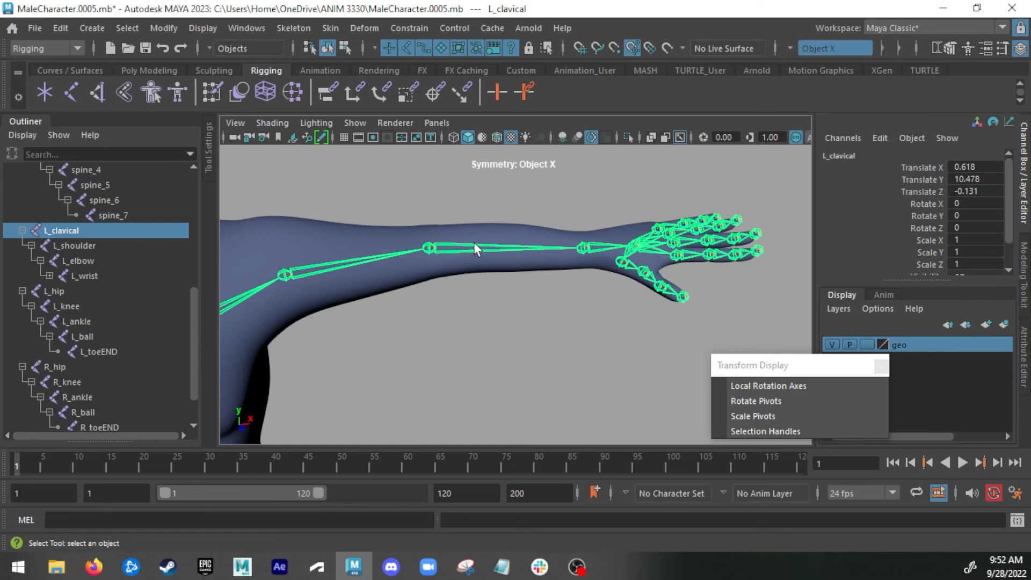
pyautogui.keyDown('alt'); pyautogui.moveTo(512, 265); pyautogui.dragTo(495, 310); pyautogui.keyUp('alt')
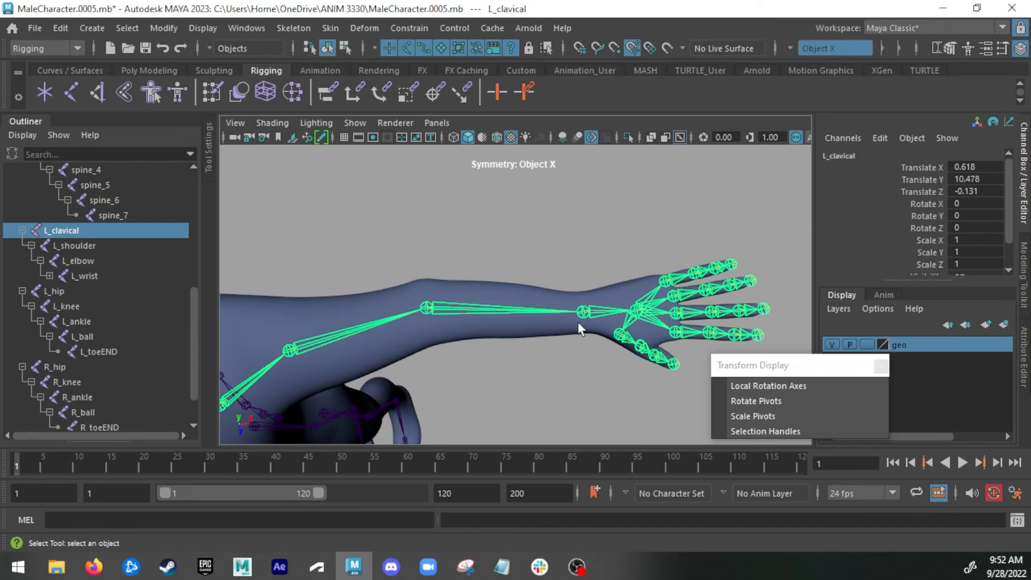
pyautogui.keyDown('alt'); pyautogui.moveTo(558, 323); pyautogui.dragTo(581, 230); pyautogui.keyUp('alt')
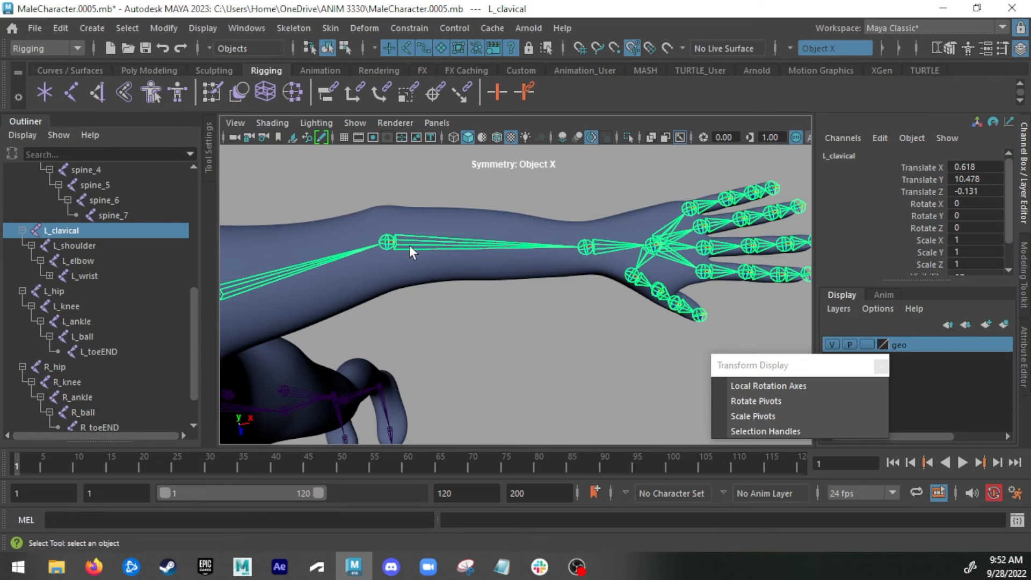
pyautogui.keyDown('alt'); pyautogui.moveTo(407, 250); pyautogui.dragTo(426, 258, button='middle'); pyautogui.keyUp('alt')
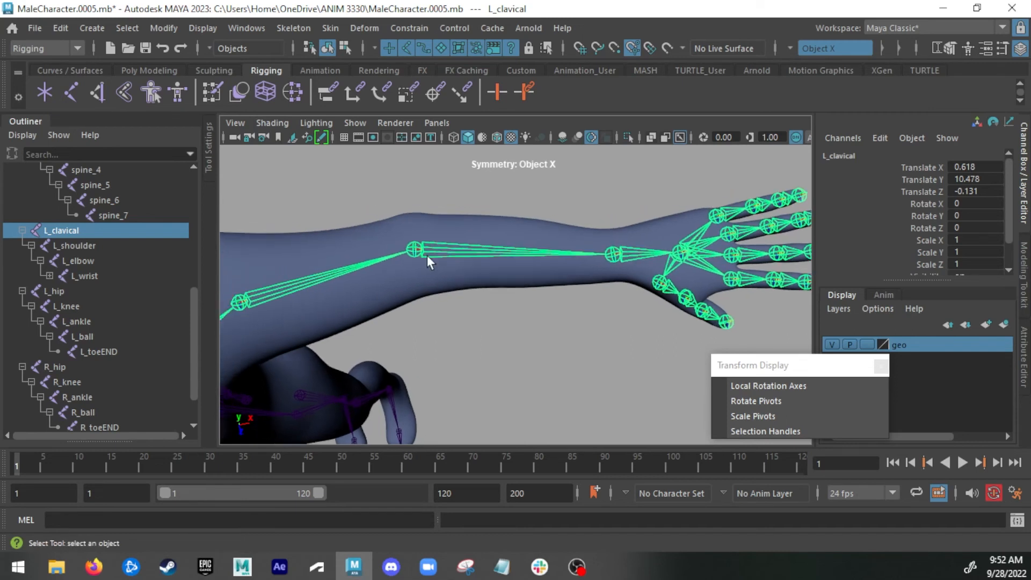
pyautogui.keyDown('alt'); pyautogui.moveTo(427, 259); pyautogui.dragTo(433, 240); pyautogui.keyUp('alt')
pyautogui.keyDown('alt'); pyautogui.moveTo(433, 241); pyautogui.dragTo(435, 253, button='middle'); pyautogui.keyUp('alt')
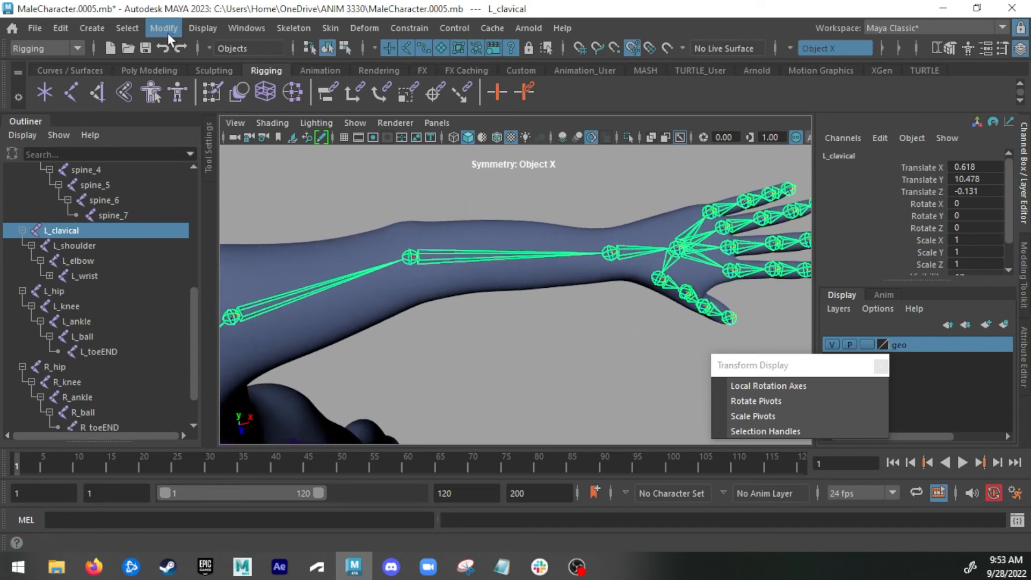
# Insert three evenly spaced joints along the forearm between L_elbow and L_wrist with the Insert Joints tool
pyautogui.click(286, 30)
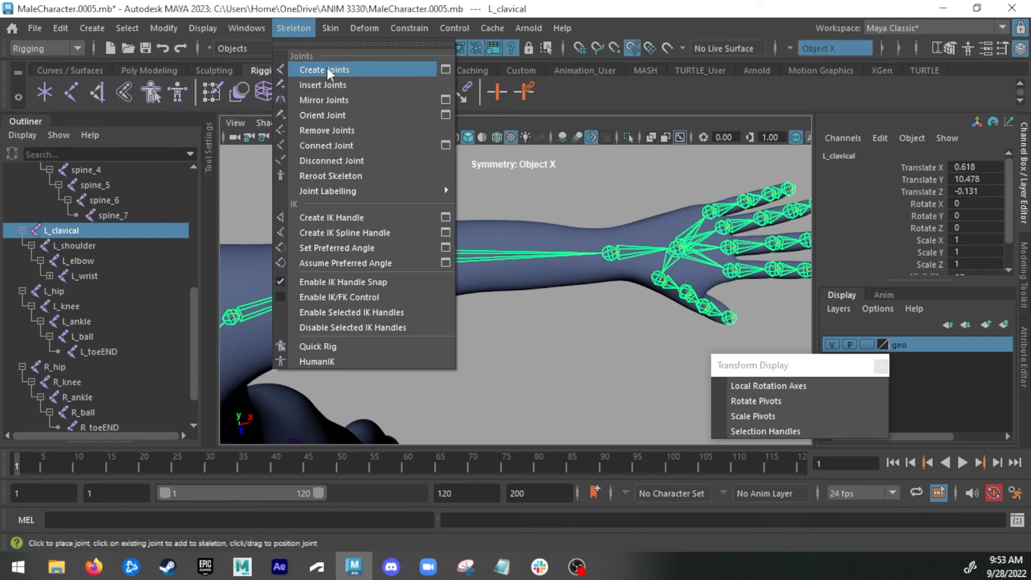
pyautogui.click(331, 83)
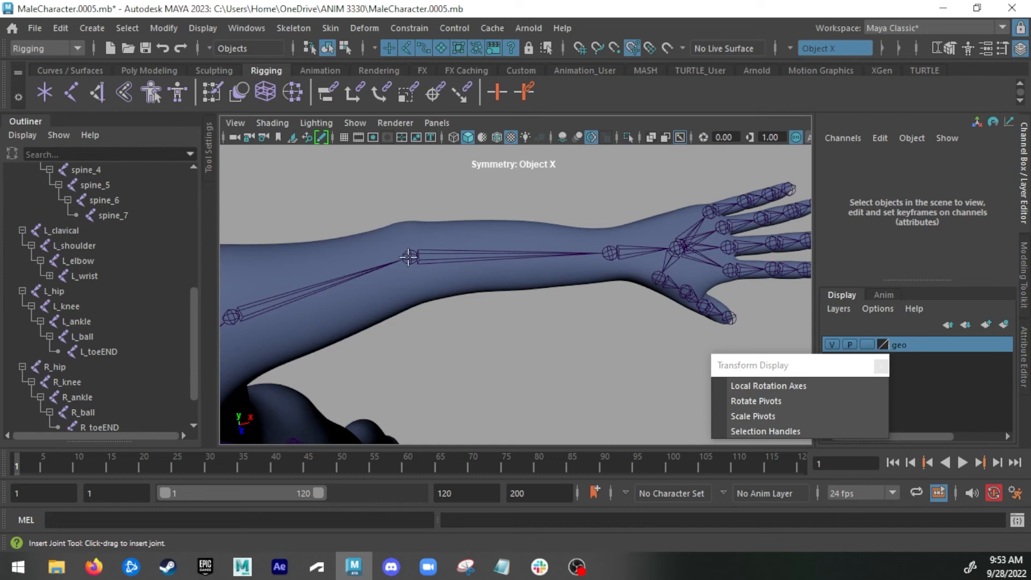
pyautogui.moveTo(408, 256); pyautogui.dragTo(509, 253)
pyautogui.moveTo(509, 253); pyautogui.dragTo(596, 235)
pyautogui.press('q')
pyautogui.keyDown('alt'); pyautogui.moveTo(567, 180); pyautogui.dragTo(559, 219); pyautogui.keyUp('alt')
pyautogui.click(558, 218)
pyautogui.keyDown('alt'); pyautogui.moveTo(514, 289); pyautogui.dragTo(473, 250); pyautogui.keyUp('alt')
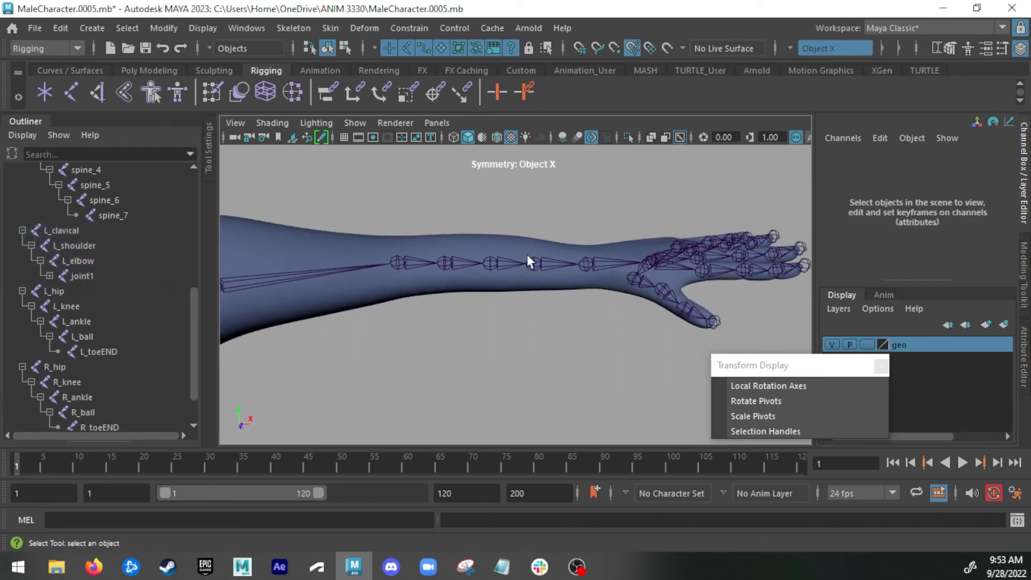
# Inspect the inserted forearm joints' alignment, temporarily displaying the local rotation axes of L_elbow
pyautogui.click(462, 261)
pyautogui.keyDown('alt'); pyautogui.moveTo(462, 261); pyautogui.dragTo(453, 306, button='right'); pyautogui.keyUp('alt')
pyautogui.keyDown('alt'); pyautogui.moveTo(454, 306); pyautogui.dragTo(550, 269); pyautogui.keyUp('alt')
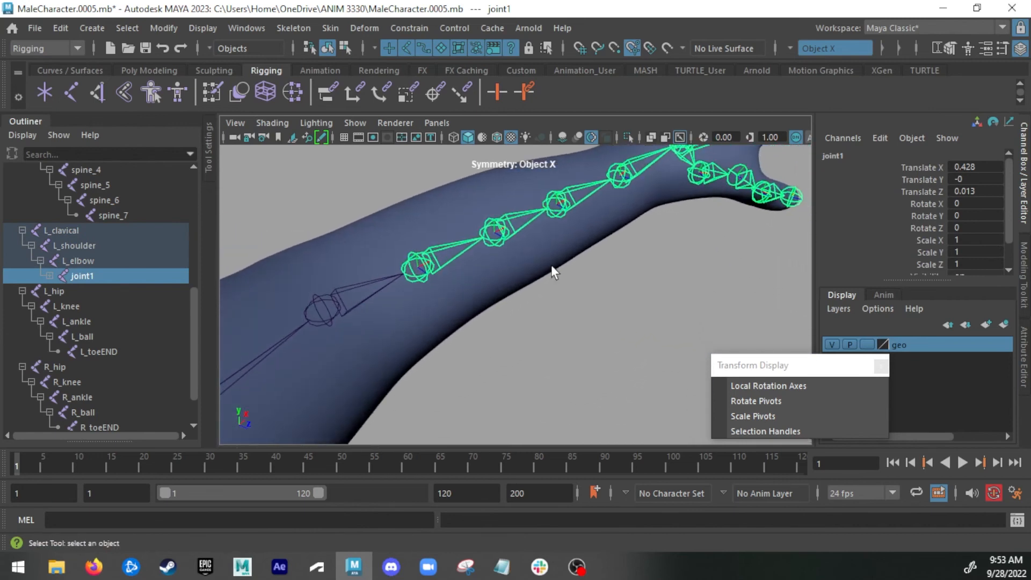
pyautogui.click(320, 308)
pyautogui.click(329, 310)
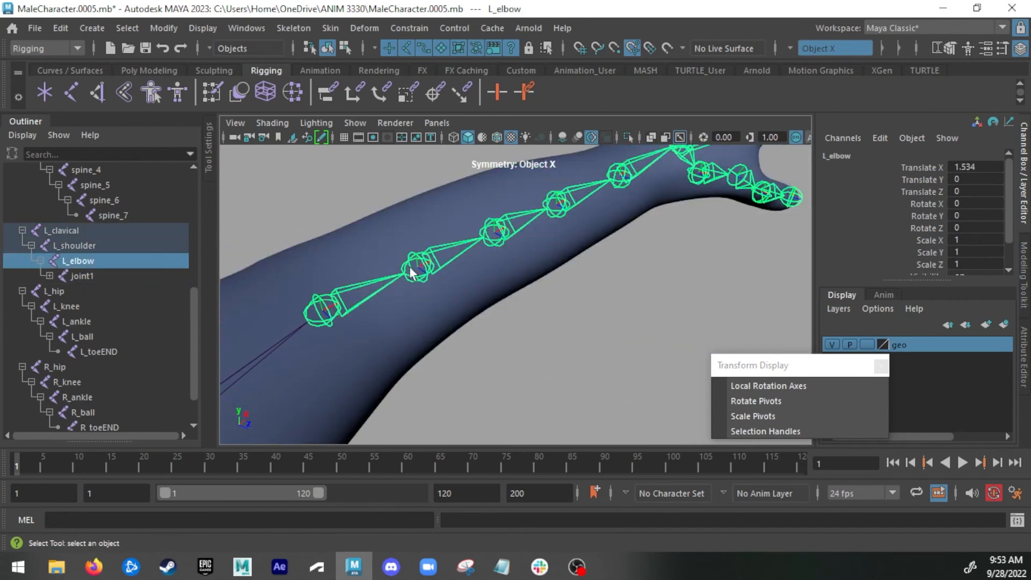
pyautogui.keyDown('alt'); pyautogui.moveTo(499, 236); pyautogui.dragTo(602, 269); pyautogui.keyUp('alt')
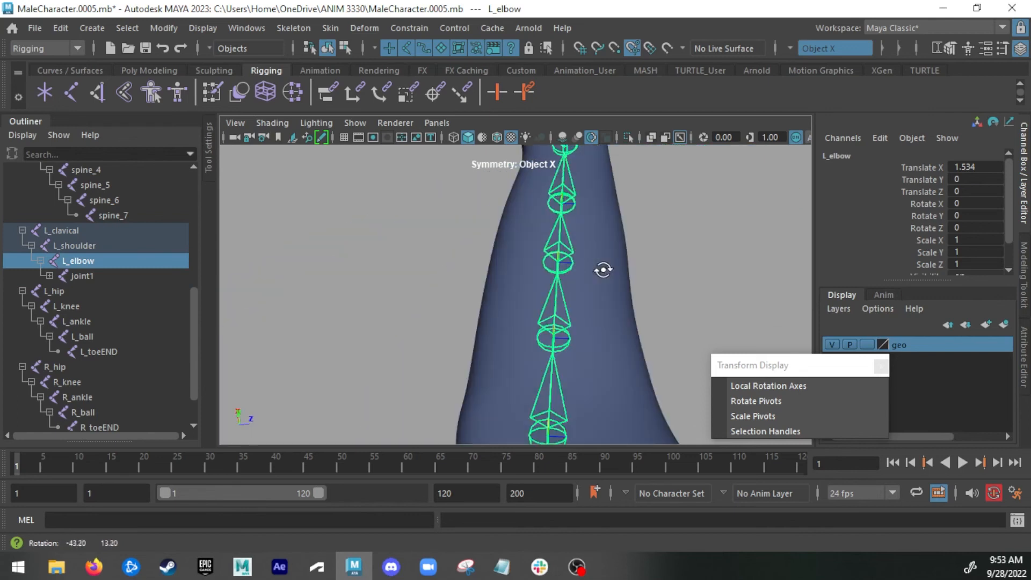
pyautogui.keyDown('alt'); pyautogui.moveTo(627, 248); pyautogui.dragTo(593, 357, button='right'); pyautogui.keyUp('alt')
pyautogui.keyDown('alt'); pyautogui.moveTo(593, 357); pyautogui.dragTo(488, 265); pyautogui.keyUp('alt')
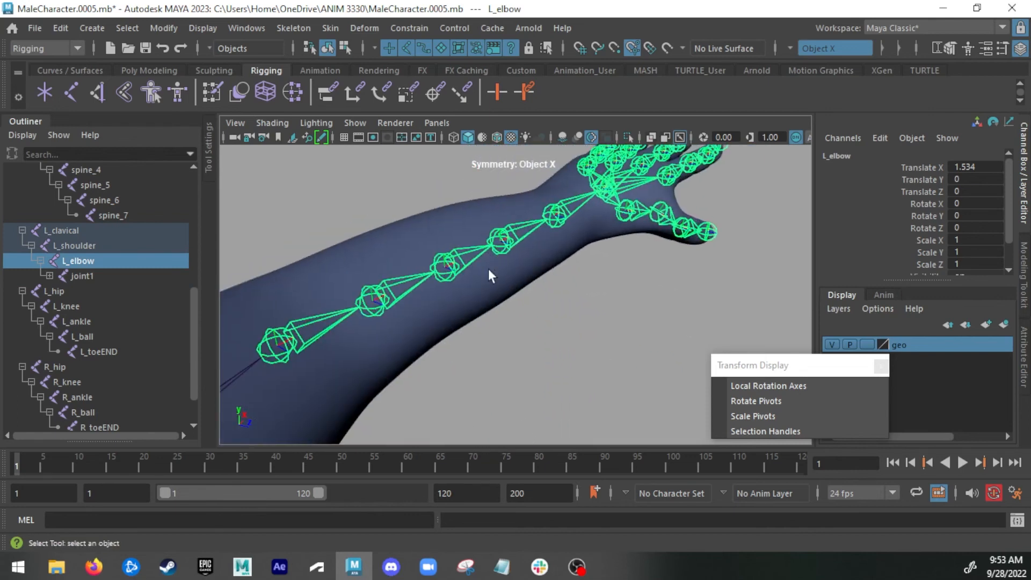
pyautogui.click(778, 386)
pyautogui.keyDown('alt'); pyautogui.moveTo(392, 314); pyautogui.dragTo(368, 325, button='middle'); pyautogui.keyUp('alt')
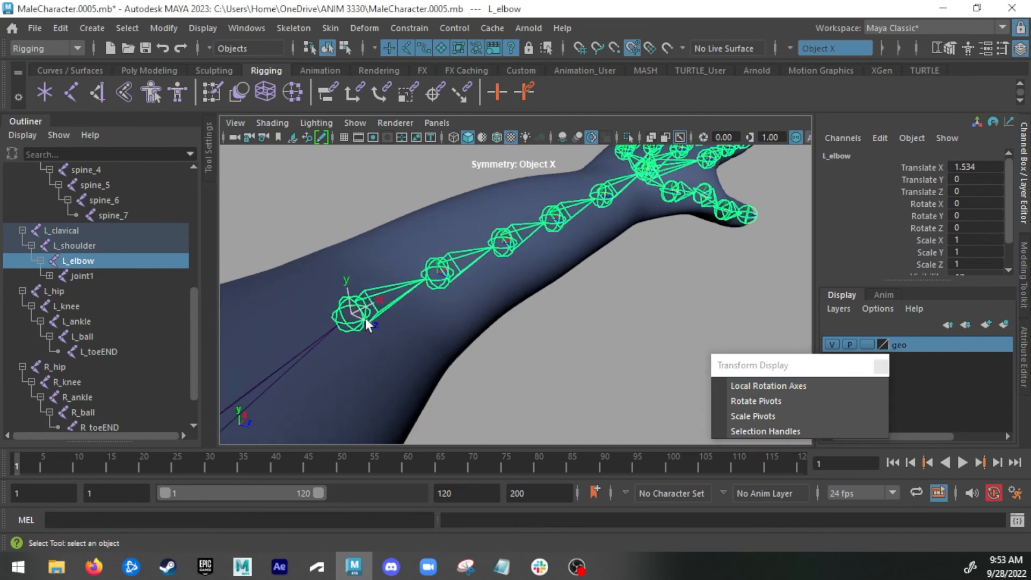
pyautogui.click(752, 384)
pyautogui.keyDown('alt'); pyautogui.moveTo(531, 344); pyautogui.dragTo(462, 352); pyautogui.keyUp('alt')
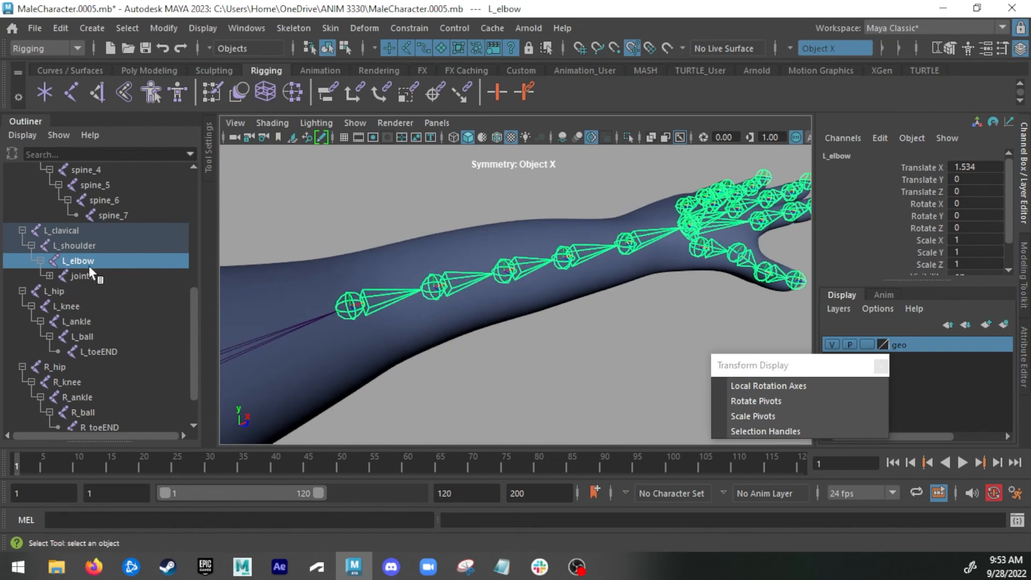
# Expand the joint hierarchy below L_elbow and rename the first inserted forearm joint L_foreArm_1
pyautogui.click(50, 276)
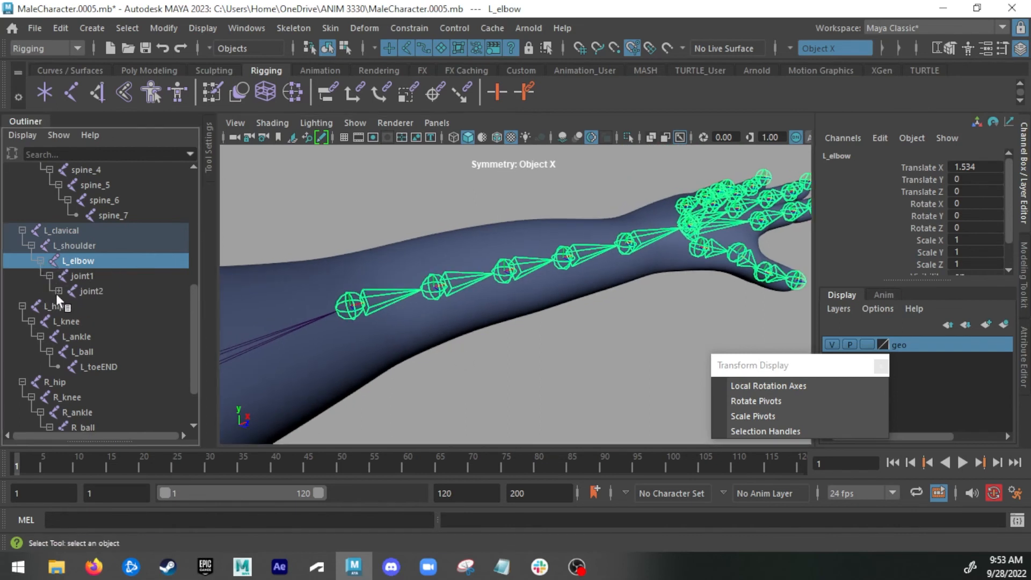
pyautogui.click(57, 293)
pyautogui.click(68, 306)
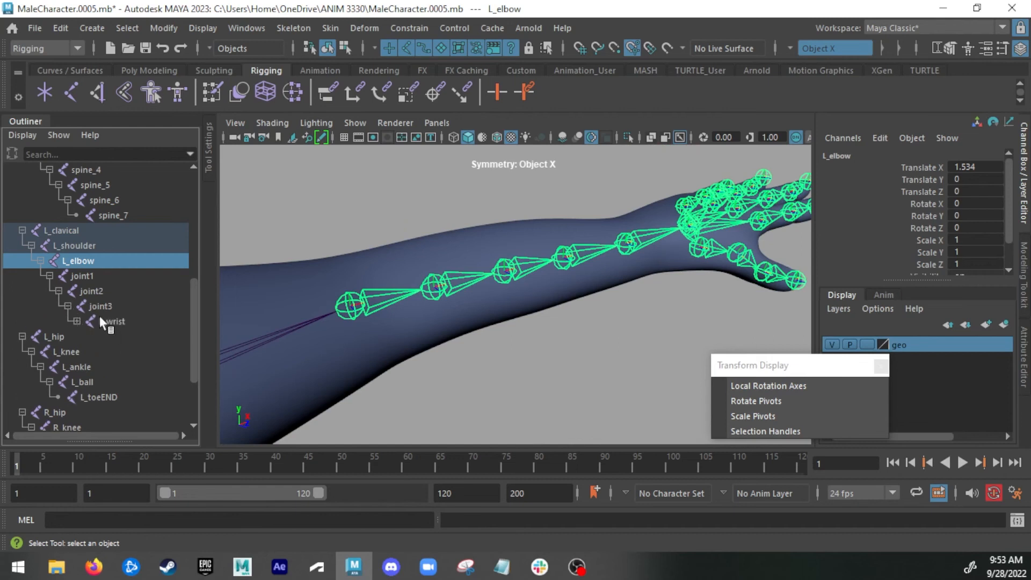
pyautogui.doubleClick(76, 274)
pyautogui.write('L_foreArm')
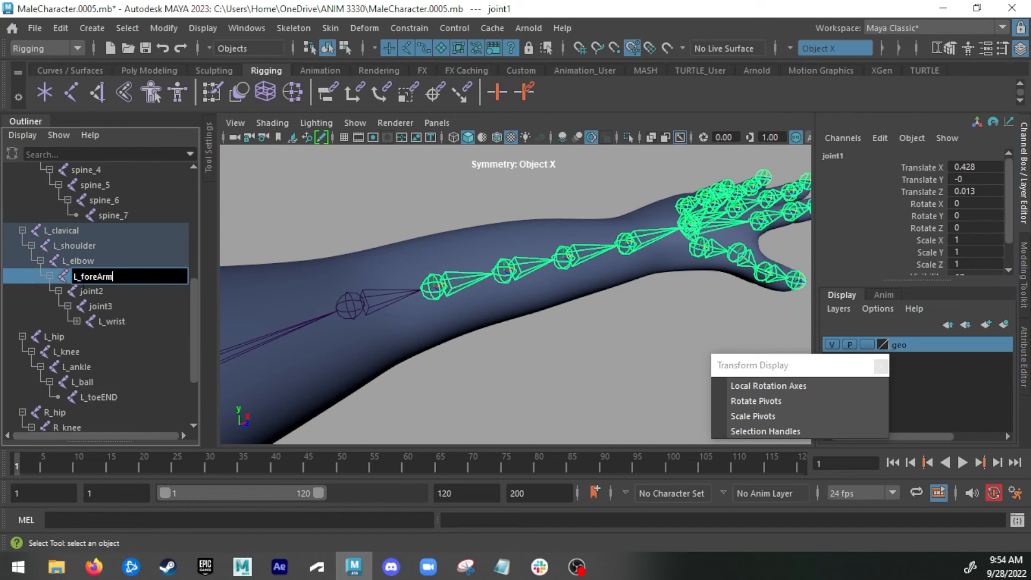
pyautogui.write('_1')
pyautogui.press('Return')
# Rename the second and third inserted forearm joints L_foreArm_2 and L_foreArm_3
pyautogui.doubleClick(111, 261)
pyautogui.doubleClick(118, 275)
pyautogui.hotkey('ctrl', 'c')
pyautogui.doubleClick(113, 293)
pyautogui.hotkey('ctrl', 'v')
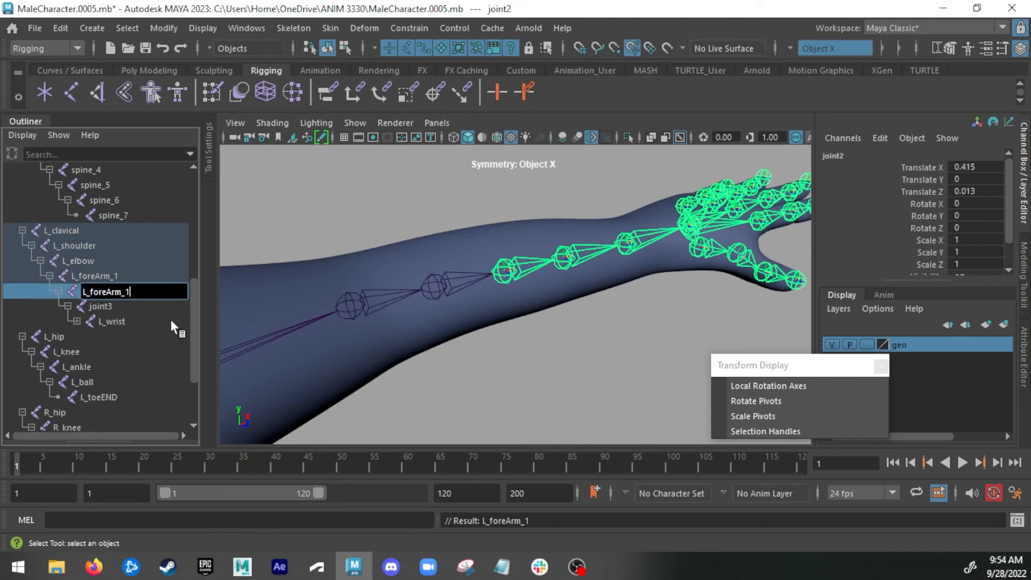
pyautogui.press('BackSpace')
pyautogui.write('2')
pyautogui.press('Return')
pyautogui.doubleClick(121, 304)
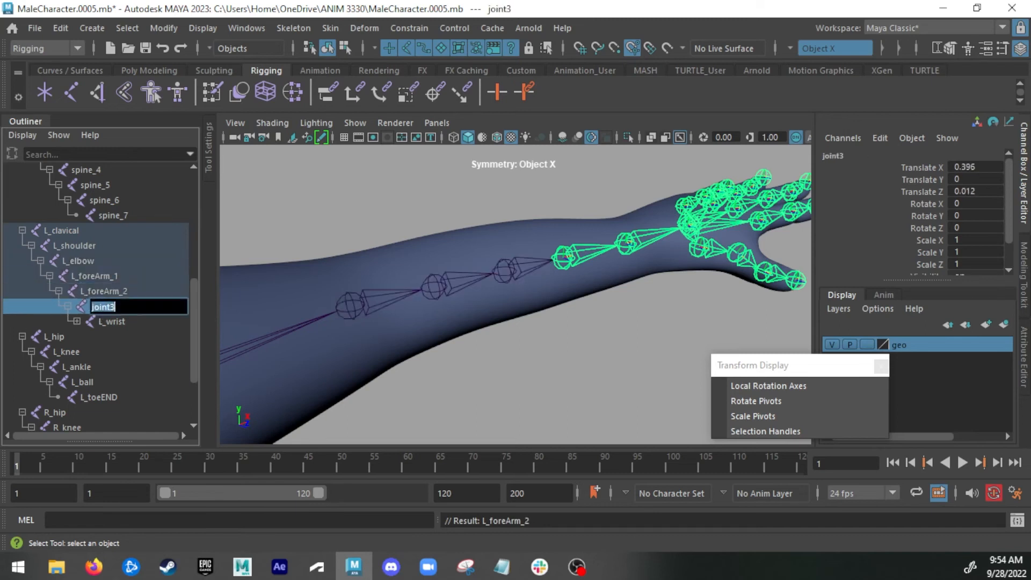
pyautogui.hotkey('ctrl', 'v')
pyautogui.press('Return')
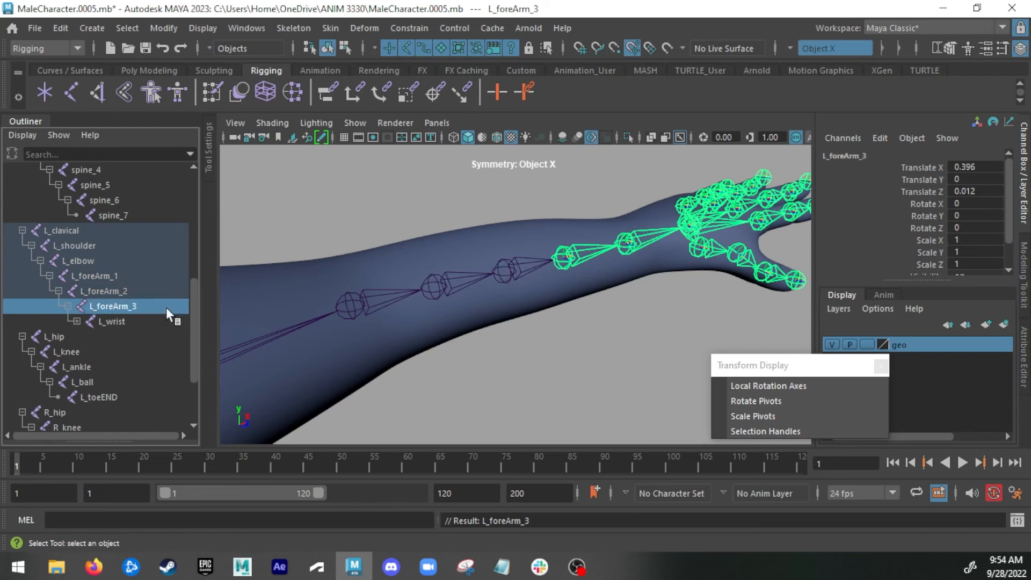
# Unparent L_wrist from L_foreArm_3 and parent it directly under L_elbow
pyautogui.click(640, 291)
pyautogui.keyDown('alt'); pyautogui.moveTo(640, 291); pyautogui.dragTo(543, 289, button='right'); pyautogui.keyUp('alt')
pyautogui.moveTo(543, 289)
pyautogui.keyDown('alt'); pyautogui.mouseDown()
pyautogui.moveTo(538, 308)
pyautogui.moveTo(560, 289)
pyautogui.mouseUp(); pyautogui.keyUp('alt')
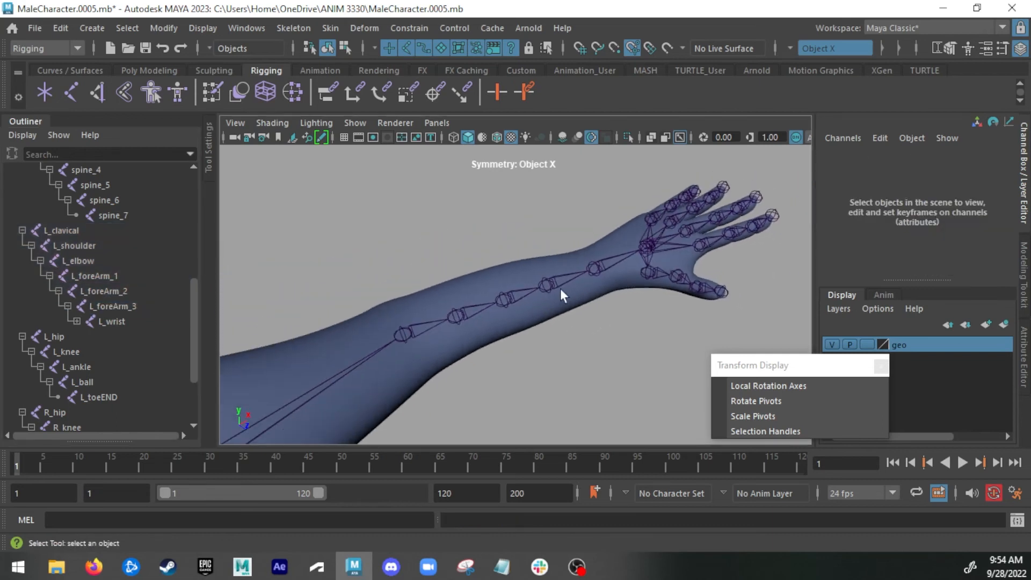
pyautogui.click(595, 272)
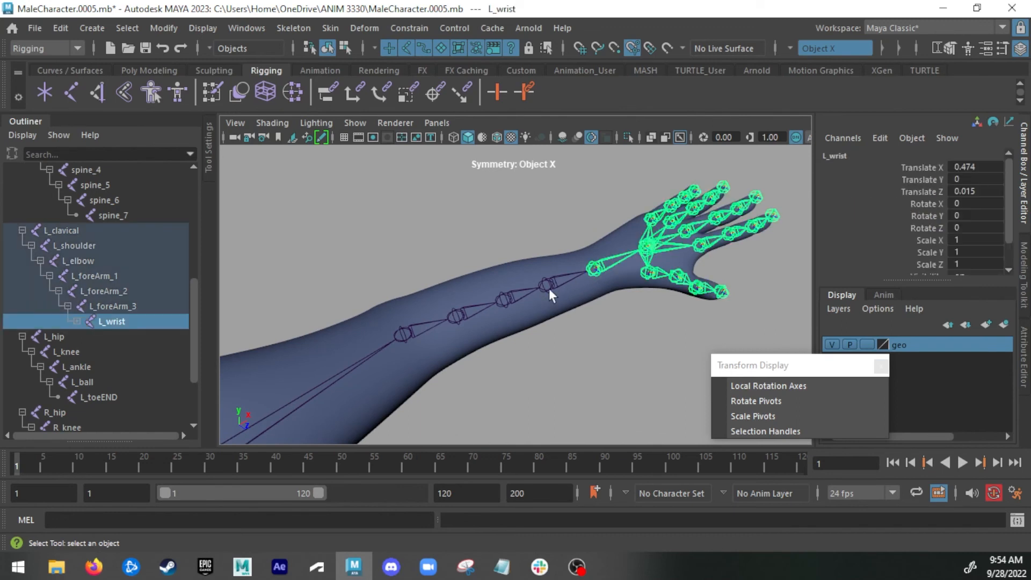
pyautogui.click(403, 334)
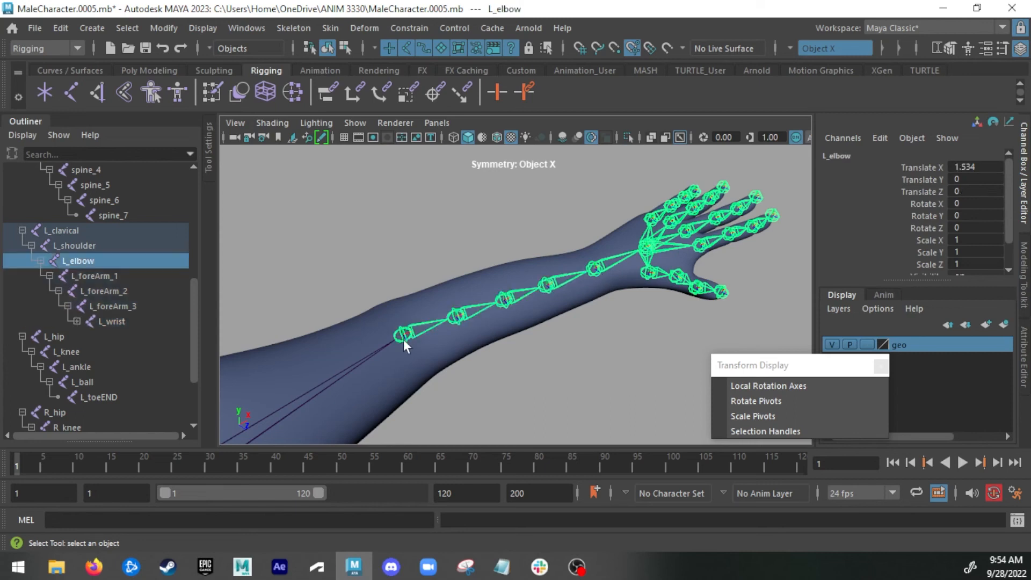
pyautogui.click(595, 271)
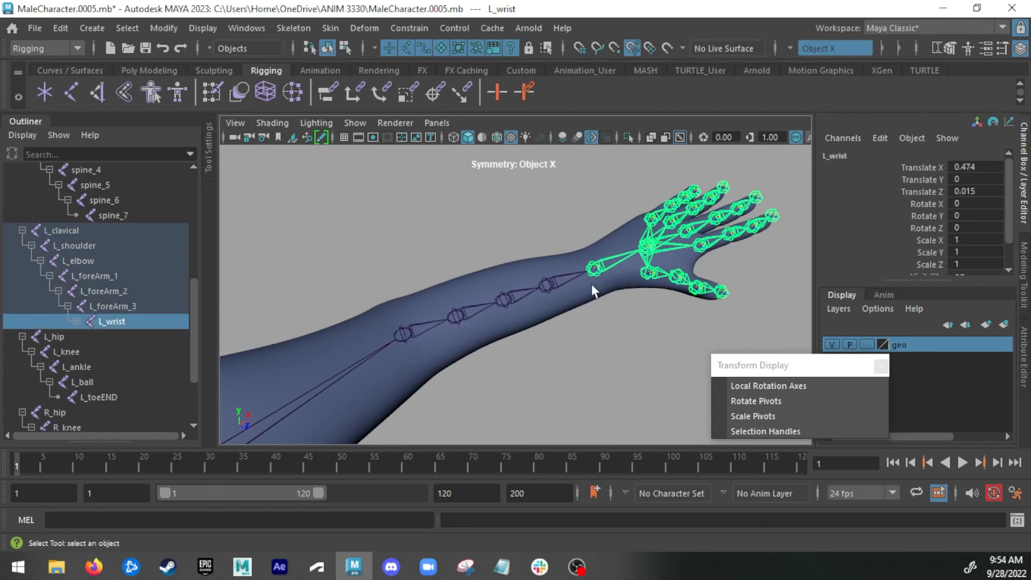
pyautogui.hotkey('shift', 'p')
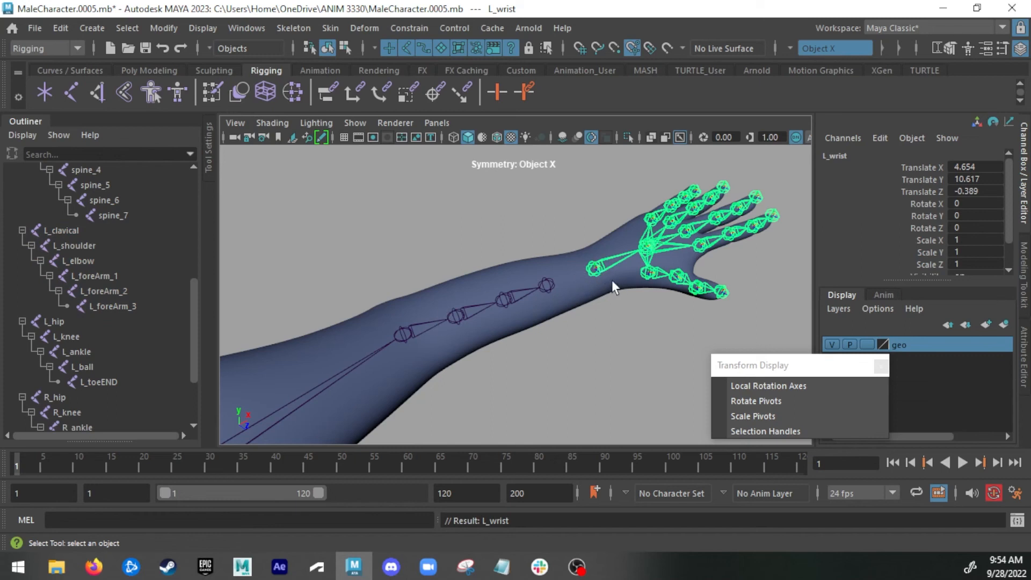
pyautogui.click(403, 334)
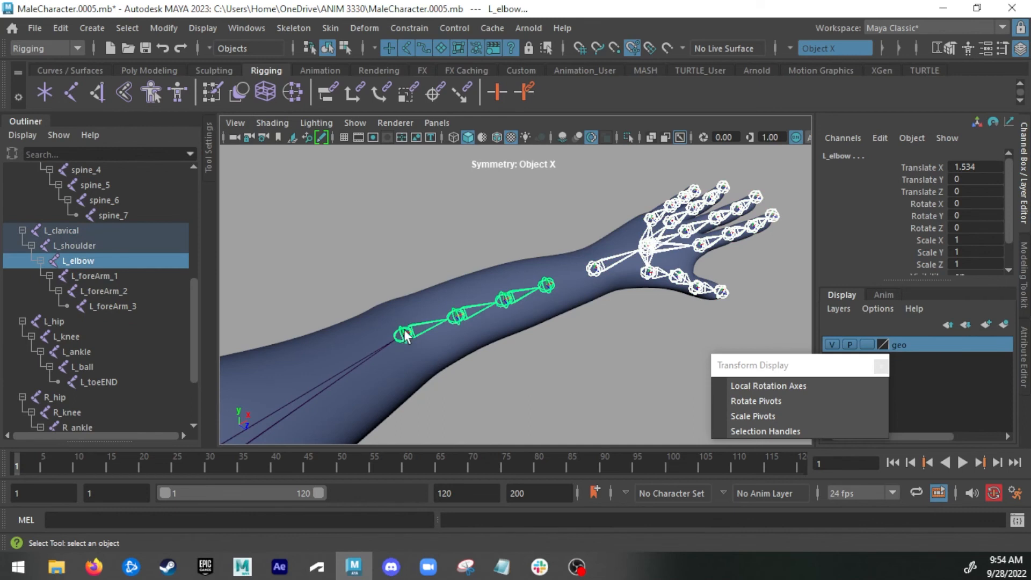
pyautogui.press('Down')
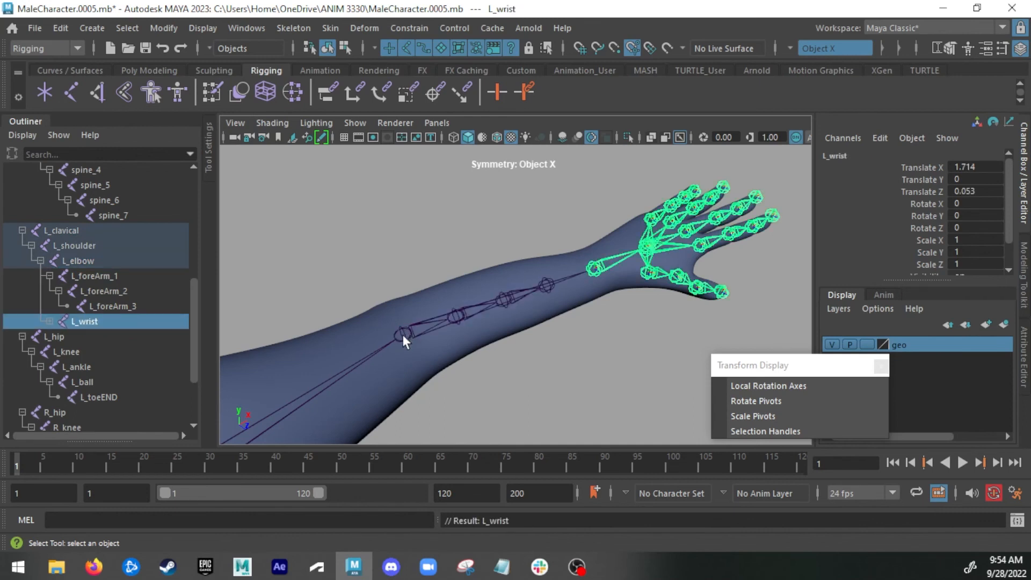
# Try rotating L_elbow to test the forearm and wrist hierarchy, and undo the rotation
pyautogui.keyDown('alt'); pyautogui.moveTo(559, 297); pyautogui.dragTo(537, 279); pyautogui.keyUp('alt')
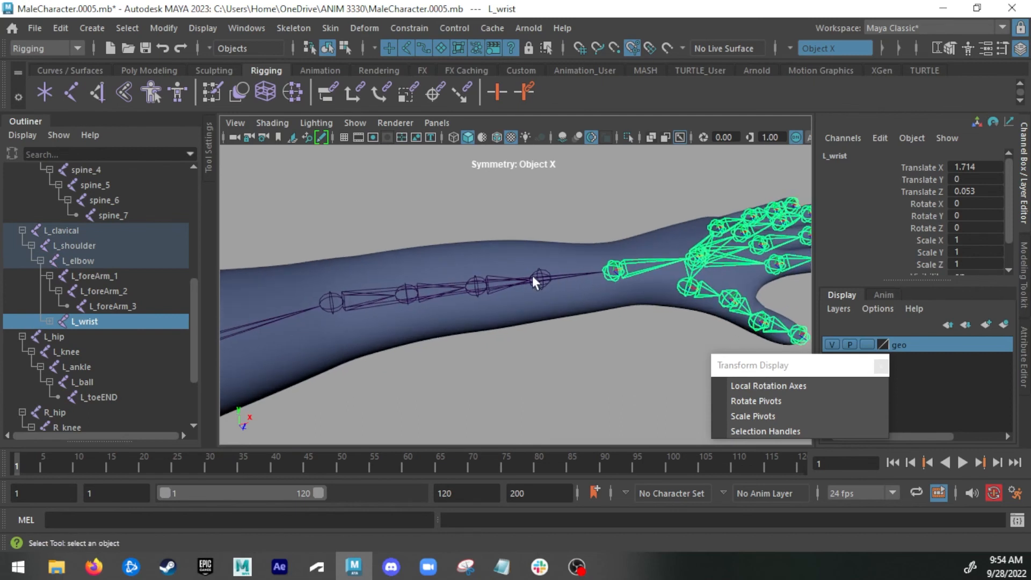
pyautogui.press('Up')
pyautogui.press('e')
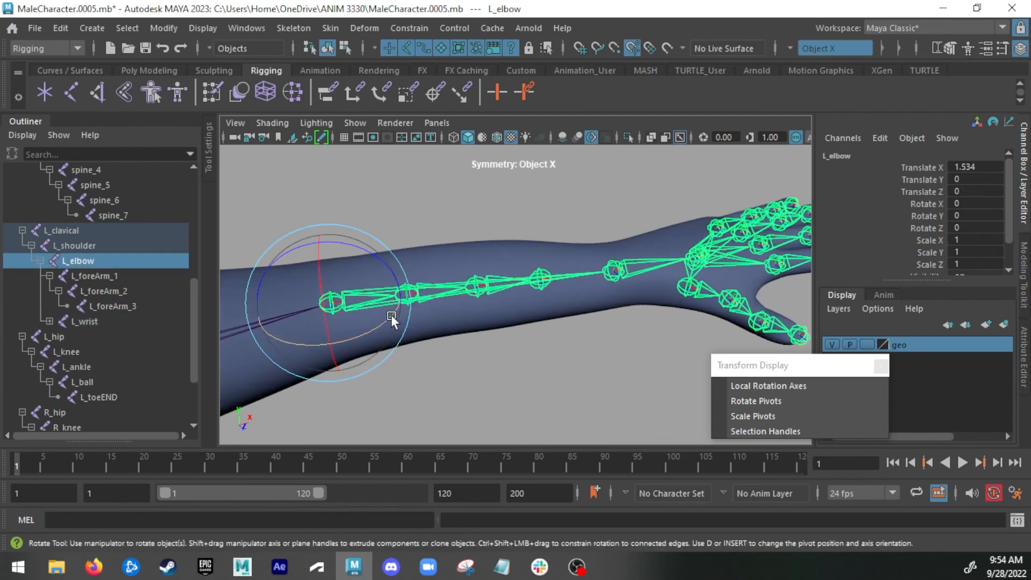
pyautogui.moveTo(391, 314); pyautogui.dragTo(413, 293)
pyautogui.hotkey('ctrl', 'z')
# Examine the left arm, spine and leg joint chains together from the front
pyautogui.keyDown('alt'); pyautogui.moveTo(374, 333); pyautogui.dragTo(547, 321, button='middle'); pyautogui.keyUp('alt')
pyautogui.keyDown('alt'); pyautogui.moveTo(547, 321); pyautogui.dragTo(332, 287, button='right'); pyautogui.keyUp('alt')
pyautogui.keyDown('alt'); pyautogui.moveTo(333, 287); pyautogui.dragTo(300, 279); pyautogui.keyUp('alt')
pyautogui.keyDown('alt'); pyautogui.moveTo(322, 284); pyautogui.dragTo(374, 293, button='right'); pyautogui.keyUp('alt')
pyautogui.keyDown('alt'); pyautogui.moveTo(374, 293); pyautogui.dragTo(461, 274, button='middle'); pyautogui.keyUp('alt')
pyautogui.press('q')
pyautogui.keyDown('alt'); pyautogui.moveTo(461, 274); pyautogui.dragTo(406, 292, button='right'); pyautogui.keyUp('alt')
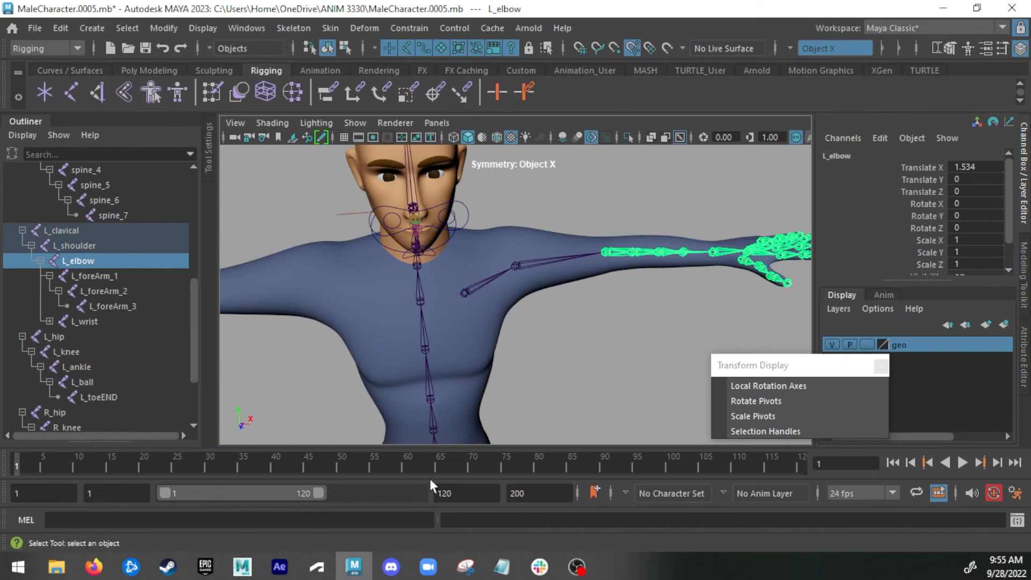
pyautogui.keyDown('alt'); pyautogui.moveTo(563, 338); pyautogui.dragTo(628, 155, button='middle'); pyautogui.keyUp('alt')
pyautogui.scroll(-3, 537, 368)
pyautogui.keyDown('alt'); pyautogui.moveTo(554, 289); pyautogui.dragTo(551, 313, button='middle'); pyautogui.keyUp('alt')
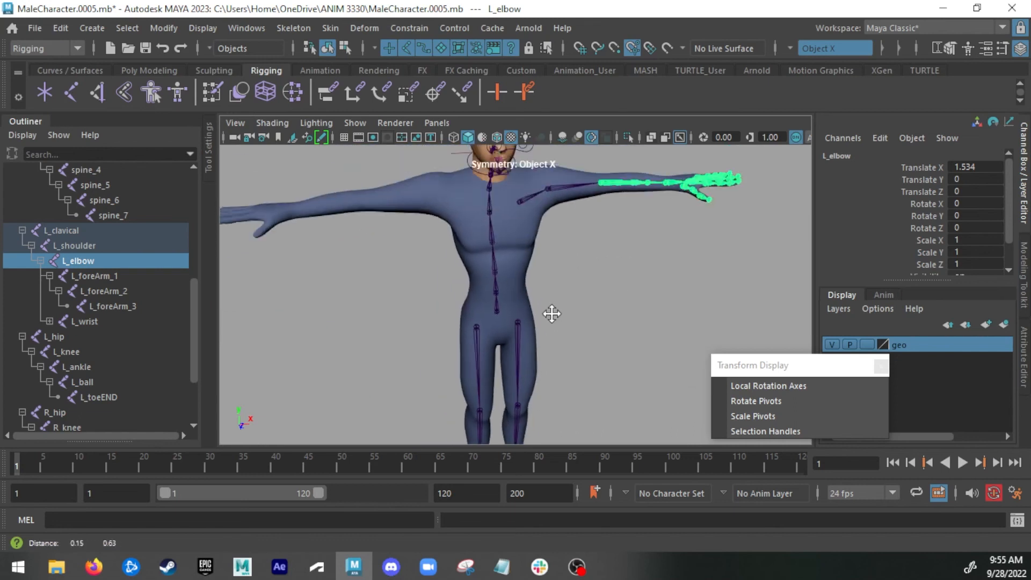
# Try rotating L_elbow about -57 degrees in Y to inspect how the forearm and hand follow, and undo the rotation
pyautogui.scroll(10, 552, 314)
pyautogui.keyDown('alt'); pyautogui.moveTo(479, 301); pyautogui.dragTo(508, 273); pyautogui.keyUp('alt')
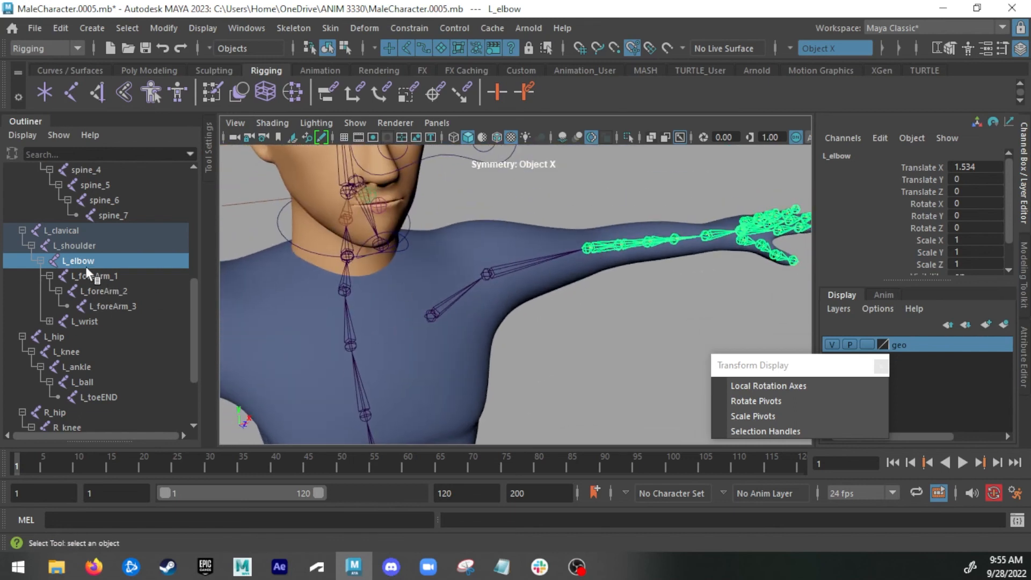
pyautogui.keyDown('alt'); pyautogui.moveTo(427, 275); pyautogui.dragTo(486, 322); pyautogui.keyUp('alt')
pyautogui.press('e')
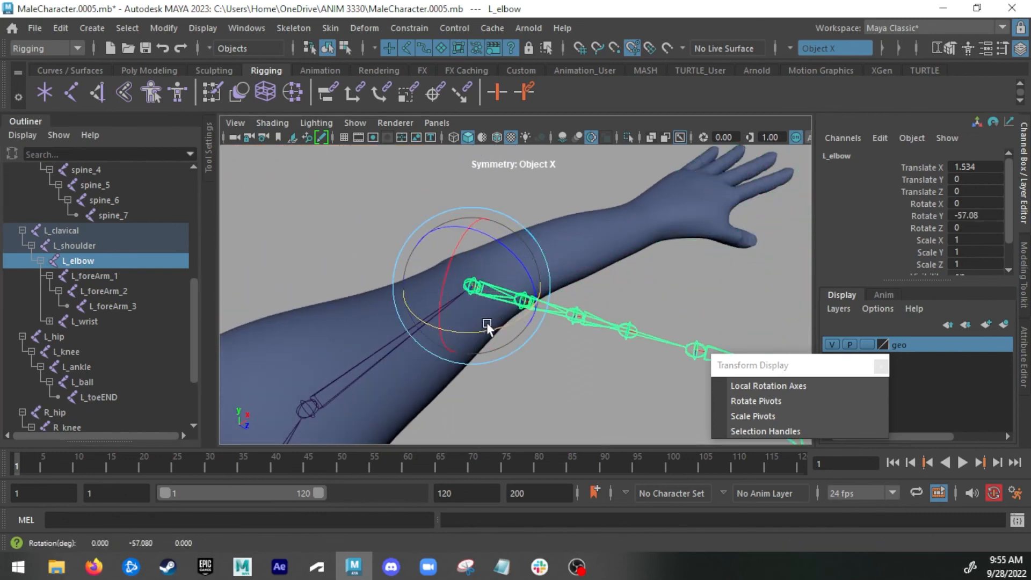
pyautogui.keyDown('alt'); pyautogui.moveTo(717, 284); pyautogui.dragTo(600, 250, button='middle'); pyautogui.keyUp('alt')
pyautogui.keyDown('alt'); pyautogui.moveTo(736, 220); pyautogui.dragTo(641, 179, button='middle'); pyautogui.keyUp('alt')
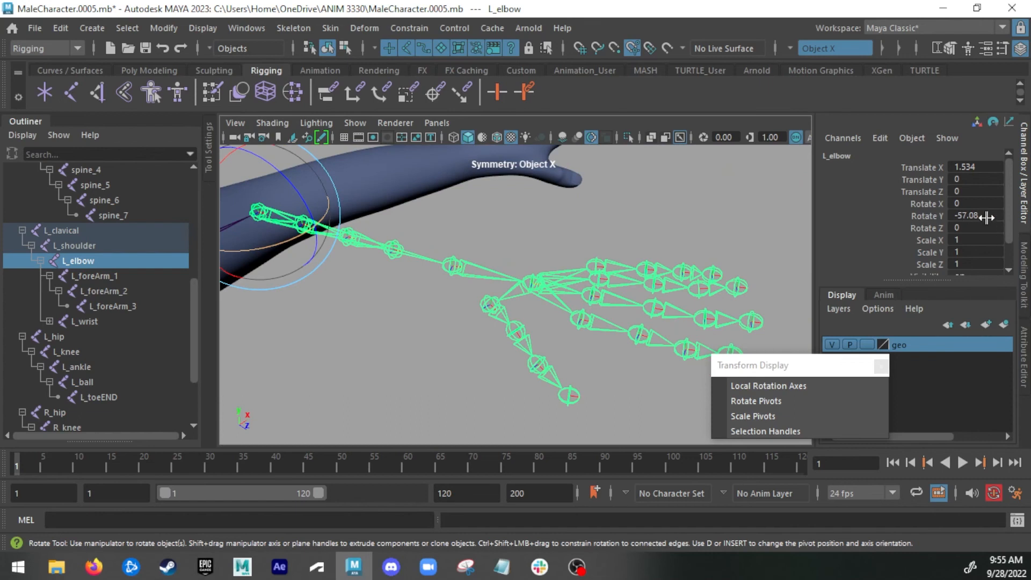
pyautogui.keyDown('alt'); pyautogui.moveTo(400, 279); pyautogui.dragTo(572, 255); pyautogui.keyUp('alt')
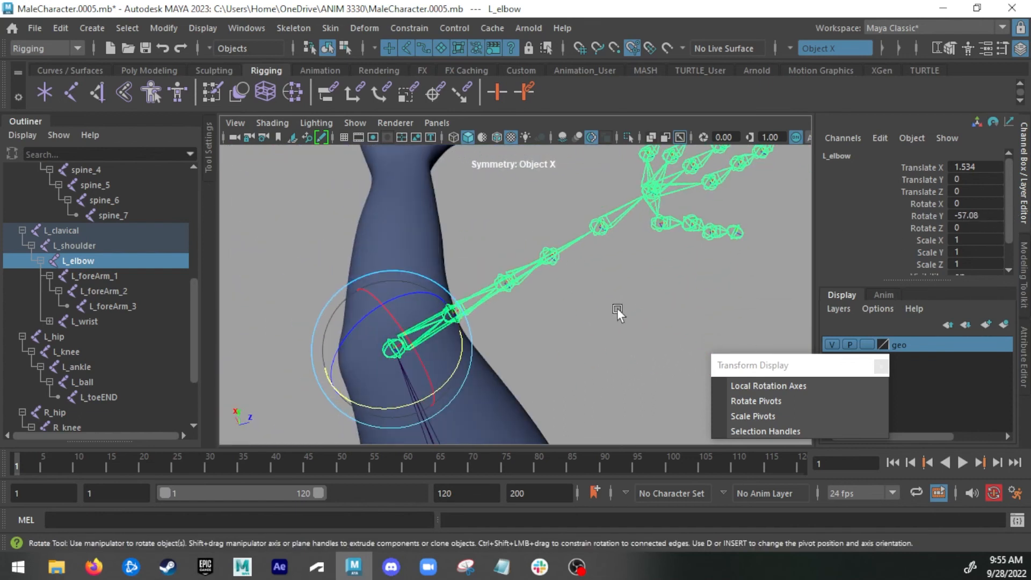
pyautogui.keyDown('alt'); pyautogui.moveTo(615, 317); pyautogui.dragTo(610, 260, button='middle'); pyautogui.keyUp('alt')
pyautogui.hotkey('ctrl', 'z')
pyautogui.keyDown('alt'); pyautogui.moveTo(610, 260); pyautogui.dragTo(496, 261); pyautogui.keyUp('alt')
pyautogui.keyDown('alt'); pyautogui.moveTo(496, 261); pyautogui.dragTo(413, 273, button='right'); pyautogui.keyUp('alt')
pyautogui.press('q')
# Mirror the L_clavical joint chain across YZ with the Behavior function, replacing L_ with R_ in the joint names
pyautogui.keyDown('alt'); pyautogui.moveTo(435, 276); pyautogui.dragTo(381, 287); pyautogui.keyUp('alt')
pyautogui.keyDown('alt'); pyautogui.moveTo(381, 287); pyautogui.dragTo(418, 286, button='middle'); pyautogui.keyUp('alt')
pyautogui.keyDown('alt'); pyautogui.moveTo(417, 286); pyautogui.dragTo(392, 269); pyautogui.keyUp('alt')
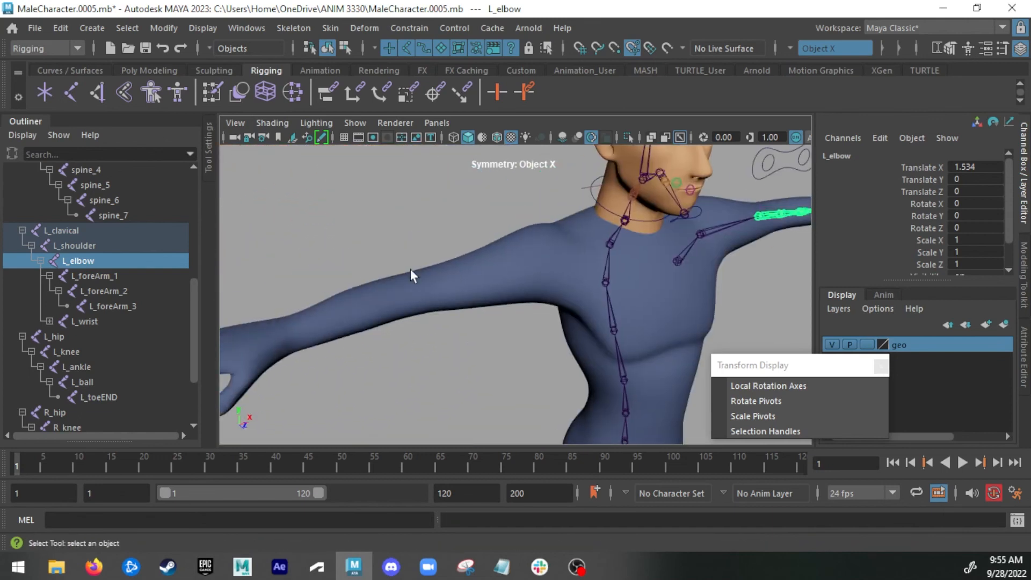
pyautogui.keyDown('alt'); pyautogui.moveTo(450, 283); pyautogui.dragTo(490, 309); pyautogui.keyUp('alt')
pyautogui.click(495, 247)
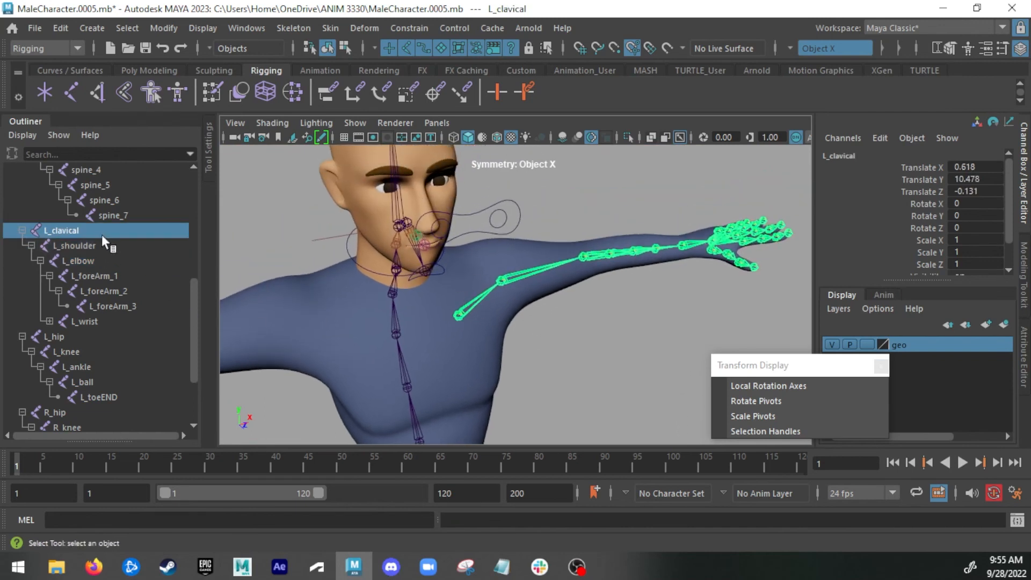
pyautogui.click(293, 28)
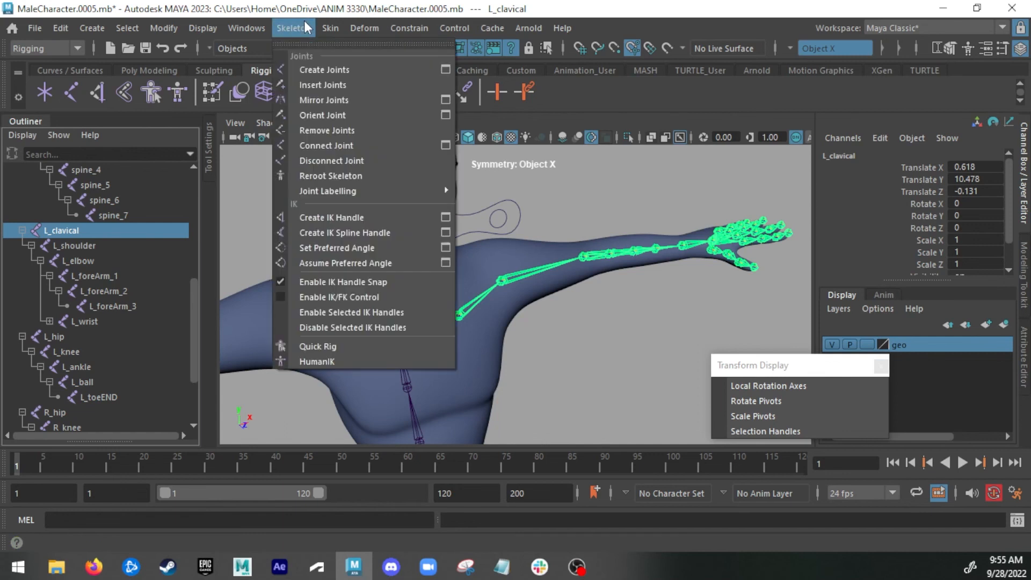
pyautogui.click(445, 101)
pyautogui.moveTo(338, 176); pyautogui.dragTo(235, 147)
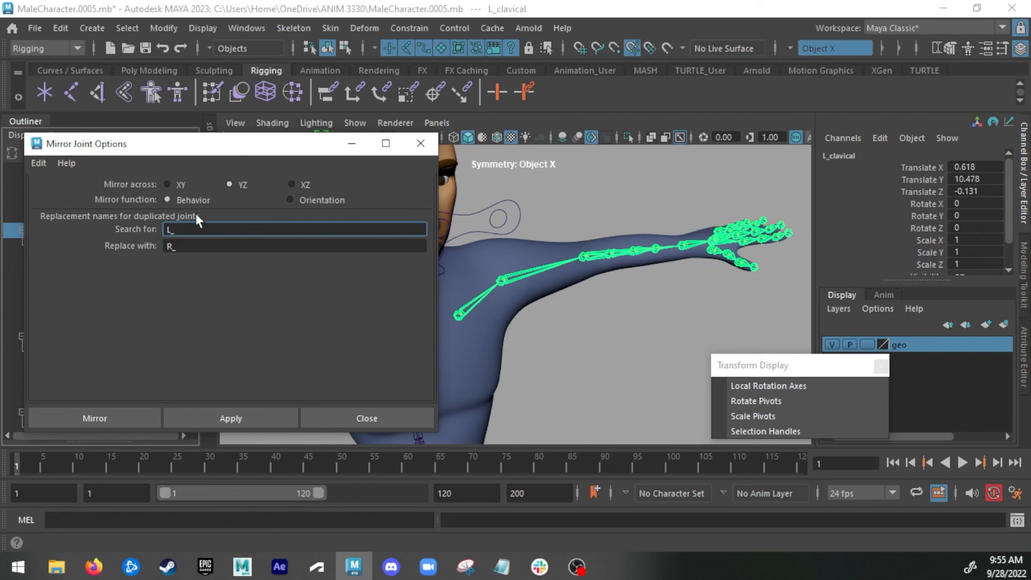
pyautogui.doubleClick(181, 228)
pyautogui.doubleClick(195, 248)
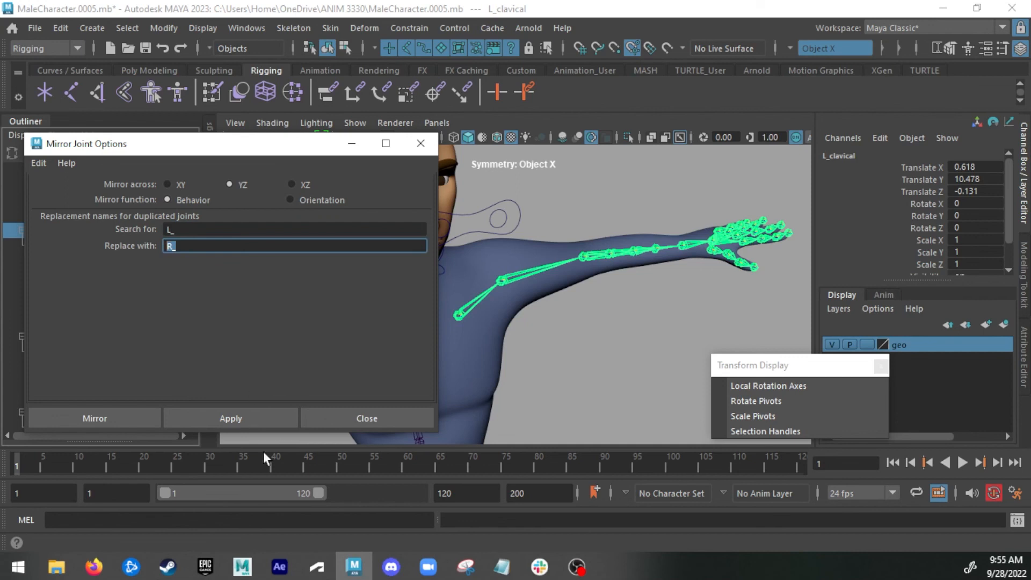
pyautogui.click(265, 420)
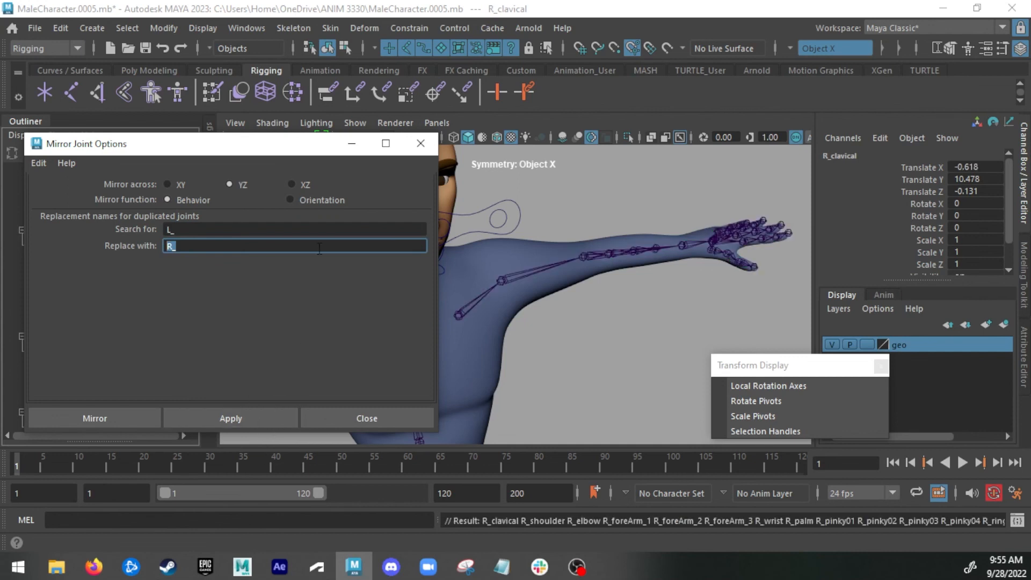
pyautogui.click(348, 146)
# Examine the mirrored right arm chain from the clavicle to the fingers against the body mesh
pyautogui.keyDown('alt'); pyautogui.moveTo(346, 158); pyautogui.dragTo(413, 261); pyautogui.keyUp('alt')
pyautogui.keyDown('alt'); pyautogui.moveTo(413, 261); pyautogui.dragTo(405, 193, button='middle'); pyautogui.keyUp('alt')
pyautogui.keyDown('alt'); pyautogui.moveTo(405, 193); pyautogui.dragTo(409, 228); pyautogui.keyUp('alt')
pyautogui.keyDown('alt'); pyautogui.moveTo(430, 230); pyautogui.dragTo(528, 215, button='right'); pyautogui.keyUp('alt')
pyautogui.keyDown('alt'); pyautogui.moveTo(528, 215); pyautogui.dragTo(493, 284, button='middle'); pyautogui.keyUp('alt')
pyautogui.keyDown('alt'); pyautogui.moveTo(493, 285); pyautogui.dragTo(503, 283, button='right'); pyautogui.keyUp('alt')
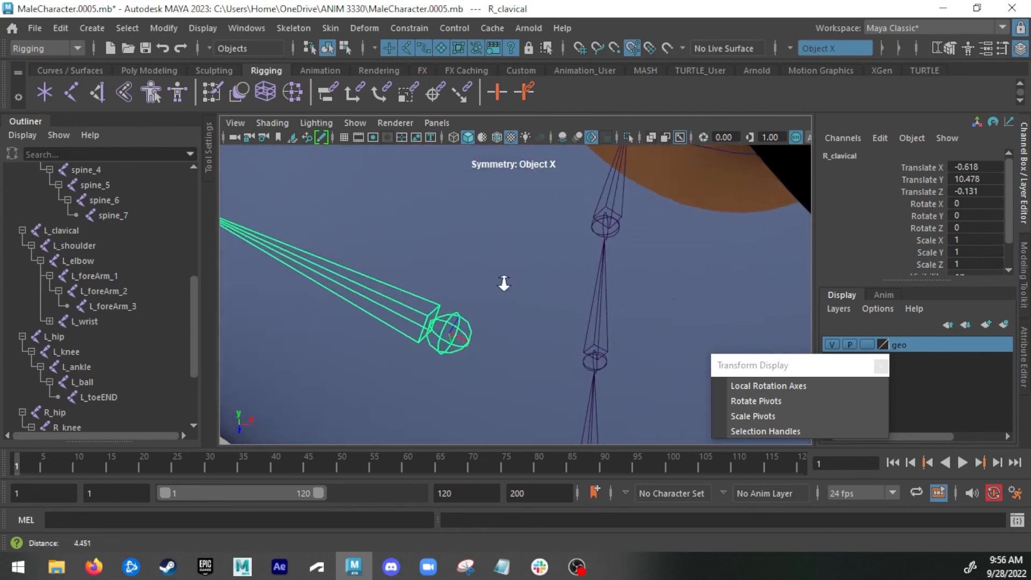
pyautogui.keyDown('alt'); pyautogui.moveTo(504, 283); pyautogui.dragTo(540, 283); pyautogui.keyUp('alt')
pyautogui.keyDown('alt'); pyautogui.moveTo(419, 298); pyautogui.dragTo(546, 292, button='middle'); pyautogui.keyUp('alt')
pyautogui.keyDown('alt'); pyautogui.moveTo(545, 292); pyautogui.dragTo(448, 289, button='right'); pyautogui.keyUp('alt')
pyautogui.keyDown('alt'); pyautogui.moveTo(448, 291); pyautogui.dragTo(603, 236, button='middle'); pyautogui.keyUp('alt')
pyautogui.keyDown('alt'); pyautogui.moveTo(478, 227); pyautogui.dragTo(346, 226, button='right'); pyautogui.keyUp('alt')
pyautogui.keyDown('alt'); pyautogui.moveTo(531, 239); pyautogui.dragTo(532, 263); pyautogui.keyUp('alt')
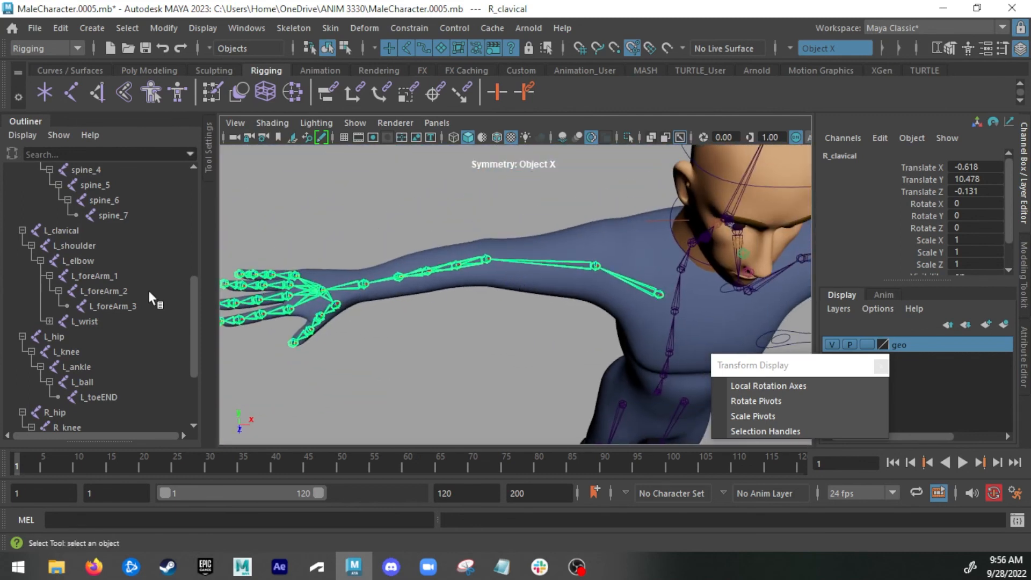
# Expand the full R_clavical hierarchy and display local rotation axes on R_clavical, R_shoulder, R_elbow and R_wrist
pyautogui.scroll(-3, 92, 304)
pyautogui.click(22, 382)
pyautogui.scroll(-3, 44, 379)
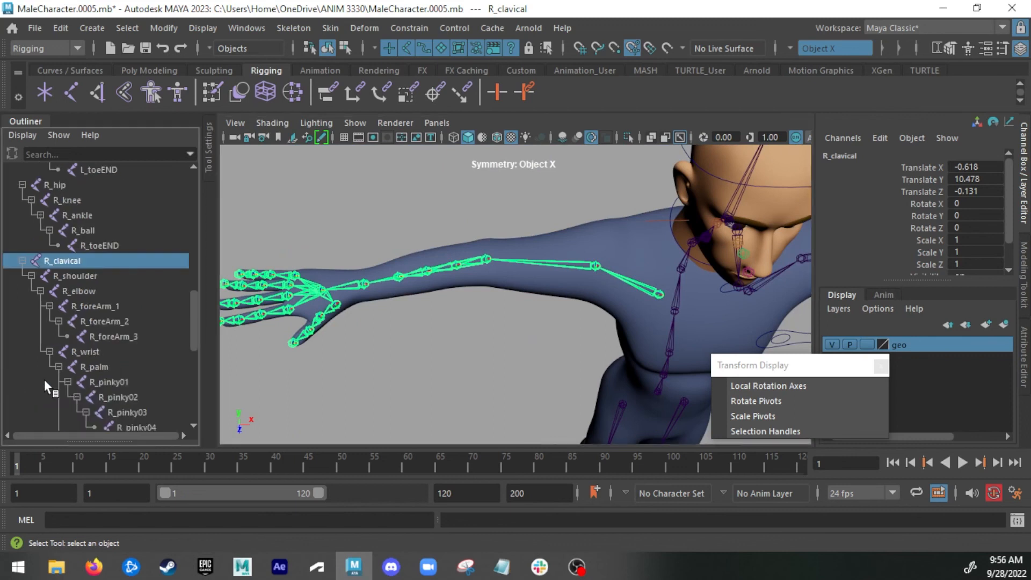
pyautogui.keyDown('ctrl'); pyautogui.click(89, 276); pyautogui.keyUp('ctrl')
pyautogui.keyDown('ctrl'); pyautogui.click(95, 290); pyautogui.keyUp('ctrl')
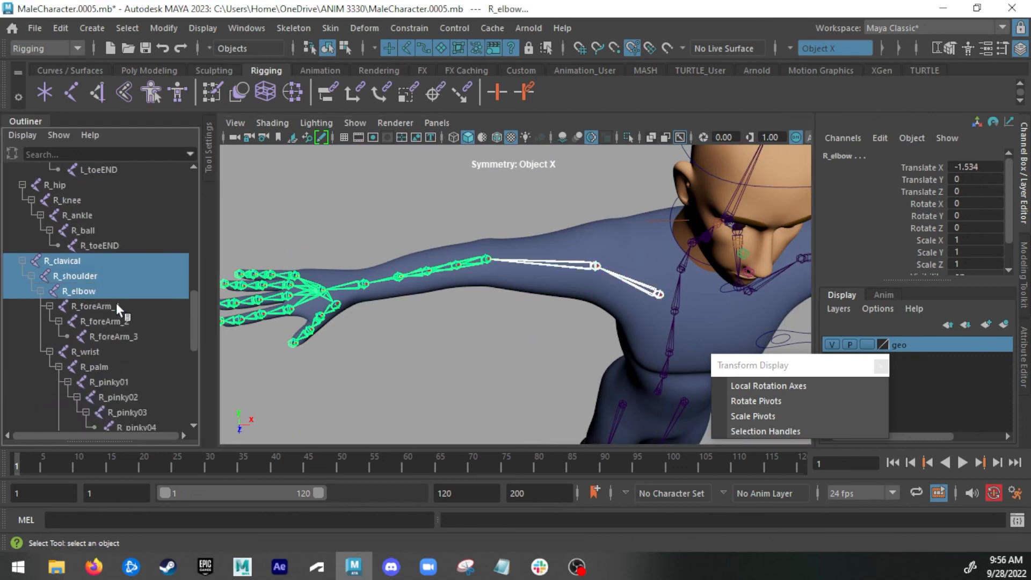
pyautogui.keyDown('ctrl'); pyautogui.click(126, 353); pyautogui.keyUp('ctrl')
pyautogui.click(781, 387)
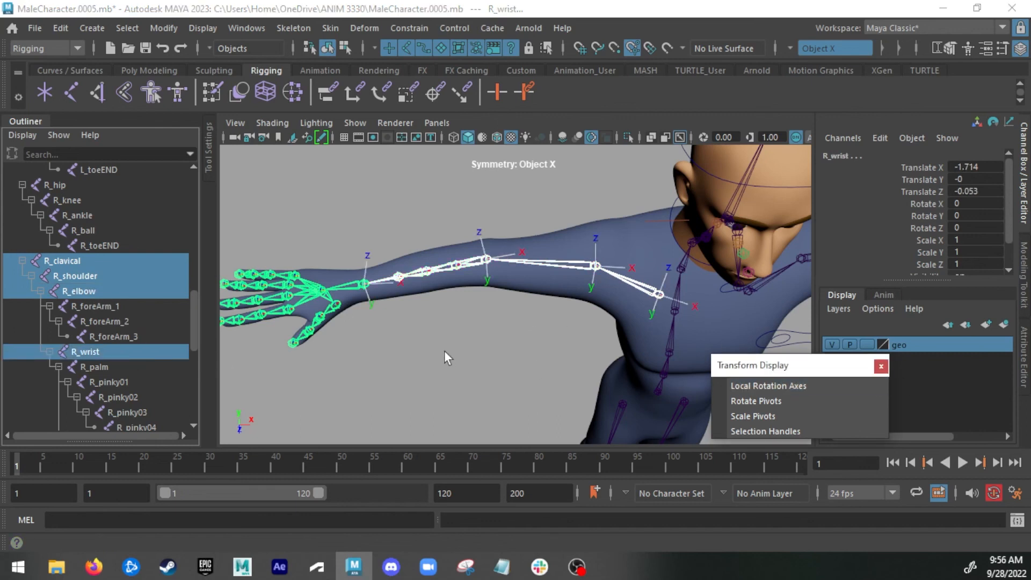
# Display local rotation axes on the left clavicle, shoulder, elbow and wrist joints
pyautogui.keyDown('alt'); pyautogui.moveTo(447, 351); pyautogui.dragTo(446, 322); pyautogui.keyUp('alt')
pyautogui.keyDown('alt'); pyautogui.moveTo(446, 322); pyautogui.dragTo(560, 279, button='right'); pyautogui.keyUp('alt')
pyautogui.keyDown('alt'); pyautogui.moveTo(559, 279); pyautogui.dragTo(503, 352, button='middle'); pyautogui.keyUp('alt')
pyautogui.keyDown('alt'); pyautogui.moveTo(504, 352); pyautogui.dragTo(428, 327, button='right'); pyautogui.keyUp('alt')
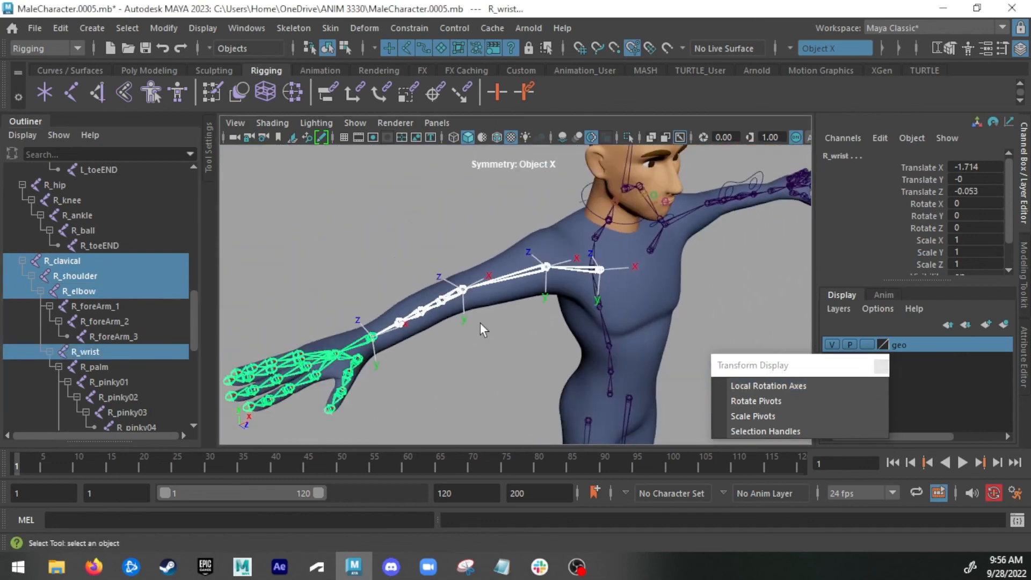
pyautogui.keyDown('alt'); pyautogui.moveTo(428, 327); pyautogui.dragTo(517, 323); pyautogui.keyUp('alt')
pyautogui.keyDown('alt'); pyautogui.moveTo(518, 323); pyautogui.dragTo(477, 318, button='middle'); pyautogui.keyUp('alt')
pyautogui.click(461, 275)
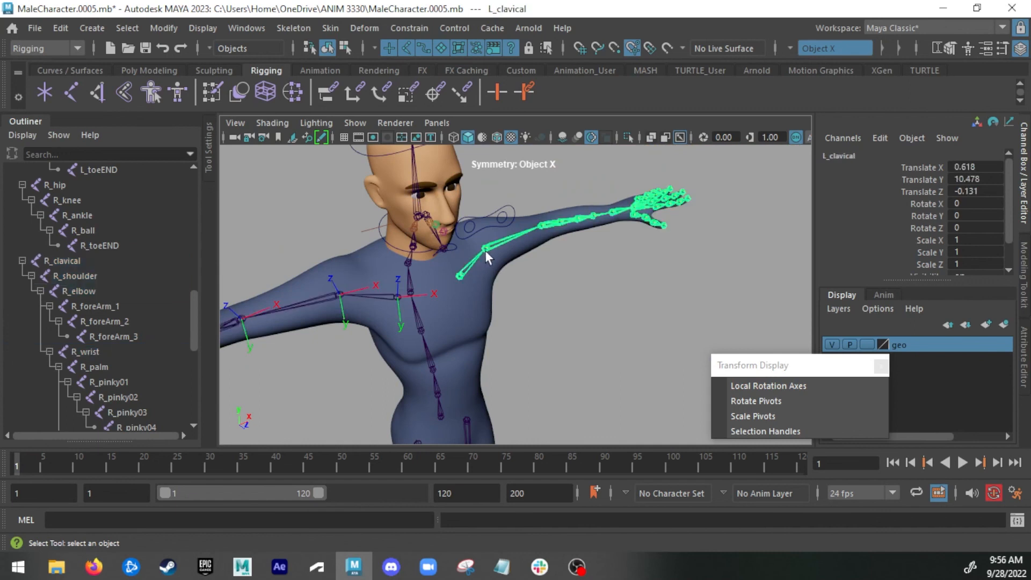
pyautogui.click(485, 249)
pyautogui.click(542, 227)
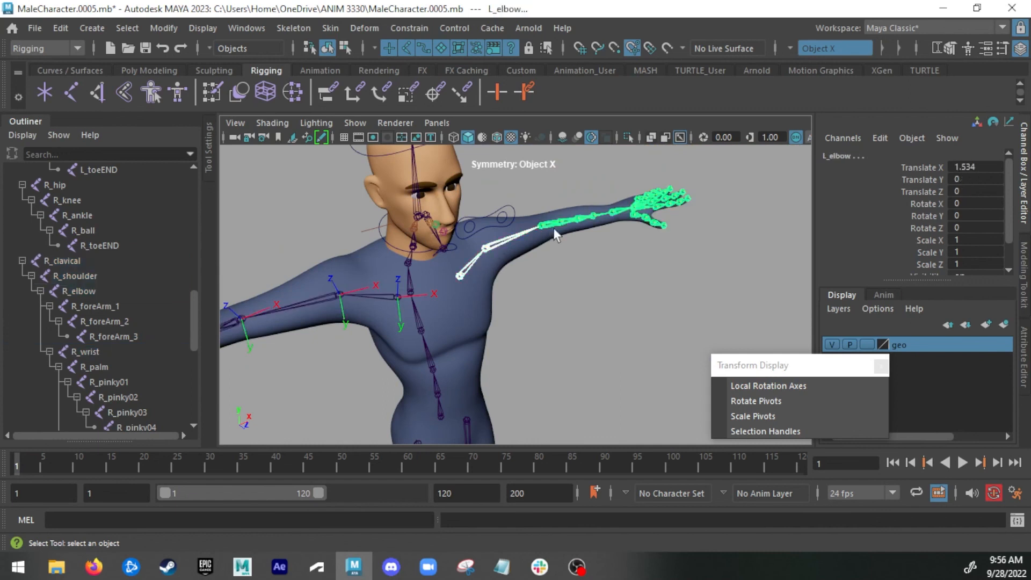
pyautogui.click(625, 217)
pyautogui.click(756, 384)
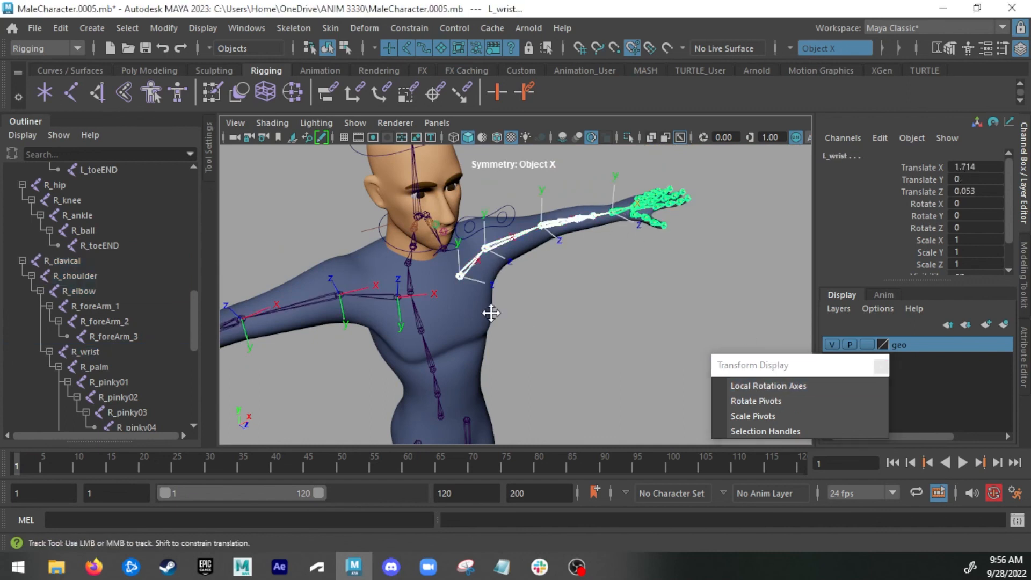
# Deselect the joints and compare the local rotation axes of the left and right arm chains from several angles
pyautogui.keyDown('alt'); pyautogui.moveTo(491, 311); pyautogui.dragTo(498, 266); pyautogui.keyUp('alt')
pyautogui.keyDown('alt'); pyautogui.moveTo(498, 267); pyautogui.dragTo(443, 326, button='right'); pyautogui.keyUp('alt')
pyautogui.keyDown('alt'); pyautogui.moveTo(442, 327); pyautogui.dragTo(521, 309); pyautogui.keyUp('alt')
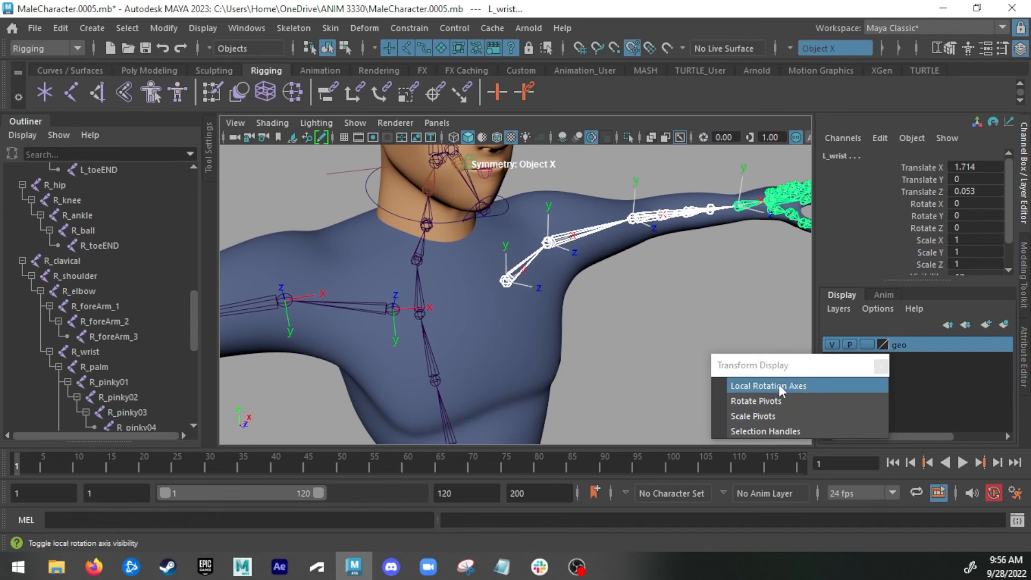
pyautogui.keyDown('alt'); pyautogui.moveTo(603, 301); pyautogui.dragTo(613, 307, button='right'); pyautogui.keyUp('alt')
pyautogui.keyDown('alt'); pyautogui.moveTo(613, 307); pyautogui.dragTo(610, 335, button='middle'); pyautogui.keyUp('alt')
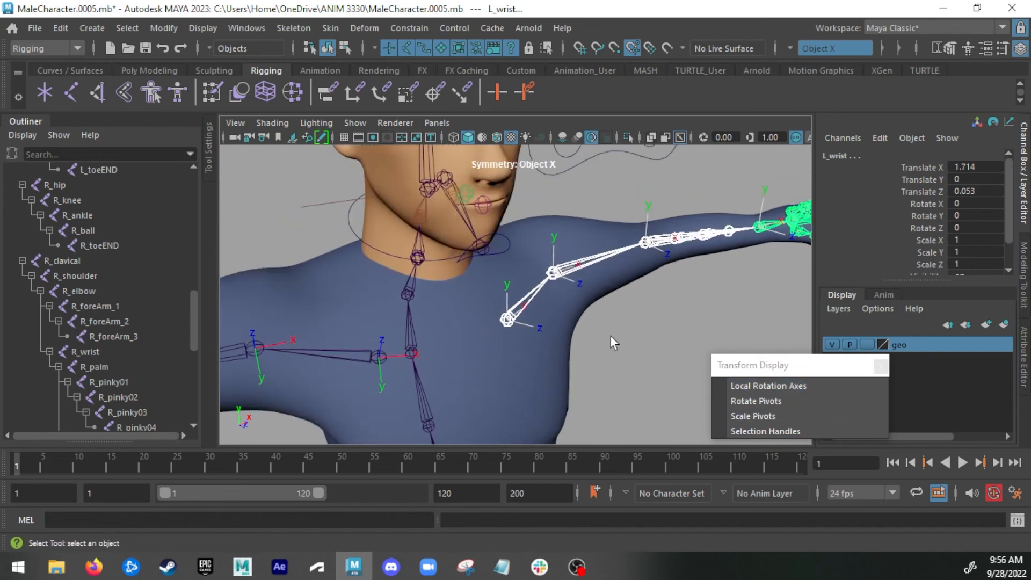
pyautogui.click(610, 335)
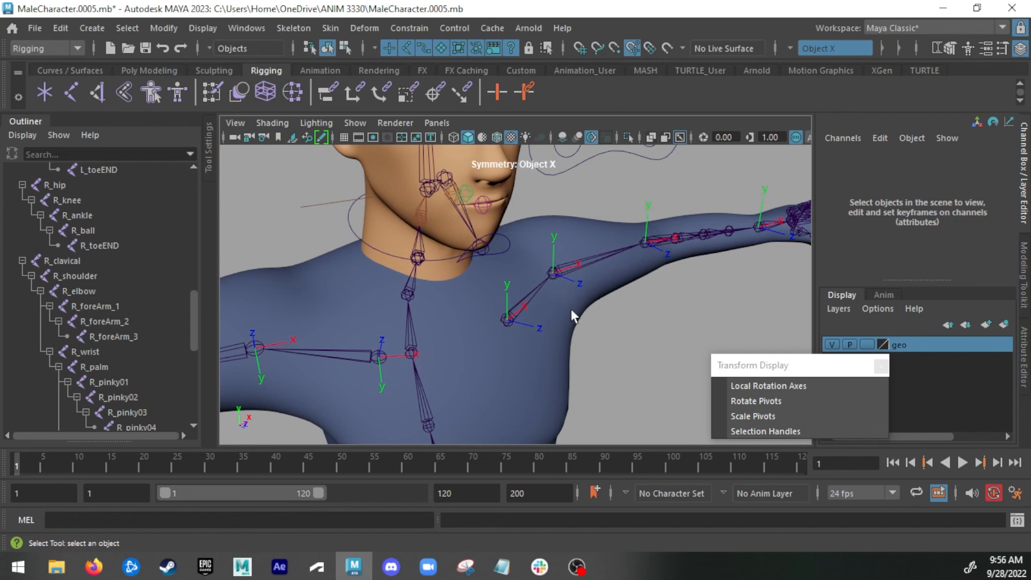
pyautogui.keyDown('alt'); pyautogui.moveTo(571, 308); pyautogui.dragTo(594, 272); pyautogui.keyUp('alt')
pyautogui.keyDown('alt'); pyautogui.moveTo(461, 302); pyautogui.dragTo(609, 112); pyautogui.keyUp('alt')
pyautogui.keyDown('alt'); pyautogui.moveTo(465, 178); pyautogui.dragTo(474, 242); pyautogui.keyUp('alt')
pyautogui.keyDown('alt'); pyautogui.moveTo(474, 241); pyautogui.dragTo(465, 298, button='right'); pyautogui.keyUp('alt')
pyautogui.keyDown('alt'); pyautogui.moveTo(465, 297); pyautogui.dragTo(516, 190, button='middle'); pyautogui.keyUp('alt')
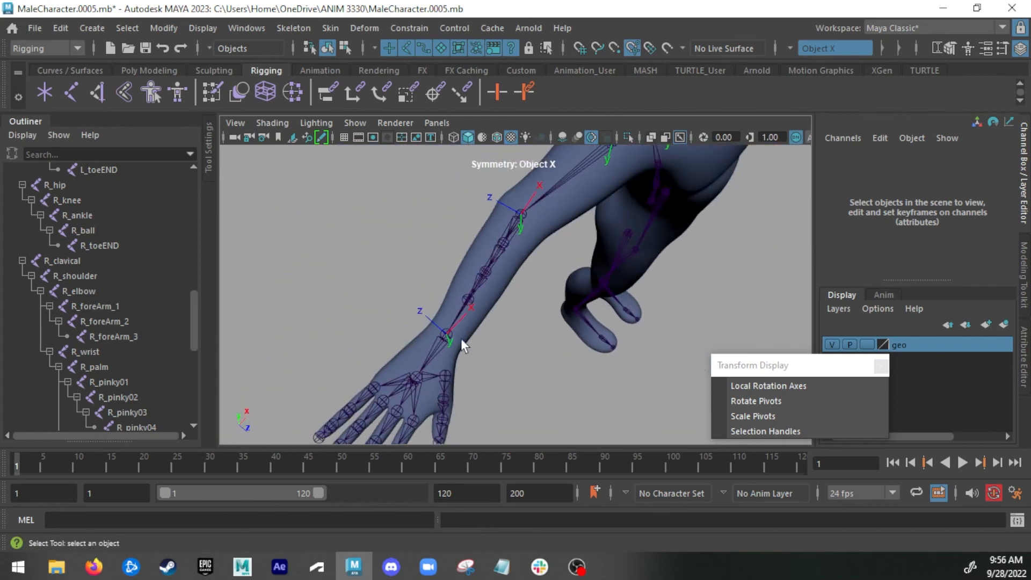
pyautogui.keyDown('alt'); pyautogui.moveTo(484, 302); pyautogui.dragTo(502, 291); pyautogui.keyUp('alt')
pyautogui.keyDown('alt'); pyautogui.moveTo(502, 291); pyautogui.dragTo(539, 317, button='right'); pyautogui.keyUp('alt')
pyautogui.keyDown('alt'); pyautogui.moveTo(540, 316); pyautogui.dragTo(541, 279); pyautogui.keyUp('alt')
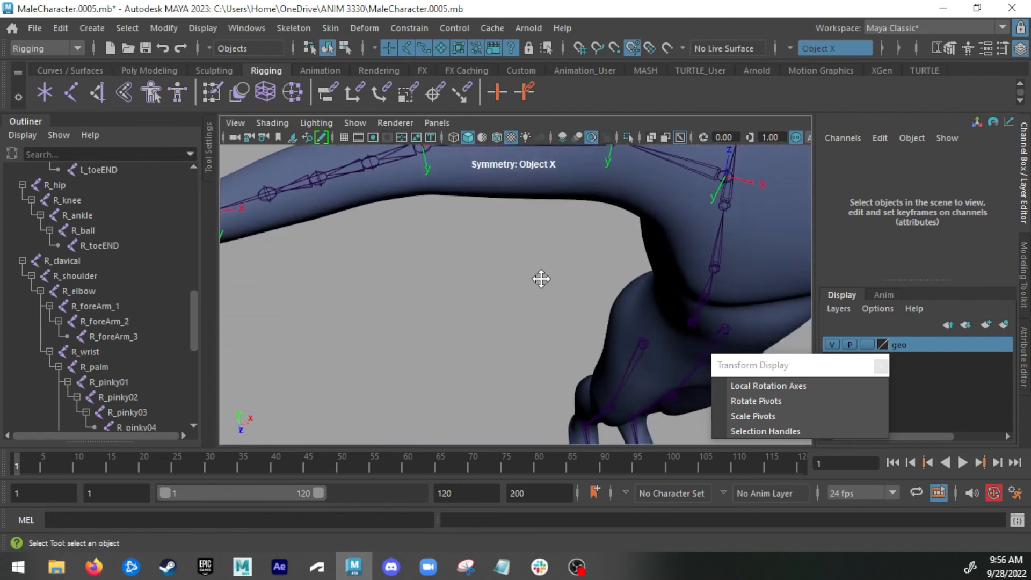
pyautogui.keyDown('alt'); pyautogui.moveTo(541, 278); pyautogui.dragTo(567, 296, button='middle'); pyautogui.keyUp('alt')
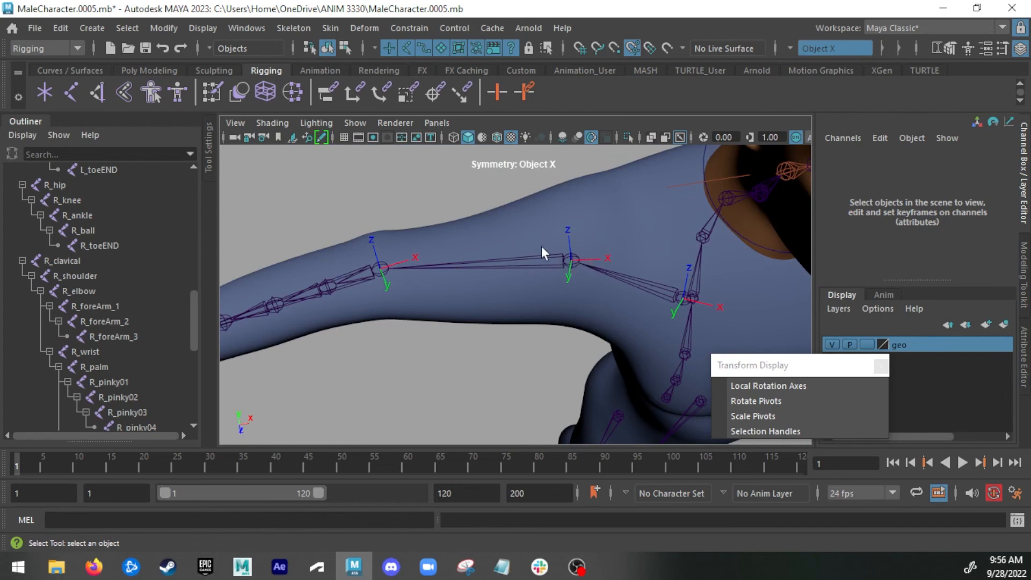
pyautogui.keyDown('alt'); pyautogui.moveTo(544, 262); pyautogui.dragTo(543, 275); pyautogui.keyUp('alt')
pyautogui.keyDown('alt'); pyautogui.moveTo(543, 275); pyautogui.dragTo(450, 280, button='right'); pyautogui.keyUp('alt')
pyautogui.keyDown('alt'); pyautogui.moveTo(451, 280); pyautogui.dragTo(449, 230, button='middle'); pyautogui.keyUp('alt')
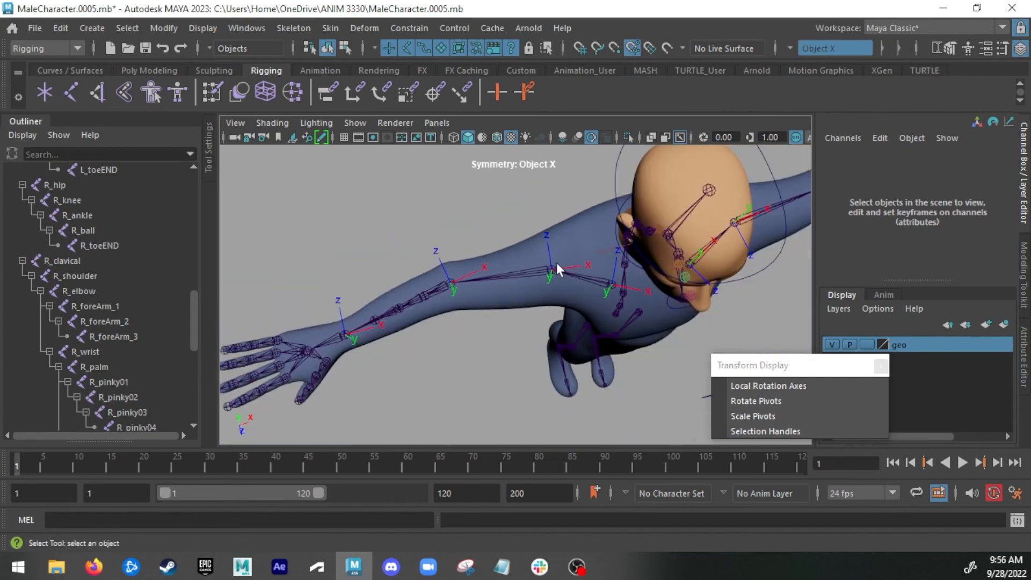
pyautogui.keyDown('alt'); pyautogui.moveTo(438, 314); pyautogui.dragTo(420, 275); pyautogui.keyUp('alt')
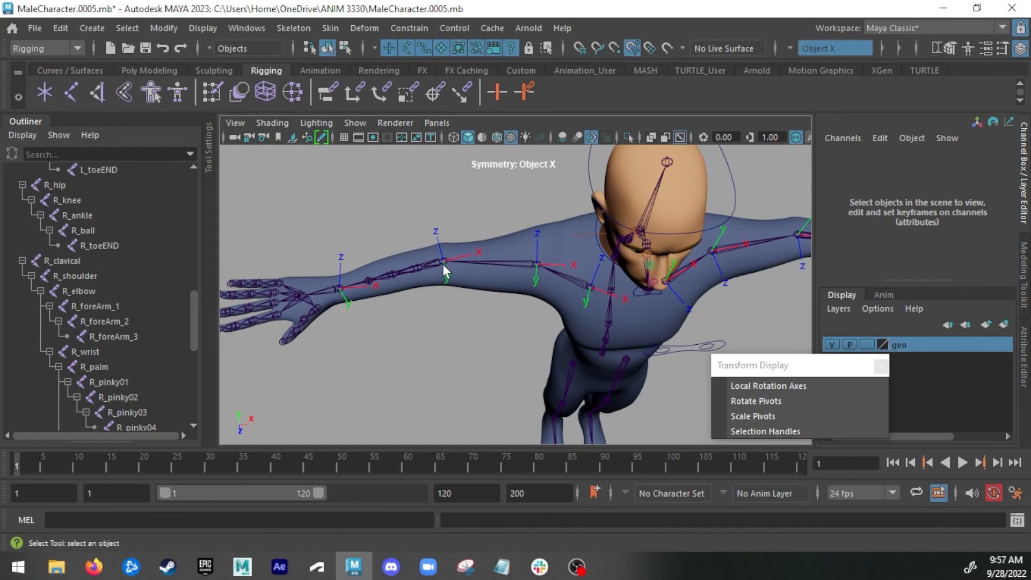
# Try rotating R_elbow about -18 degrees in Y to test the mirrored arm, and undo the rotation
pyautogui.click(443, 263)
pyautogui.press('e')
pyautogui.moveTo(494, 313); pyautogui.dragTo(467, 289)
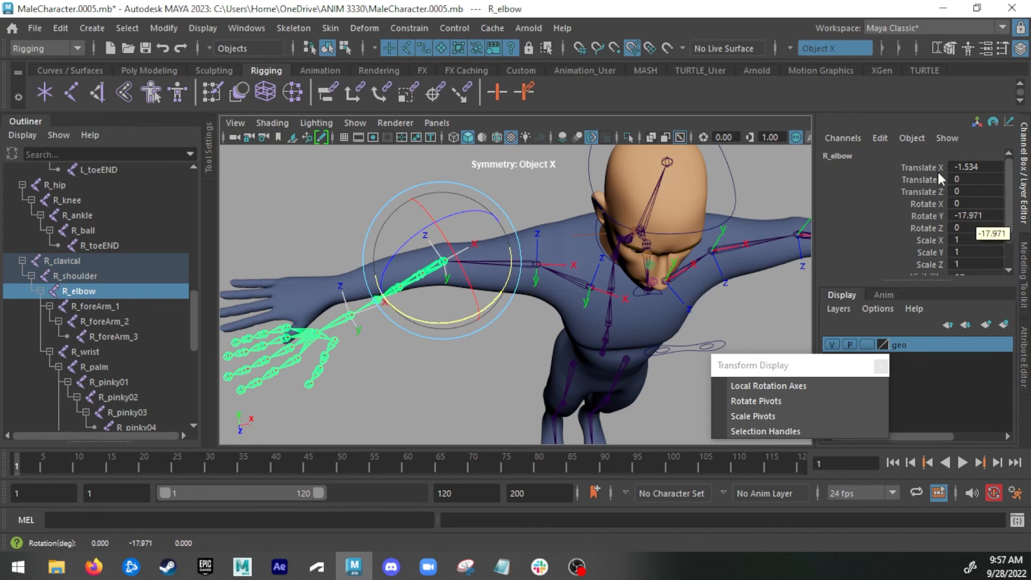
pyautogui.keyDown('alt'); pyautogui.moveTo(563, 356); pyautogui.dragTo(494, 356); pyautogui.keyUp('alt')
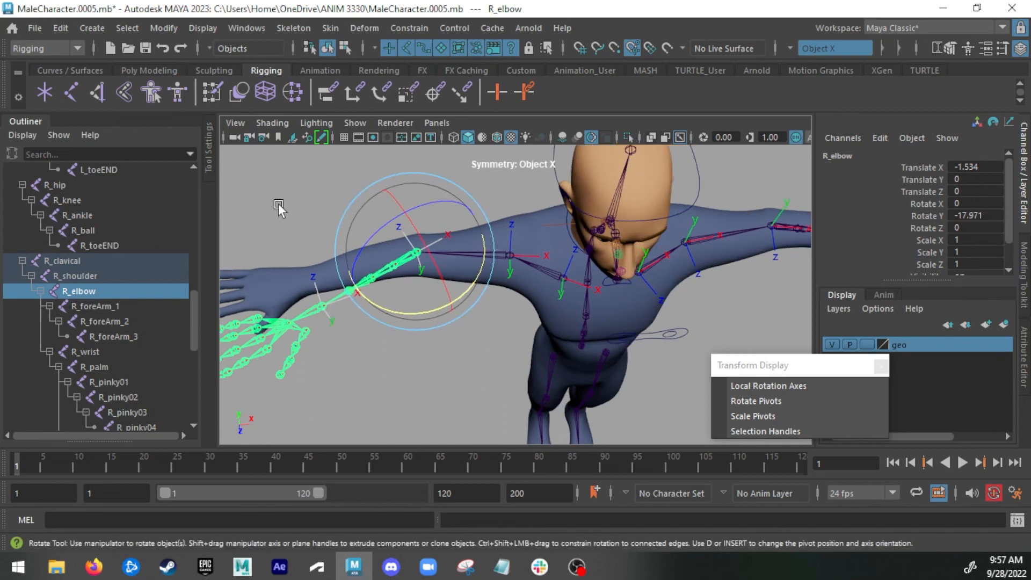
pyautogui.hotkey('ctrl', 'z')
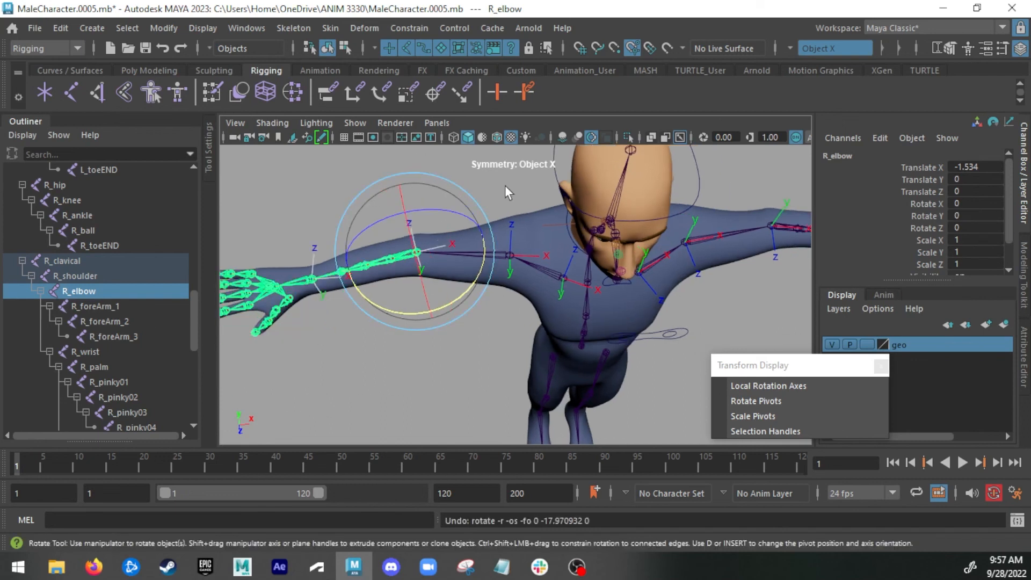
pyautogui.press('q')
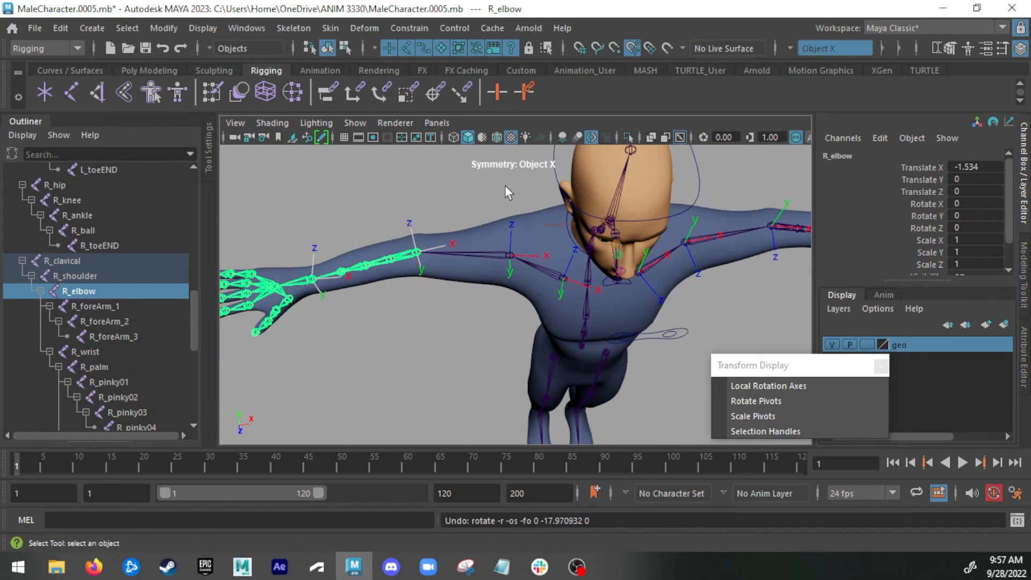
# Try rotating L_elbow and R_elbow together about -79 degrees in Y to test mirrored behavior, and undo the rotation
pyautogui.keyDown('alt'); pyautogui.moveTo(497, 267); pyautogui.dragTo(478, 243); pyautogui.keyUp('alt')
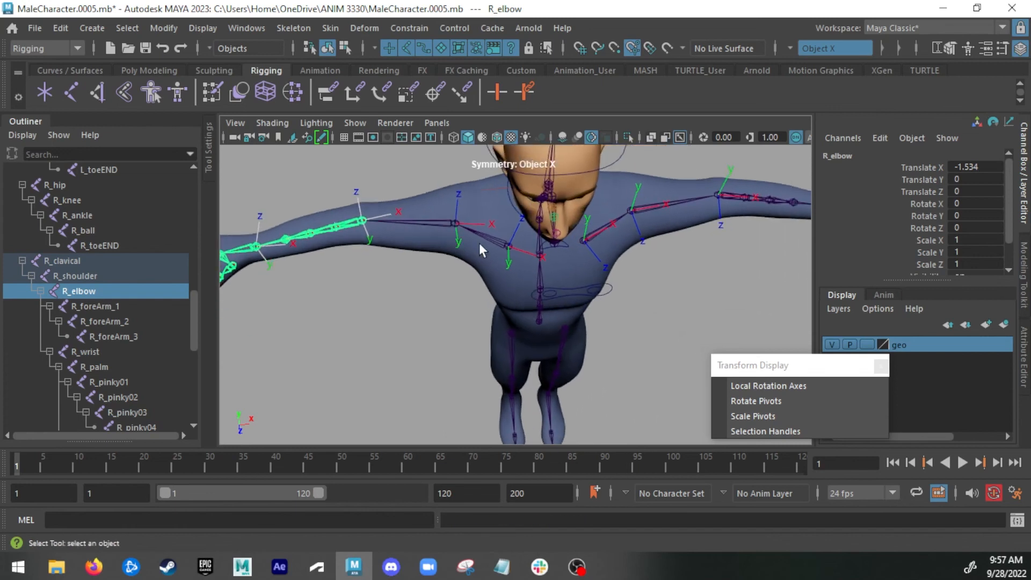
pyautogui.keyDown('alt'); pyautogui.moveTo(642, 250); pyautogui.dragTo(551, 220); pyautogui.keyUp('alt')
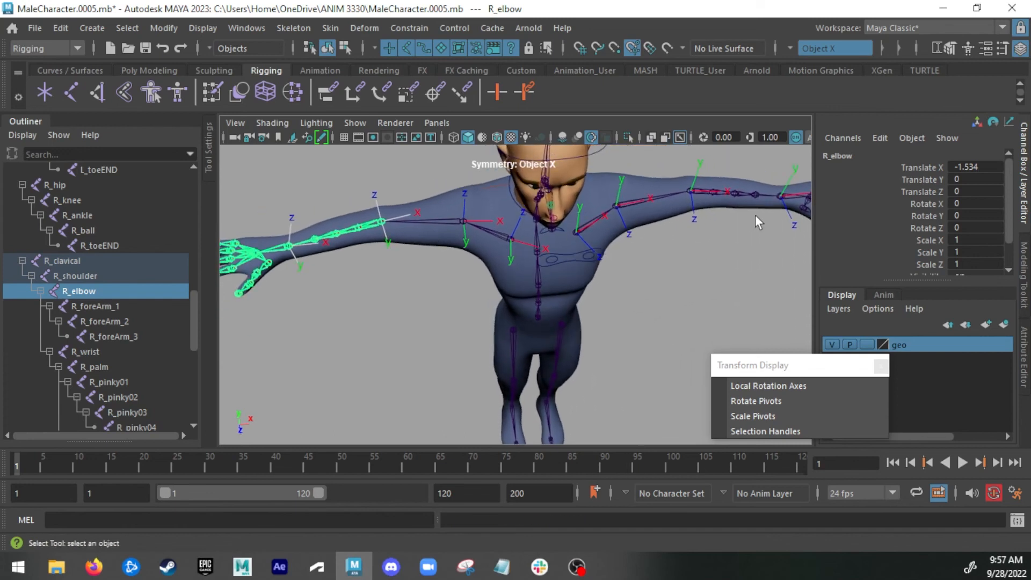
pyautogui.click(694, 191)
pyautogui.press('e')
pyautogui.moveTo(749, 225); pyautogui.dragTo(647, 230)
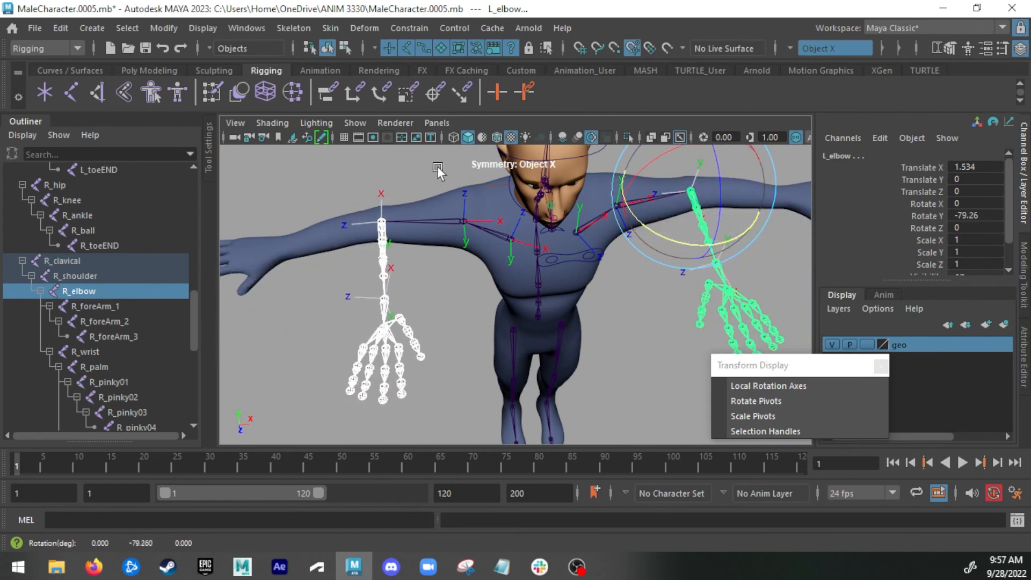
pyautogui.hotkey('ctrl', 'z')
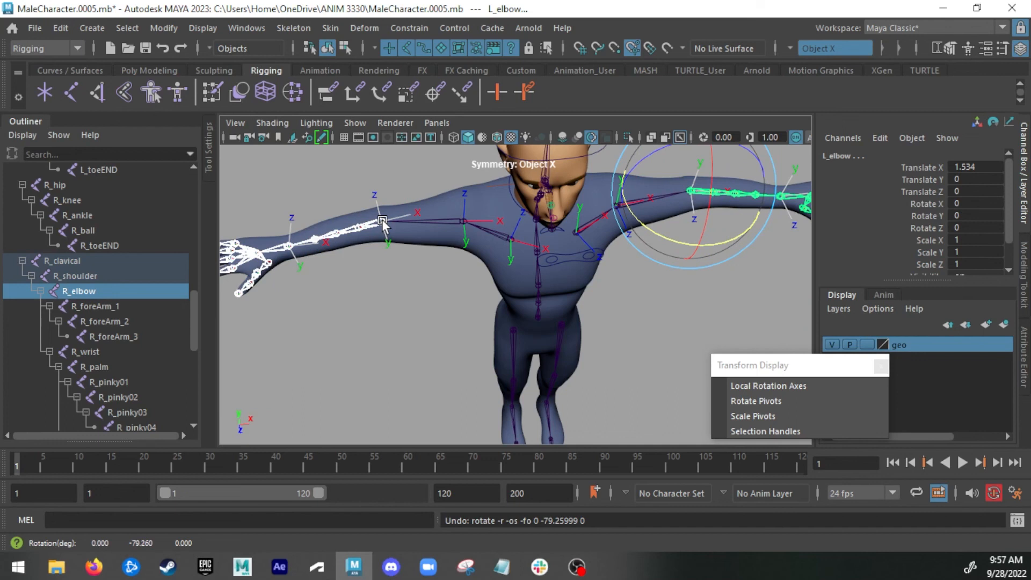
# Review the Mirror Joints options for the left clavicle chain, close them and deselect the chain
pyautogui.keyDown('alt'); pyautogui.moveTo(564, 252); pyautogui.dragTo(545, 223); pyautogui.keyUp('alt')
pyautogui.click(547, 203)
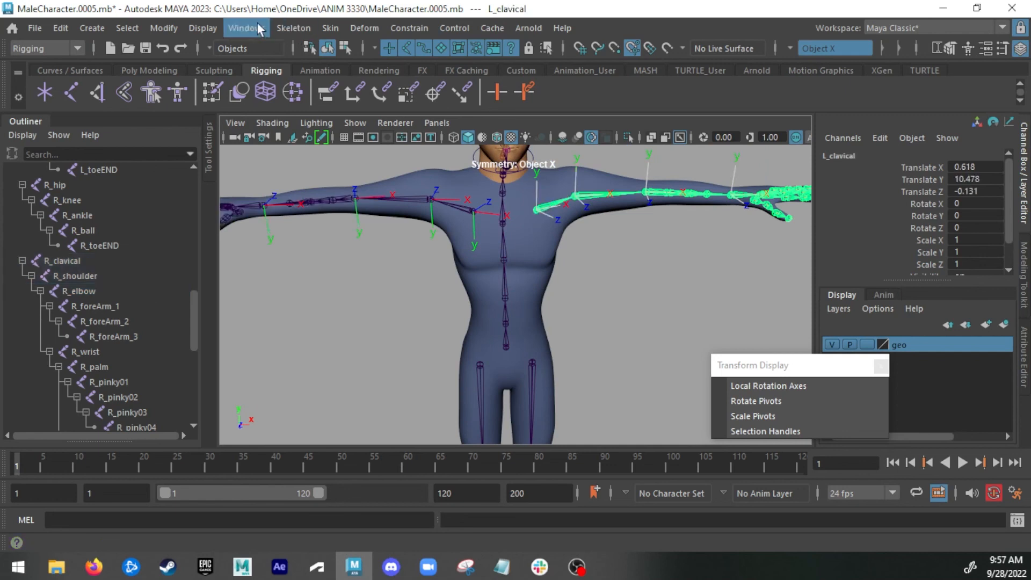
pyautogui.click(293, 28)
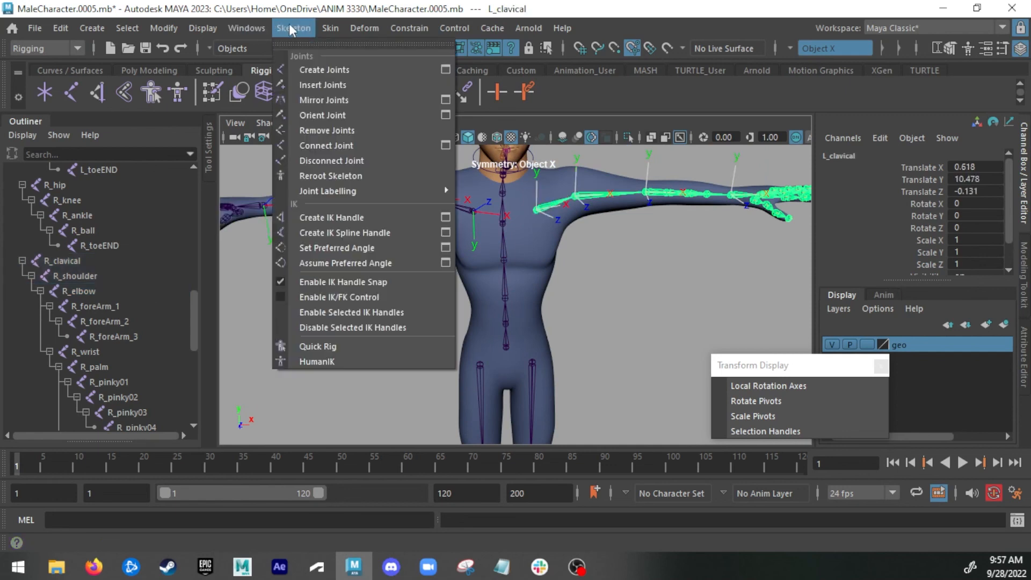
pyautogui.click(445, 100)
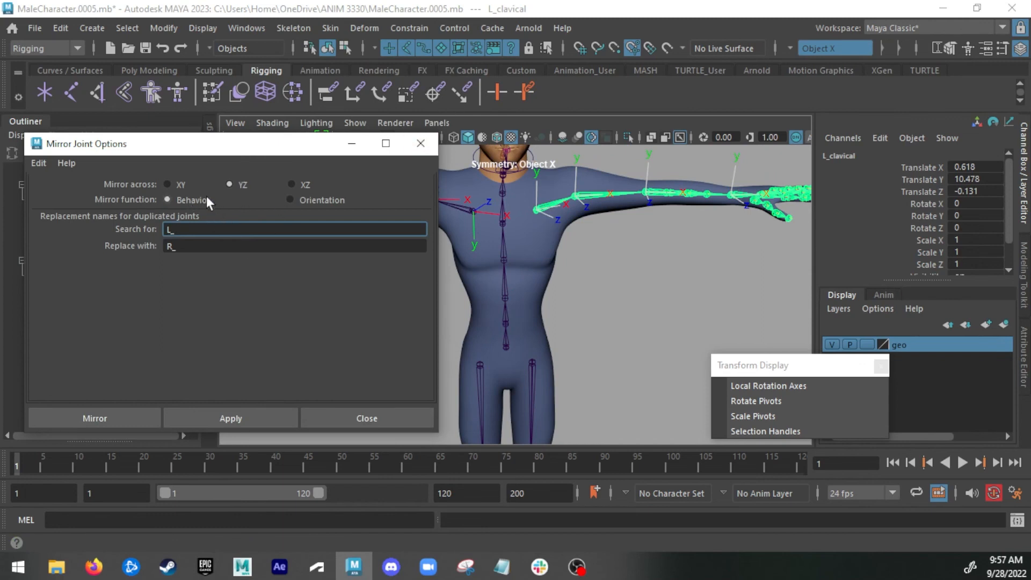
pyautogui.click(401, 414)
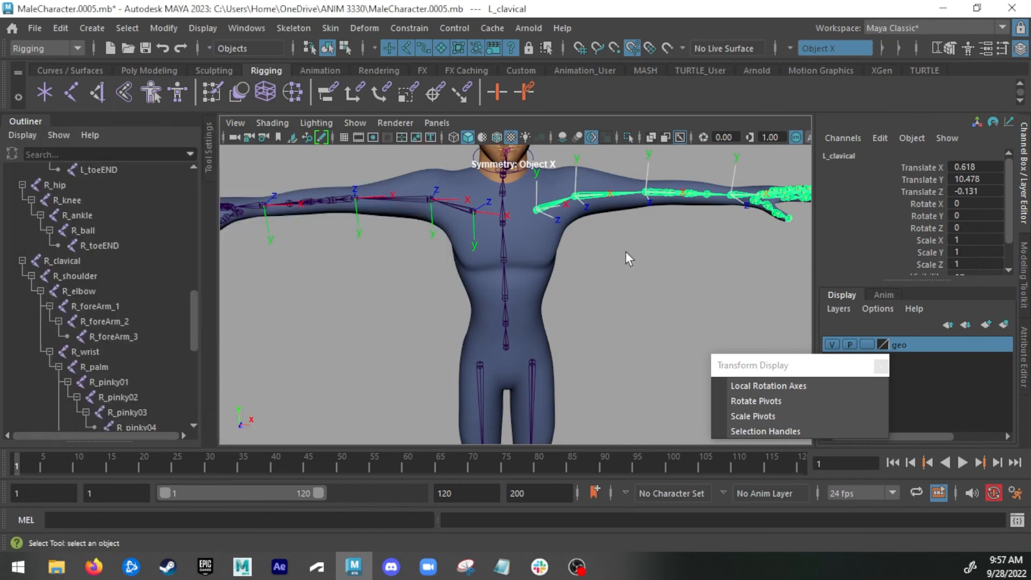
pyautogui.click(470, 217)
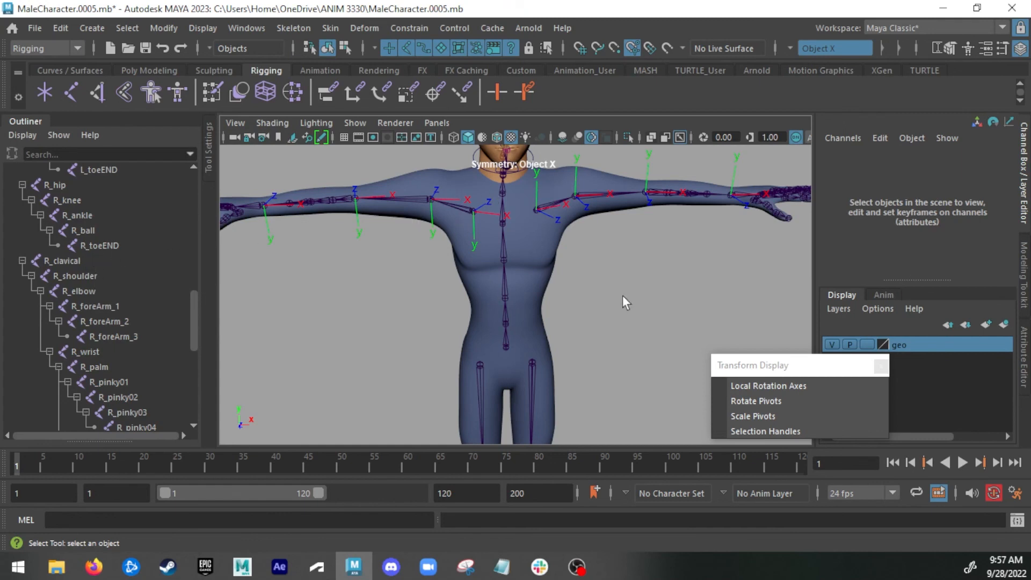
# Hide the local rotation axes on the clavicle, shoulder, elbow and wrist joints of both arms and deselect them
pyautogui.click(63, 261)
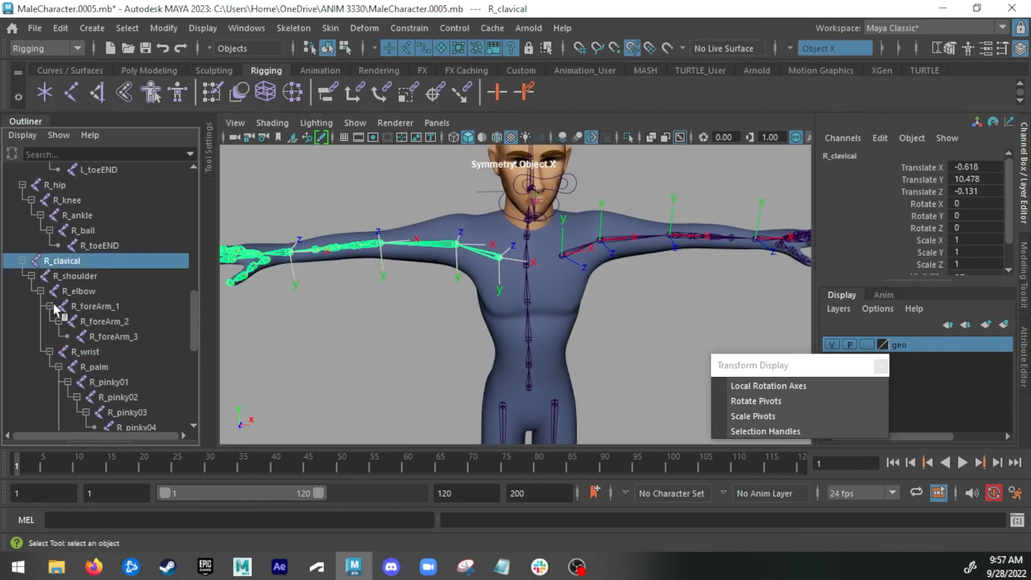
pyautogui.keyDown('shift'); pyautogui.click(85, 276); pyautogui.keyUp('shift')
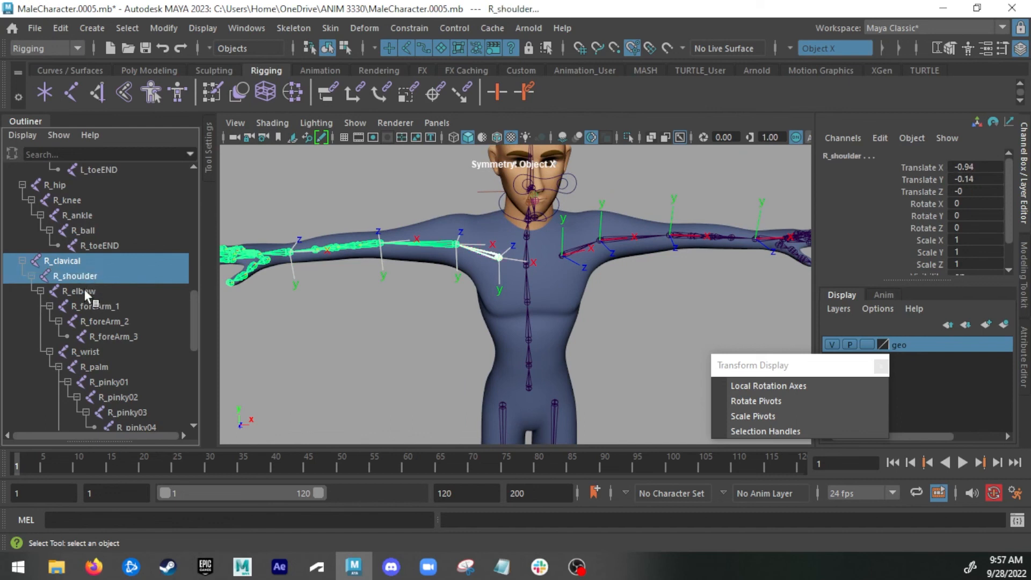
pyautogui.keyDown('shift'); pyautogui.click(87, 290); pyautogui.keyUp('shift')
pyautogui.keyDown('shift'); pyautogui.click(86, 352); pyautogui.keyUp('shift')
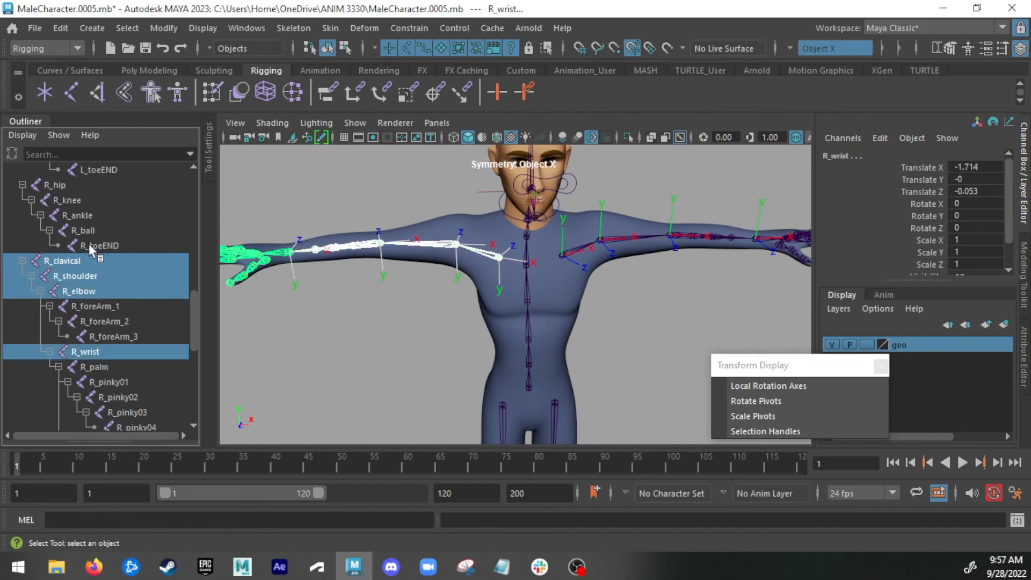
pyautogui.moveTo(33, 202); pyautogui.dragTo(82, 227)
pyautogui.scroll(-6, 101, 334)
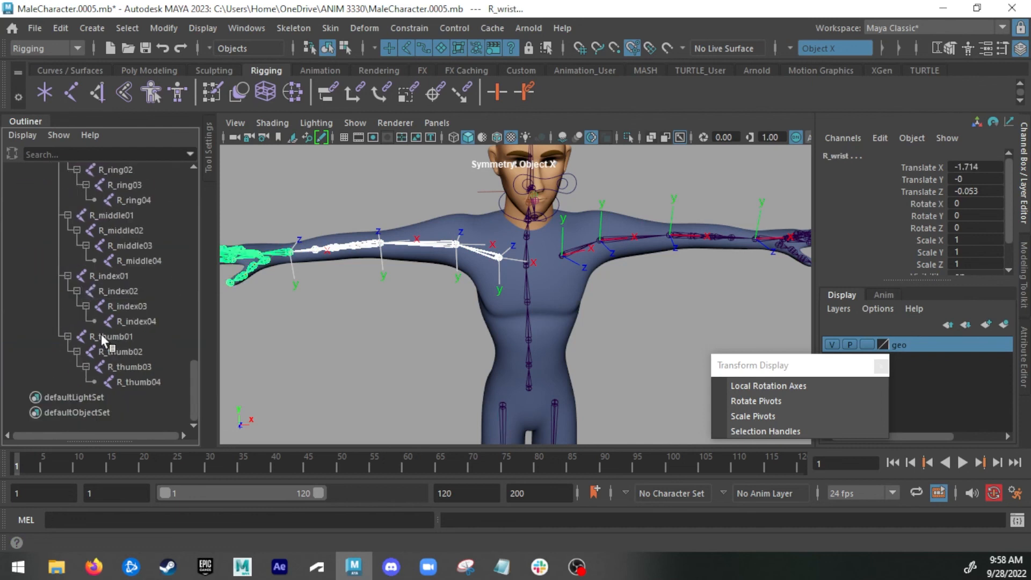
pyautogui.scroll(16, 102, 327)
pyautogui.scroll(-3, 102, 327)
pyautogui.scroll(-3, 102, 327)
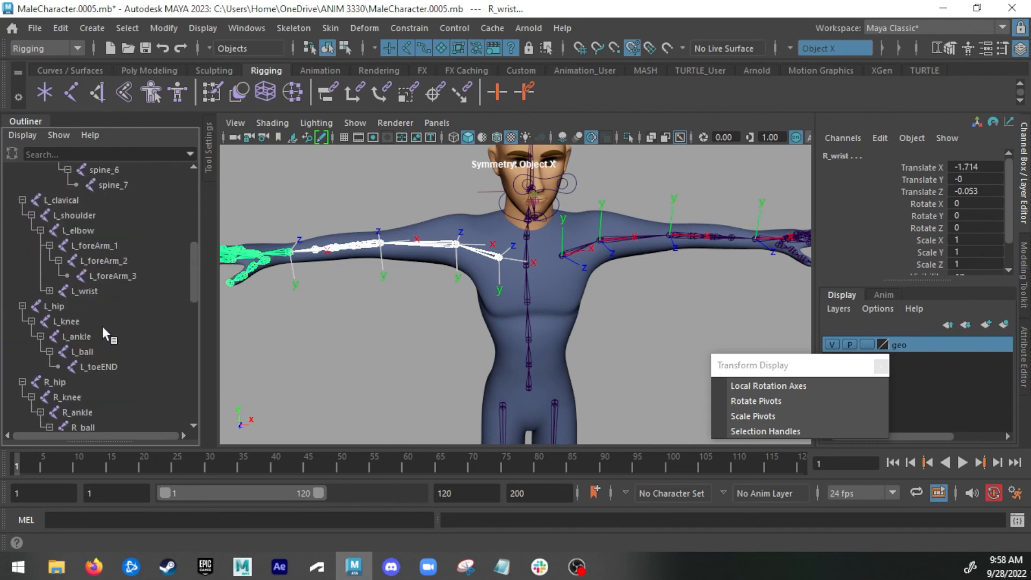
pyautogui.click(69, 201)
pyautogui.keyDown('shift'); pyautogui.click(73, 216); pyautogui.keyUp('shift')
pyautogui.keyDown('ctrl'); pyautogui.click(78, 230); pyautogui.keyUp('ctrl')
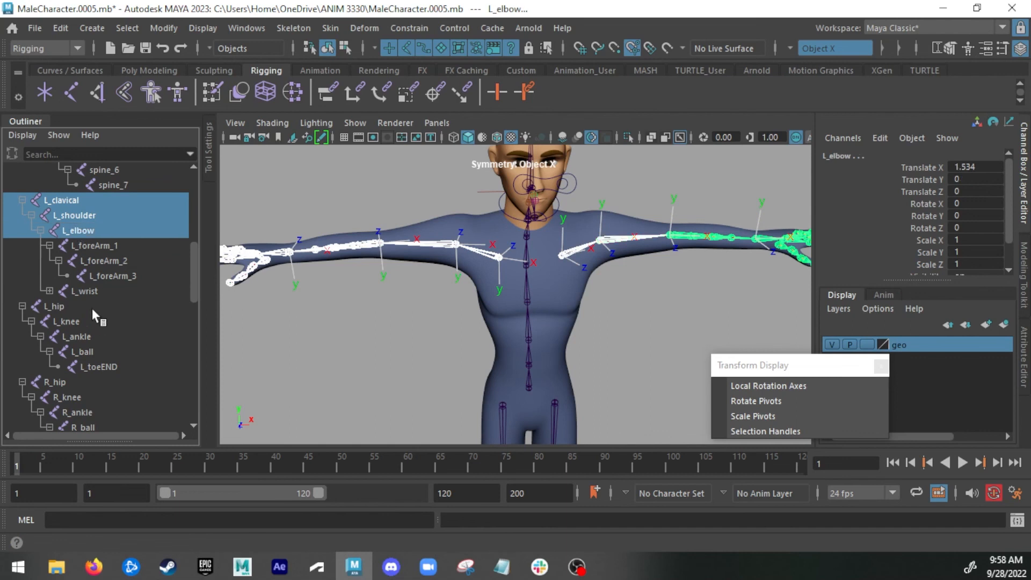
pyautogui.keyDown('ctrl'); pyautogui.click(85, 290); pyautogui.keyUp('ctrl')
pyautogui.click(777, 386)
pyautogui.keyDown('alt'); pyautogui.moveTo(698, 343); pyautogui.dragTo(655, 323, button='right'); pyautogui.keyUp('alt')
pyautogui.click(655, 323)
# Display the local rotation axes on the right hand's pinky joints to inspect their orientation, and hide them again
pyautogui.keyDown('alt'); pyautogui.moveTo(617, 309); pyautogui.dragTo(586, 294); pyautogui.keyUp('alt')
pyautogui.keyDown('alt'); pyautogui.moveTo(569, 322); pyautogui.dragTo(571, 266, button='middle'); pyautogui.keyUp('alt')
pyautogui.keyDown('alt'); pyautogui.moveTo(571, 266); pyautogui.dragTo(527, 259); pyautogui.keyUp('alt')
pyautogui.keyDown('alt'); pyautogui.moveTo(536, 208); pyautogui.dragTo(527, 297); pyautogui.keyUp('alt')
pyautogui.keyDown('alt'); pyautogui.moveTo(526, 297); pyautogui.dragTo(451, 294, button='middle'); pyautogui.keyUp('alt')
pyautogui.keyDown('alt'); pyautogui.moveTo(333, 268); pyautogui.dragTo(370, 272, button='right'); pyautogui.keyUp('alt')
pyautogui.keyDown('alt'); pyautogui.moveTo(370, 271); pyautogui.dragTo(553, 252, button='middle'); pyautogui.keyUp('alt')
pyautogui.keyDown('alt'); pyautogui.moveTo(473, 250); pyautogui.dragTo(508, 173, button='right'); pyautogui.keyUp('alt')
pyautogui.click(507, 177)
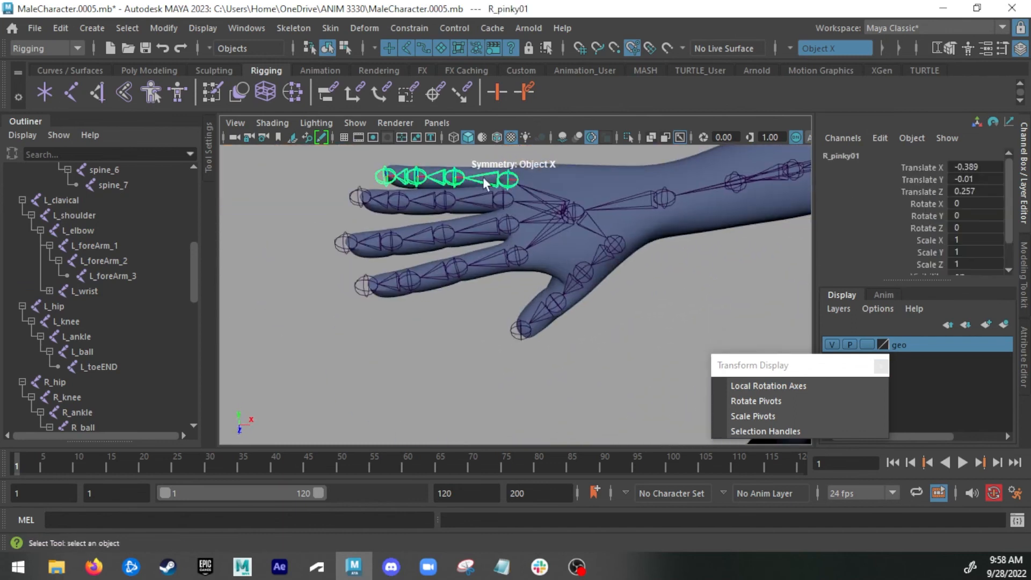
pyautogui.keyDown('shift'); pyautogui.click(416, 177); pyautogui.keyUp('shift')
pyautogui.keyDown('shift'); pyautogui.click(386, 176); pyautogui.keyUp('shift')
pyautogui.press('f')
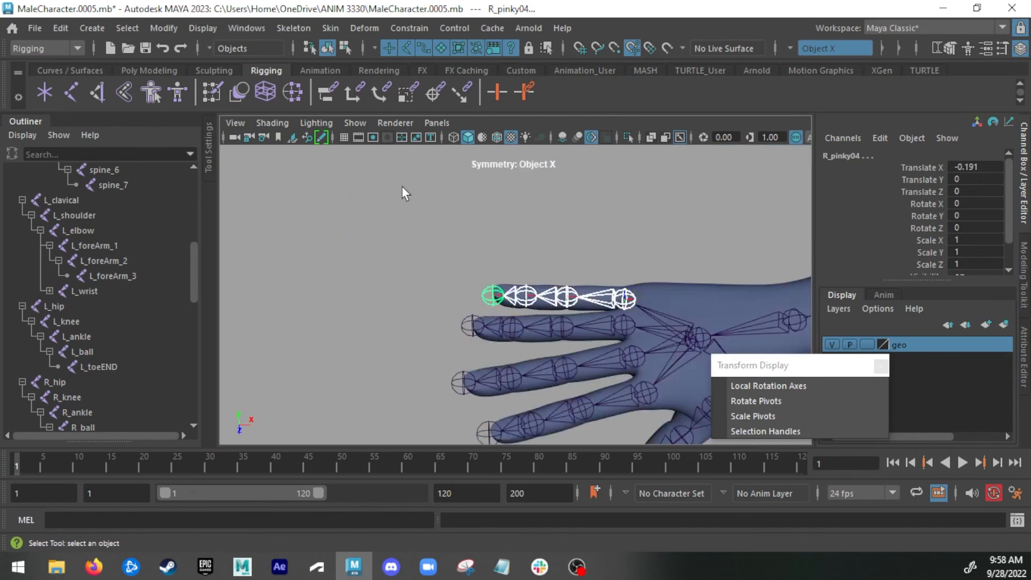
pyautogui.keyDown('alt'); pyautogui.moveTo(531, 248); pyautogui.dragTo(461, 229, button='middle'); pyautogui.keyUp('alt')
pyautogui.click(754, 385)
pyautogui.keyDown('alt'); pyautogui.moveTo(520, 302); pyautogui.dragTo(528, 265); pyautogui.keyUp('alt')
pyautogui.click(772, 385)
# Examine the whole mirrored skeleton in the character and the right hand's finger joints up close
pyautogui.scroll(-10, 591, 261)
pyautogui.keyDown('alt'); pyautogui.moveTo(591, 260); pyautogui.dragTo(316, 213, button='middle'); pyautogui.keyUp('alt')
pyautogui.scroll(-6, 316, 214)
pyautogui.keyDown('alt'); pyautogui.moveTo(591, 292); pyautogui.dragTo(635, 320); pyautogui.keyUp('alt')
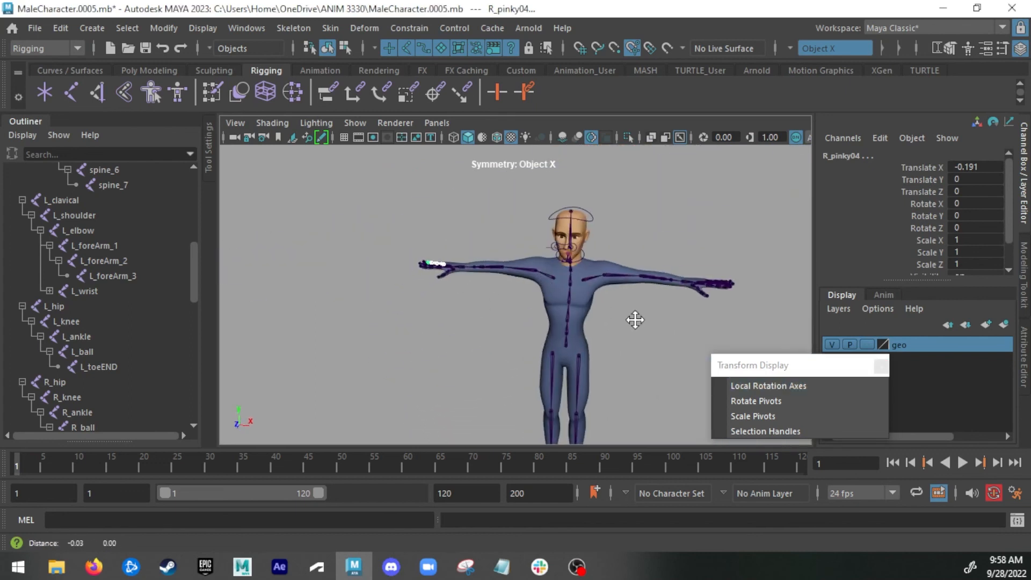
pyautogui.keyDown('alt'); pyautogui.moveTo(635, 320); pyautogui.dragTo(579, 307, button='middle'); pyautogui.keyUp('alt')
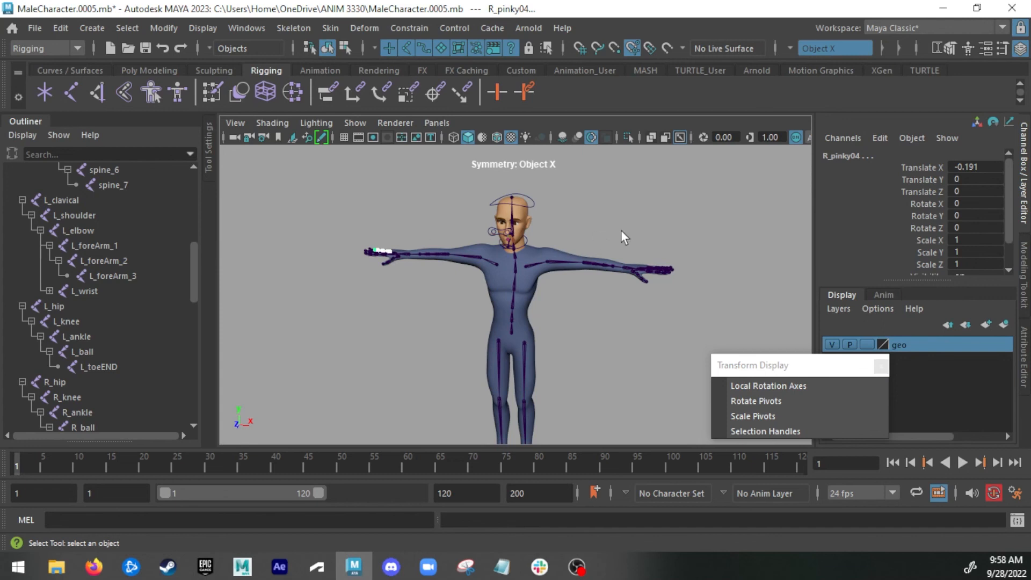
pyautogui.scroll(8, 484, 211)
pyautogui.keyDown('alt'); pyautogui.moveTo(483, 292); pyautogui.dragTo(913, 483, button='middle'); pyautogui.keyUp('alt')
pyautogui.keyDown('alt'); pyautogui.moveTo(439, 351); pyautogui.dragTo(580, 344, button='right'); pyautogui.keyUp('alt')
pyautogui.keyDown('alt'); pyautogui.moveTo(472, 333); pyautogui.dragTo(333, 332, button='right'); pyautogui.keyUp('alt')
pyautogui.keyDown('alt'); pyautogui.moveTo(333, 331); pyautogui.dragTo(410, 376, button='middle'); pyautogui.keyUp('alt')
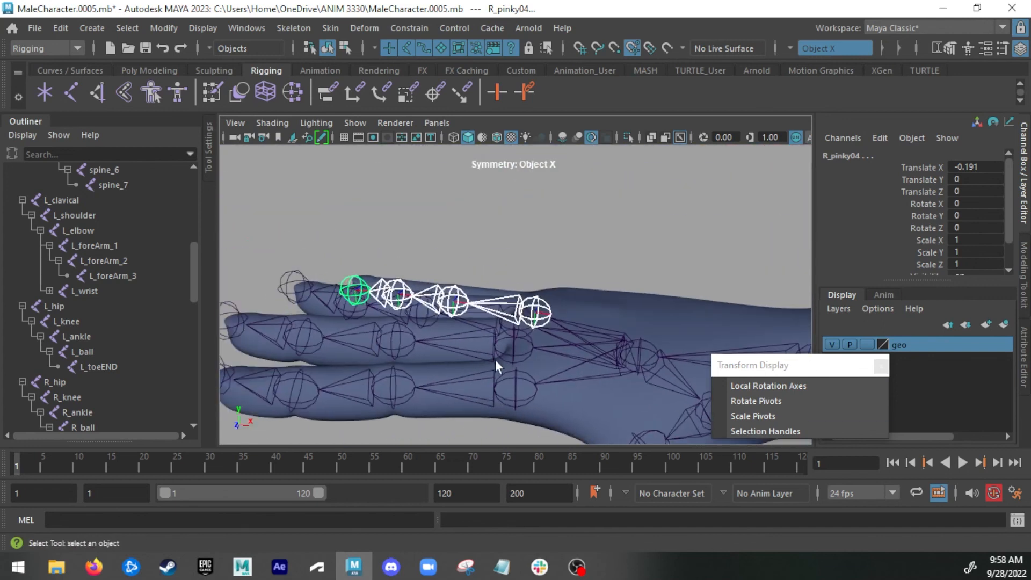
# Select the R_palm joint to check the right hand's hierarchy, and view the whole character at an angle
pyautogui.click(505, 346)
pyautogui.click(512, 352)
pyautogui.click(650, 355)
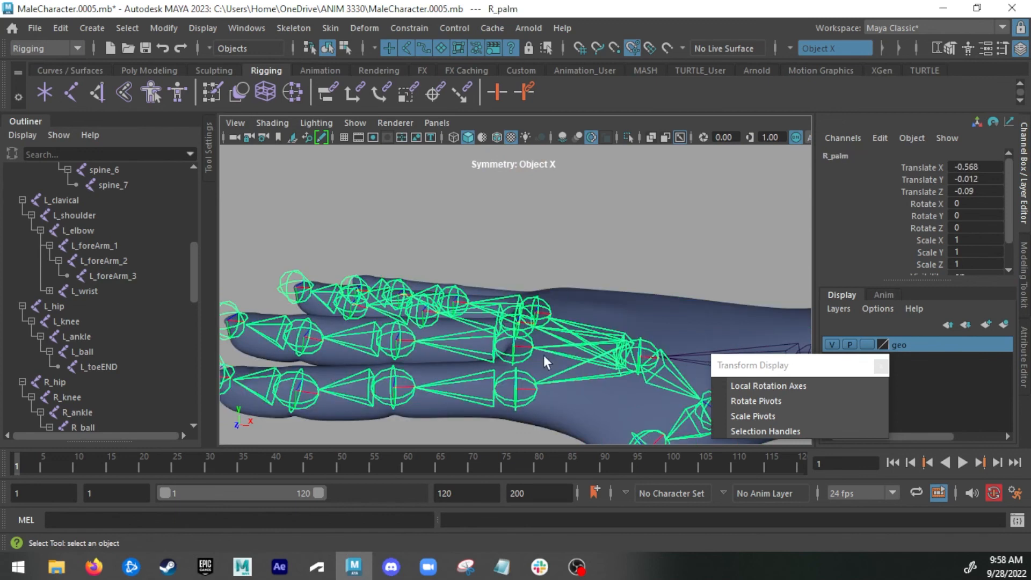
pyautogui.press('a')
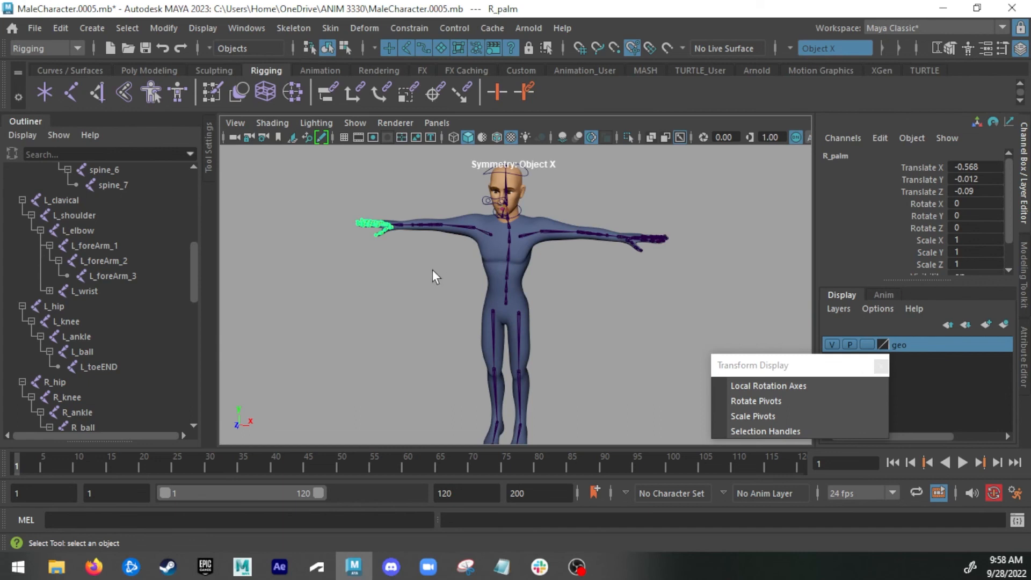
pyautogui.keyDown('alt'); pyautogui.moveTo(433, 270); pyautogui.dragTo(506, 272); pyautogui.keyUp('alt')
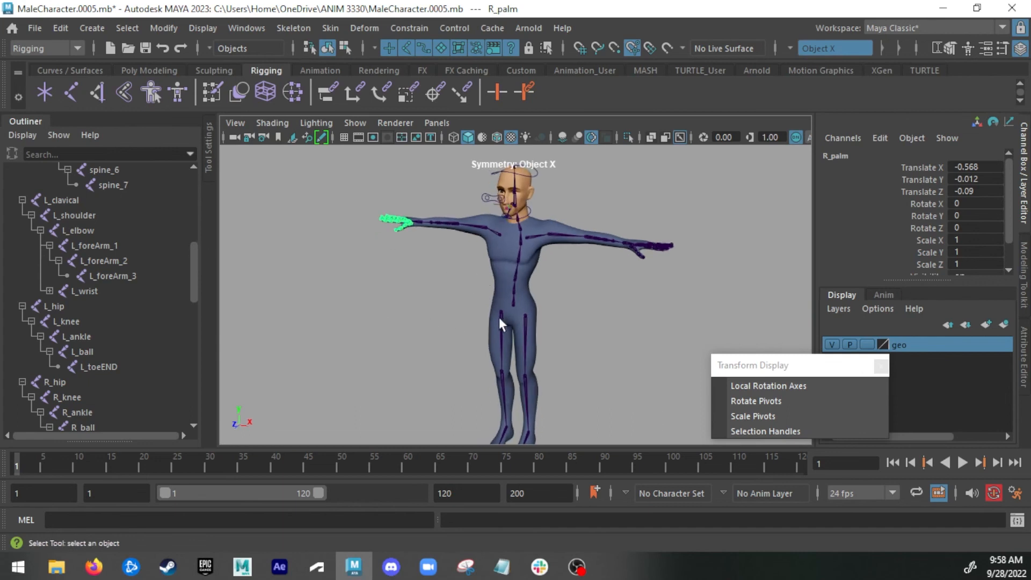